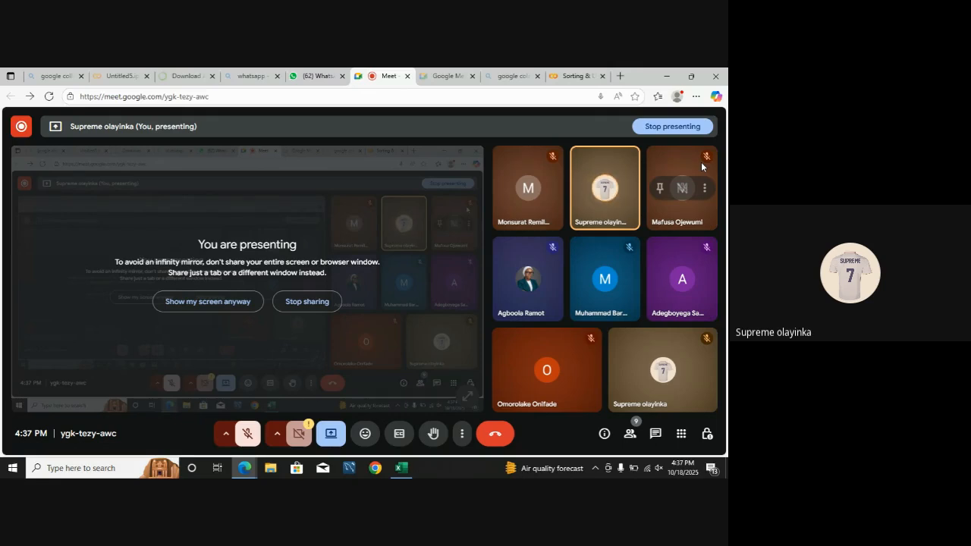
- Open kaggle.com in a new browser tab and start signing in to the existing account
left_click(621, 76)
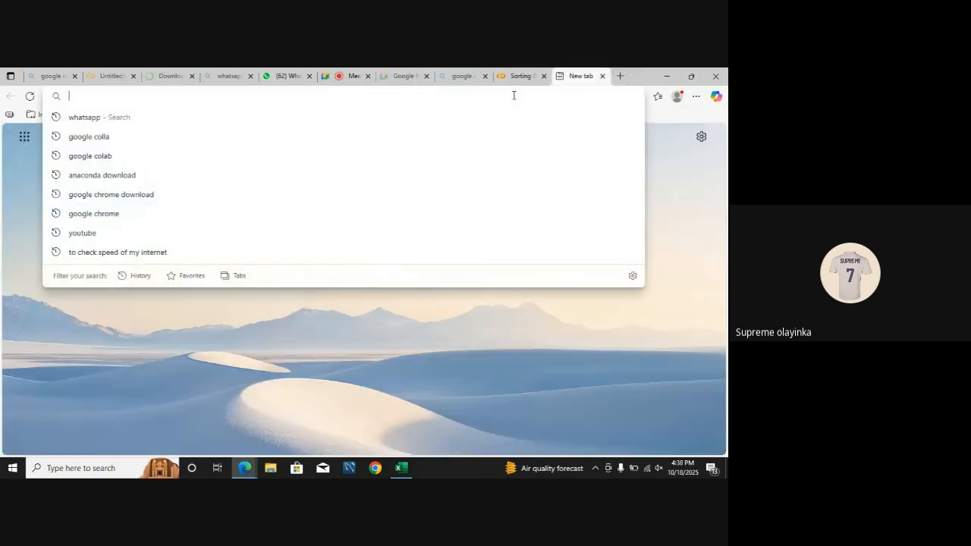
type("kaggle")
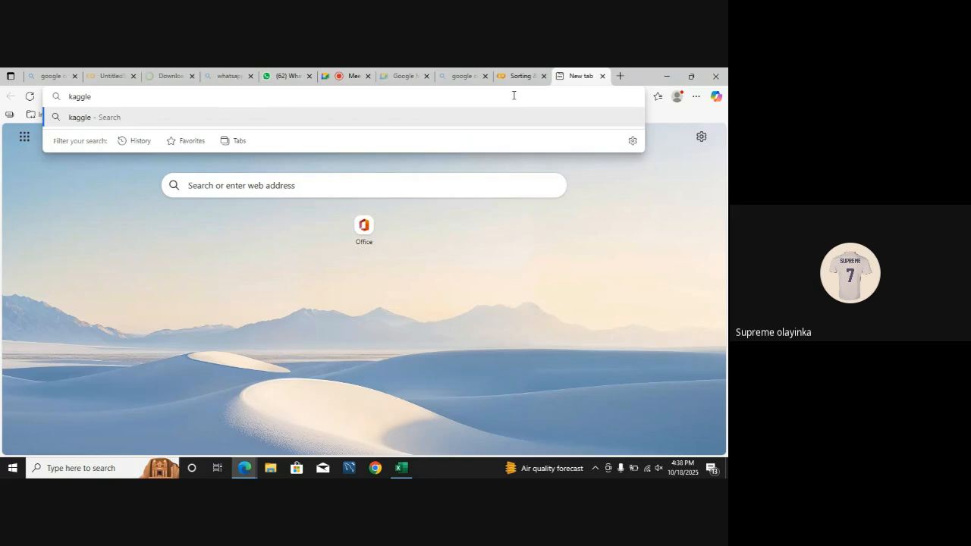
type(".com")
key("Return")
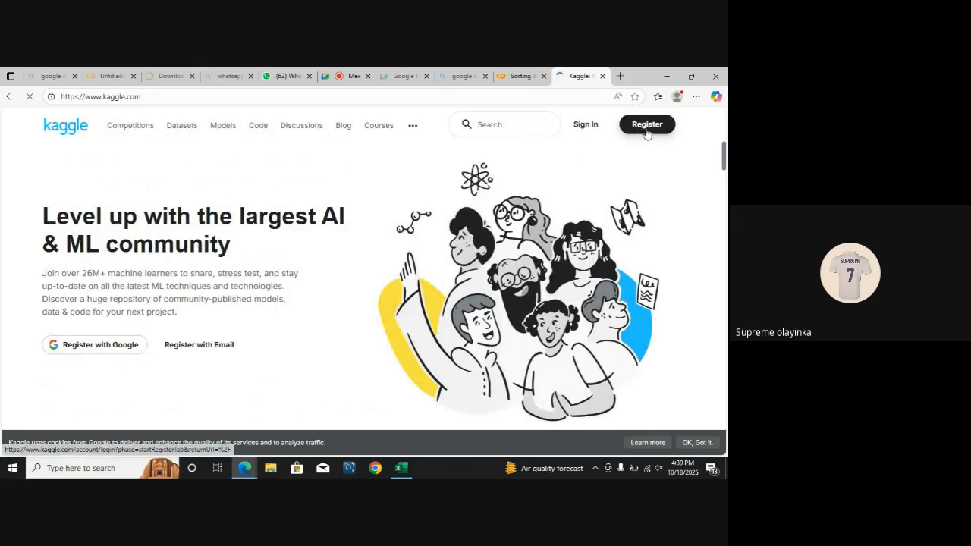
left_click(586, 129)
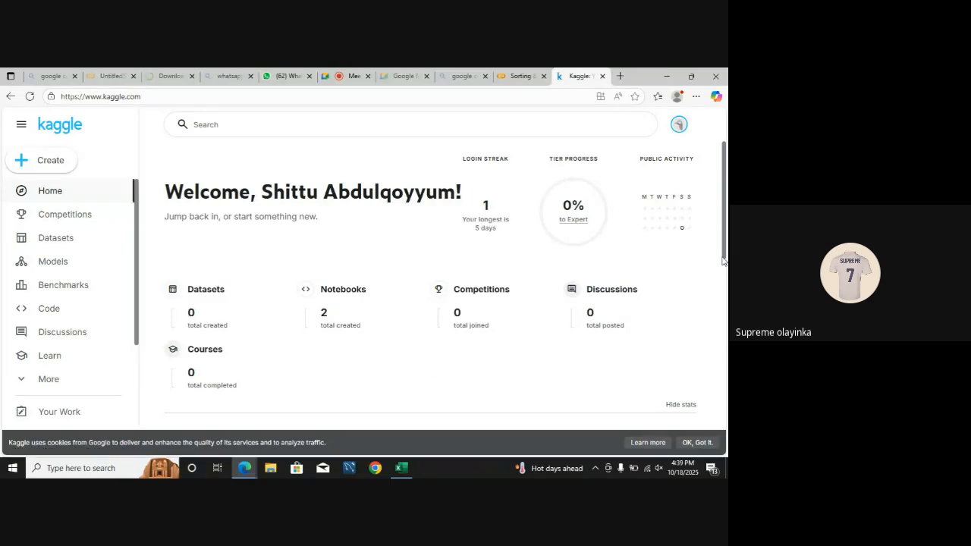
- Go to Kaggle's Datasets section, look over the featured datasets and activate the dataset search
left_click_drag(724, 260, 727, 331)
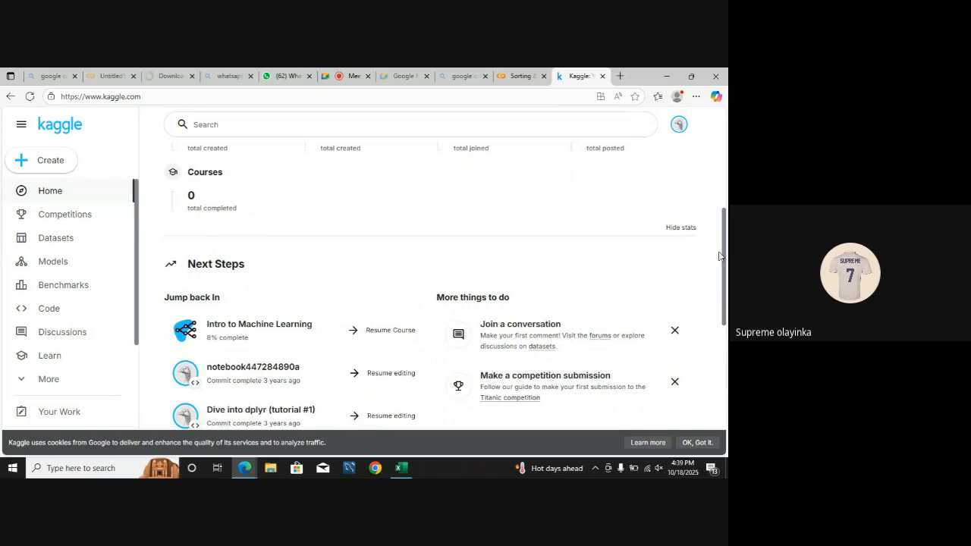
left_click_drag(726, 252, 726, 184)
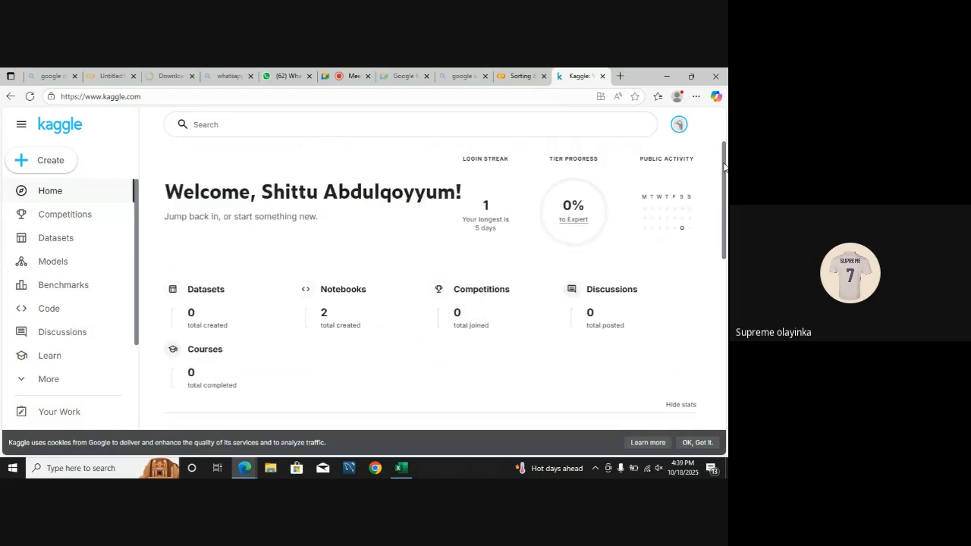
left_click(72, 246)
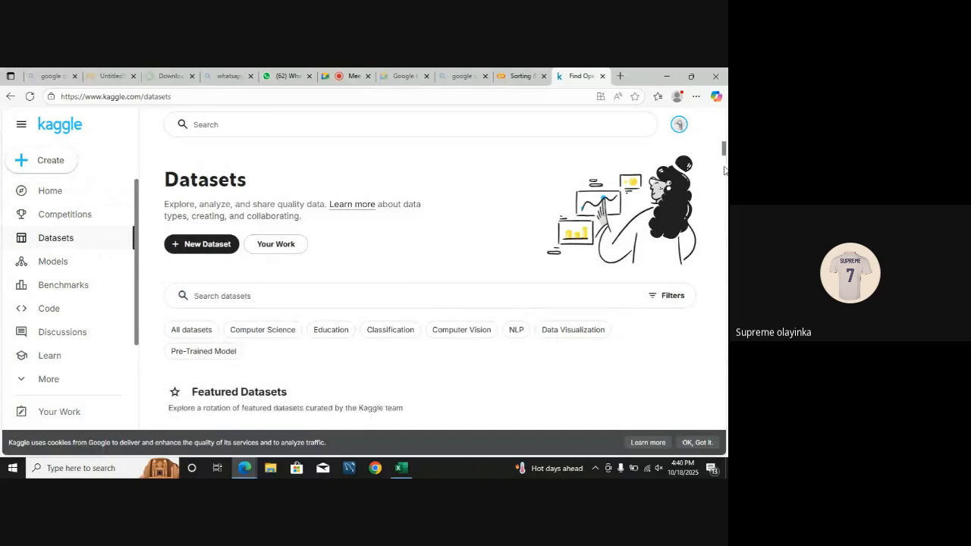
left_click_drag(725, 152, 725, 182)
scroll(725, 180, "up", 2)
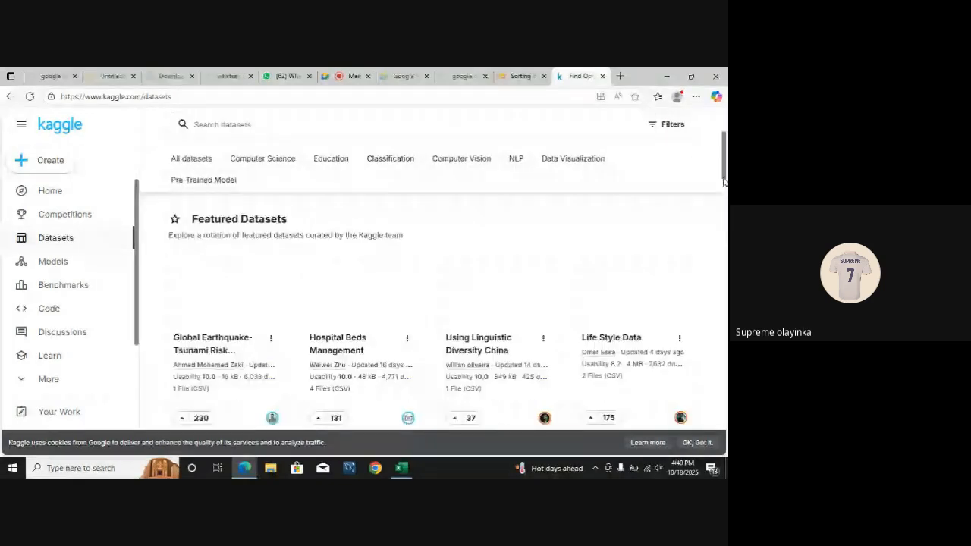
left_click_drag(724, 183, 722, 175)
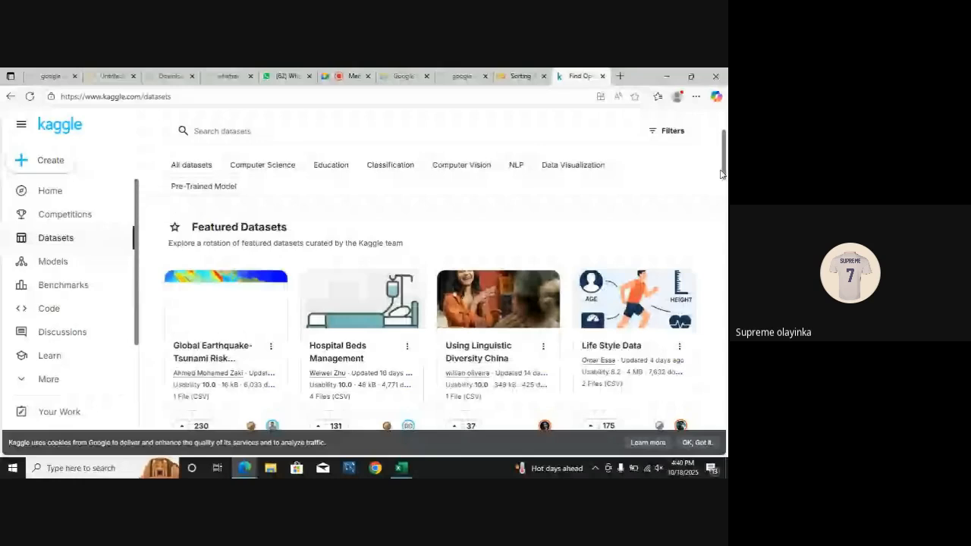
scroll(310, 280, "up", 2)
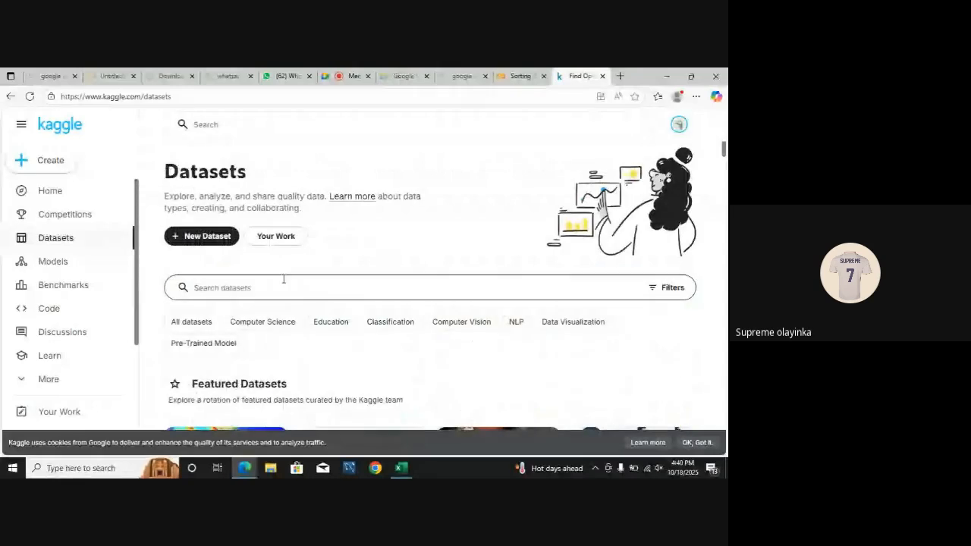
left_click(277, 287)
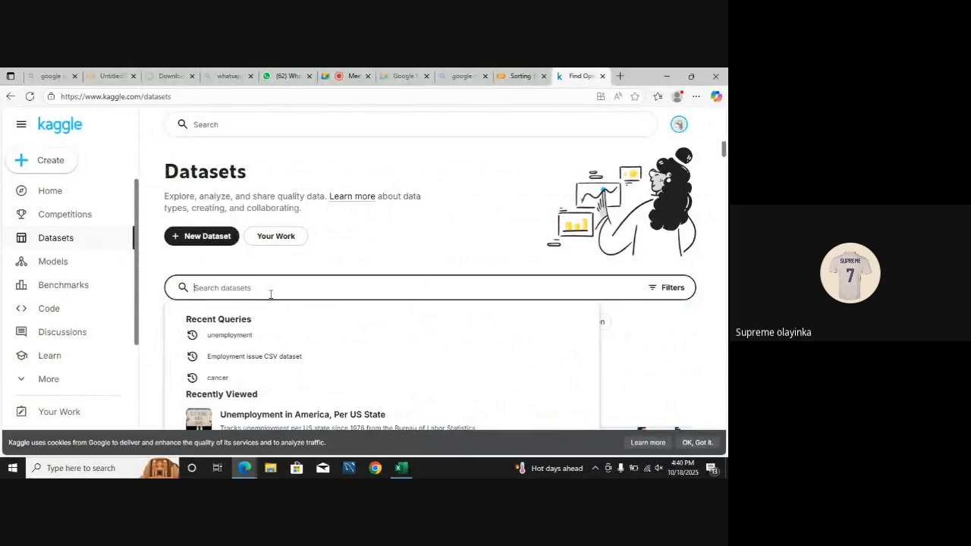
type("malari")
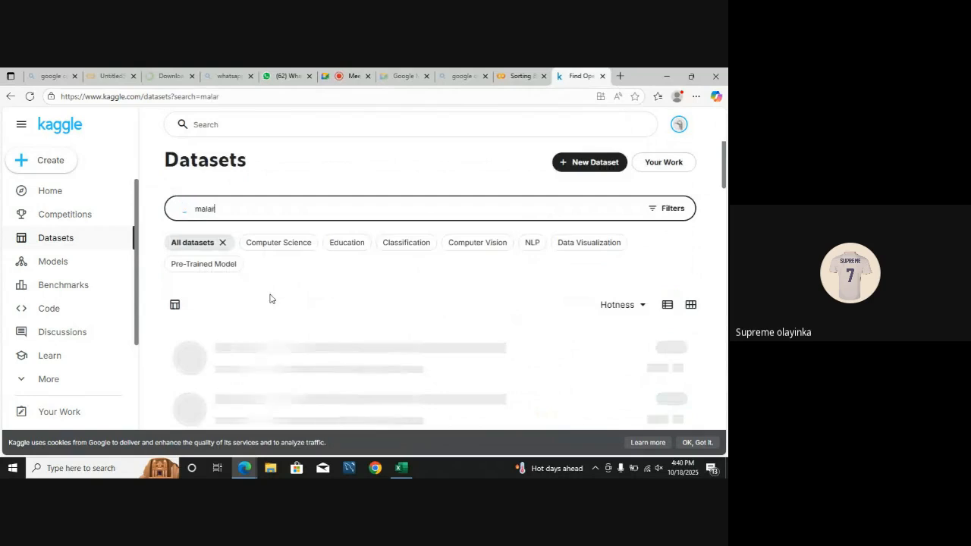
key("BackSpace")
key("BackSpace")
key("BackSpace")
key("BackSpace")
key("BackSpace")
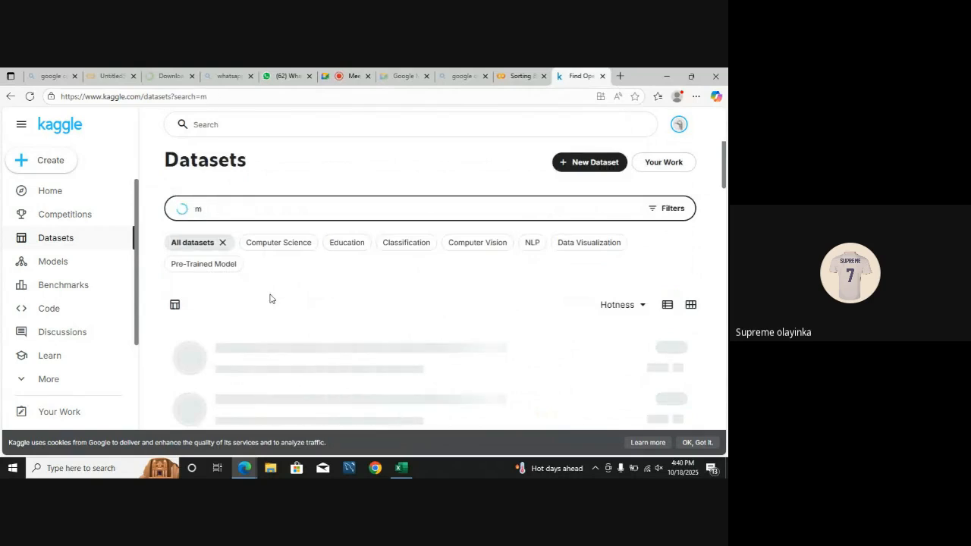
- Search the datasets for "abuse" and open the Child Sexual Abuse Awareness Prediction dataset
type("abuse")
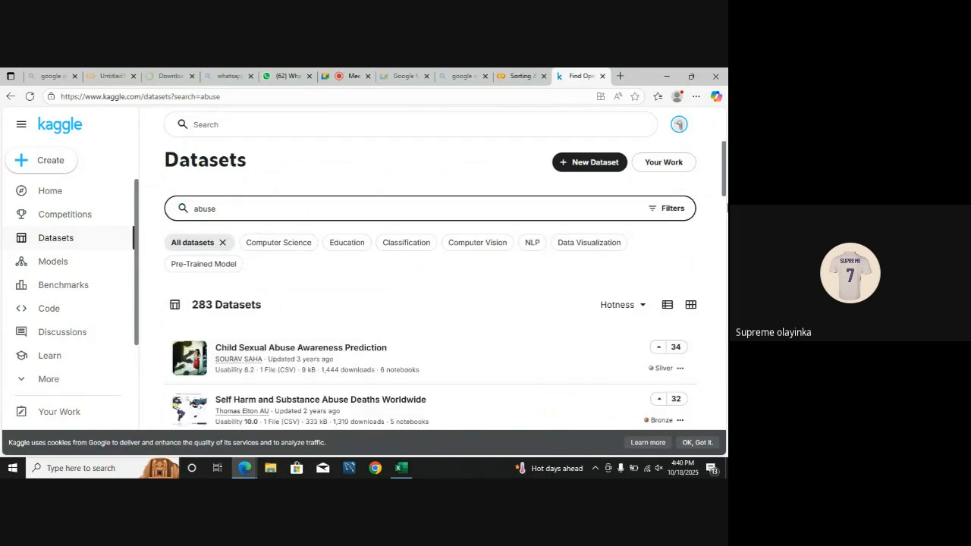
mouse_move(723, 190)
left_mouse_down()
mouse_move(723, 206)
mouse_move(722, 176)
mouse_move(725, 206)
left_mouse_up()
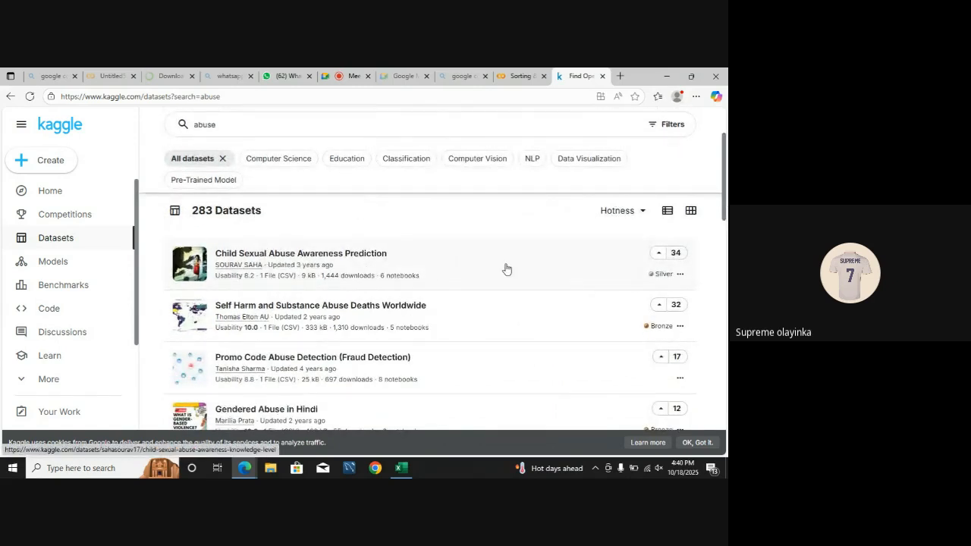
left_click(274, 257)
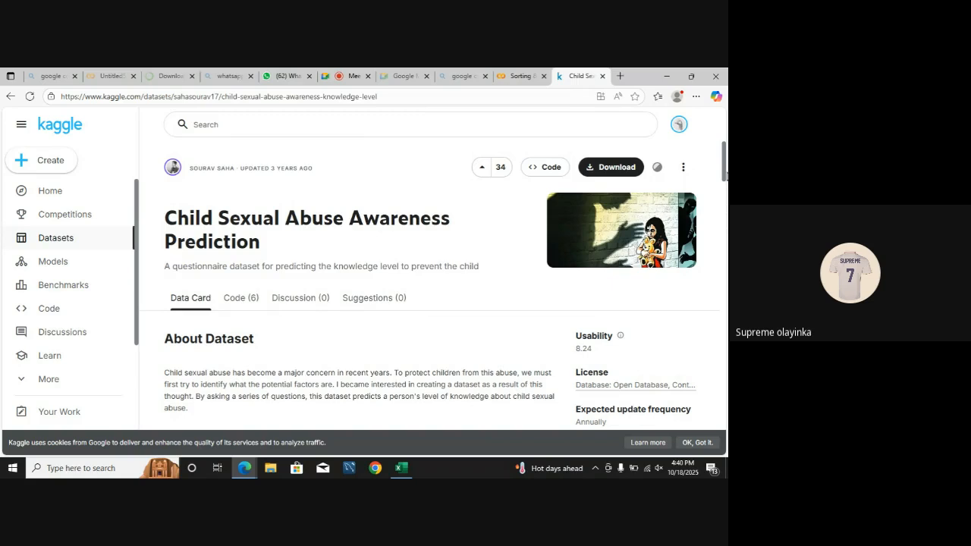
- Examine the data file's preview across all its columns, dismissing the cookie notice
left_click_drag(726, 176, 726, 227)
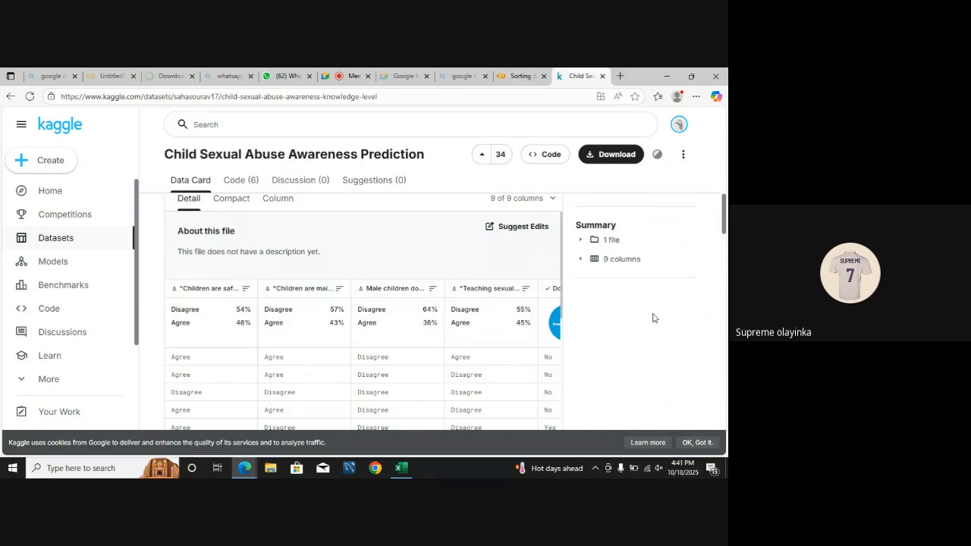
mouse_move(725, 229)
left_mouse_down()
mouse_move(724, 281)
mouse_move(725, 232)
left_mouse_up()
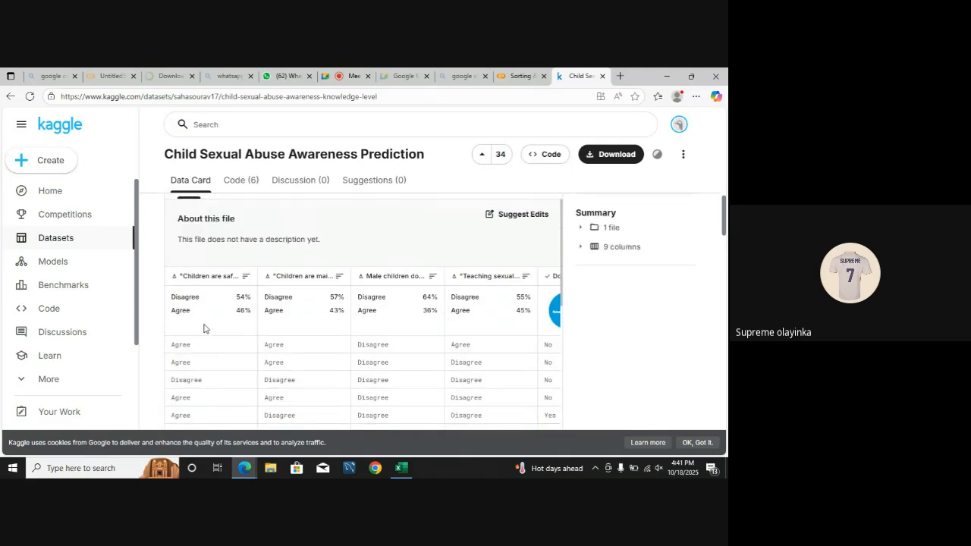
left_click(703, 448)
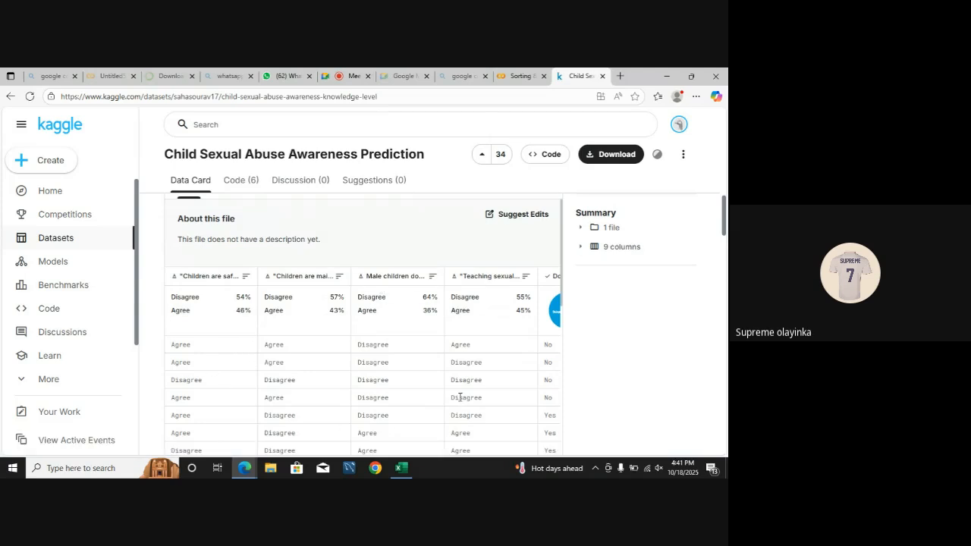
scroll(427, 341, "right", 6)
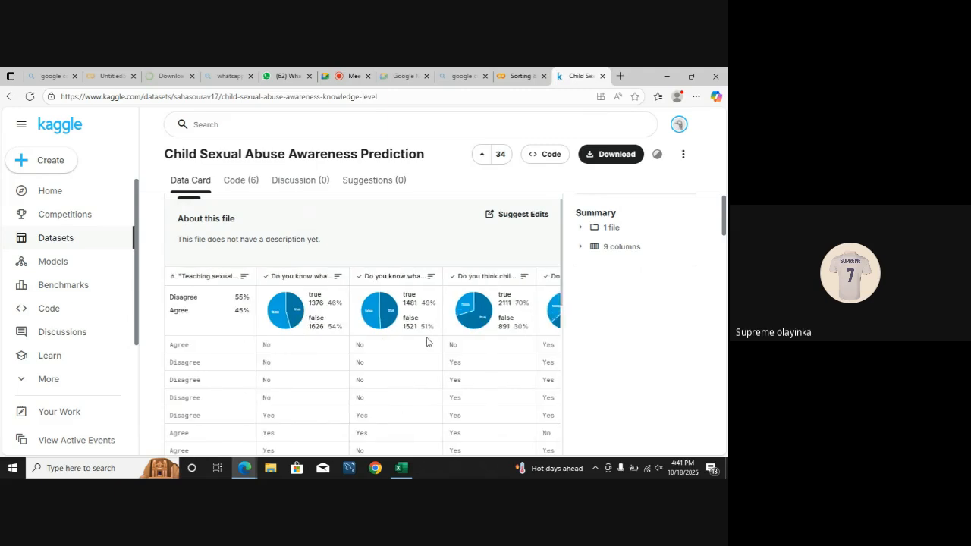
scroll(427, 342, "right", 3)
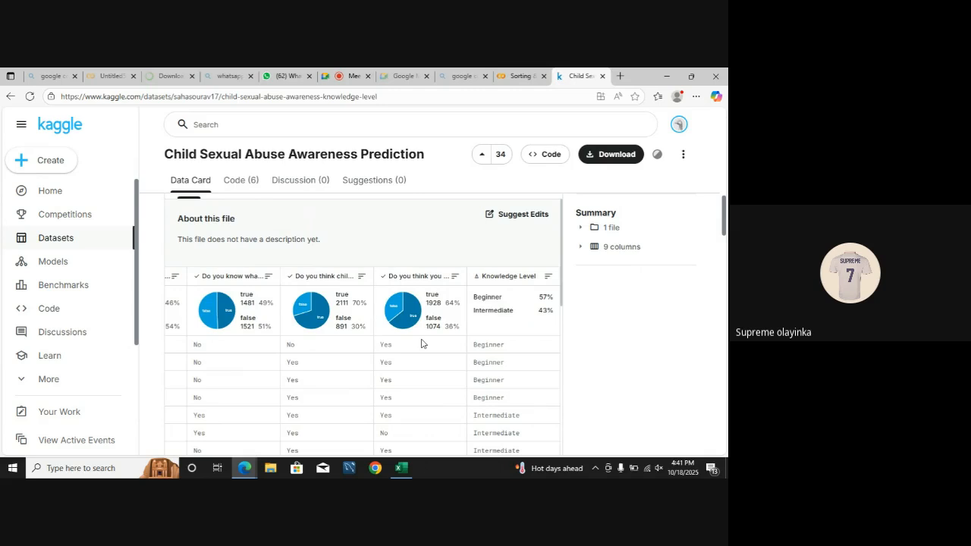
scroll(422, 344, "left", 3)
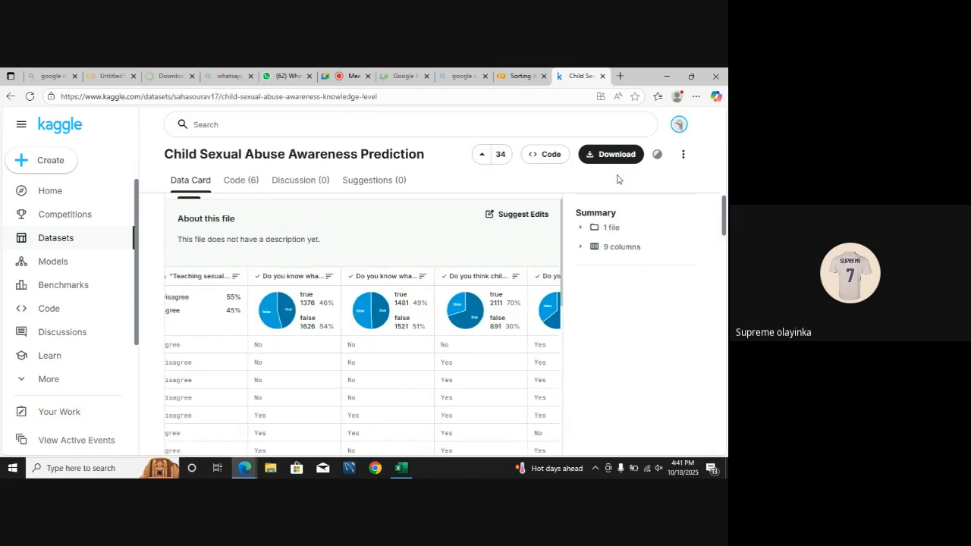
- Return to the "abuse" search results and open the Gendered Abuse in Hindi dataset
left_click(9, 99)
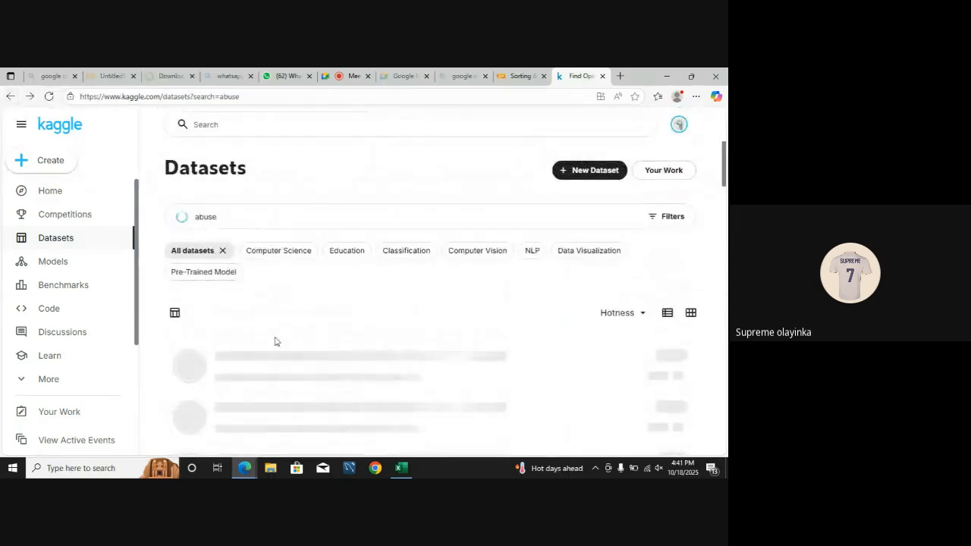
scroll(275, 345, "down", 1)
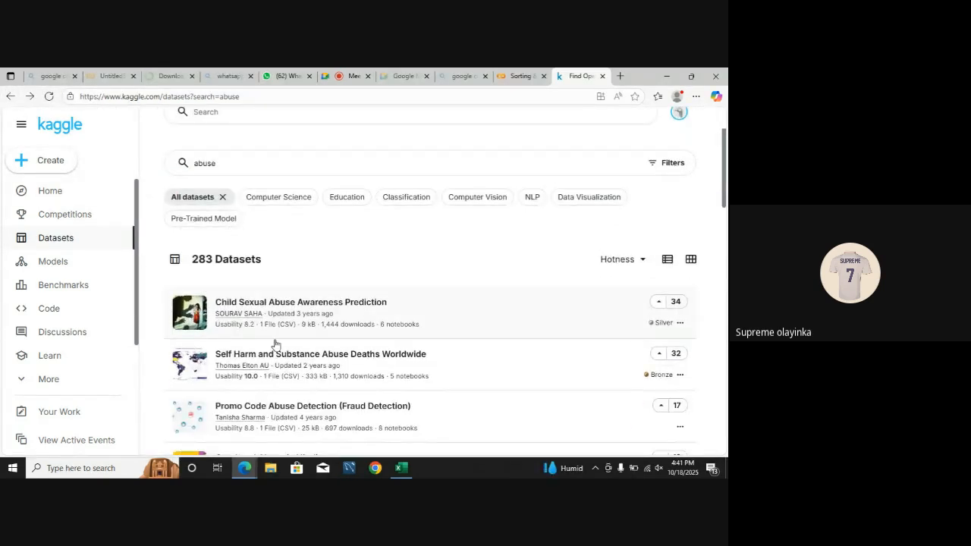
scroll(277, 342, "down", 2)
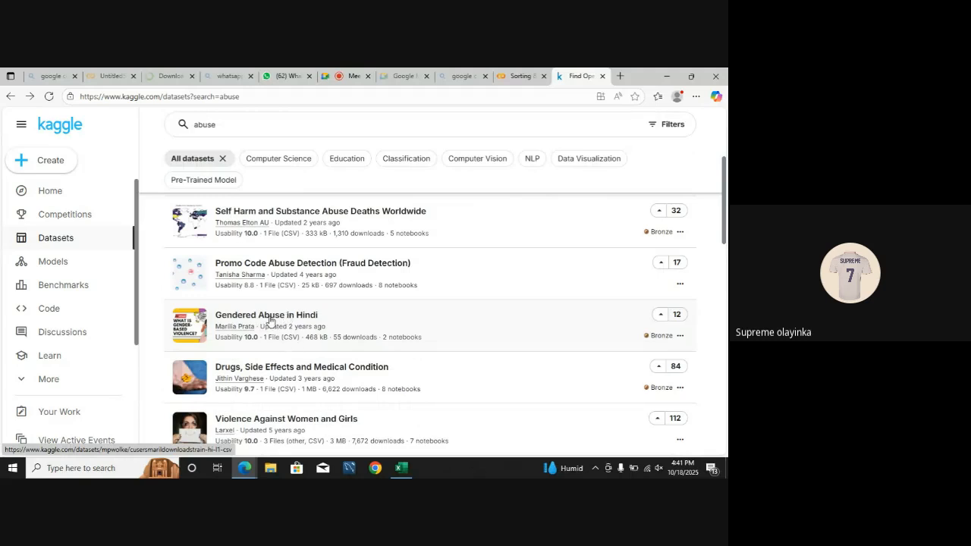
left_click(270, 319)
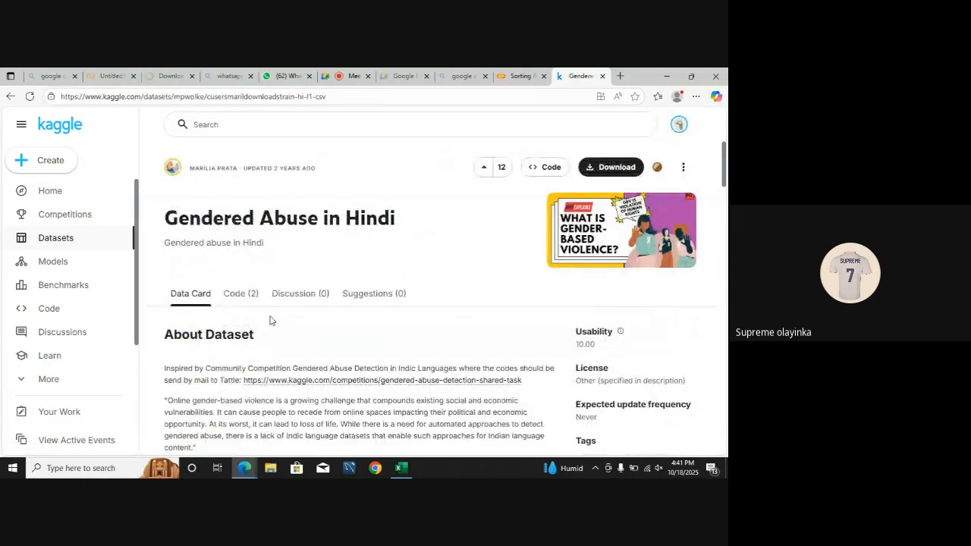
- Read the description of the Gendered Abuse in Hindi dataset and examine the columns of train_hi_l1.csv
scroll(378, 342, "down", 3)
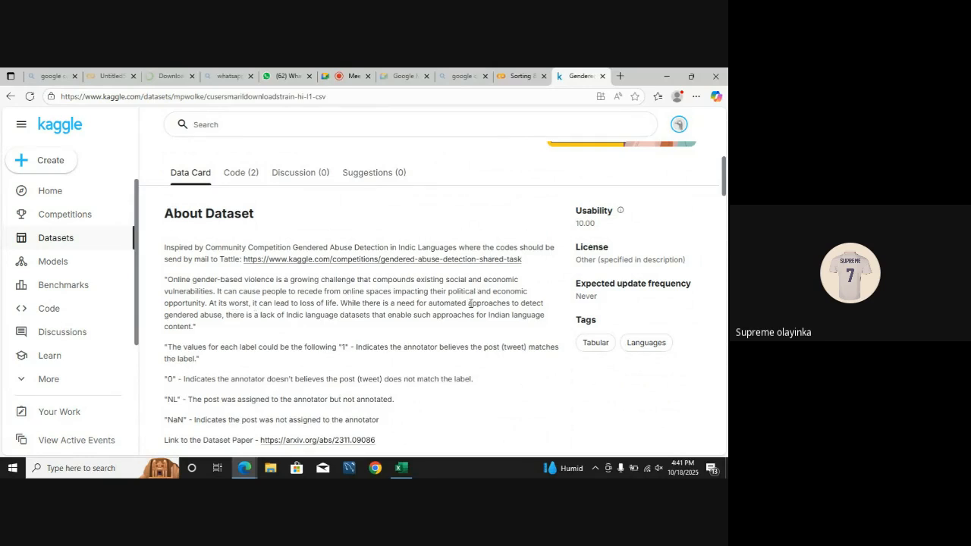
scroll(375, 328, "down", 2)
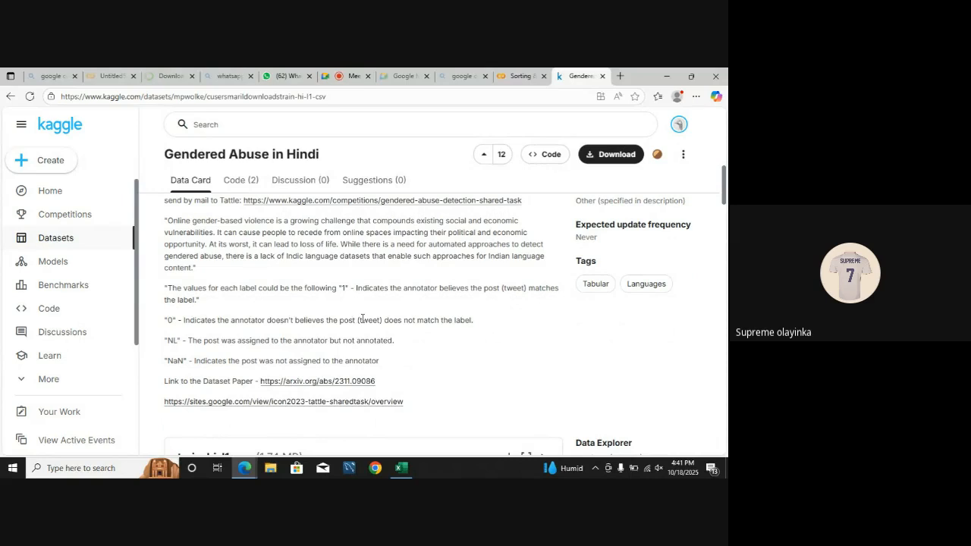
scroll(426, 332, "down", 3)
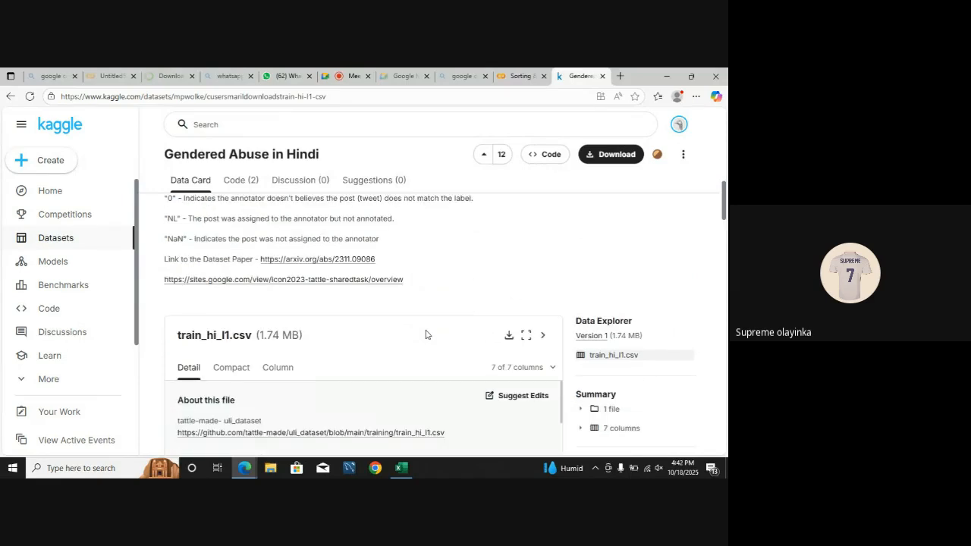
scroll(426, 335, "down", 5)
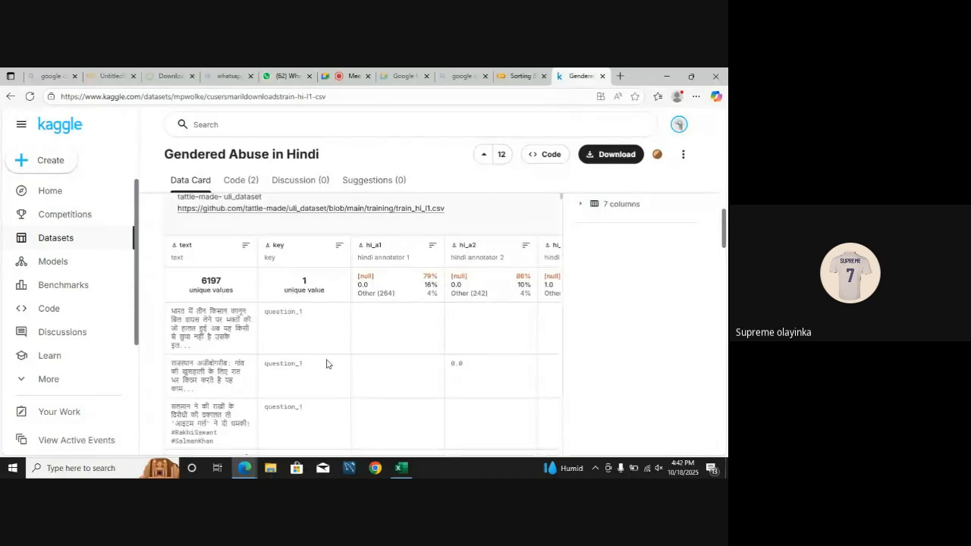
scroll(326, 365, "right", 2)
scroll(326, 365, "right", 4)
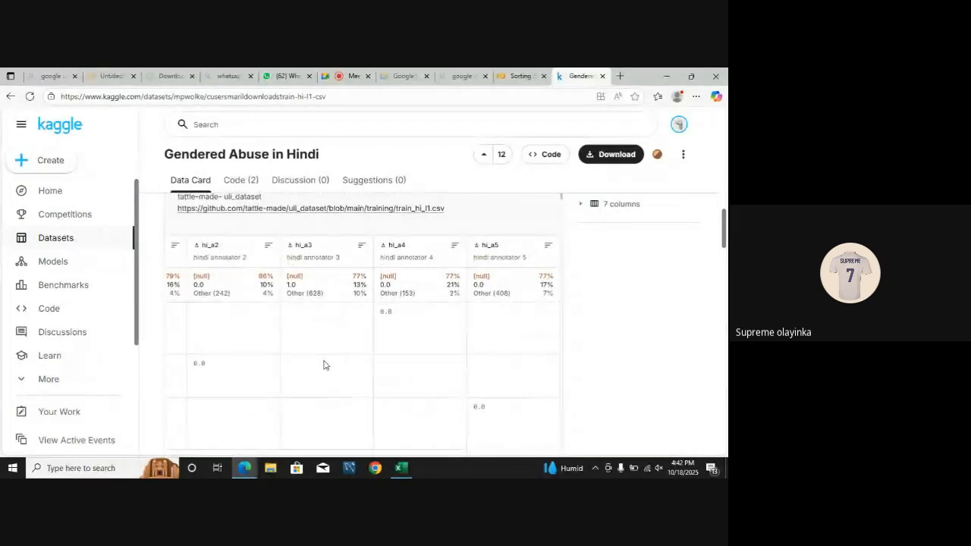
- Go back to the search results, open the Violence Against Women and Girls dataset and view its list of files
left_click(10, 97)
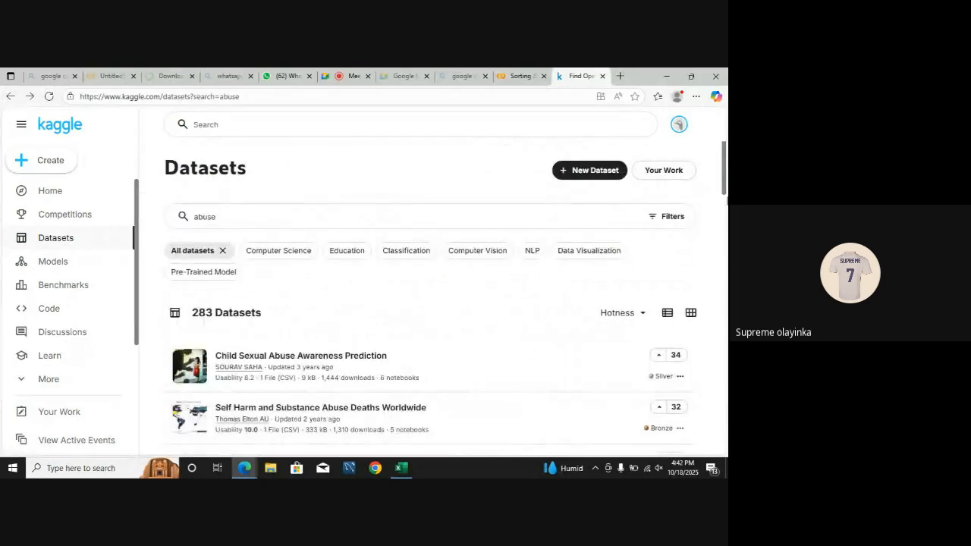
left_click_drag(726, 182, 727, 259)
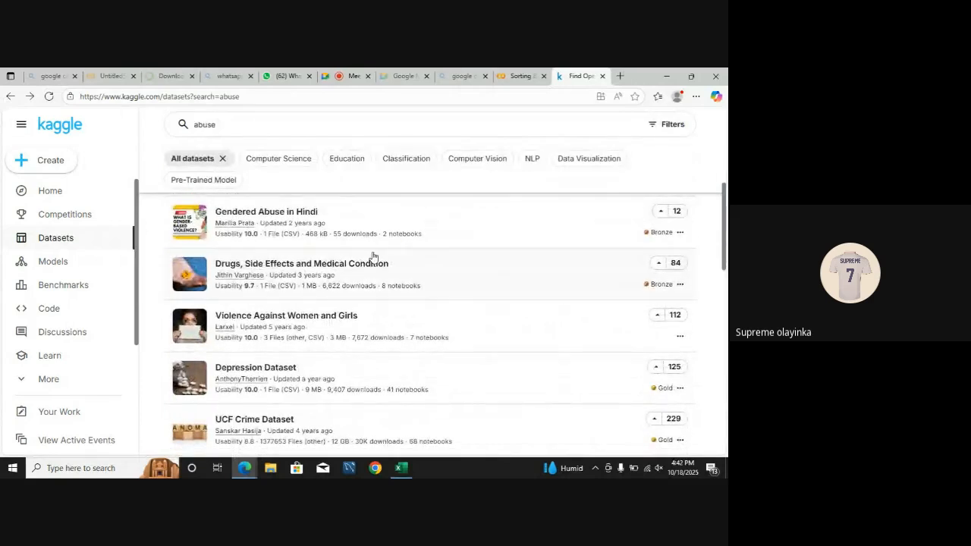
left_click(287, 321)
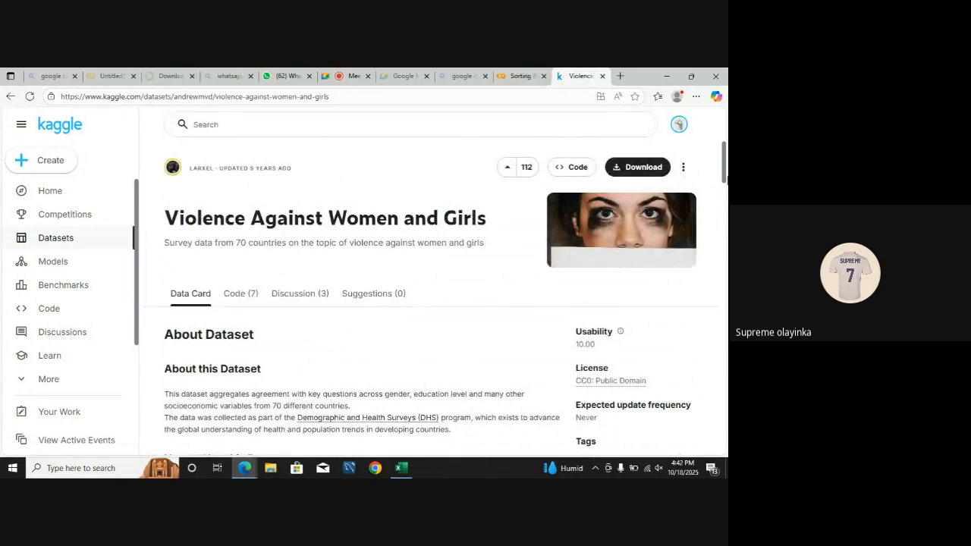
left_click_drag(724, 180, 725, 241)
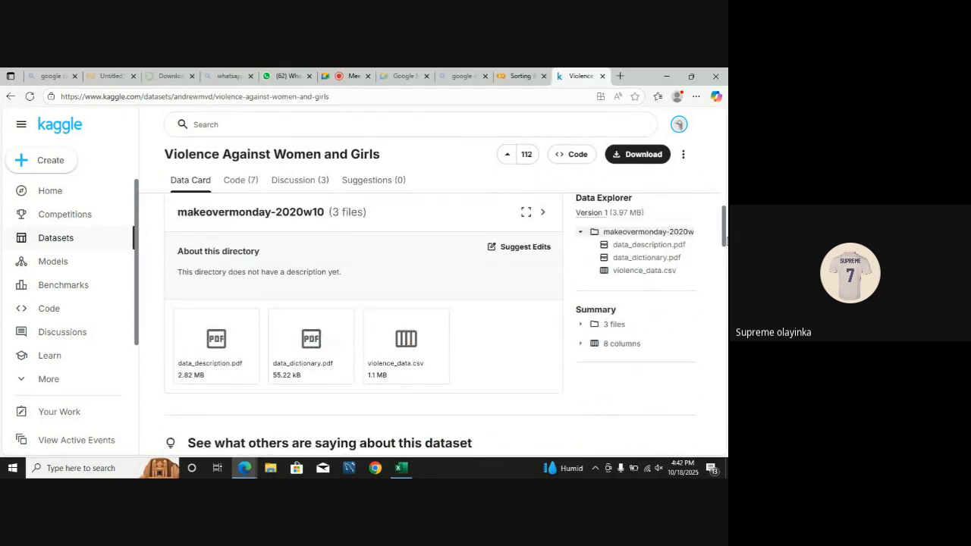
- Preview the columns of violence_data.csv and download the Violence Against Women and Girls dataset as a zip
left_click_drag(726, 241, 725, 215)
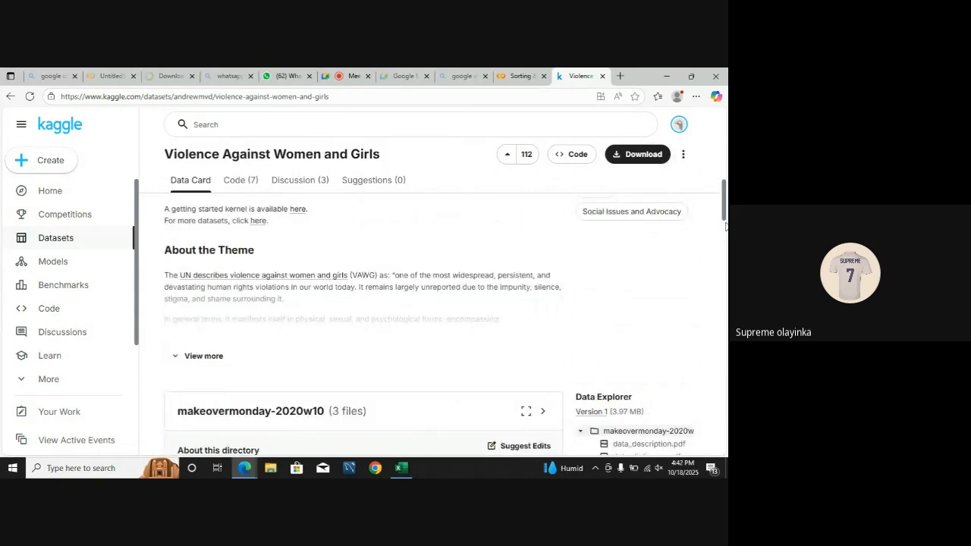
left_click_drag(725, 218, 724, 261)
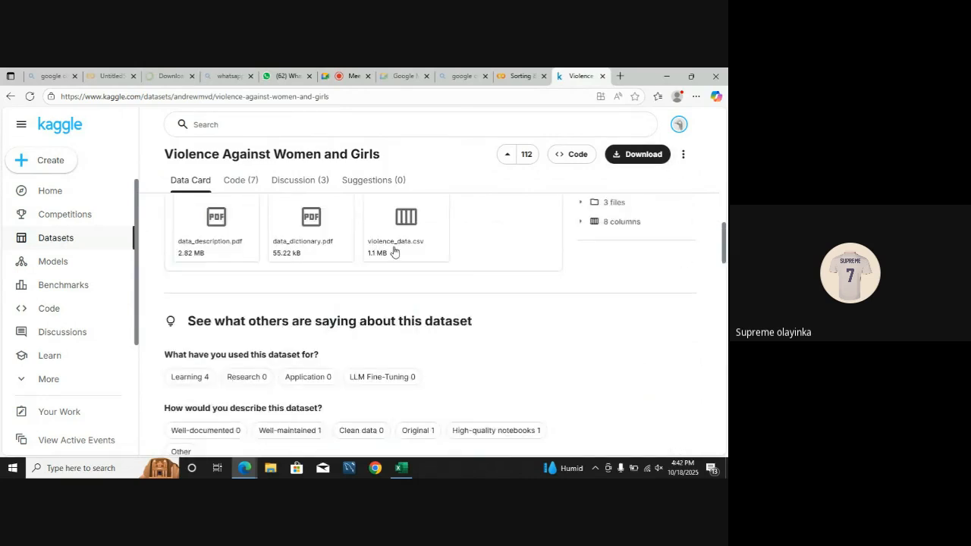
left_click_drag(724, 258, 723, 251)
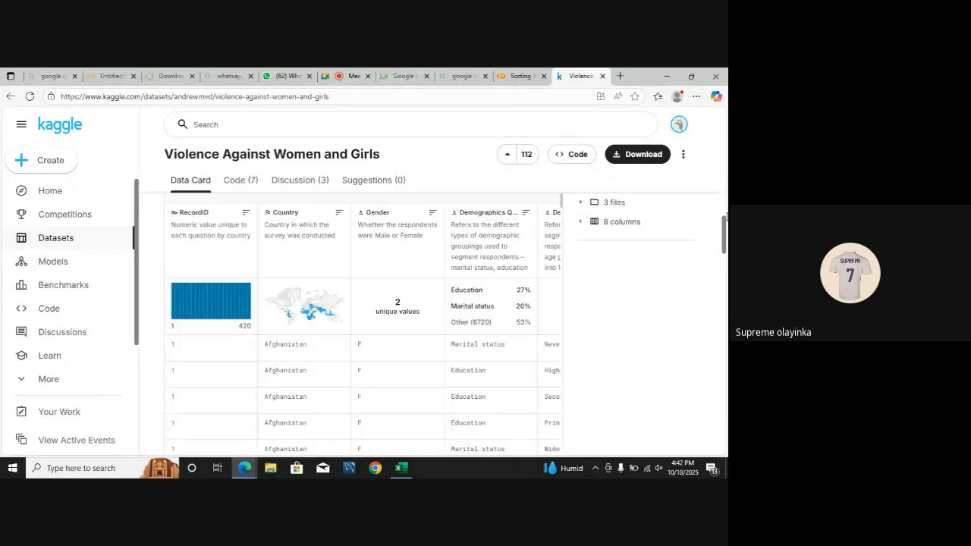
left_click(628, 155)
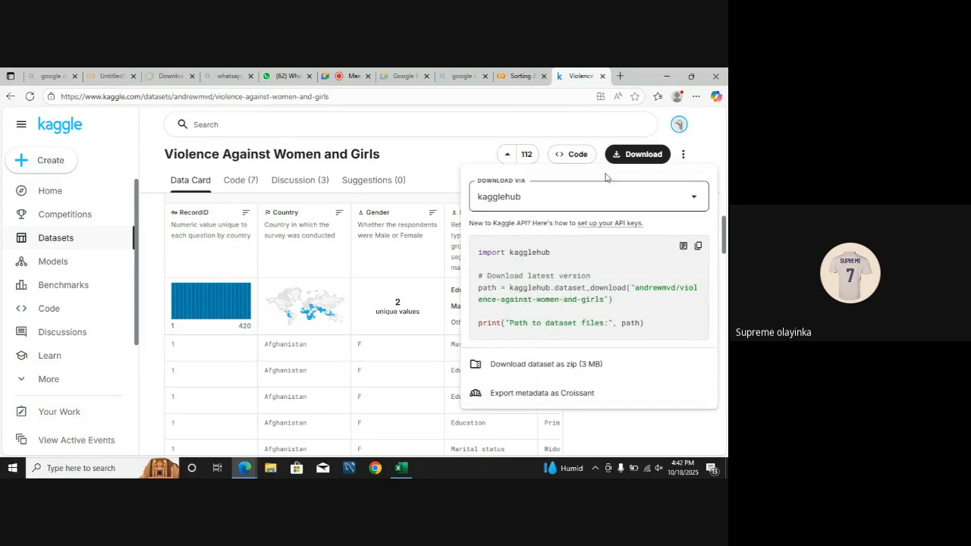
left_click(530, 371)
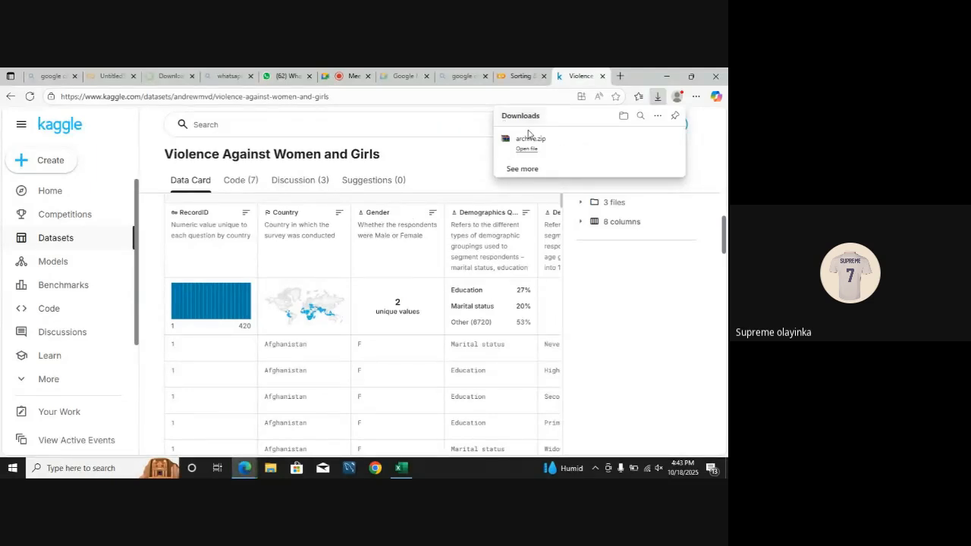
left_click(531, 151)
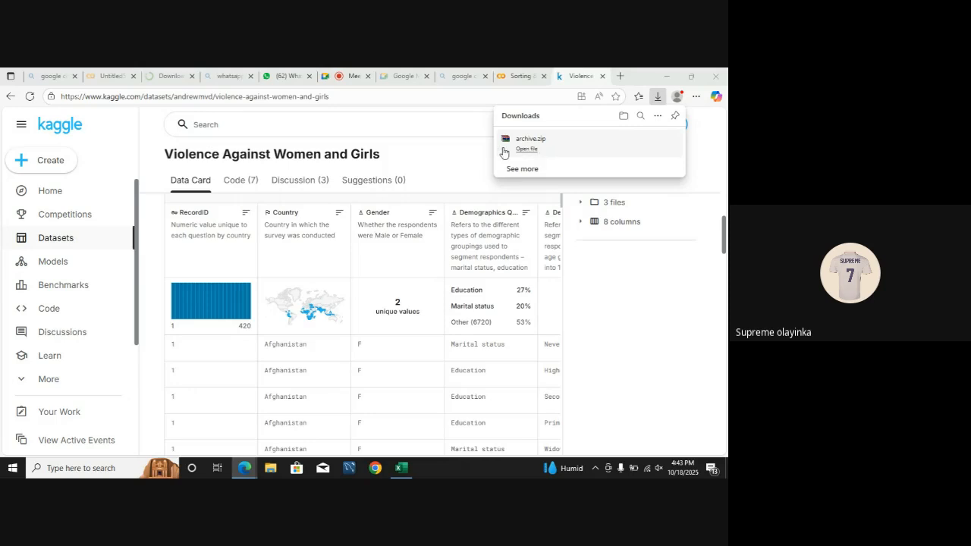
left_click(522, 151)
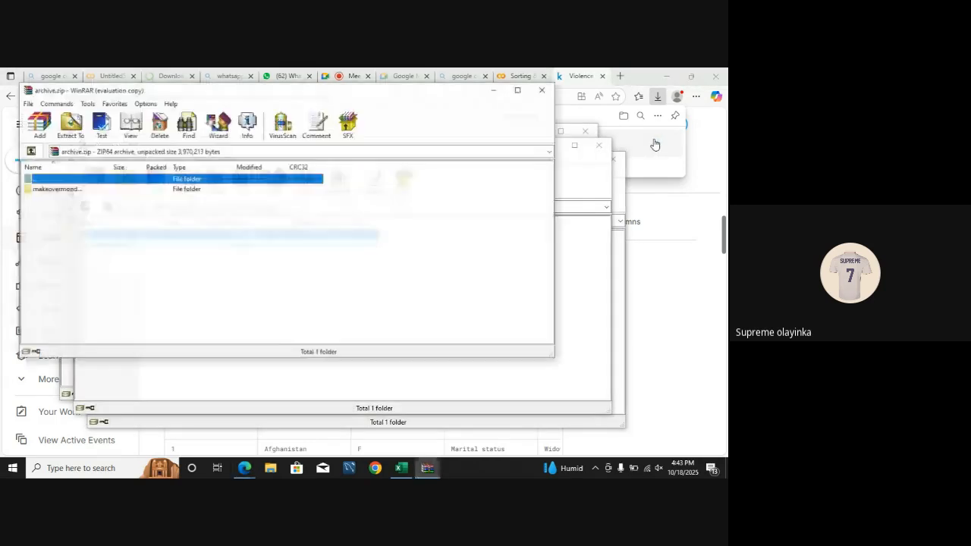
left_click(542, 93)
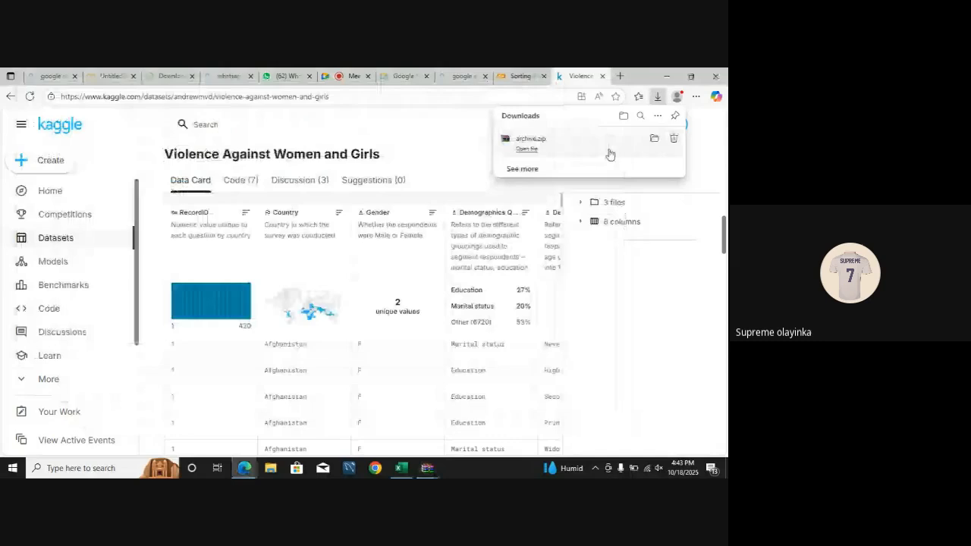
- Show the downloaded archive.zip in its folder and extract its contents there
left_click(653, 145)
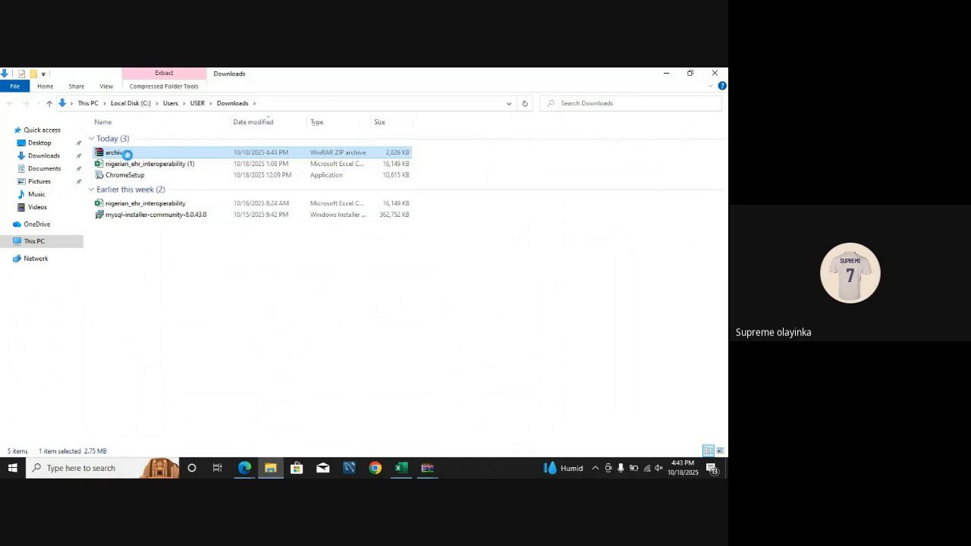
right_click(128, 158)
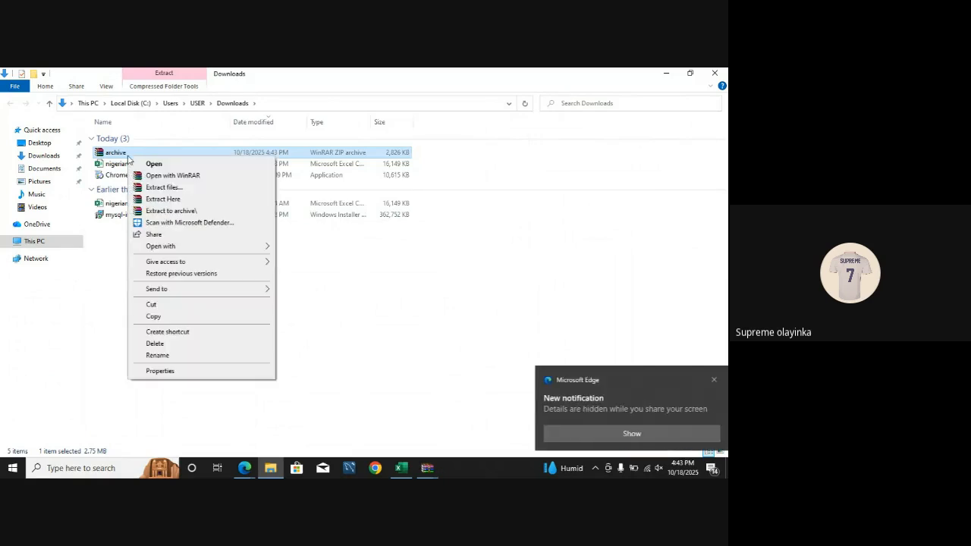
left_click(161, 200)
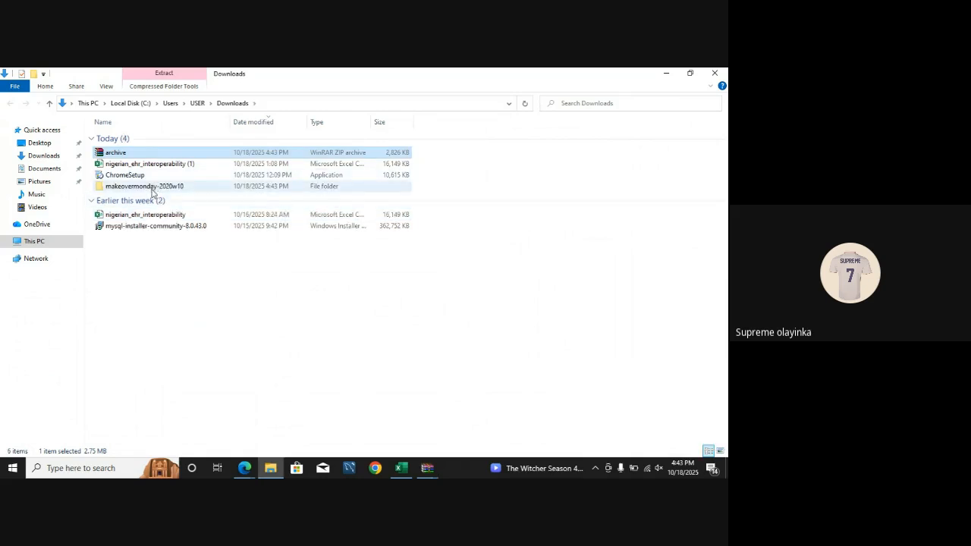
- Open violence_data from the extracted makeovermonday-2020w10 folder and widen the Country column to fit while checking the column headers
double_click(114, 187)
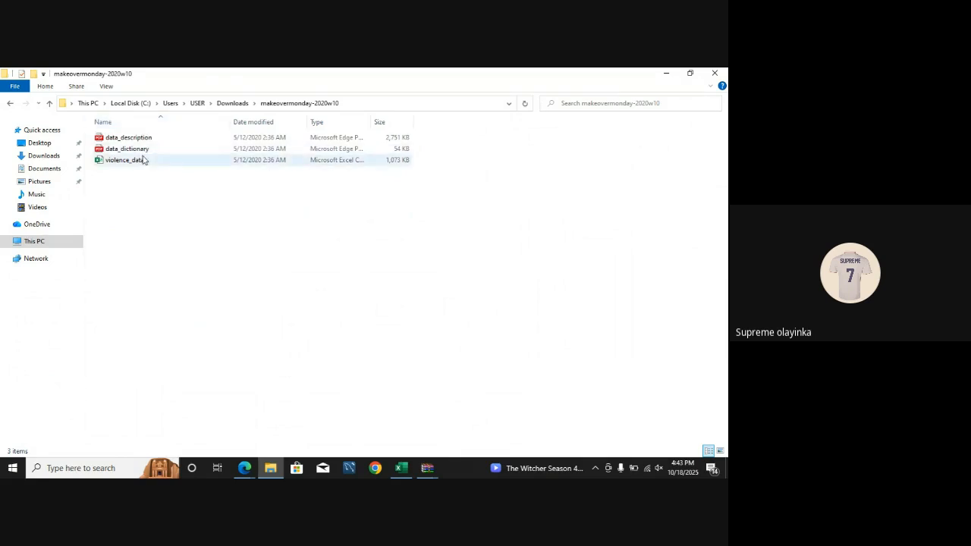
double_click(143, 161)
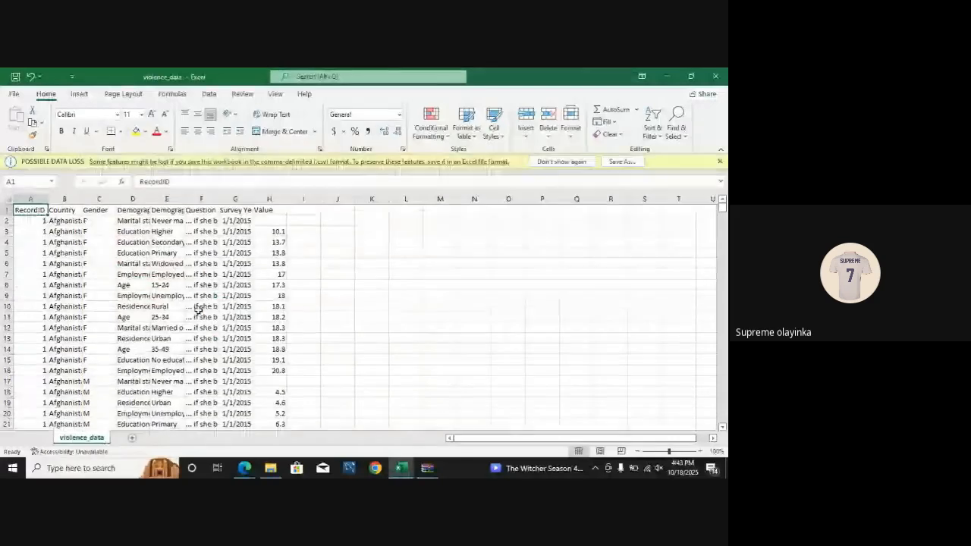
double_click(81, 201)
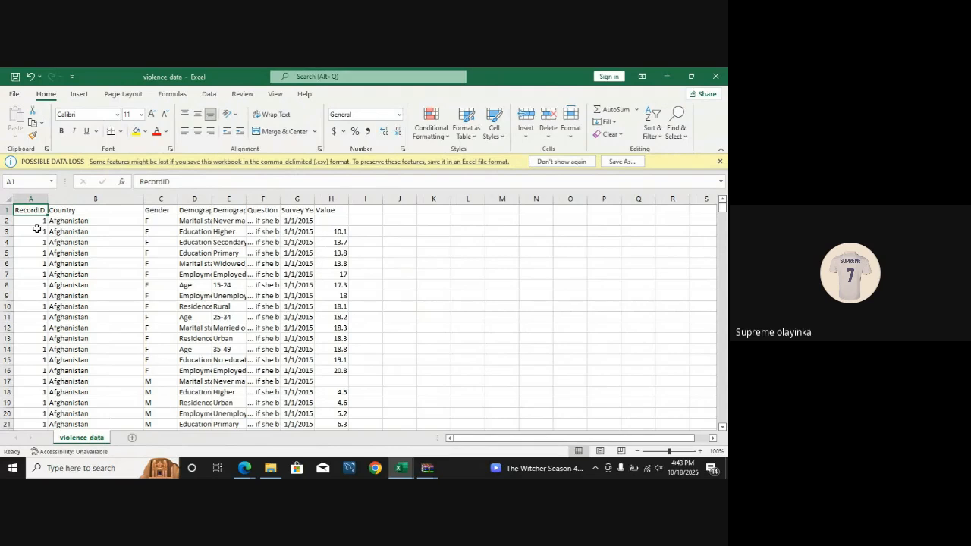
left_click(232, 213)
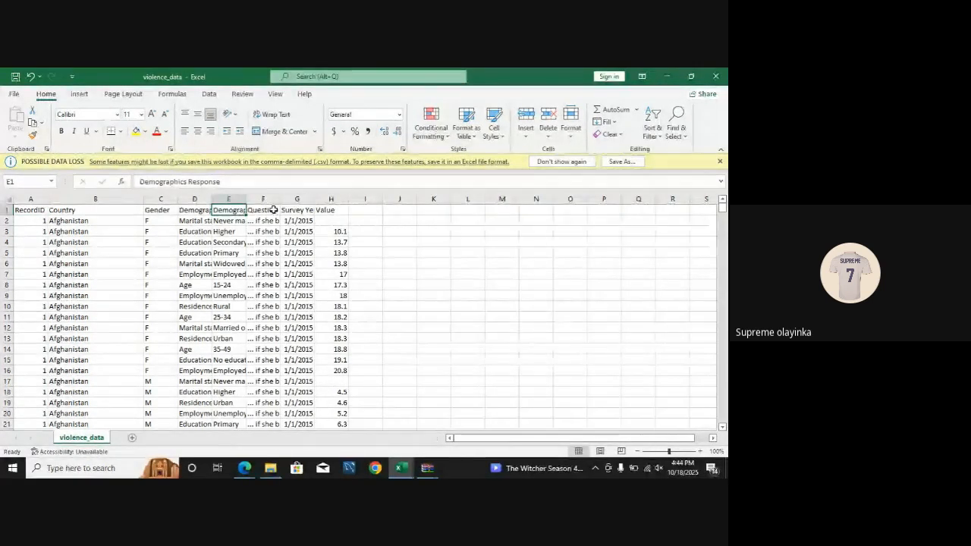
left_click(272, 211)
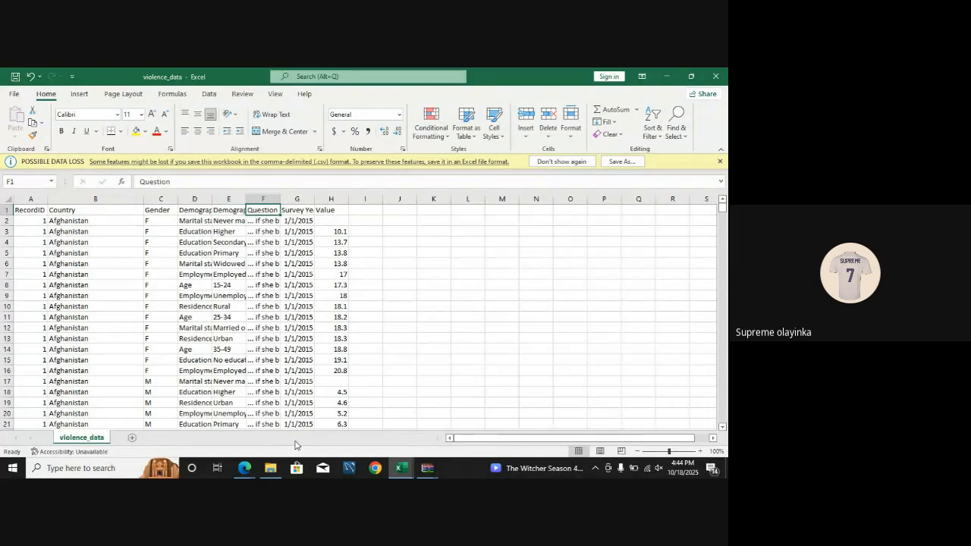
- Return to the makeovermonday-2020w10 folder and open data_dictionary with Microsoft Edge, making it the default app for .pdf files
key("alt+Tab")
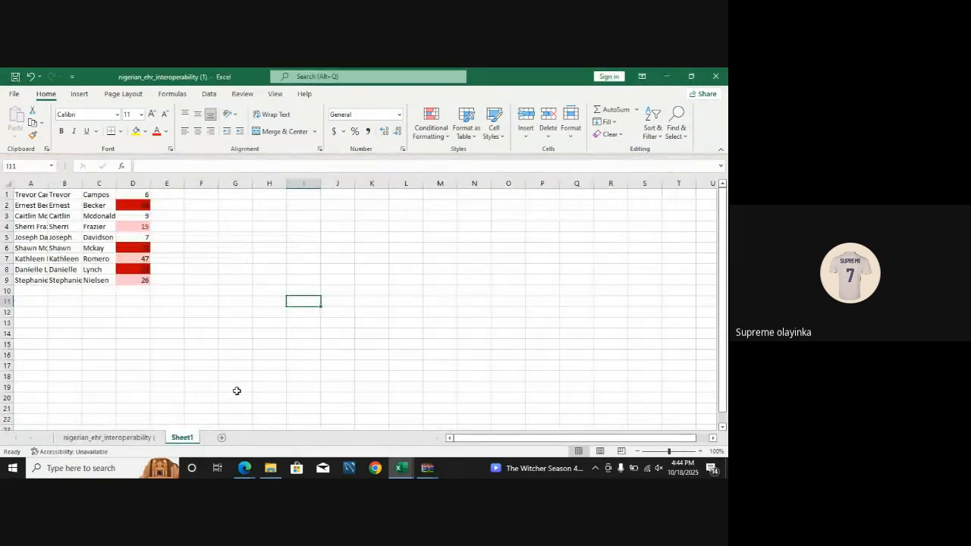
key("alt+Tab")
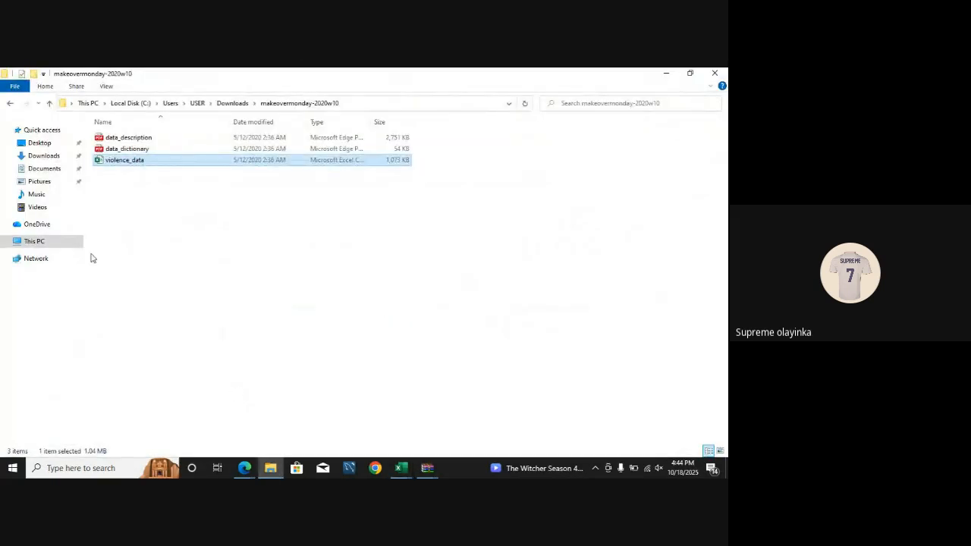
left_click(130, 152)
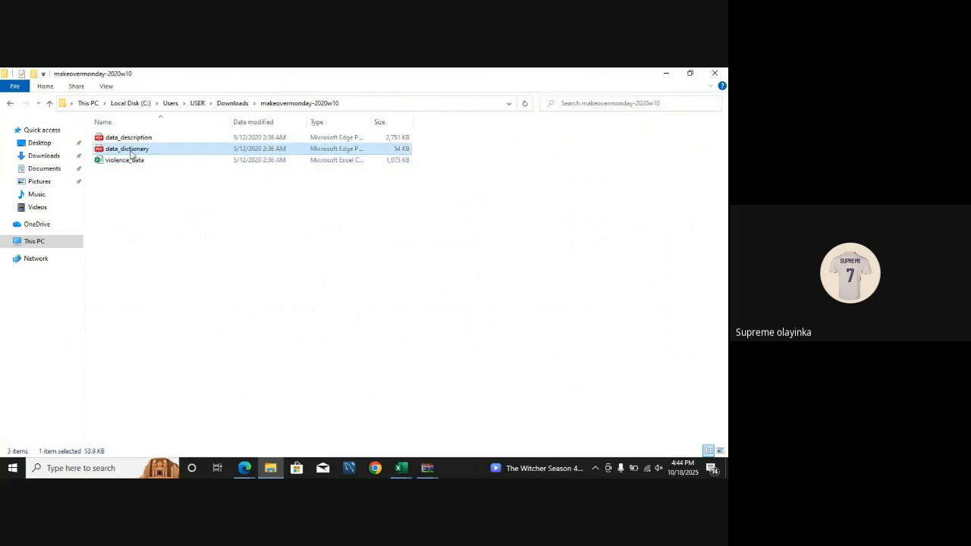
double_click(131, 151)
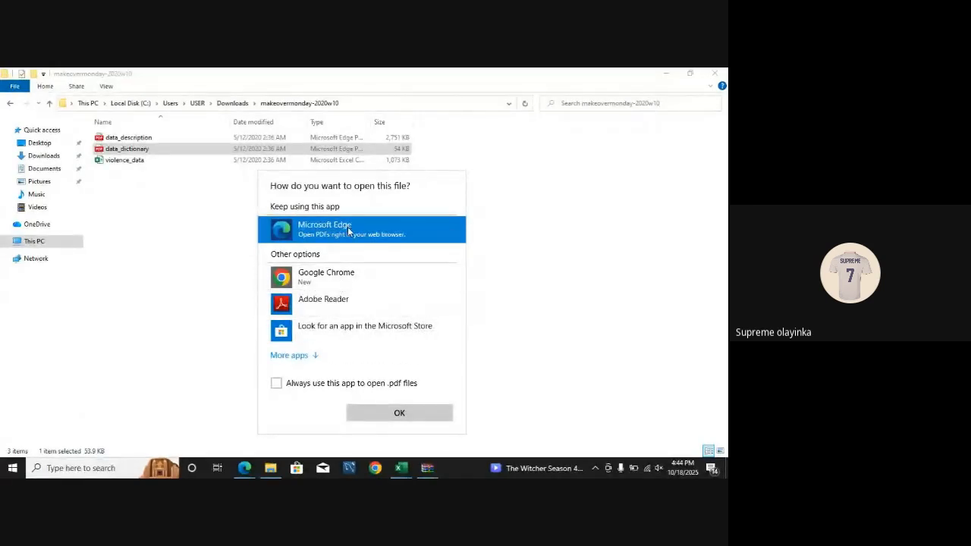
left_click(276, 384)
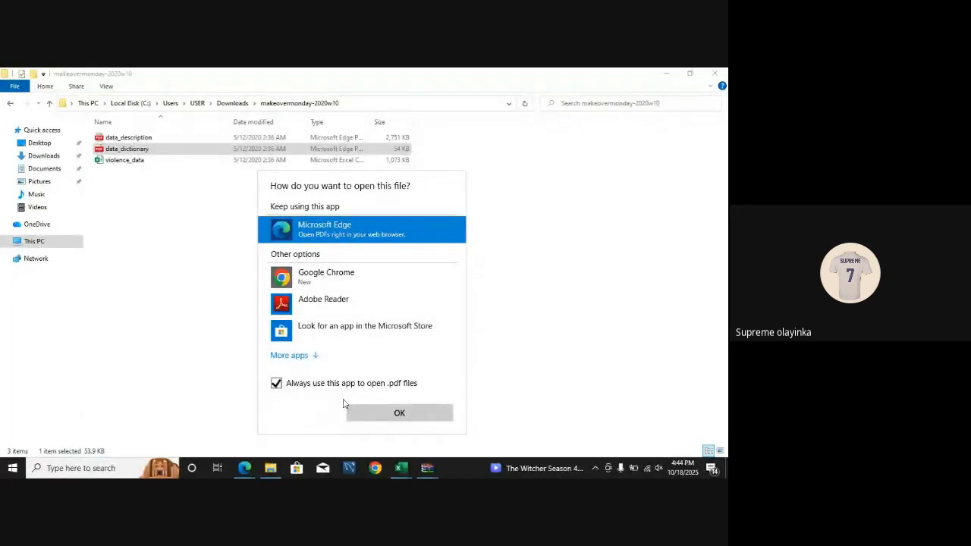
left_click(375, 422)
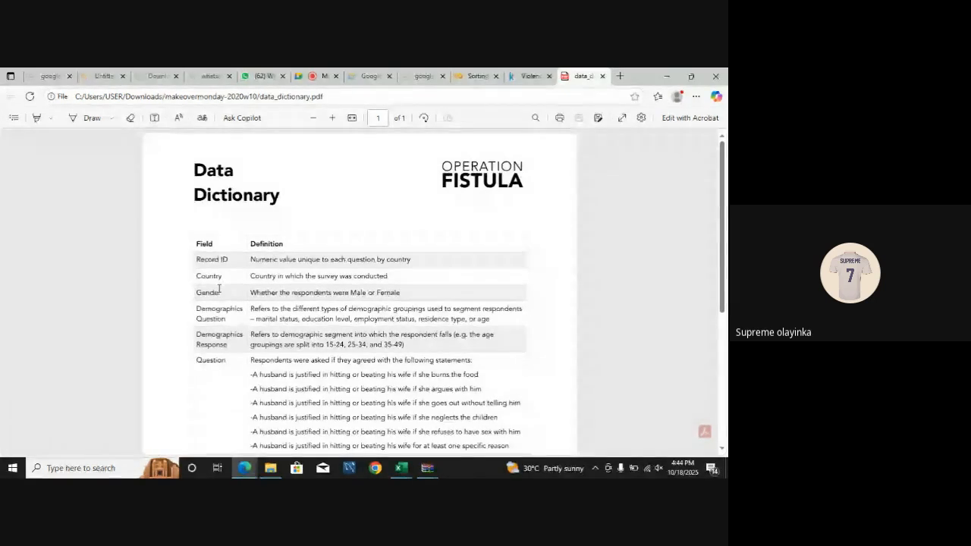
- Read the data dictionary's field definitions, including the demographics, question, survey year and value entries
scroll(220, 288, "down", 1)
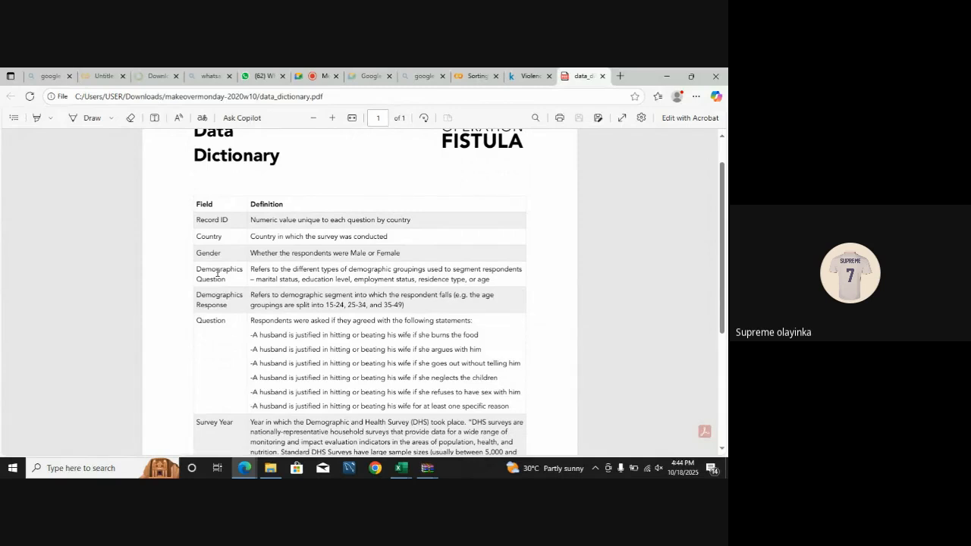
scroll(296, 300, "down", 1)
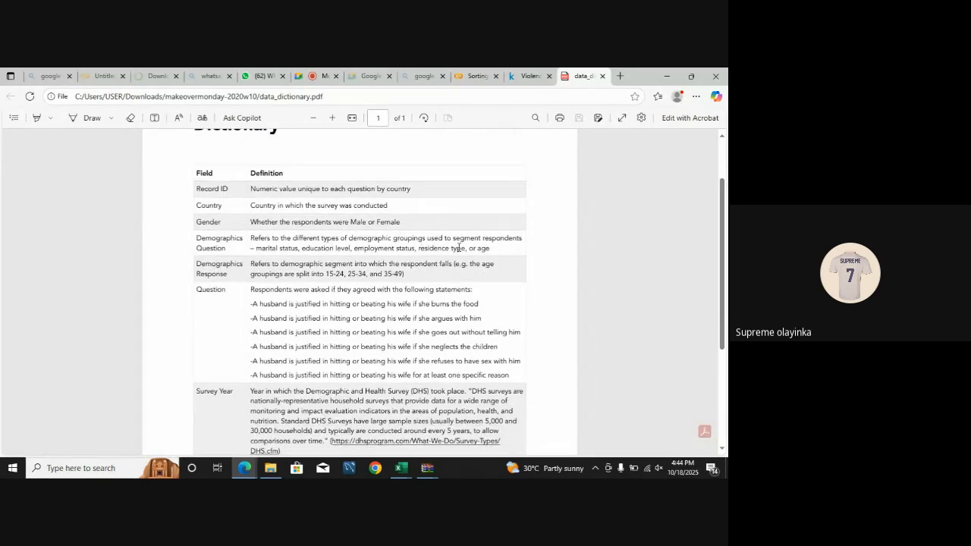
scroll(467, 246, "down", 5)
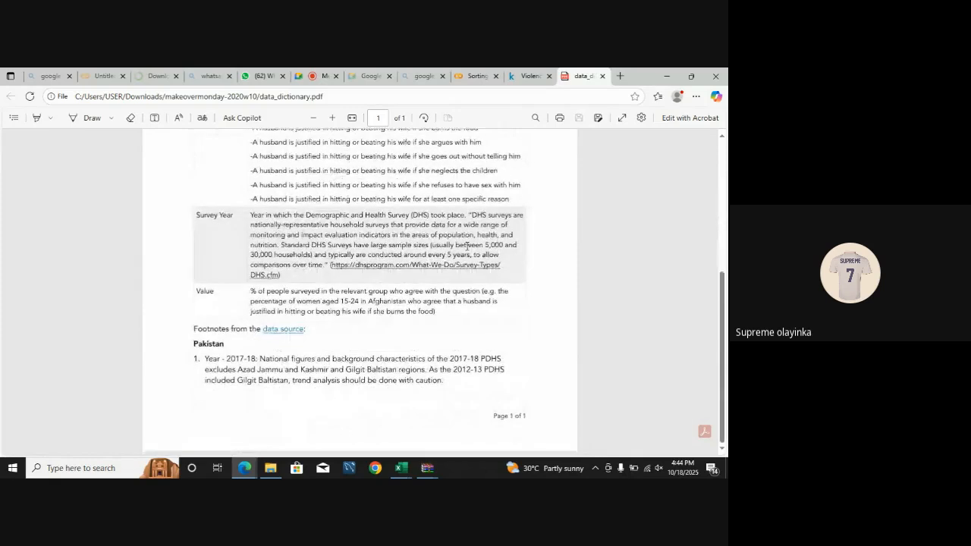
scroll(466, 247, "up", 2)
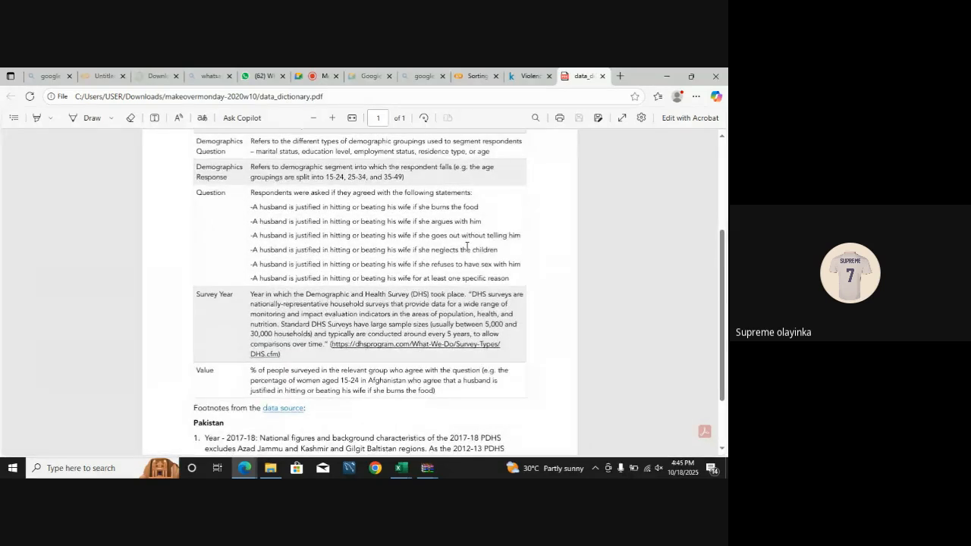
scroll(467, 247, "down", 1)
scroll(466, 247, "up", 3)
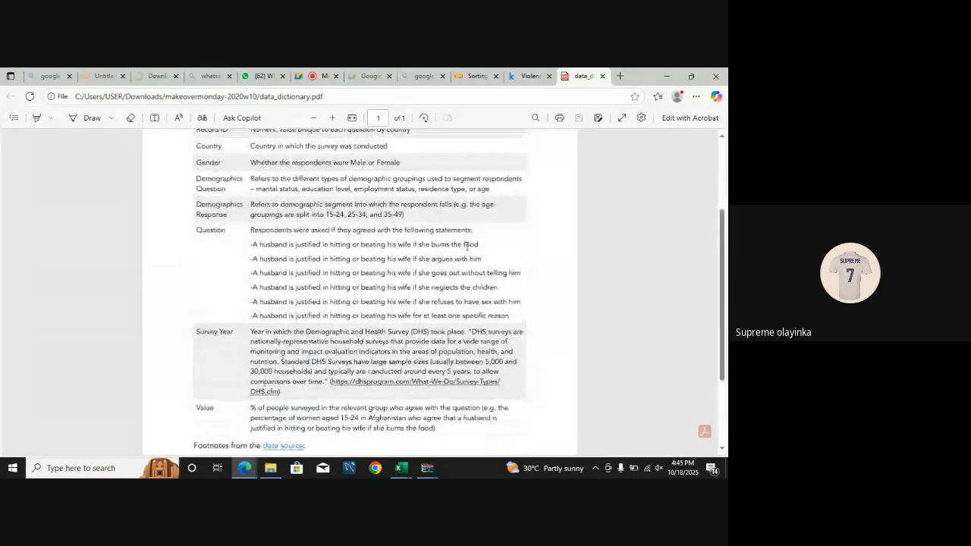
scroll(467, 247, "up", 1)
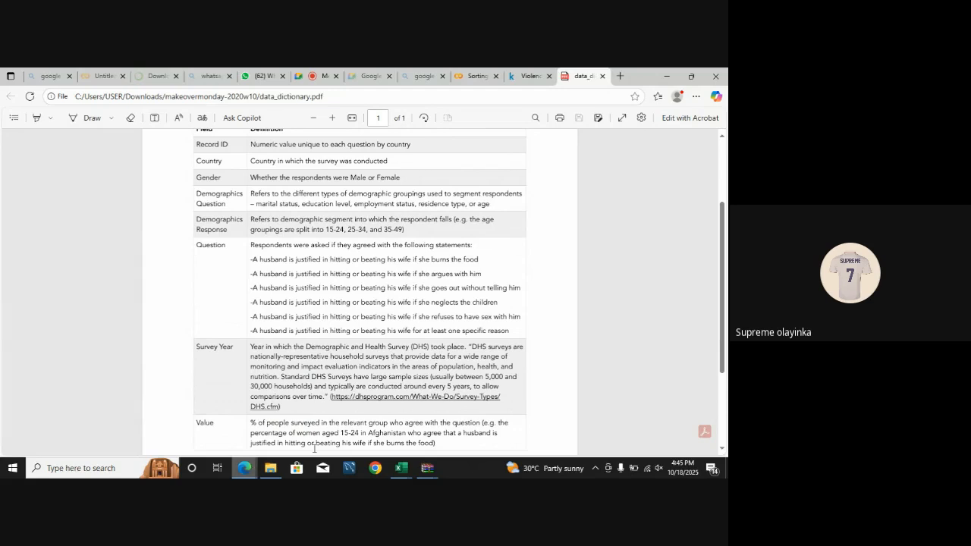
- Switch back to the violence_data workbook in Excel and dismiss the data loss warning and the browser notification
mouse_move(395, 471)
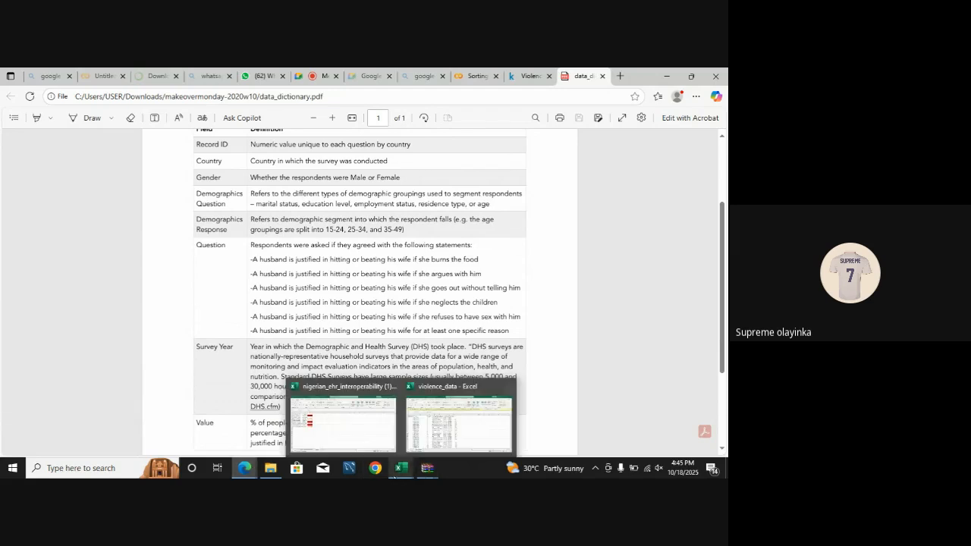
left_click(459, 421)
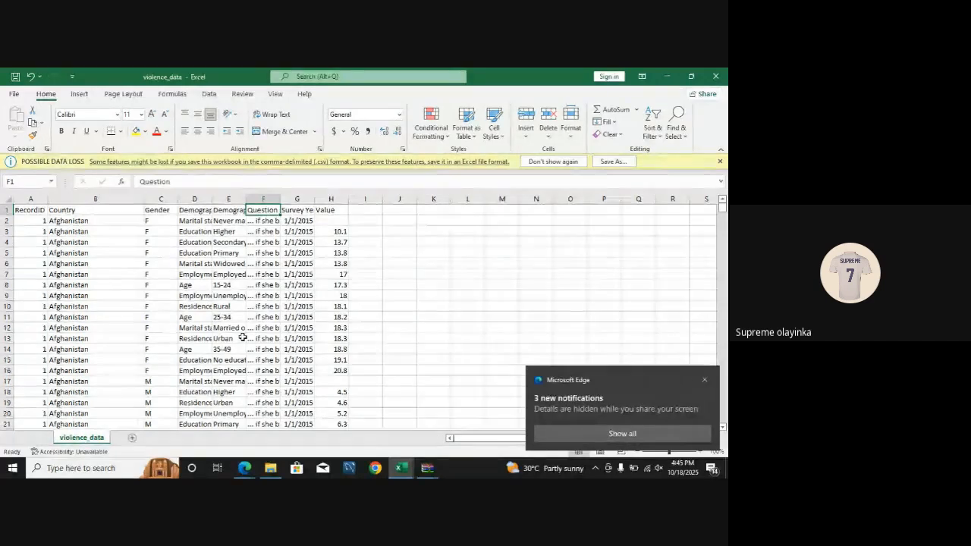
left_click(720, 162)
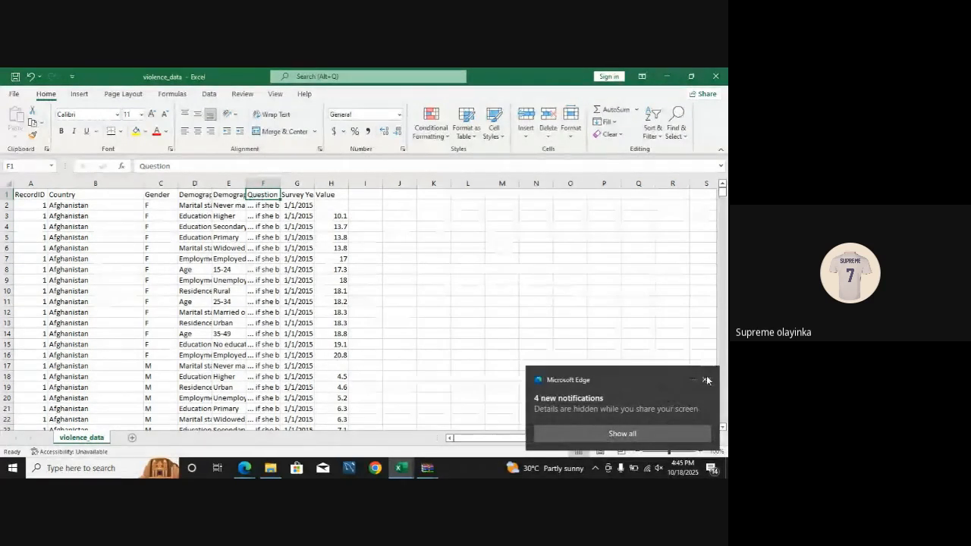
left_click(706, 380)
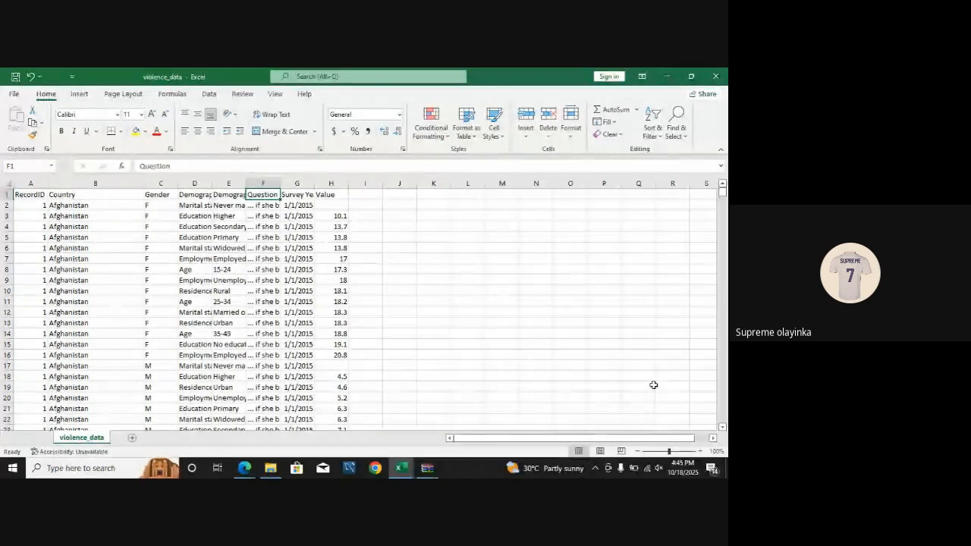
- Turn on filtering for the header row of the violence_data table
left_click(155, 206)
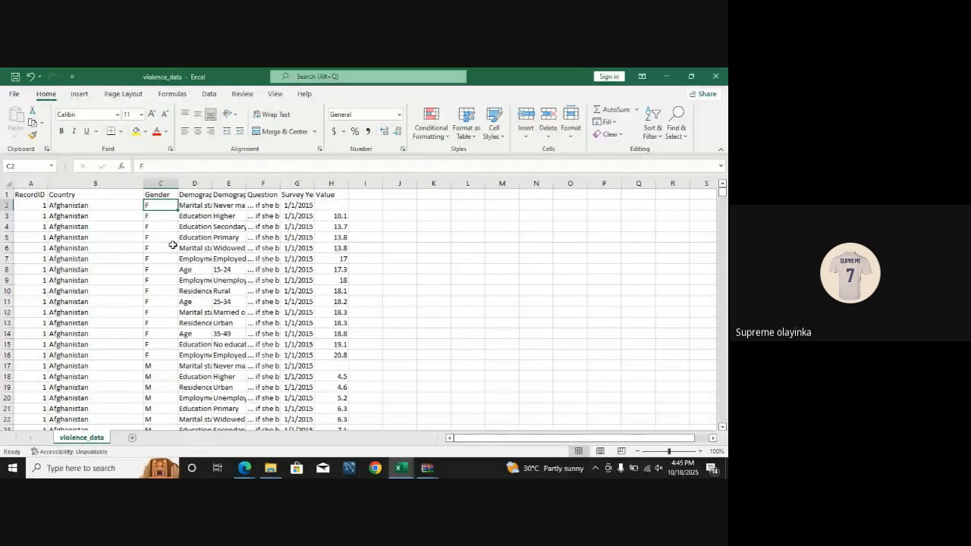
left_click(209, 93)
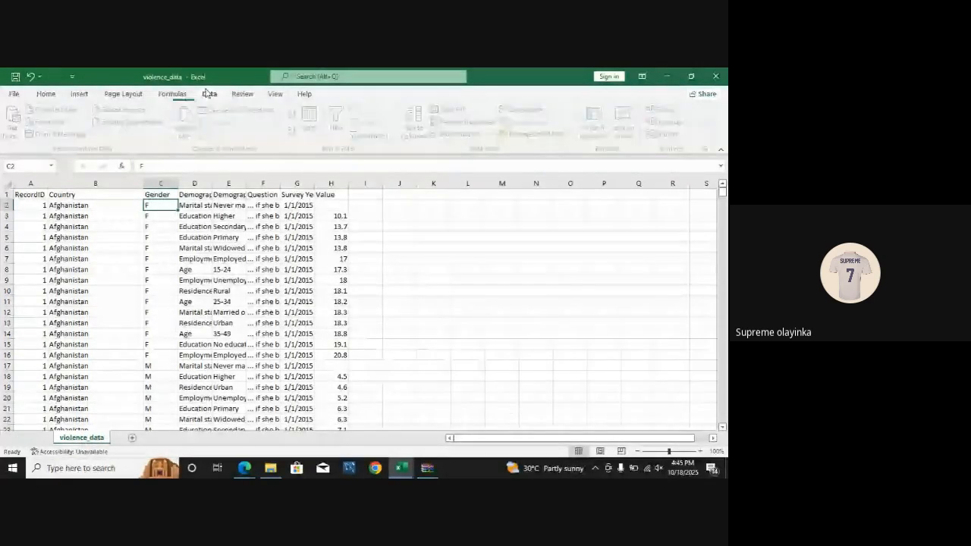
left_click(339, 129)
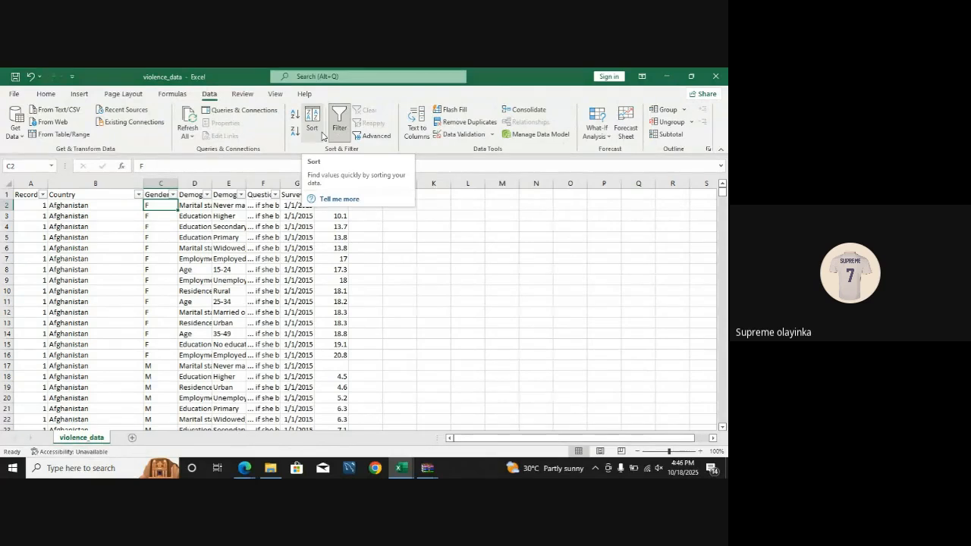
- Check which values the Gender column's filter offers and close it without changing the filter
left_click(174, 195)
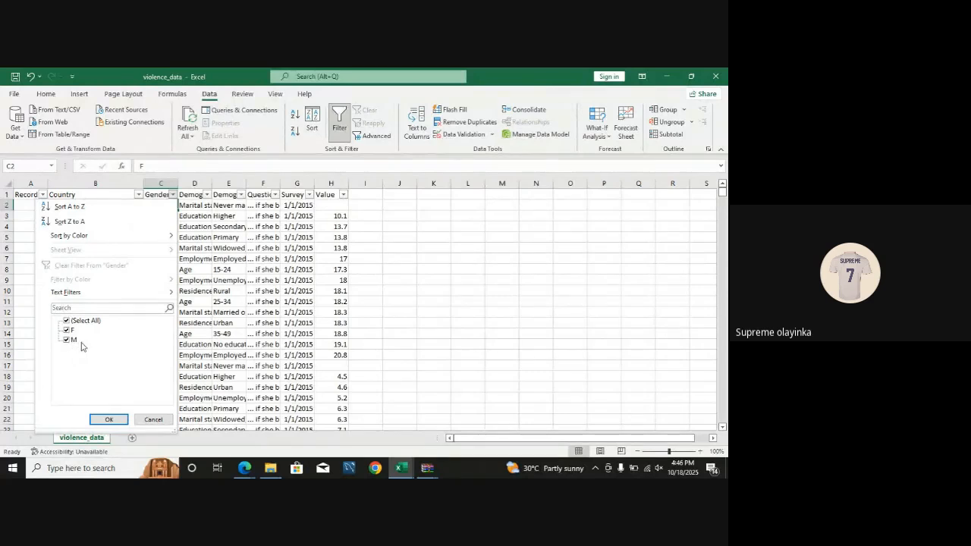
left_click(204, 344)
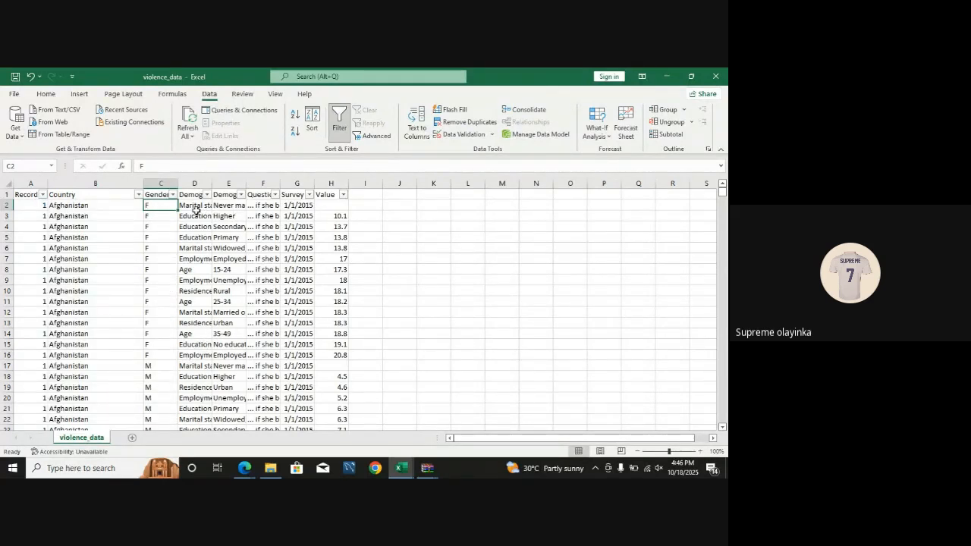
- Set up a replacement of F with Female and find all matches in the sheet
left_click(47, 94)
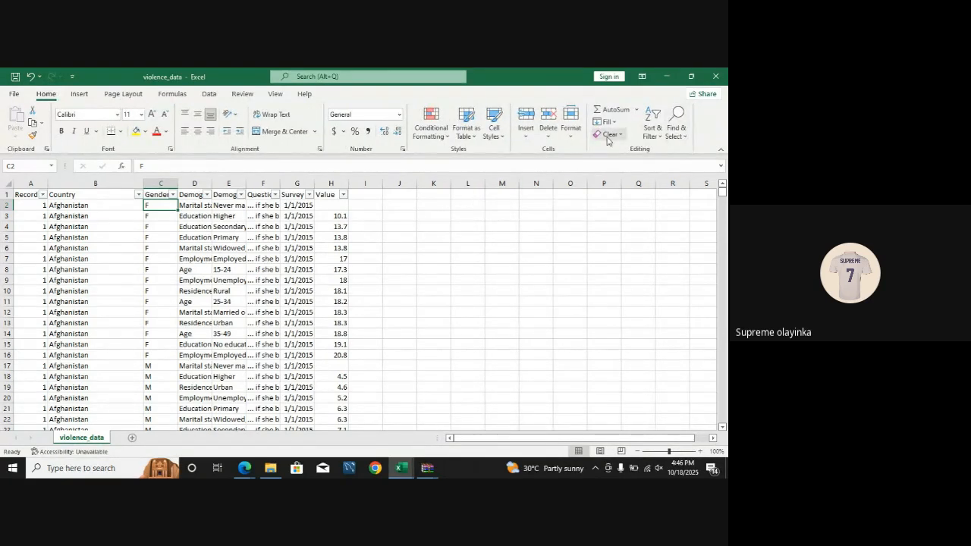
left_click(675, 132)
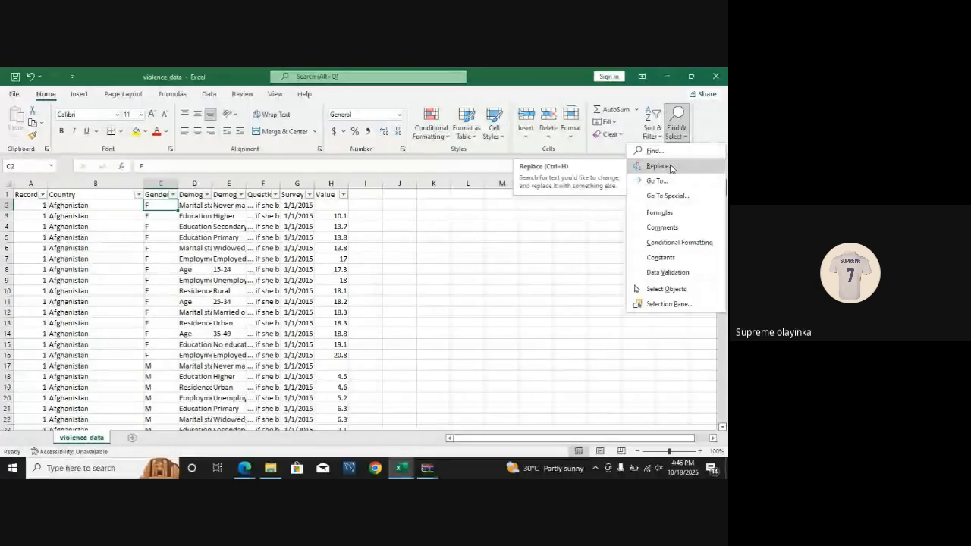
left_click(670, 167)
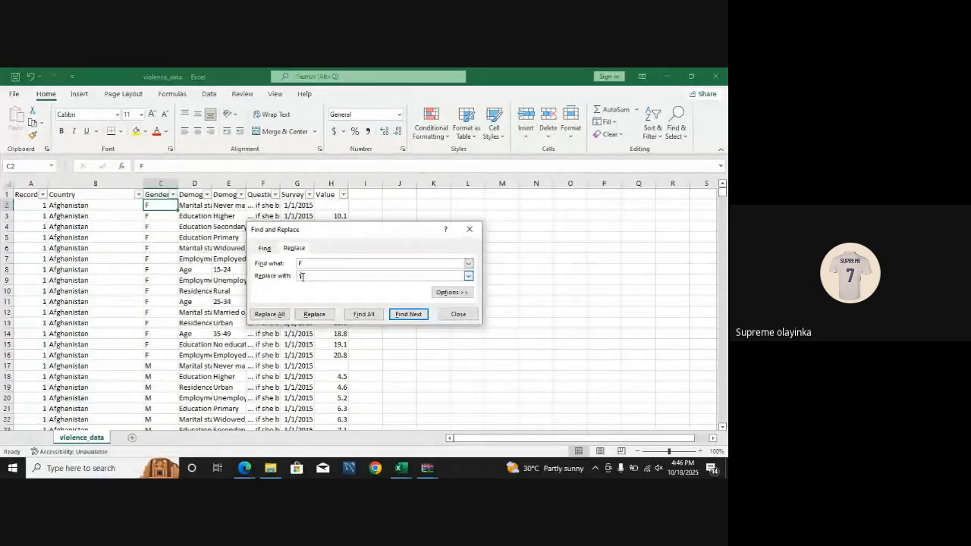
type("emale")
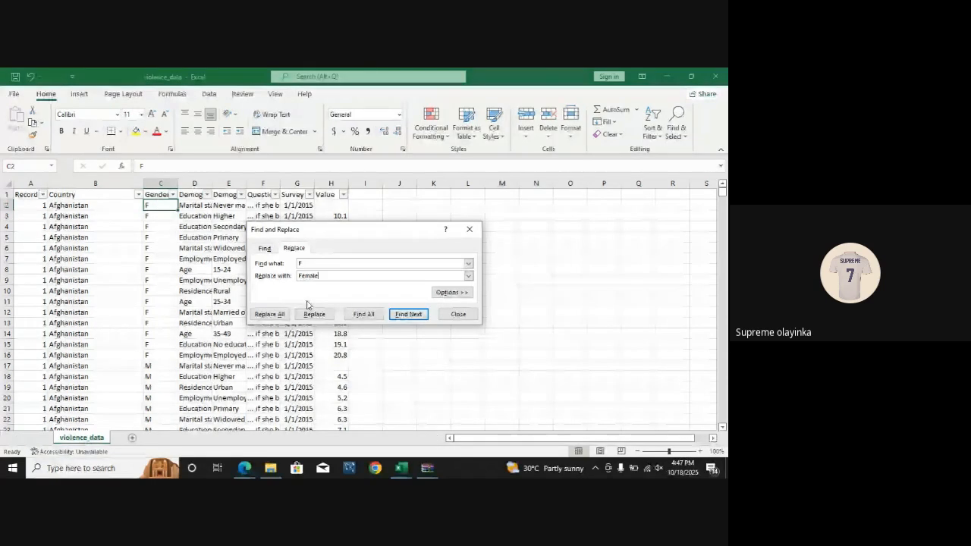
left_click(362, 315)
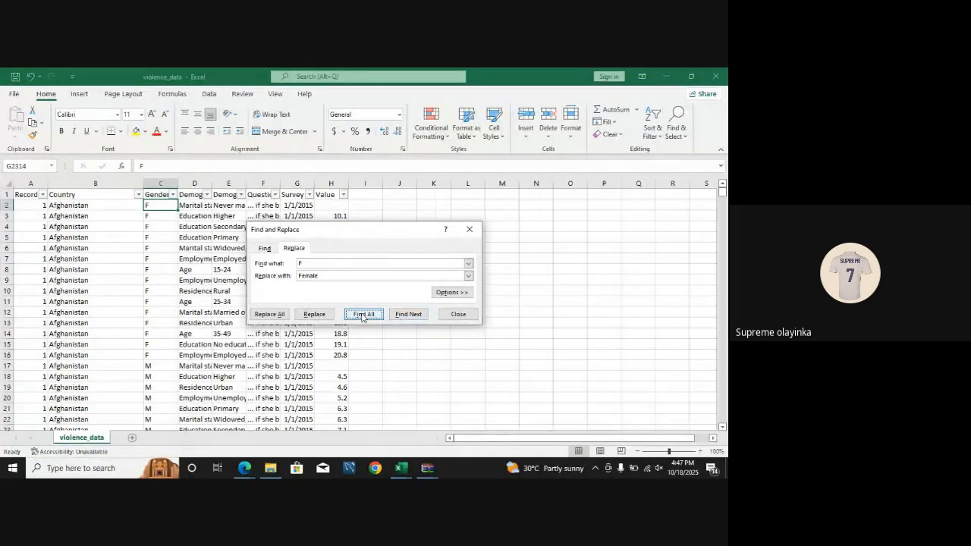
mouse_move(477, 340)
left_mouse_down()
mouse_move(478, 361)
mouse_move(475, 345)
left_mouse_up()
left_click(363, 314)
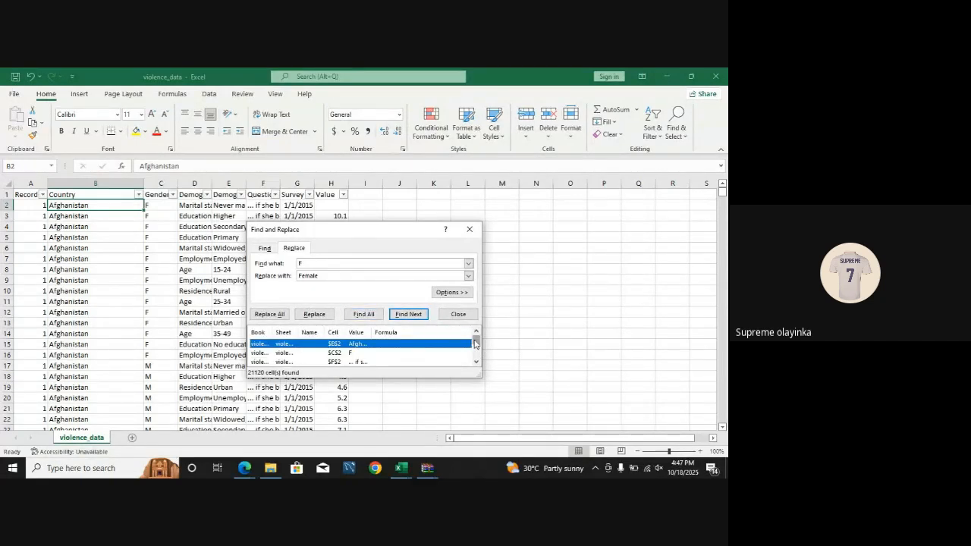
mouse_move(476, 342)
left_mouse_down()
mouse_move(472, 358)
mouse_move(477, 338)
left_mouse_up()
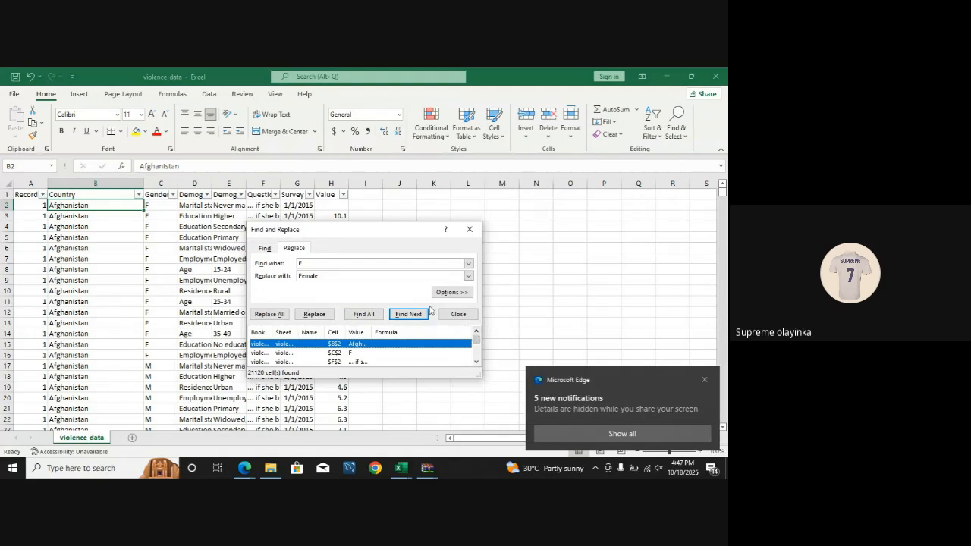
- Replace all found F matches with Female and check the values in the Gender column's filter
left_click(265, 315)
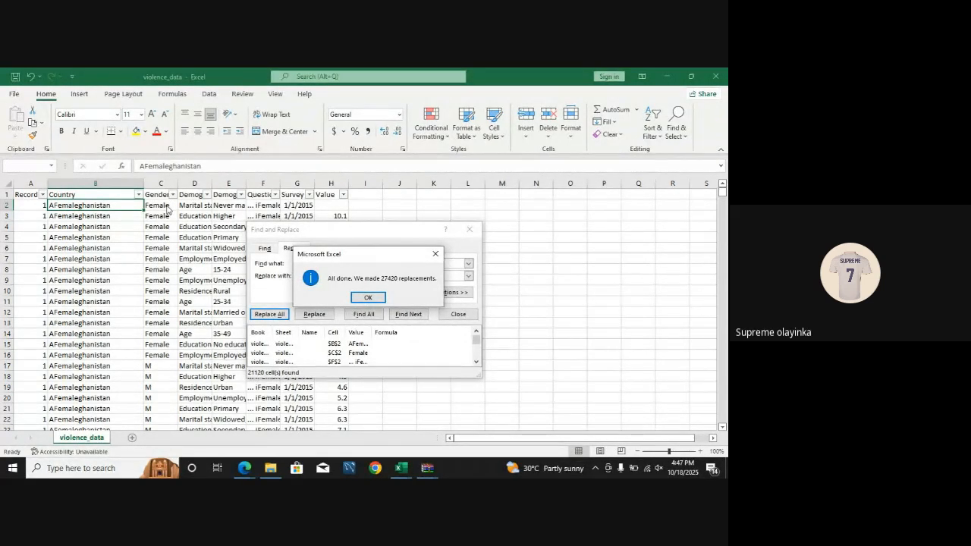
left_click(367, 297)
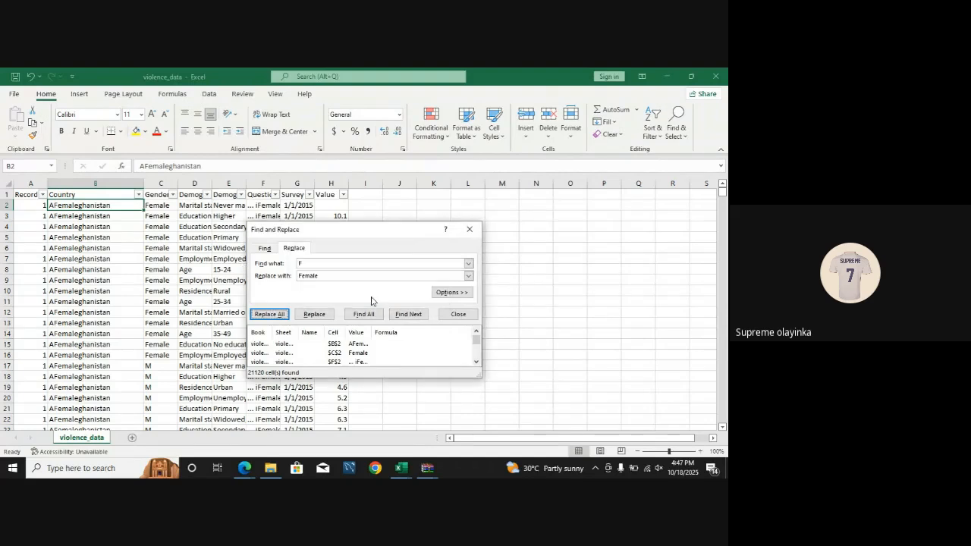
left_click(470, 229)
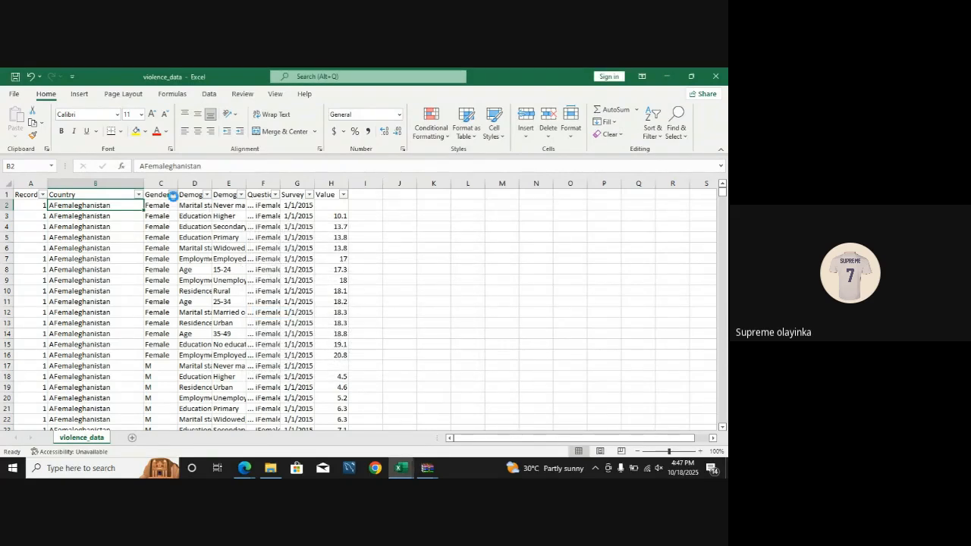
left_click(173, 195)
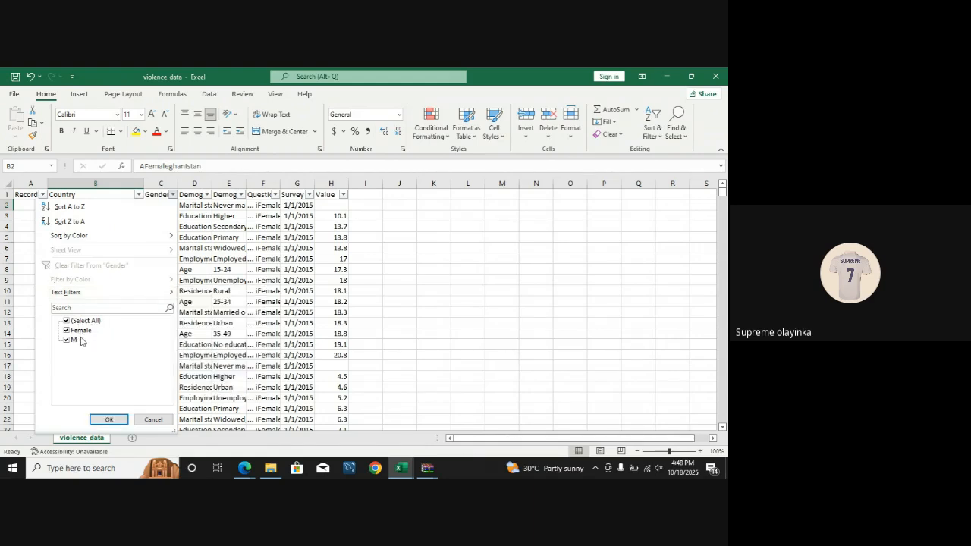
left_click(193, 340)
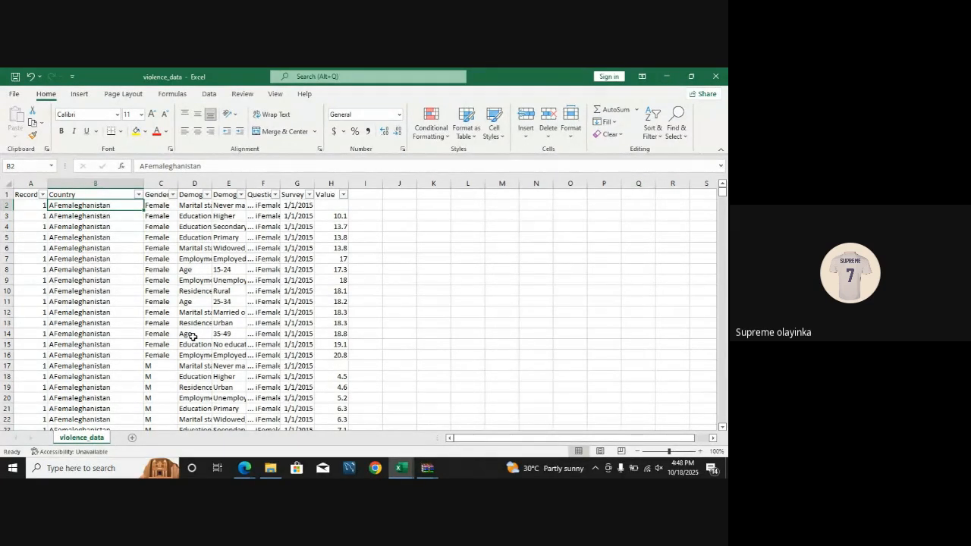
- Undo the sheet-wide replacement of F with Female
left_click(159, 206)
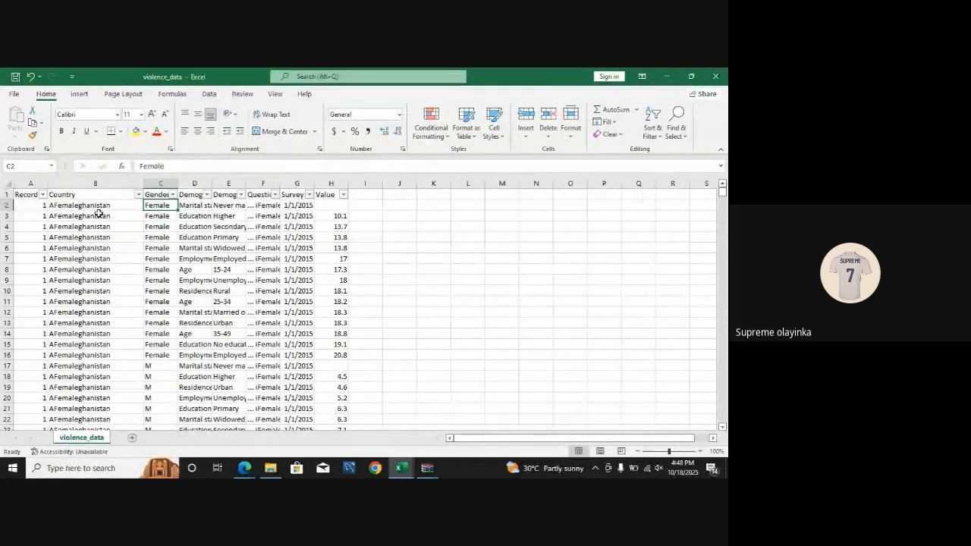
key("ctrl+z")
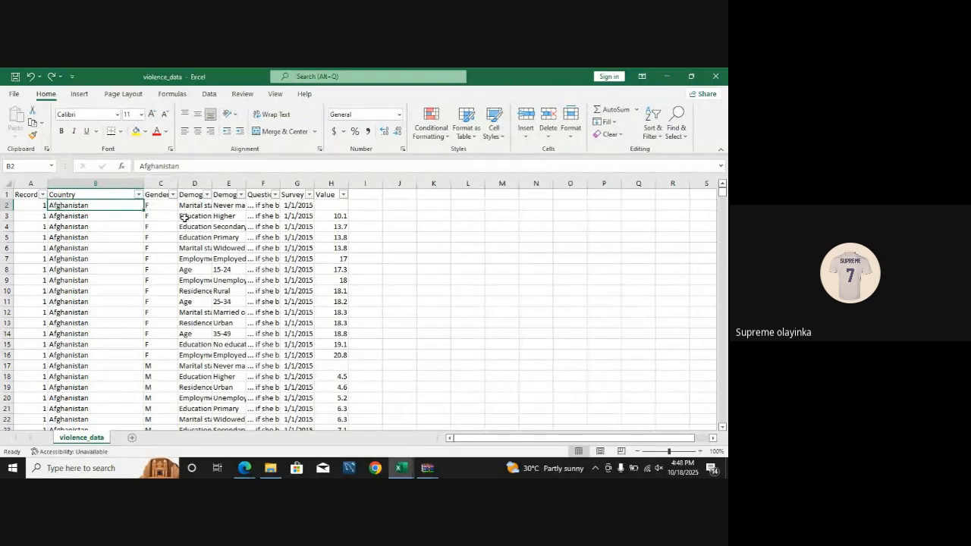
key("ctrl+y")
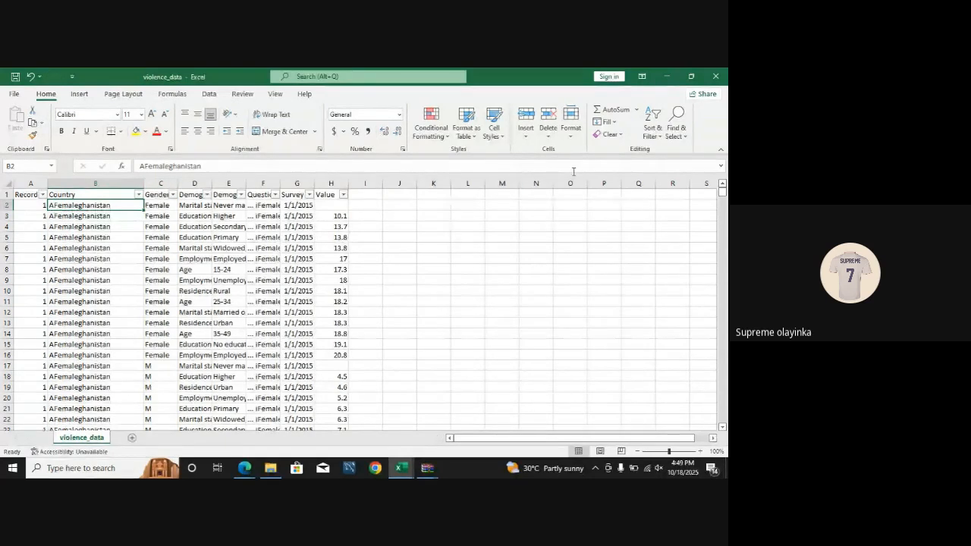
left_click(30, 77)
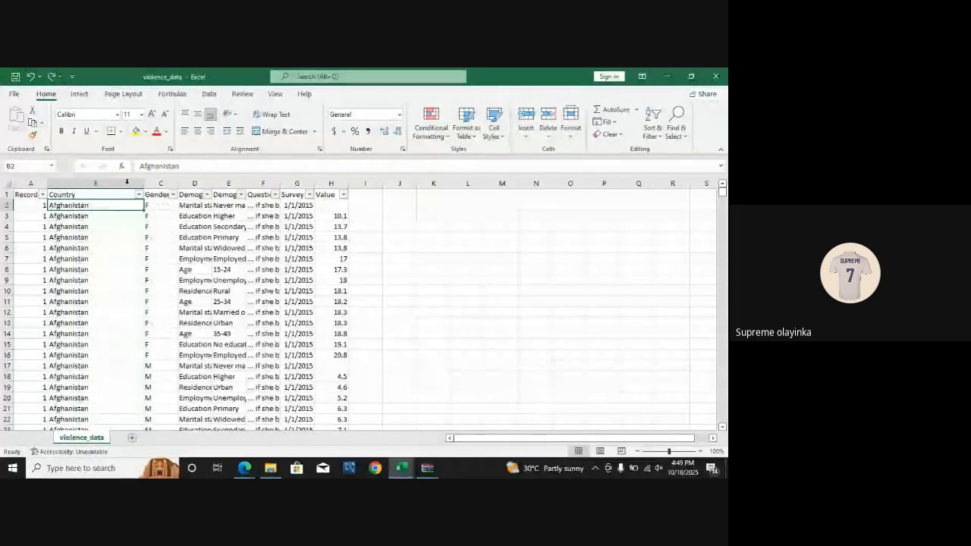
- Replace all F entries with Female, matching entire cell contents, and check the Gender column's filter values
left_click(154, 205)
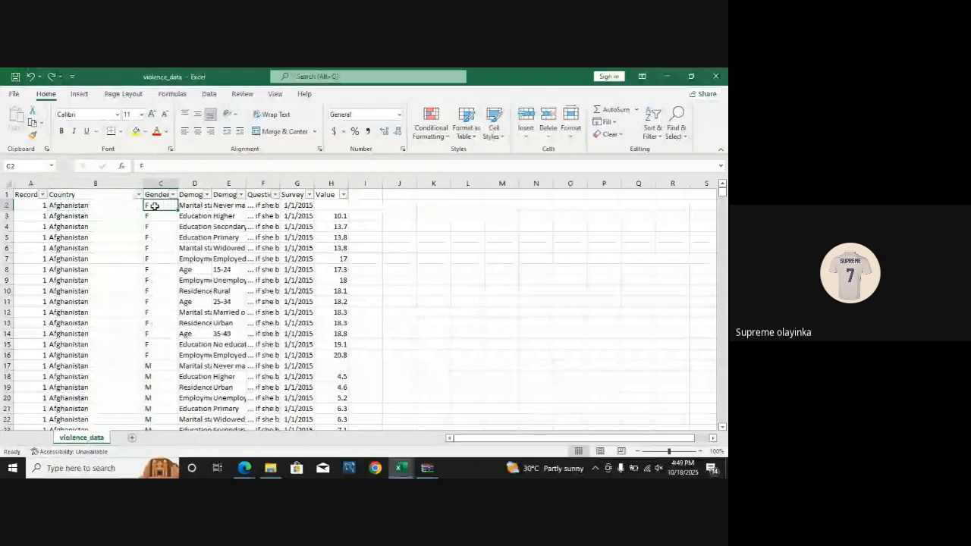
key("ctrl+f")
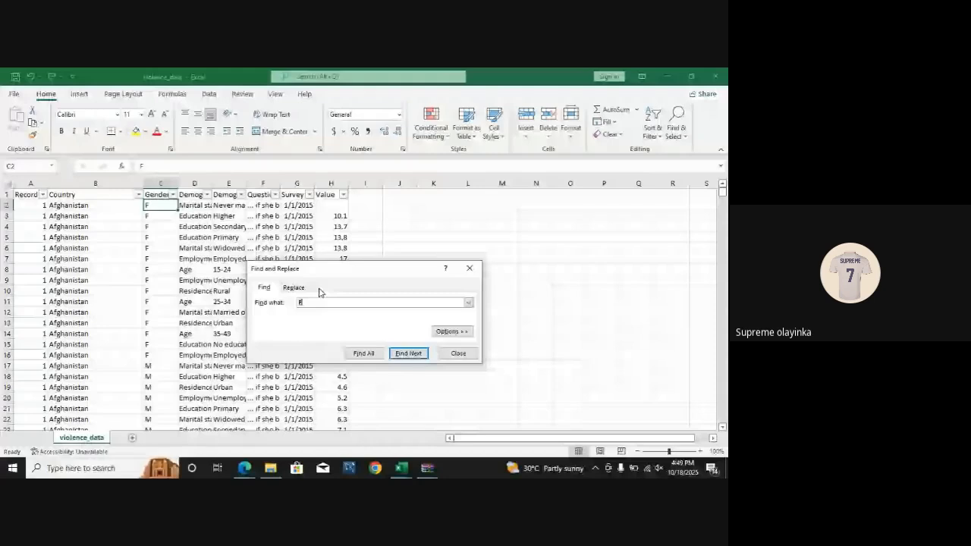
left_click(295, 289)
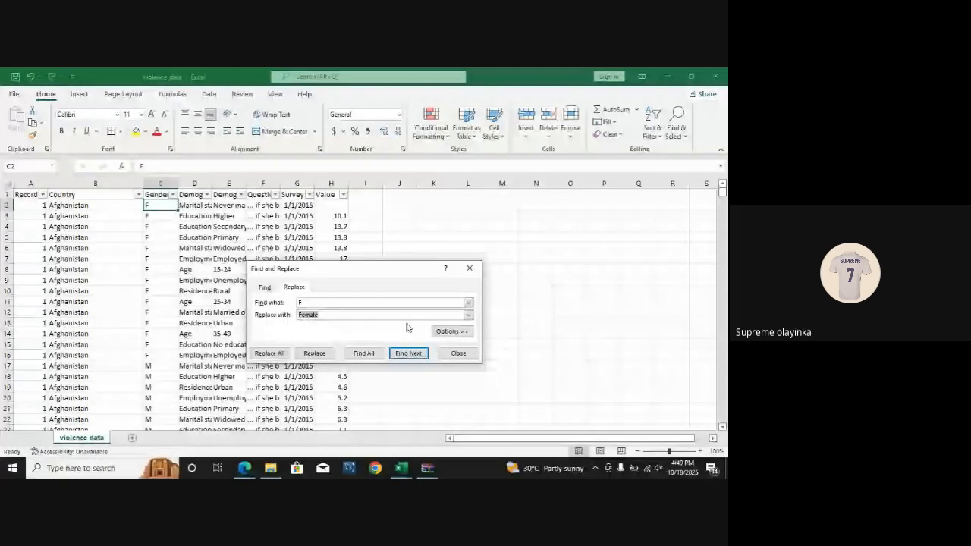
left_click(451, 331)
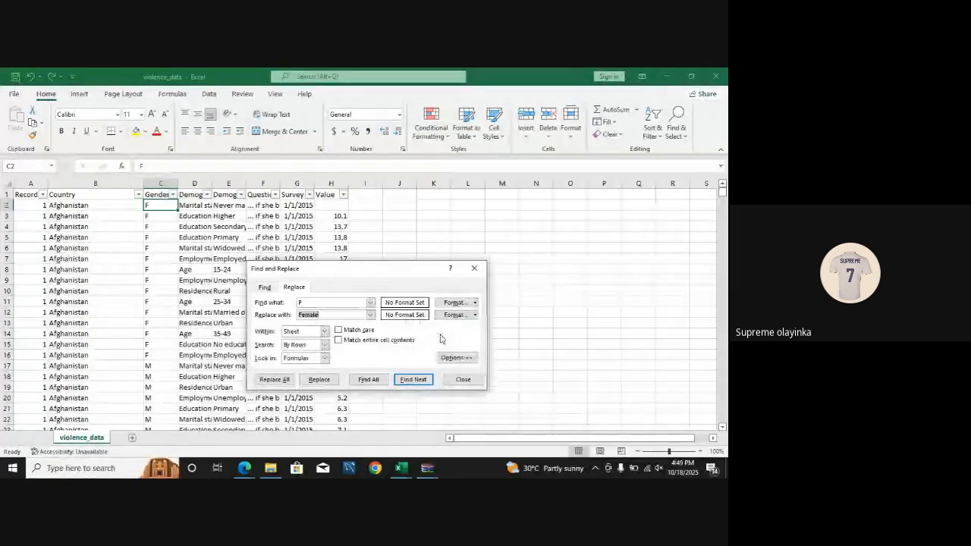
left_click(339, 340)
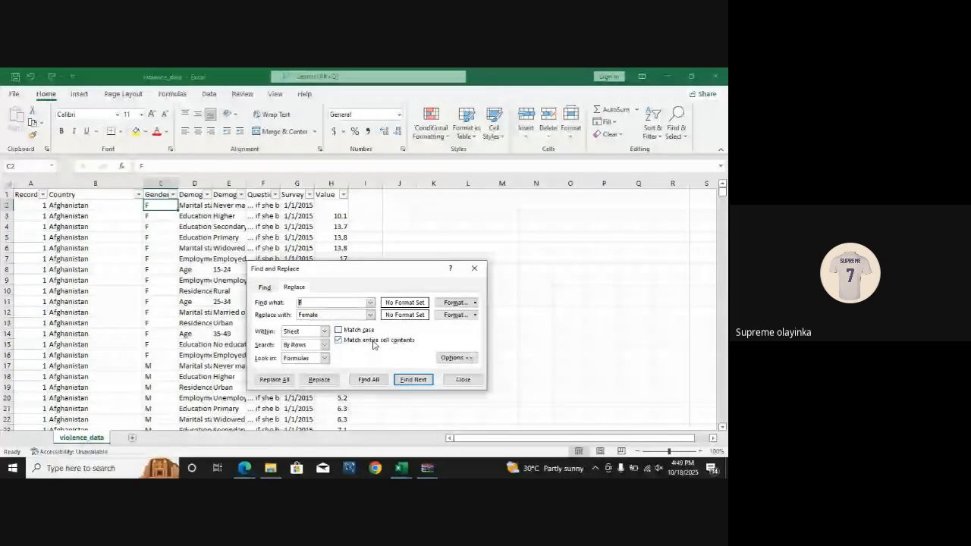
left_click(274, 380)
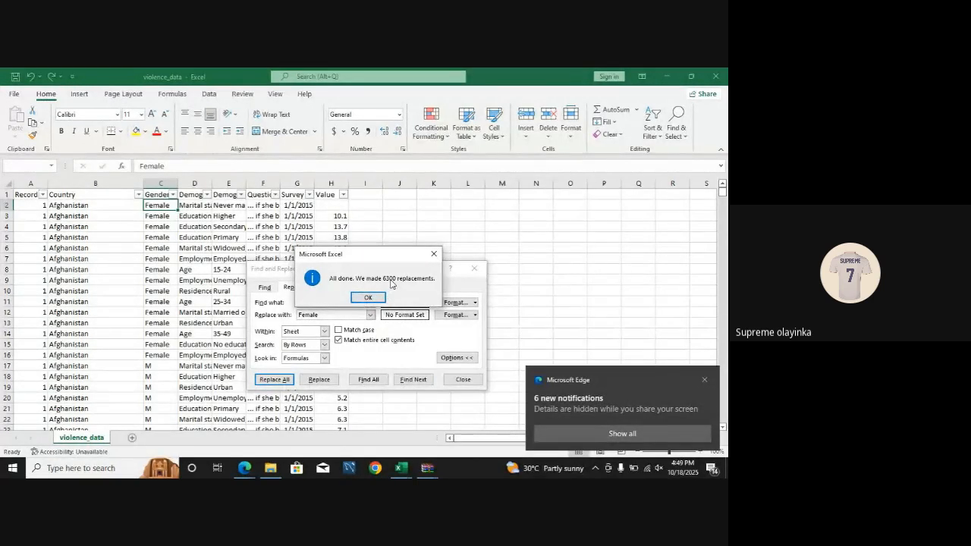
left_click(368, 297)
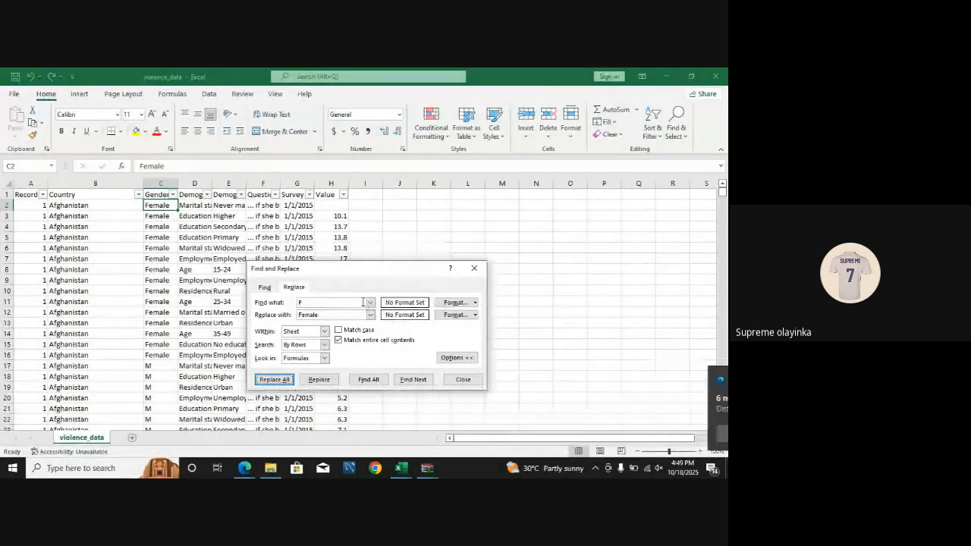
left_click(476, 268)
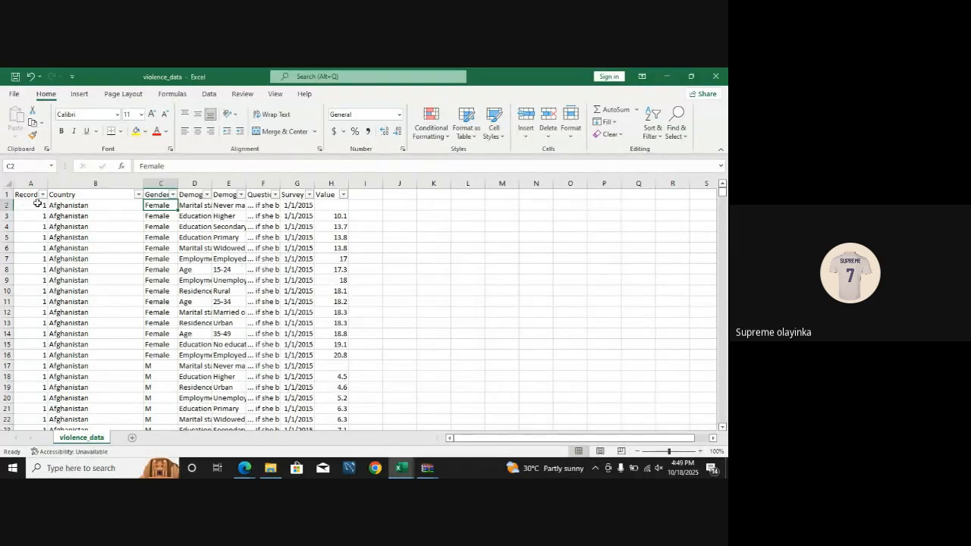
left_click(173, 195)
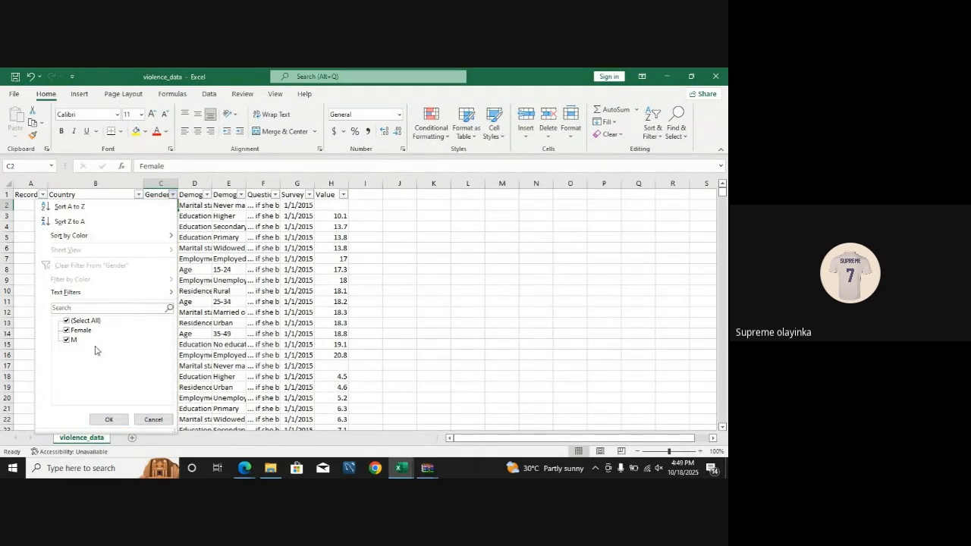
left_click(115, 420)
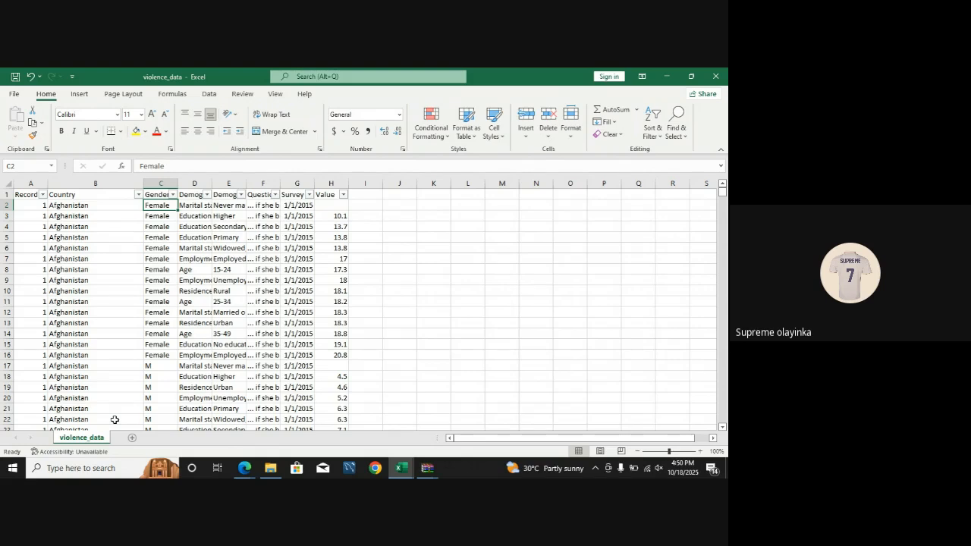
- Switch to the Google Meet call in Microsoft Edge to check the meeting, and return to the violence_data workbook in Excel
left_click(160, 366)
left_click(653, 122)
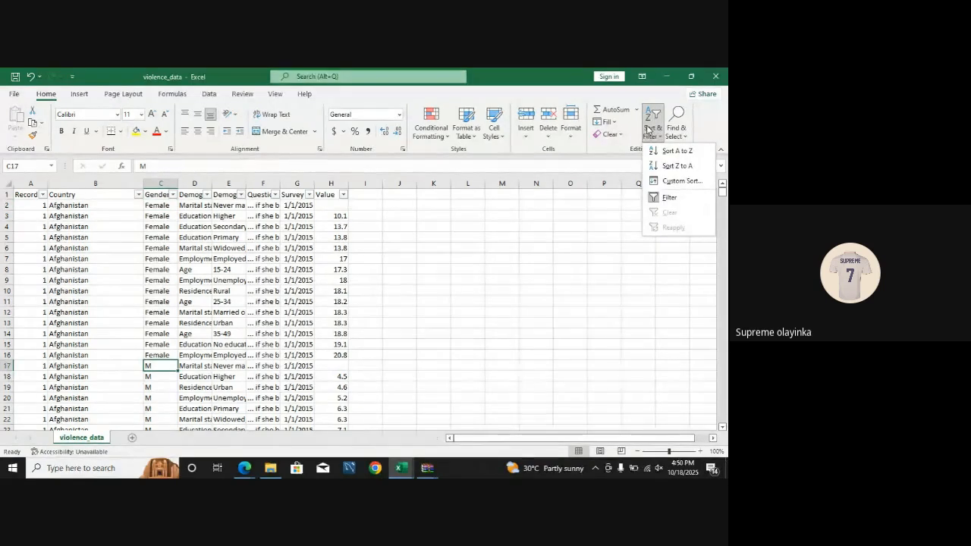
left_click(244, 468)
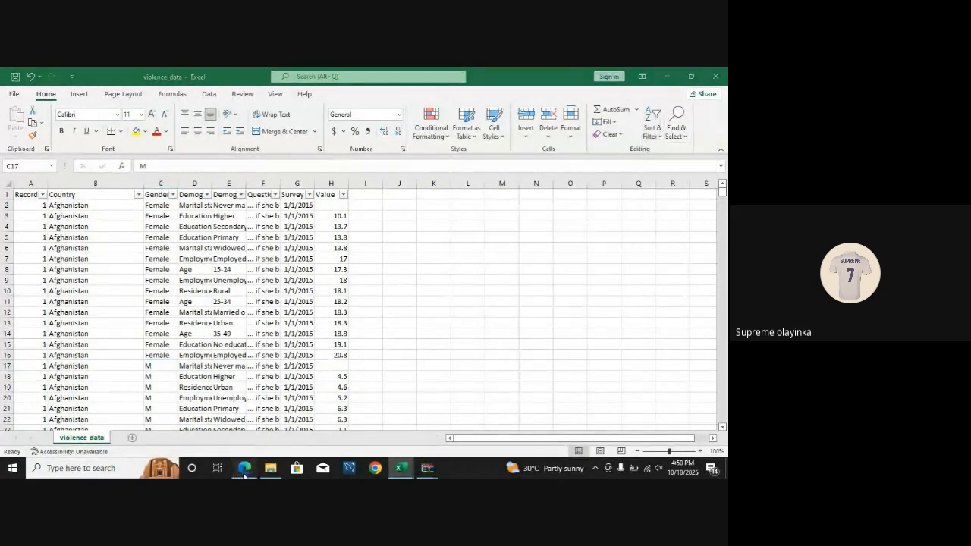
left_click(214, 435)
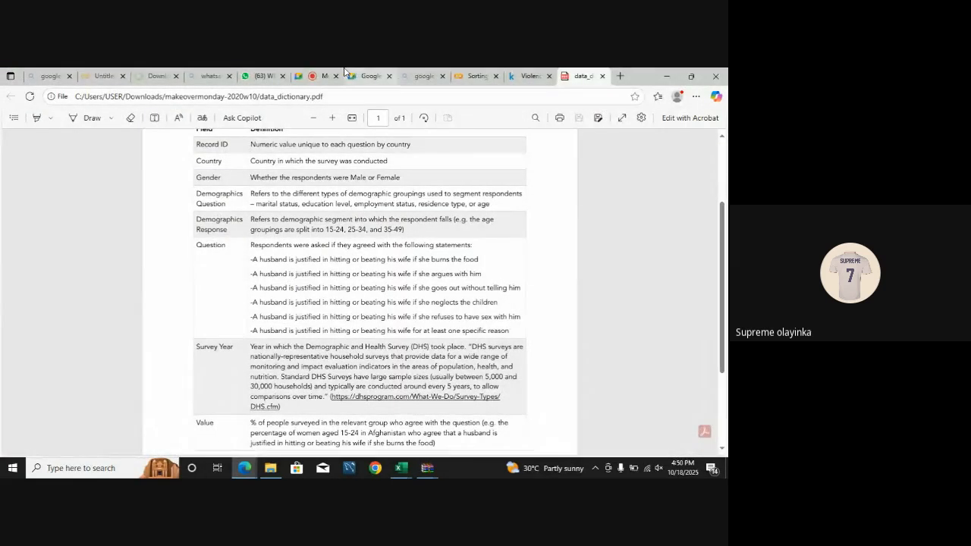
left_click(320, 74)
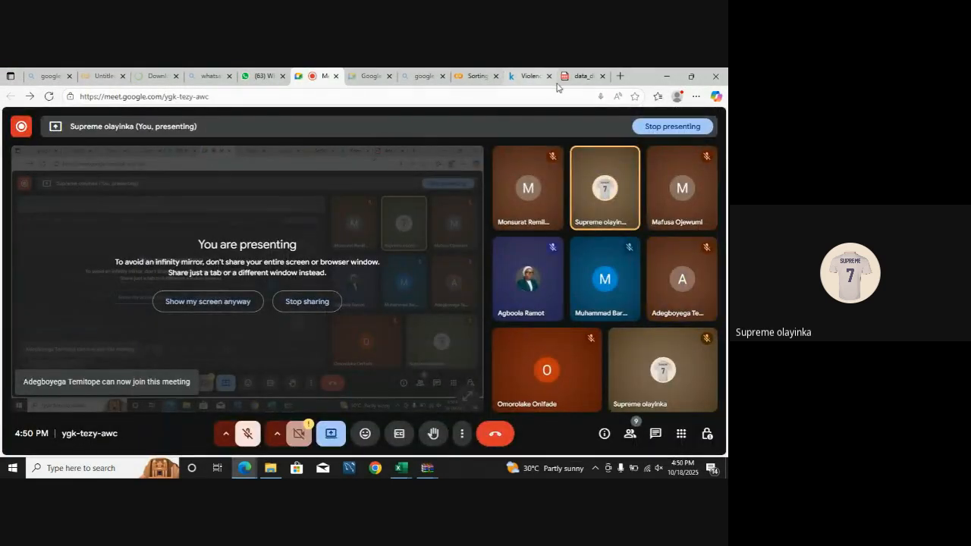
mouse_move(395, 471)
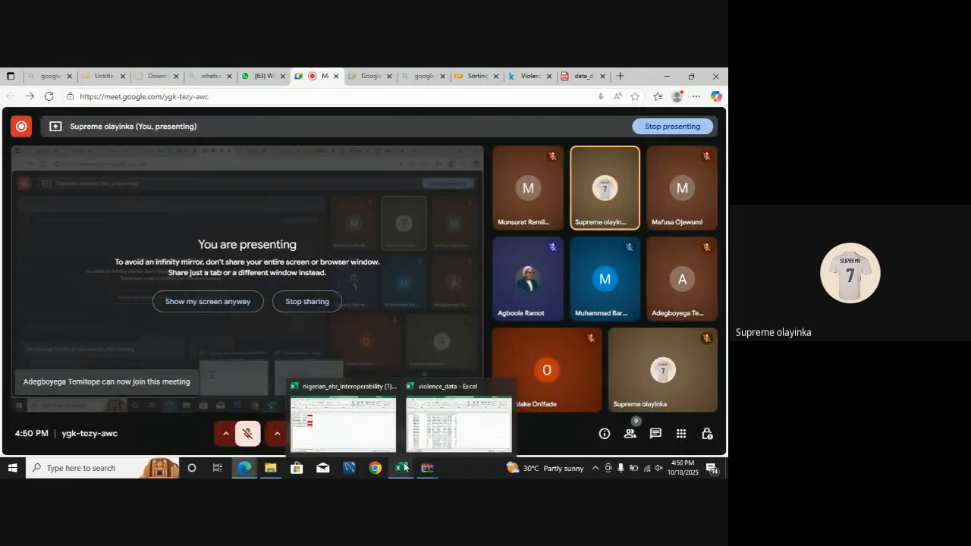
left_click(436, 429)
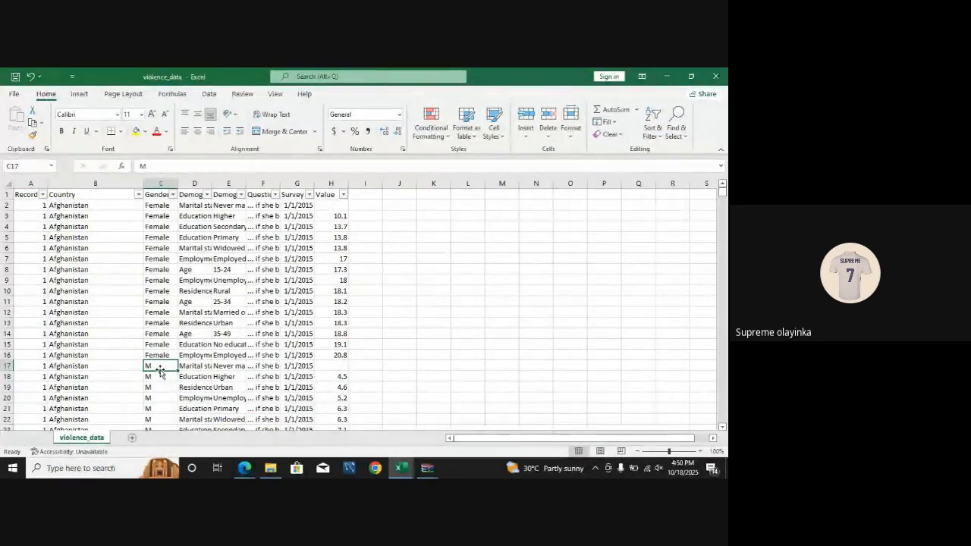
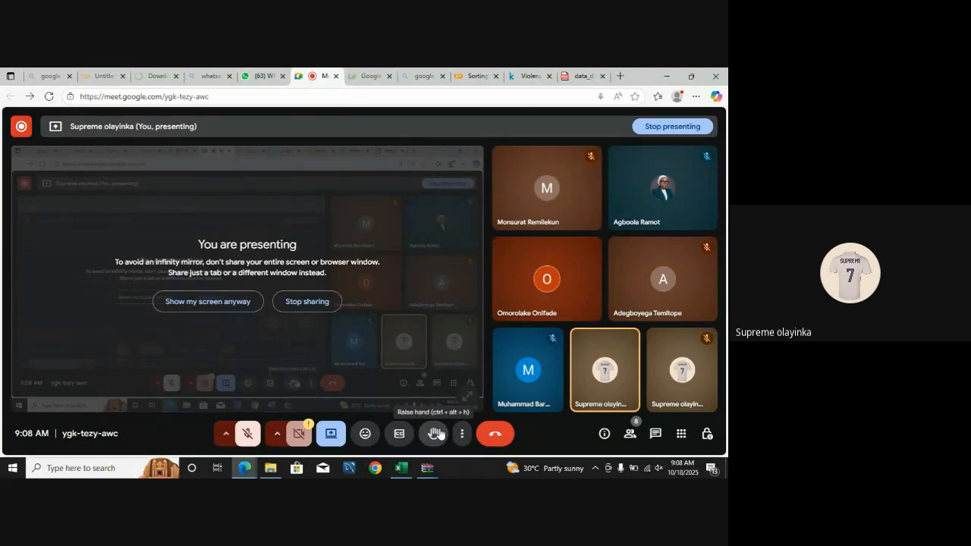
- Leave the Google Meet call and bring up the violence_data workbook from File Explorer's recent files, dismissing the data loss warning
left_click(406, 470)
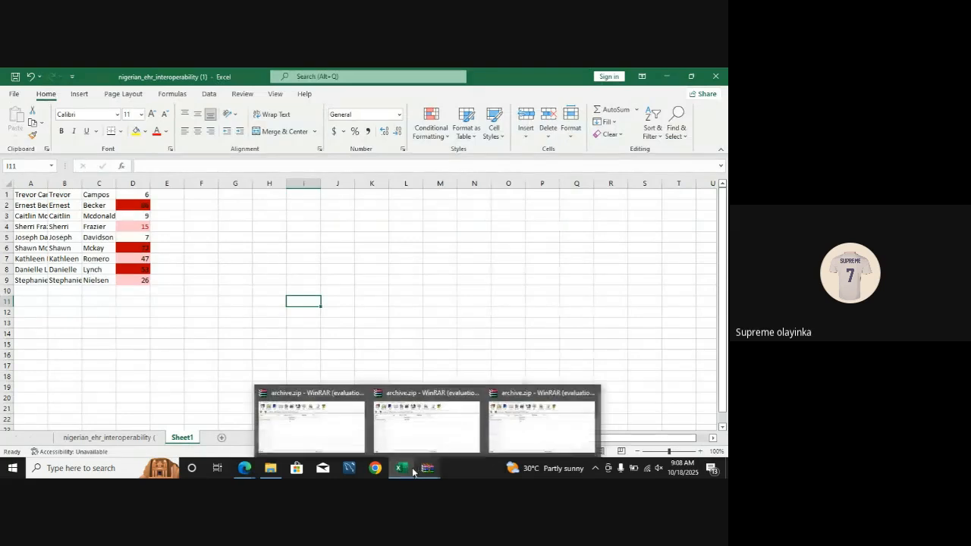
mouse_move(403, 468)
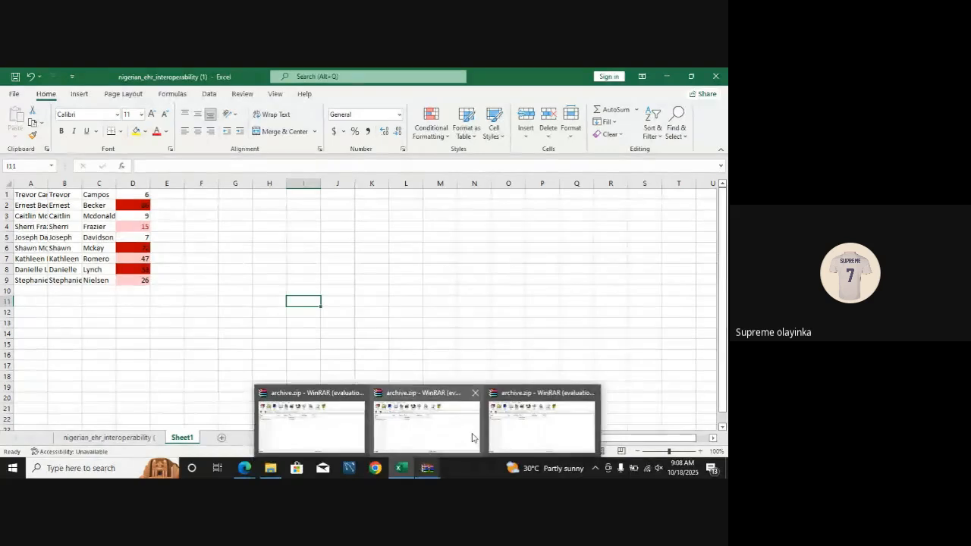
mouse_move(473, 434)
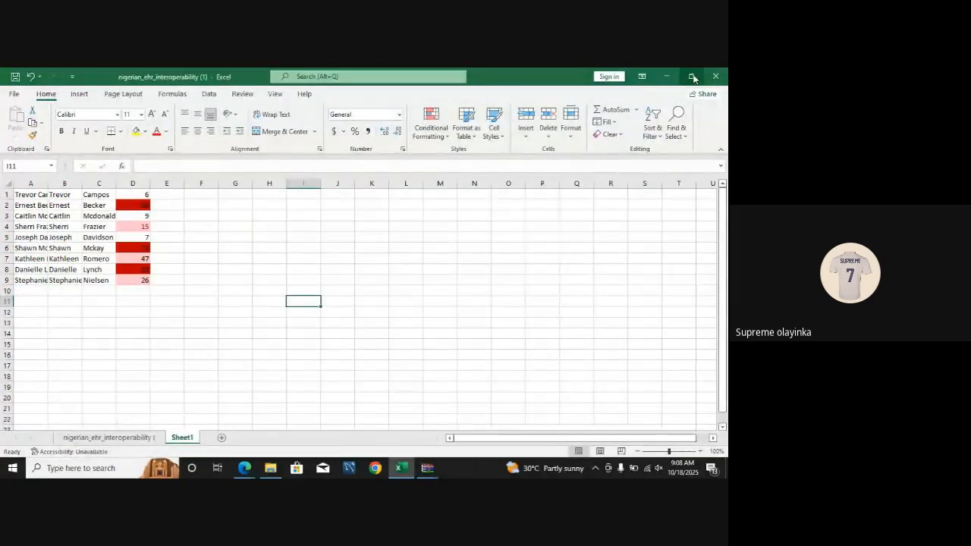
left_click(665, 74)
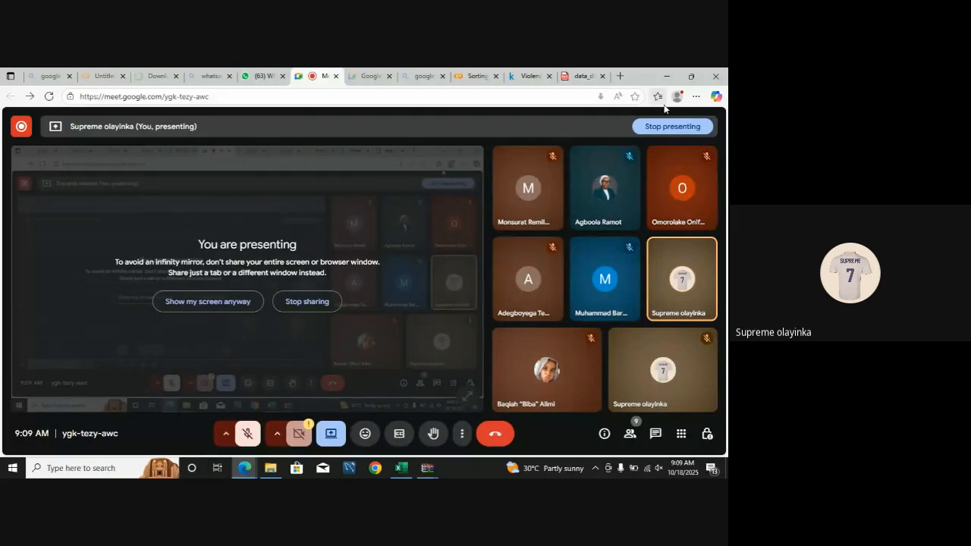
left_click(667, 76)
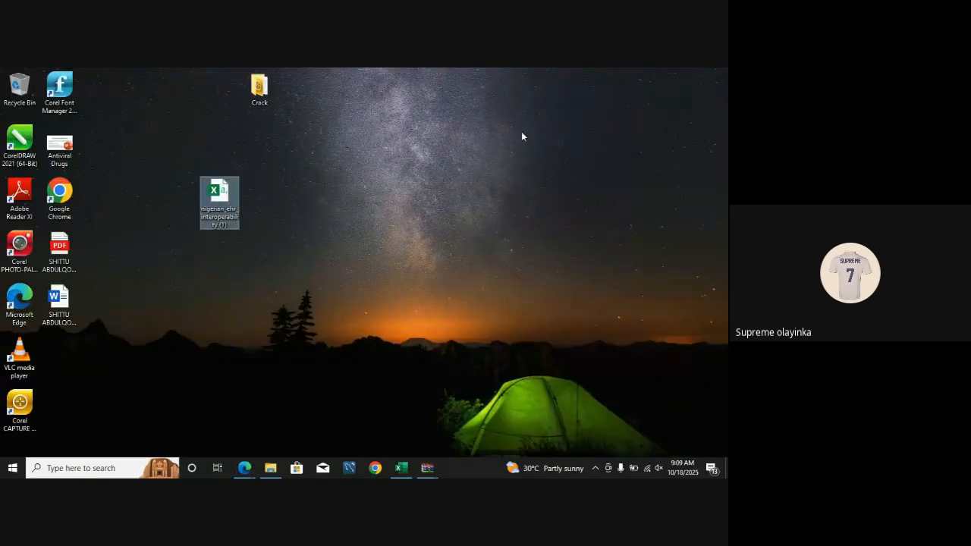
key("super+e")
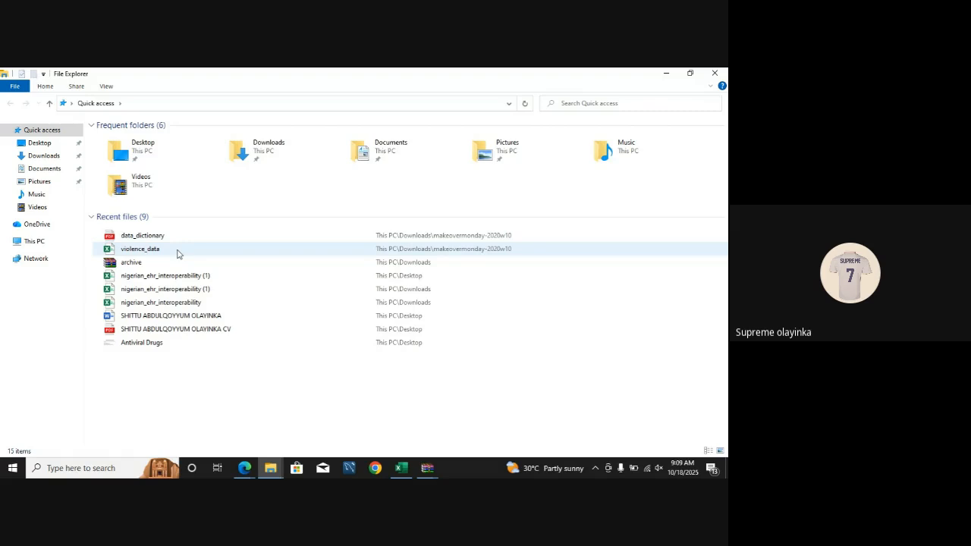
left_click(178, 254)
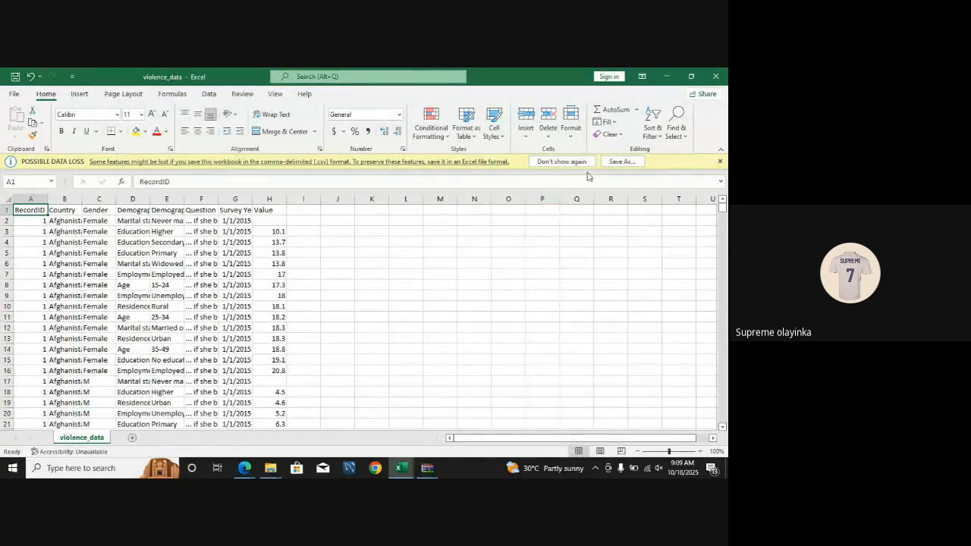
left_click(721, 162)
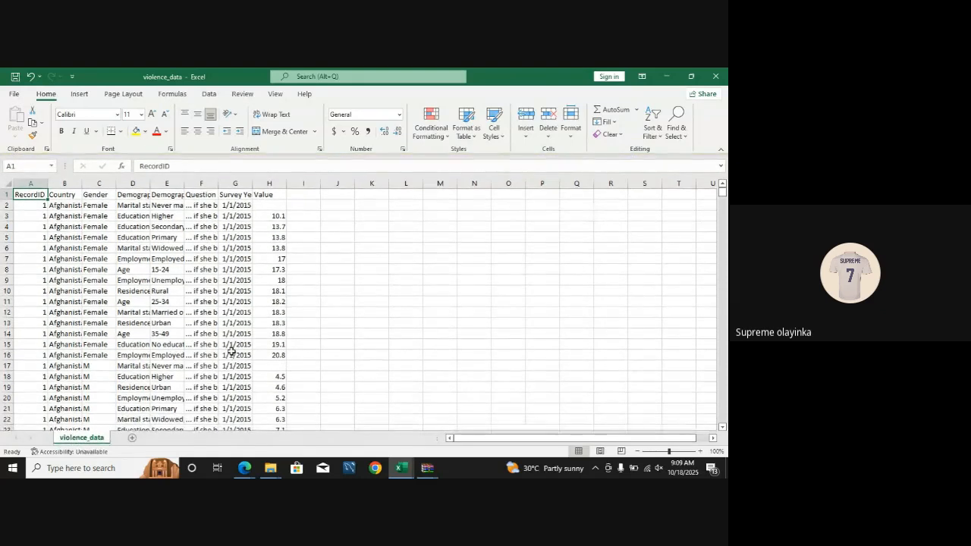
- Replace all M entries with Male across the violence_data sheet, matching entire cell contents, and close Find and Replace
left_click(92, 365)
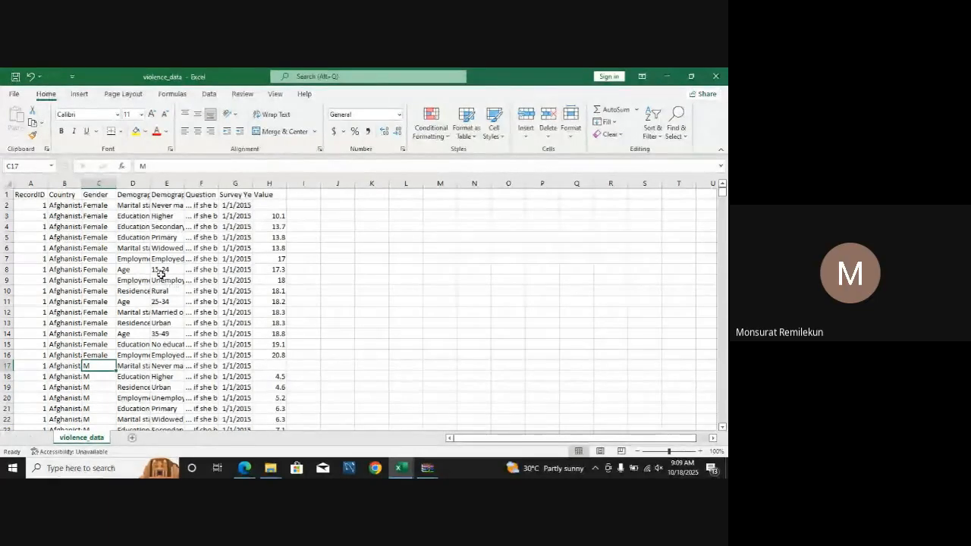
left_click(677, 124)
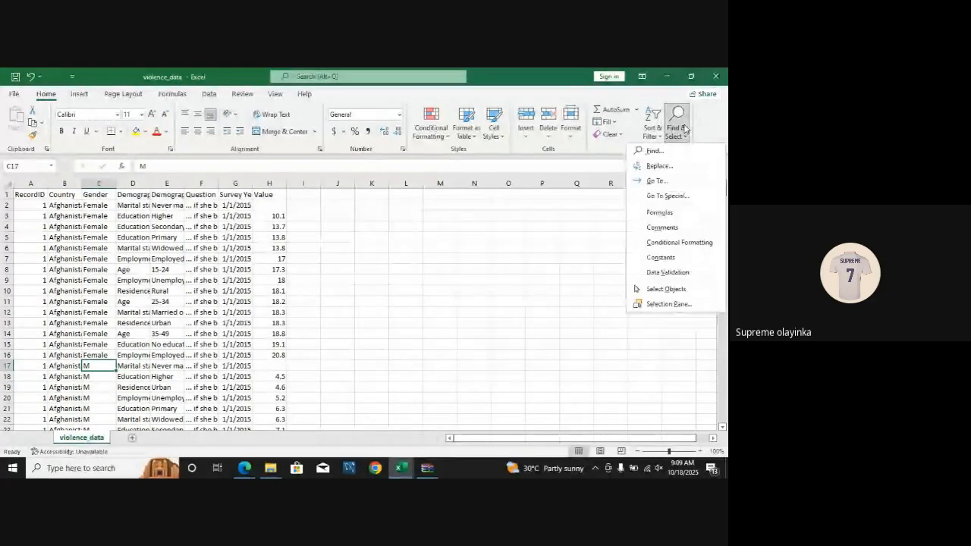
left_click(676, 166)
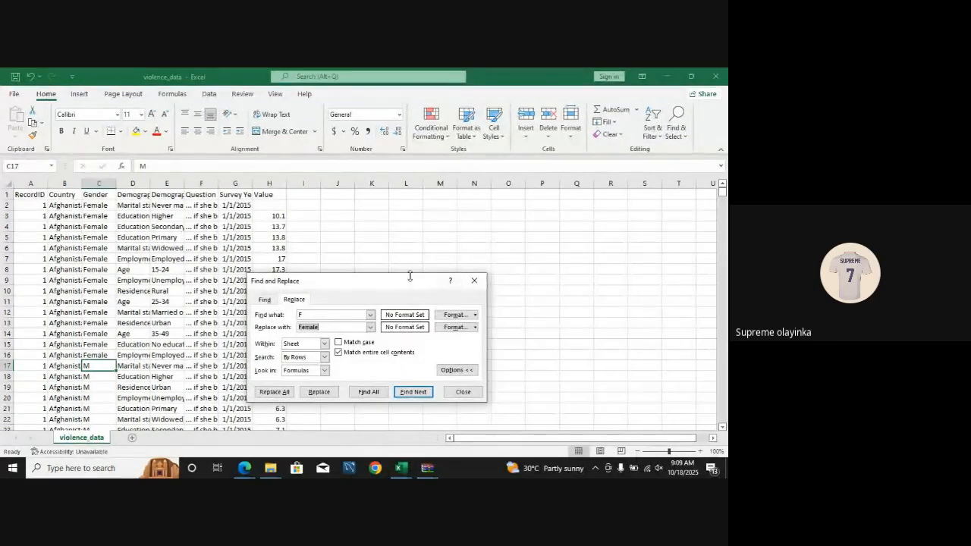
left_click_drag(401, 284, 439, 209)
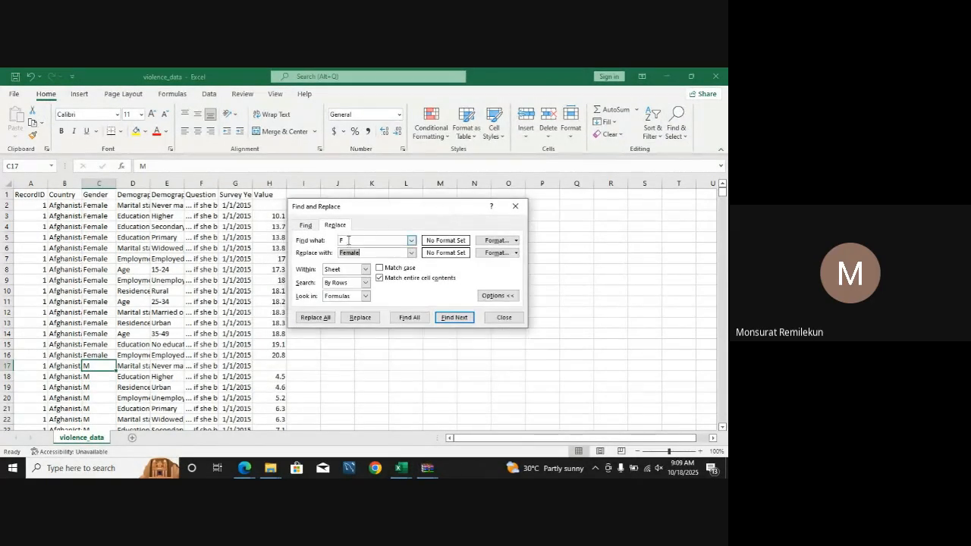
left_click(349, 241)
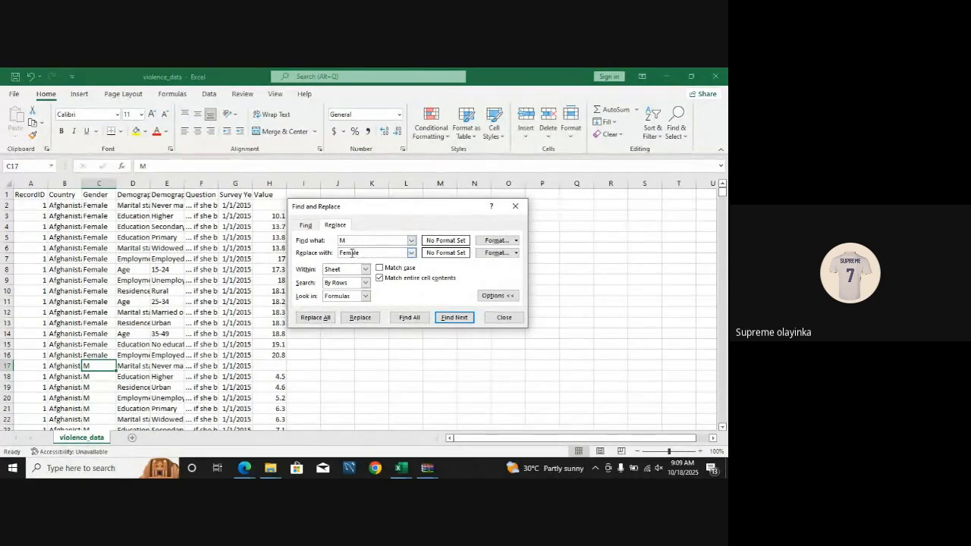
double_click(342, 253)
left_click(329, 319)
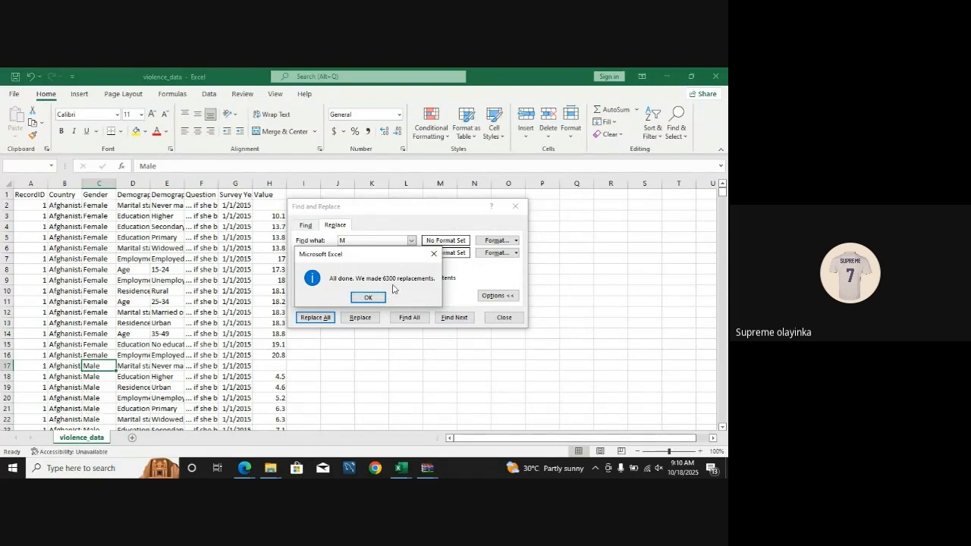
left_click(368, 298)
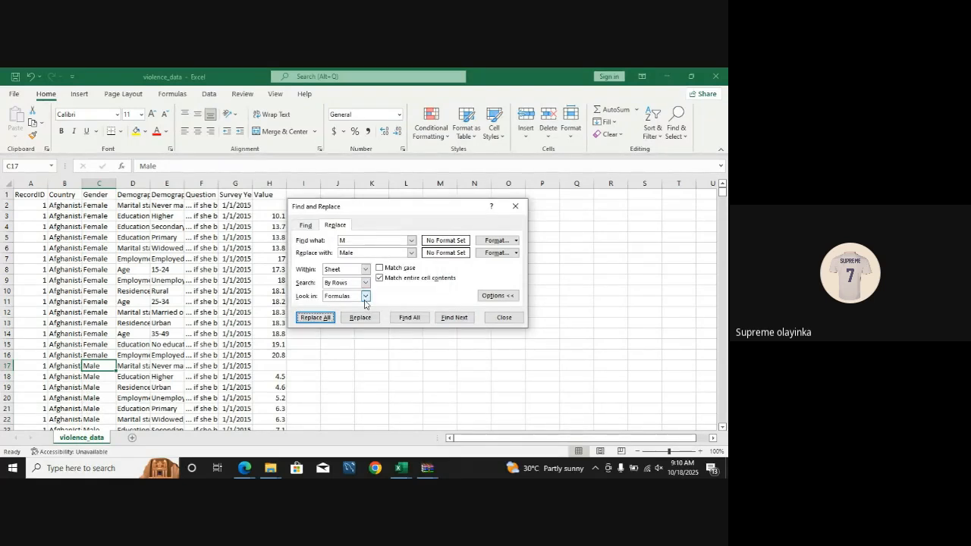
left_click(516, 206)
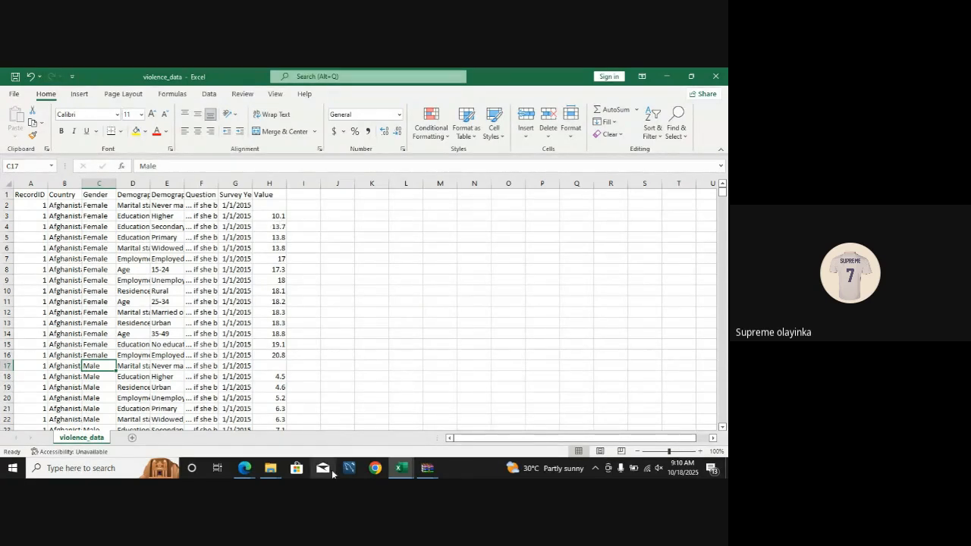
- Copy patient_name cells C1:C22 from the main data sheet of the nigerian_ehr_interoperability (1) workbook and go to Sheet1
mouse_move(401, 468)
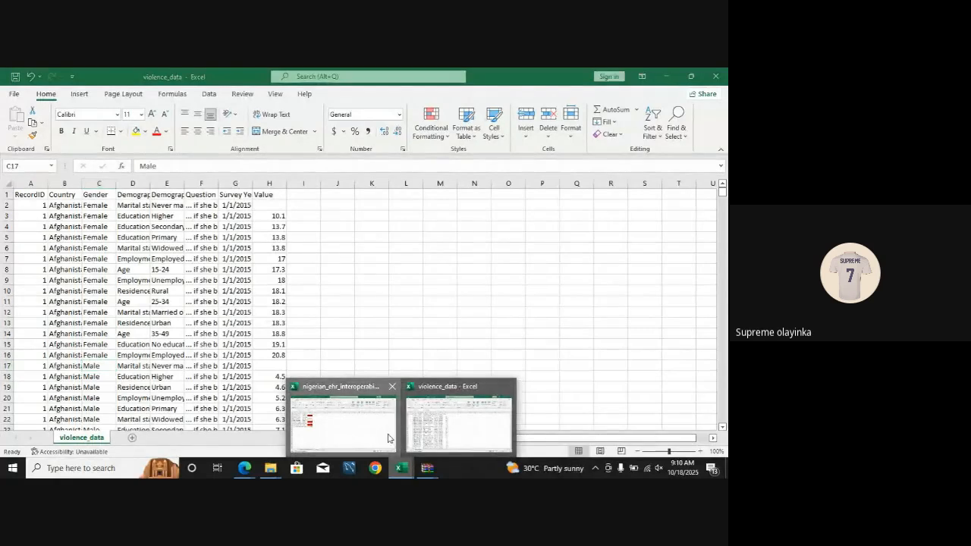
left_click(357, 425)
left_click(108, 438)
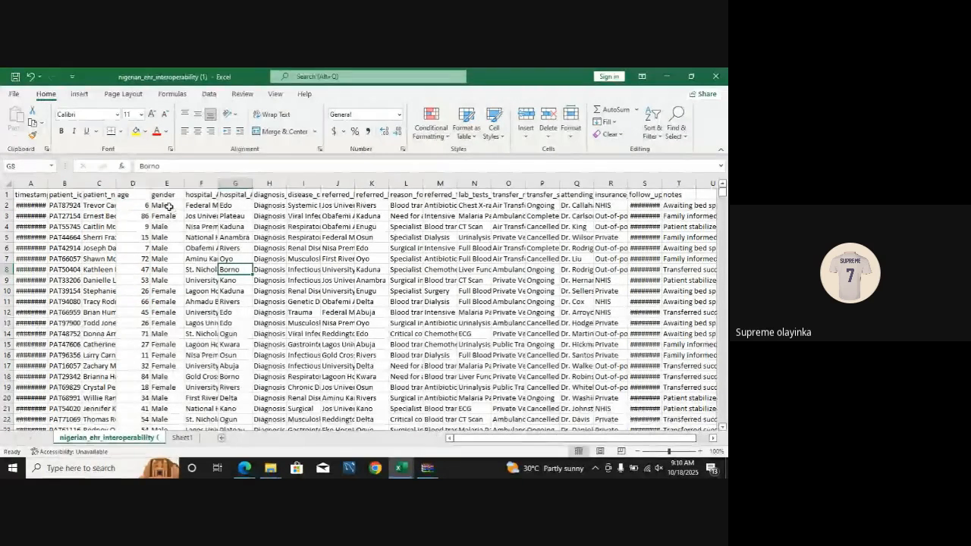
left_click_drag(168, 206, 166, 336)
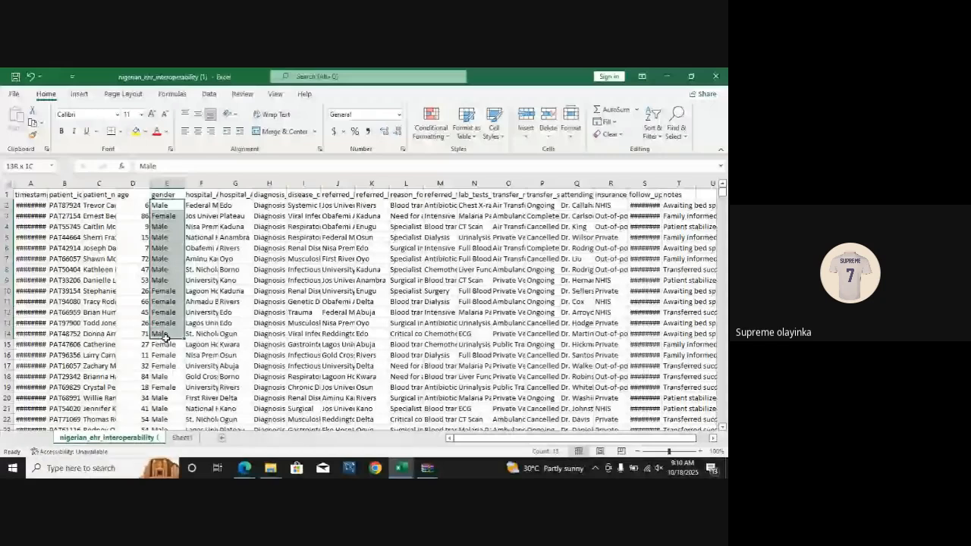
left_click(99, 301)
left_click_drag(98, 194, 103, 422)
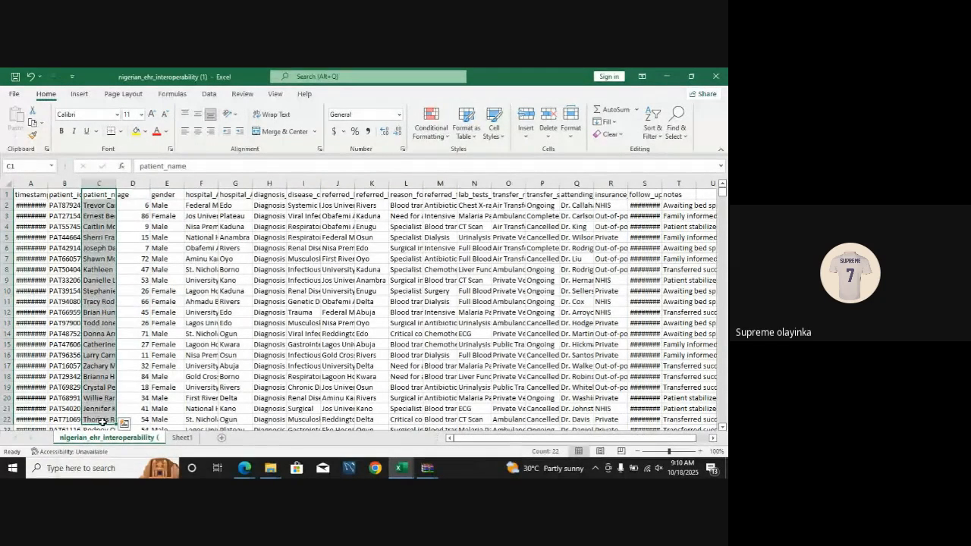
key("ctrl+c")
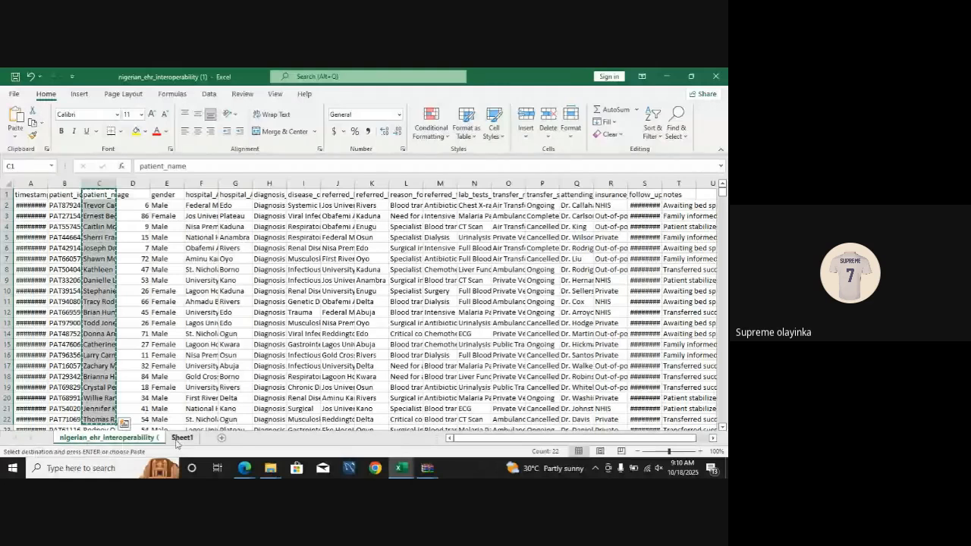
left_click(182, 438)
left_click(26, 194)
left_click_drag(25, 194, 31, 289)
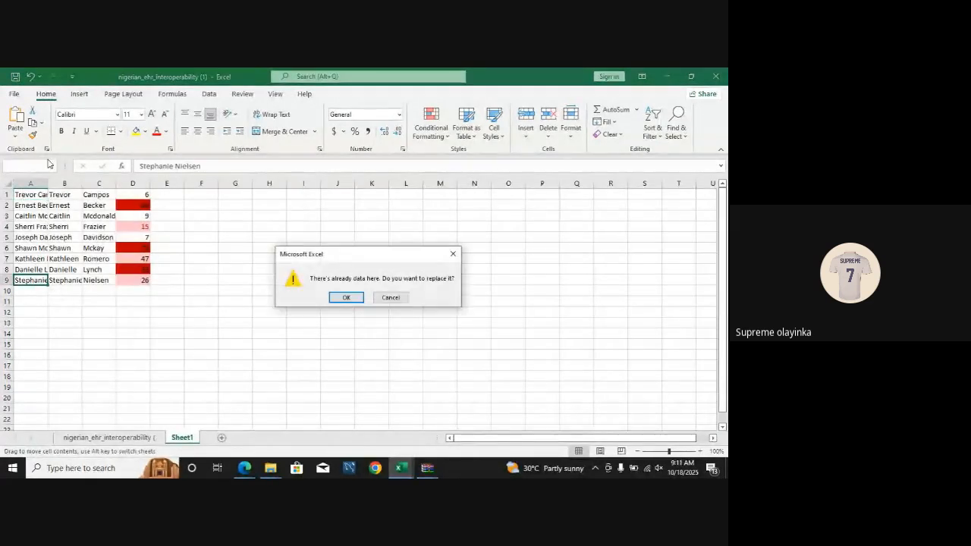
left_click(455, 255)
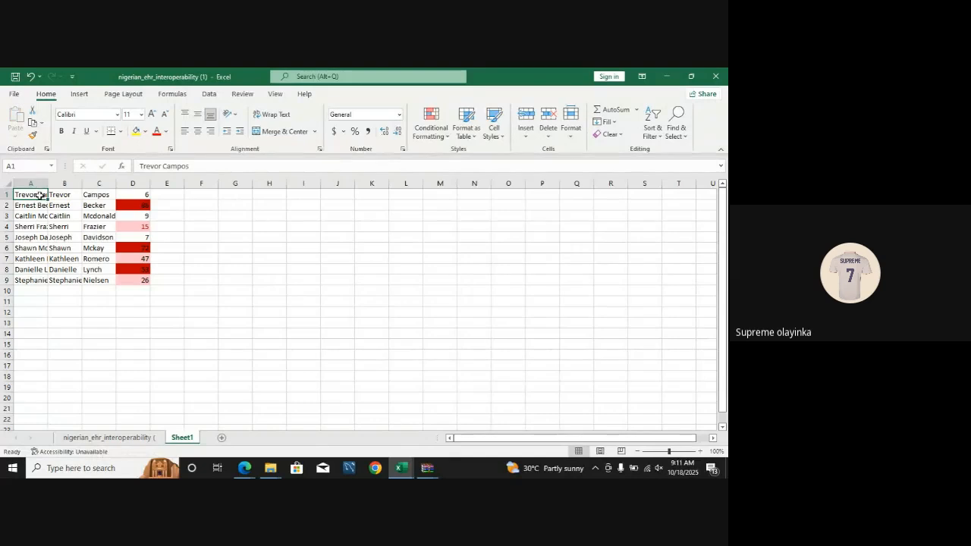
- Clear the existing data from range A1:D10 on Sheet1 and select cell A1
left_click_drag(40, 195, 152, 286)
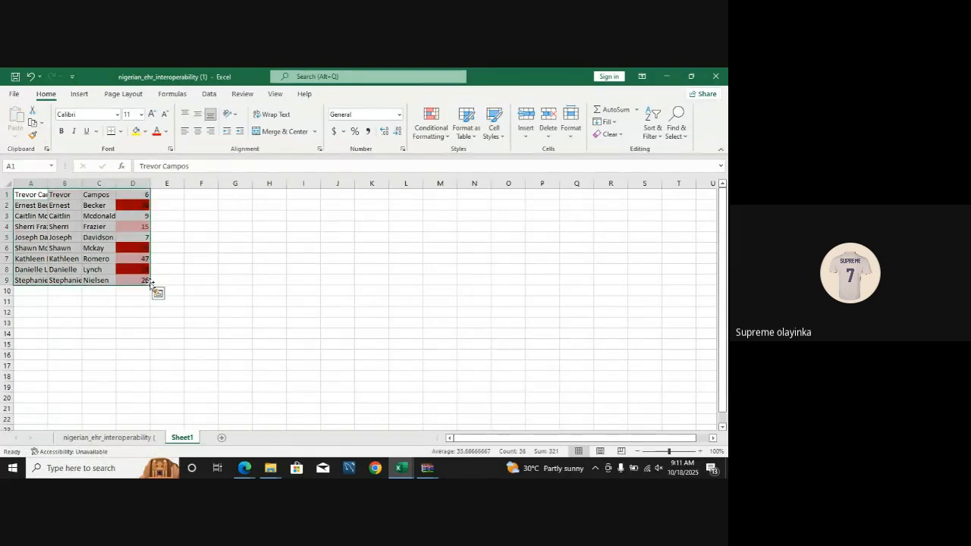
key("BackSpace")
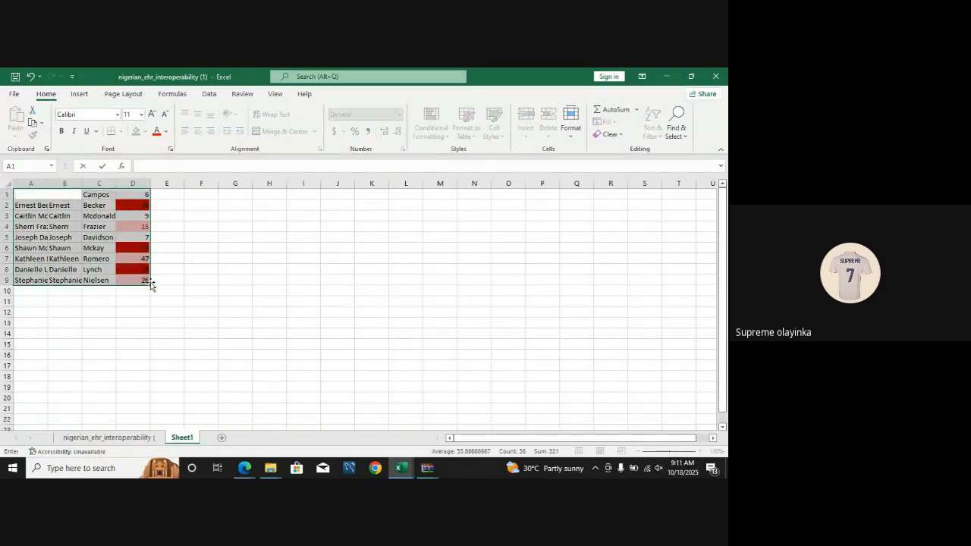
left_click(611, 135)
left_click(613, 149)
left_click(243, 247)
left_click_drag(23, 195, 133, 286)
key("Delete")
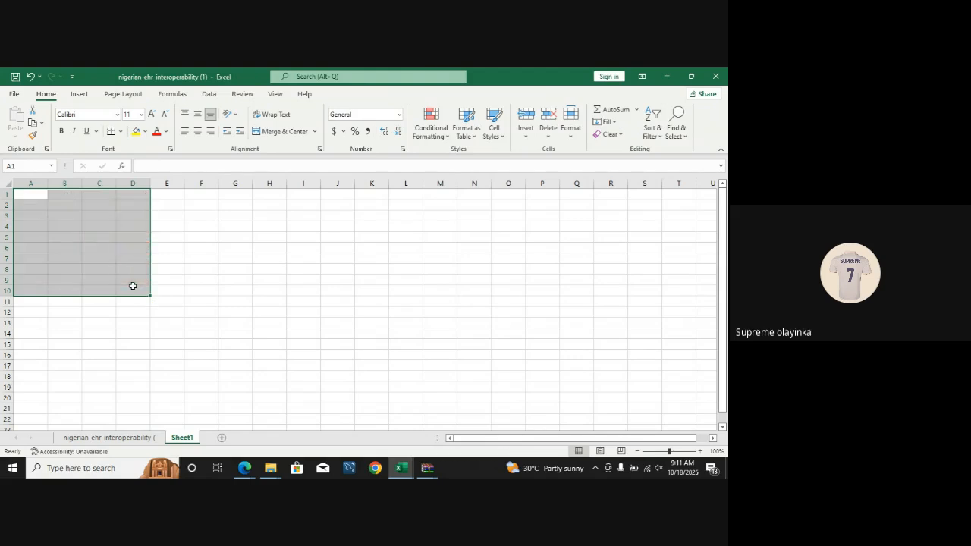
left_click(38, 196)
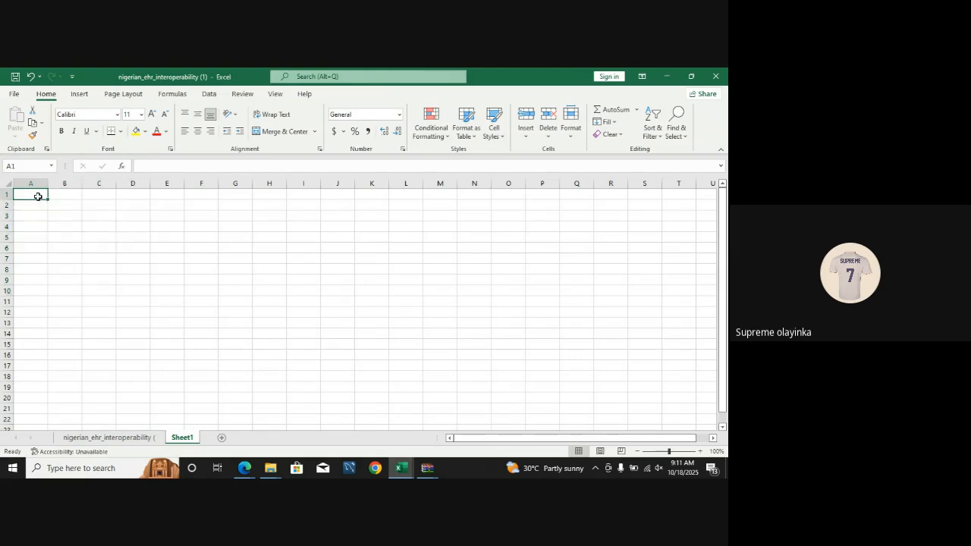
- Copy patient_name cells C1:C22 from the nigerian_ehr_interoperability sheet and paste them into Sheet1 starting at A1
left_click(108, 437)
key("ctrl+c")
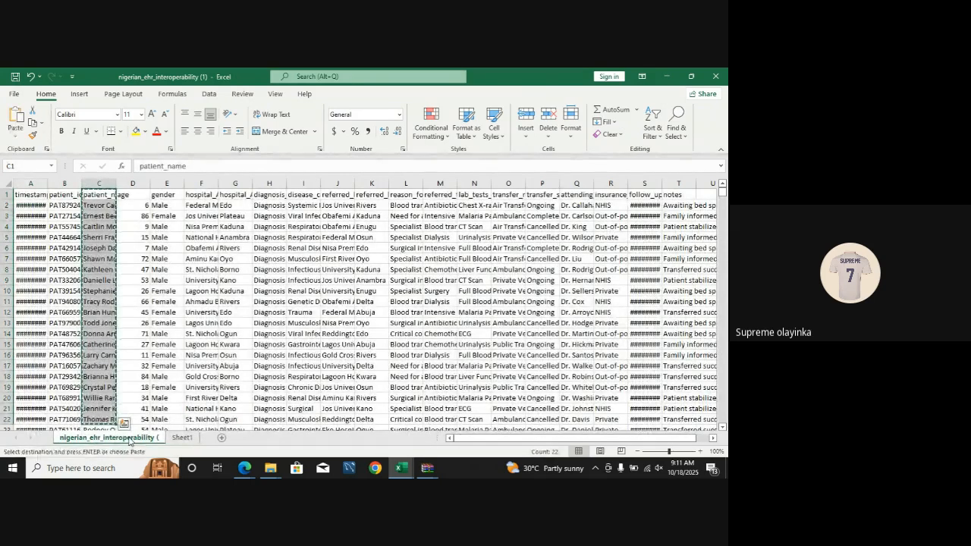
left_click(185, 438)
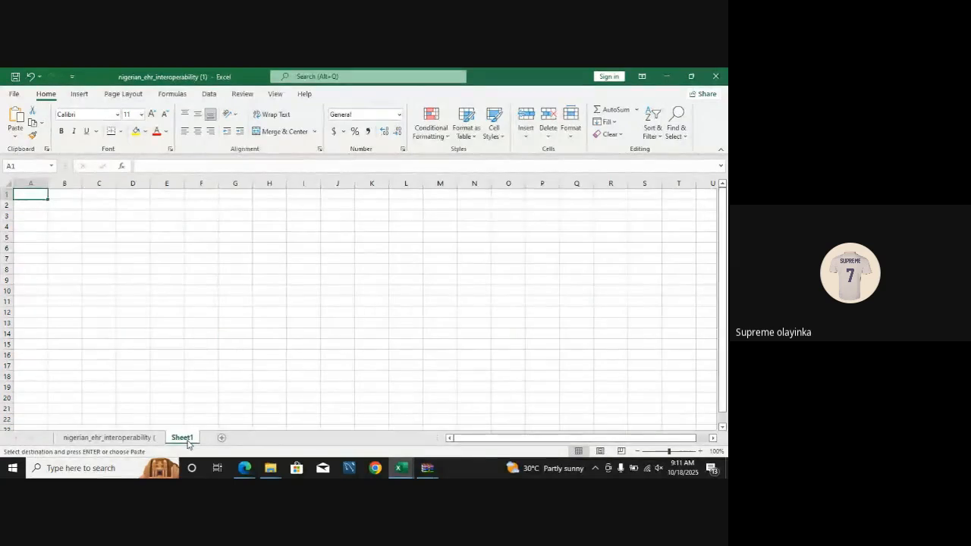
key("ctrl+v")
- Copy the age and gender cells D1:E22 from the nigerian_ehr_interoperability sheet and paste them into Sheet1 starting at B1
left_click(107, 438)
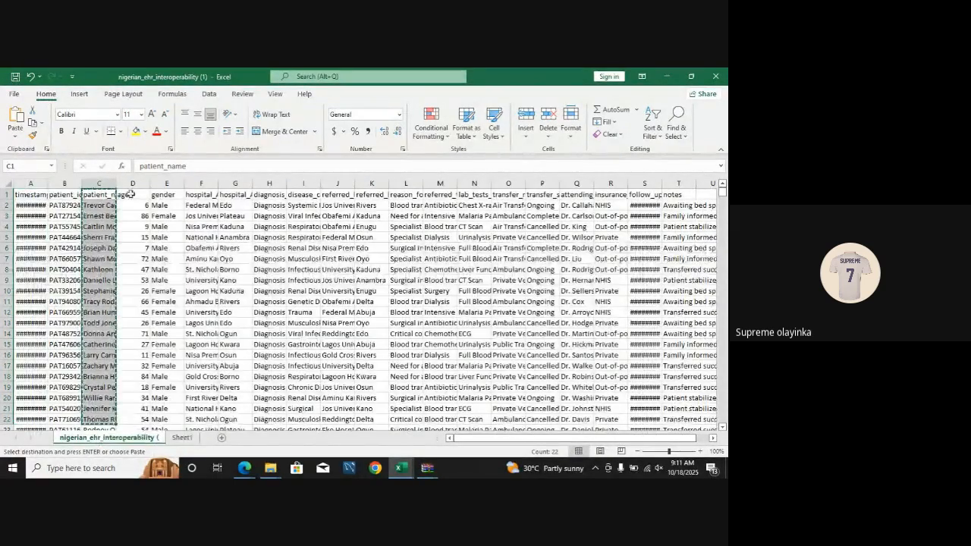
left_click_drag(130, 195, 159, 424)
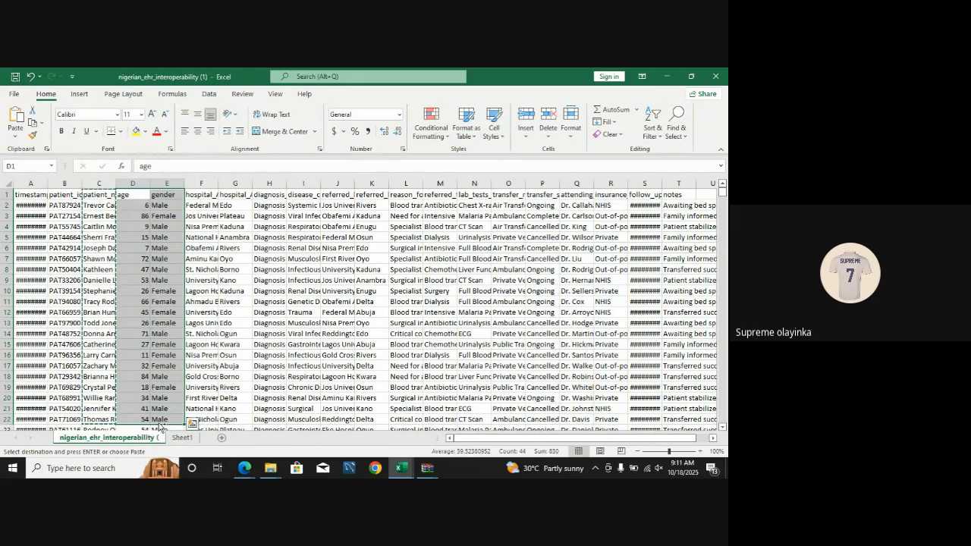
key("ctrl+c")
left_click(182, 438)
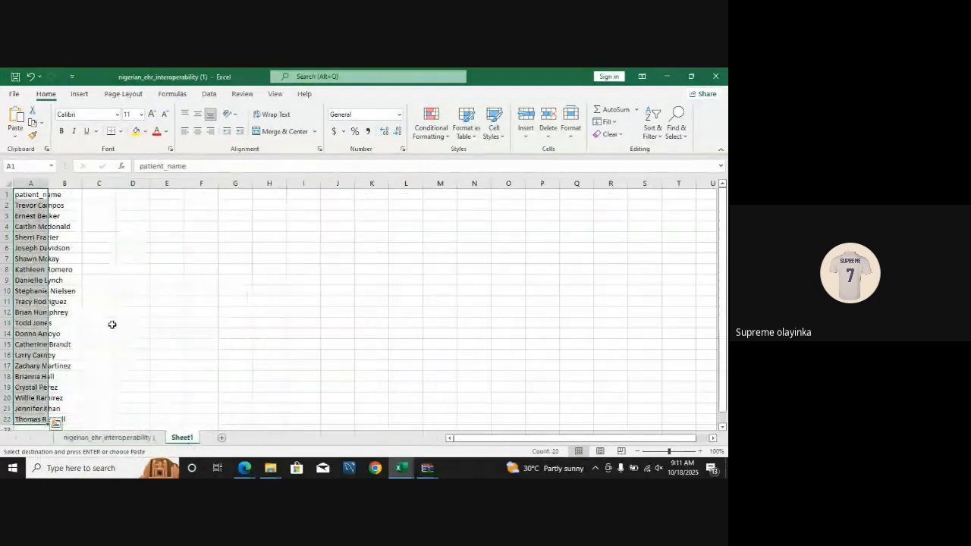
left_click(60, 195)
key("ctrl+v")
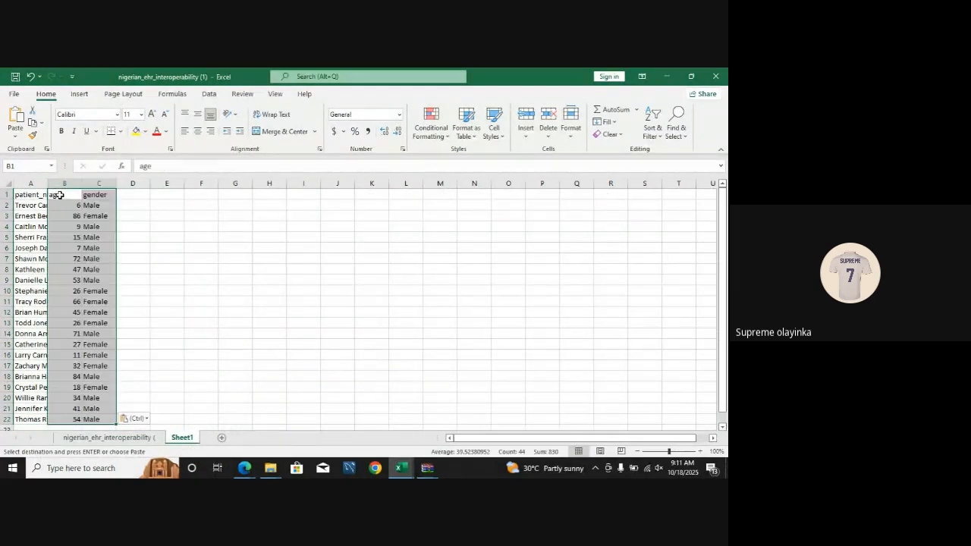
- Autofit the width of all columns on Sheet1 to their contents
left_click(167, 248)
left_click(7, 183)
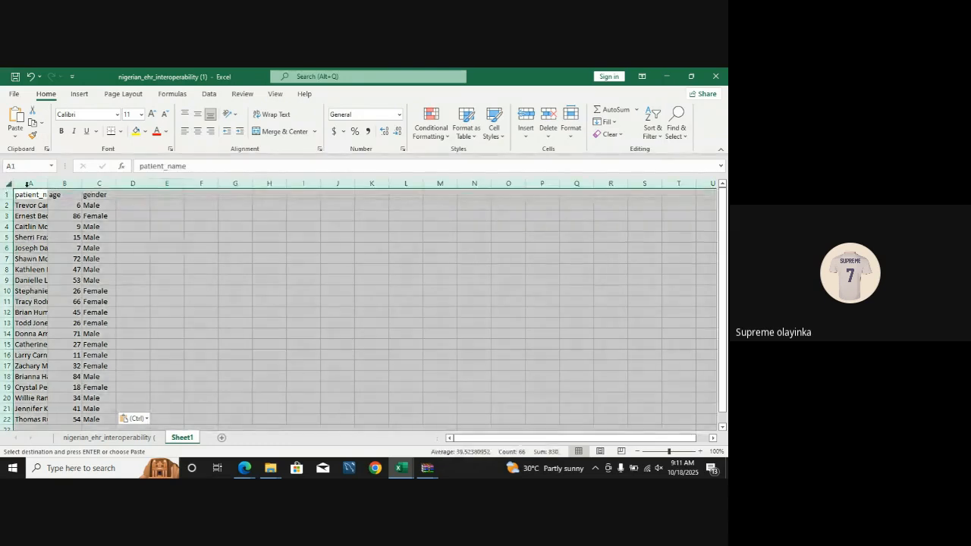
double_click(46, 187)
left_click(188, 247)
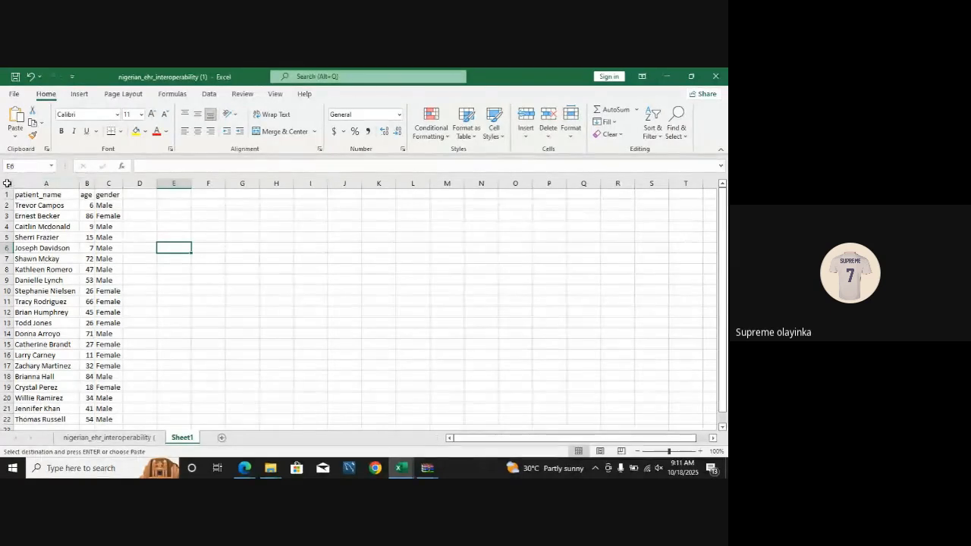
left_click(49, 205)
left_click_drag(49, 205, 49, 291)
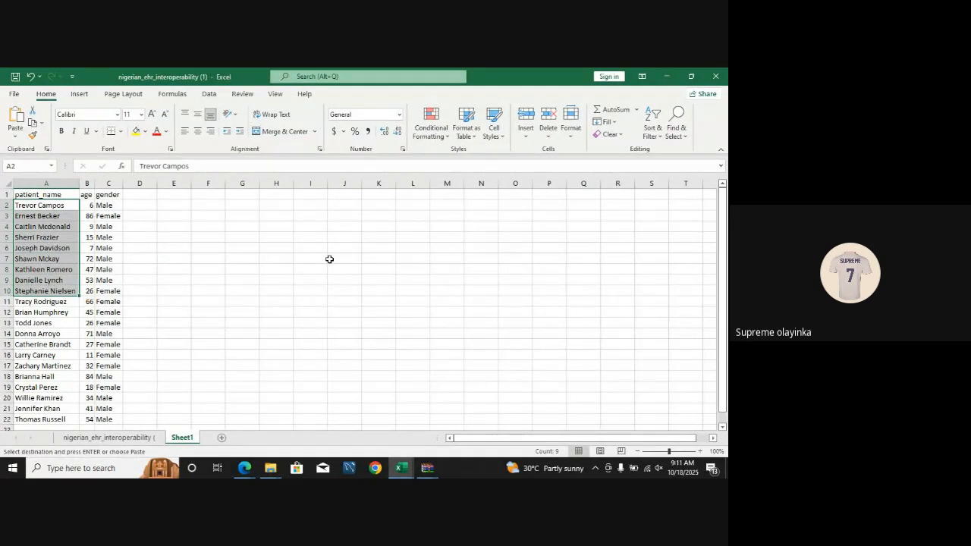
key("ctrl+q")
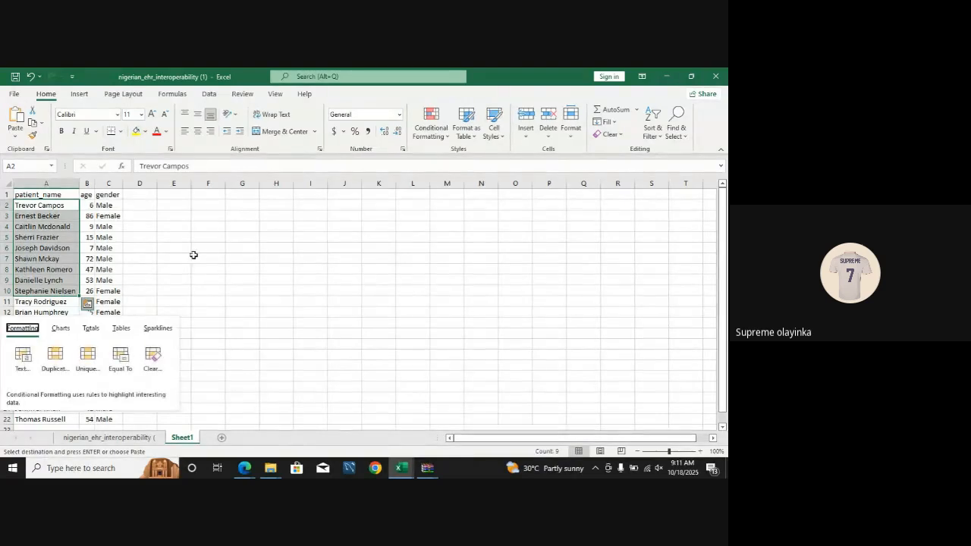
left_click(211, 257)
- Copy the first patient name in cell A2 and paste it into cell J3
left_click(41, 205)
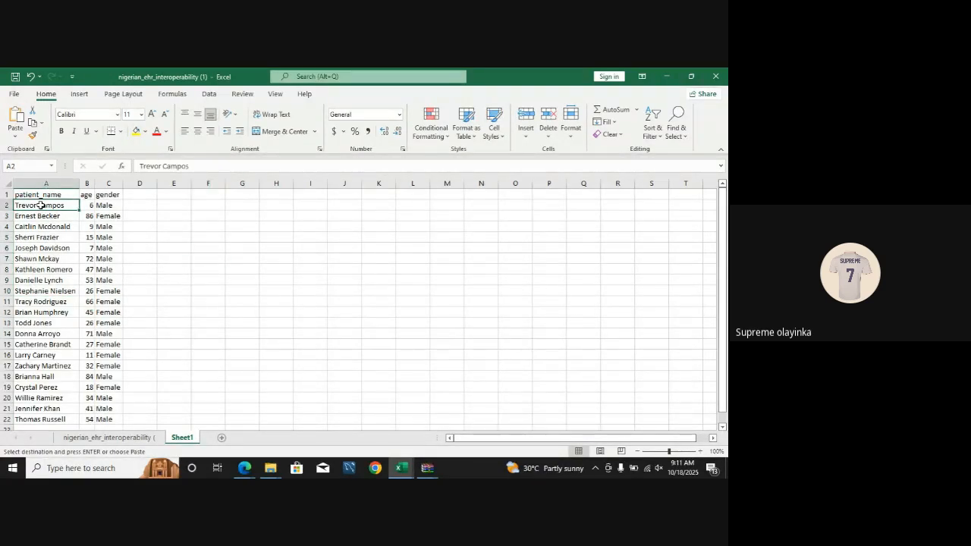
right_click(41, 206)
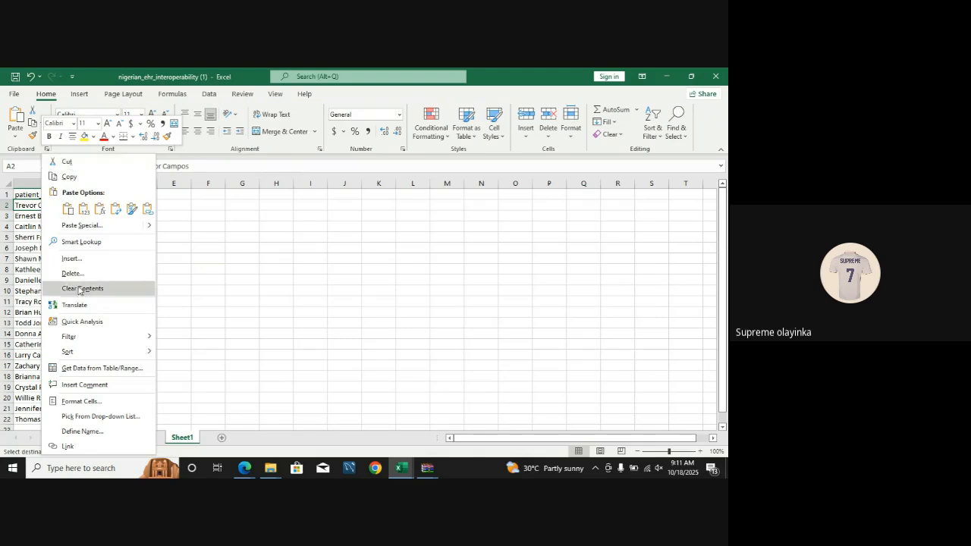
left_click(72, 177)
left_click(334, 214)
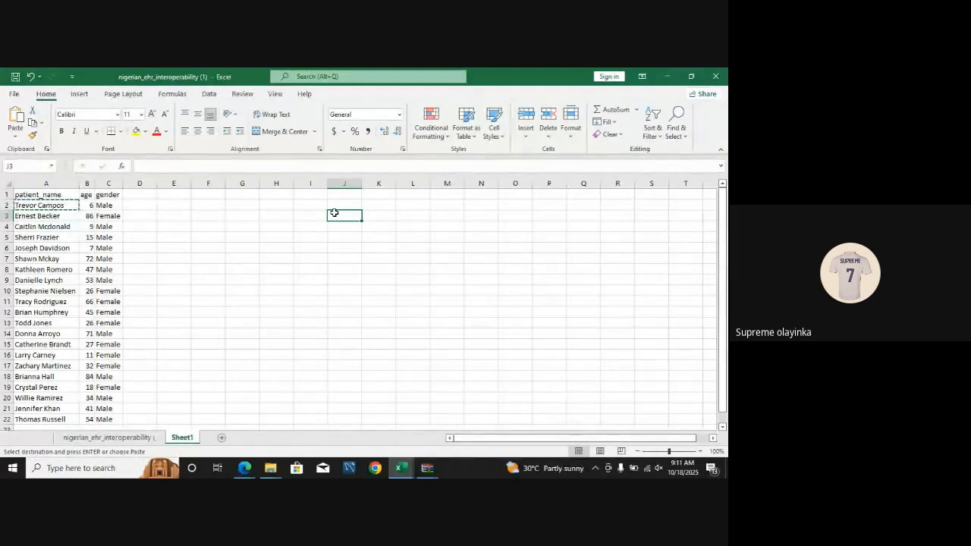
right_click(334, 215)
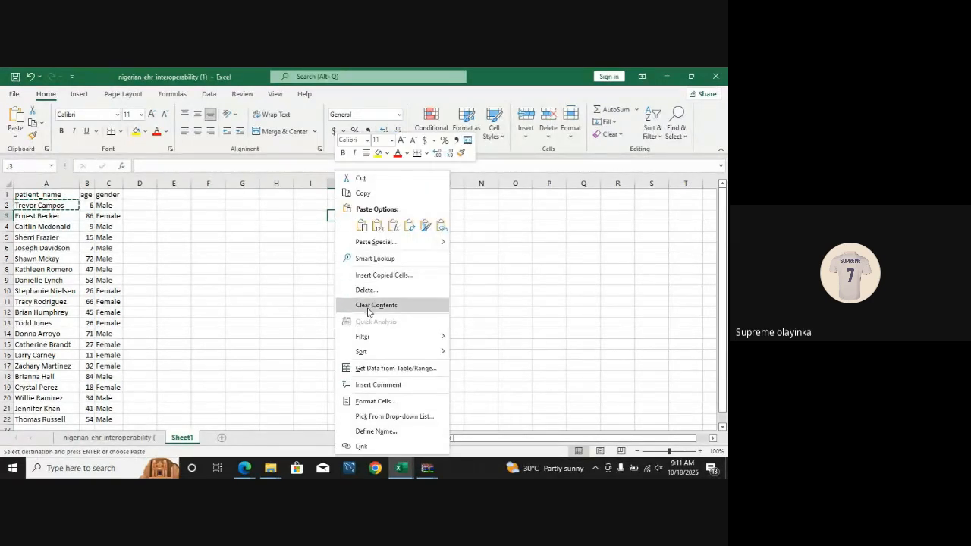
left_click(362, 226)
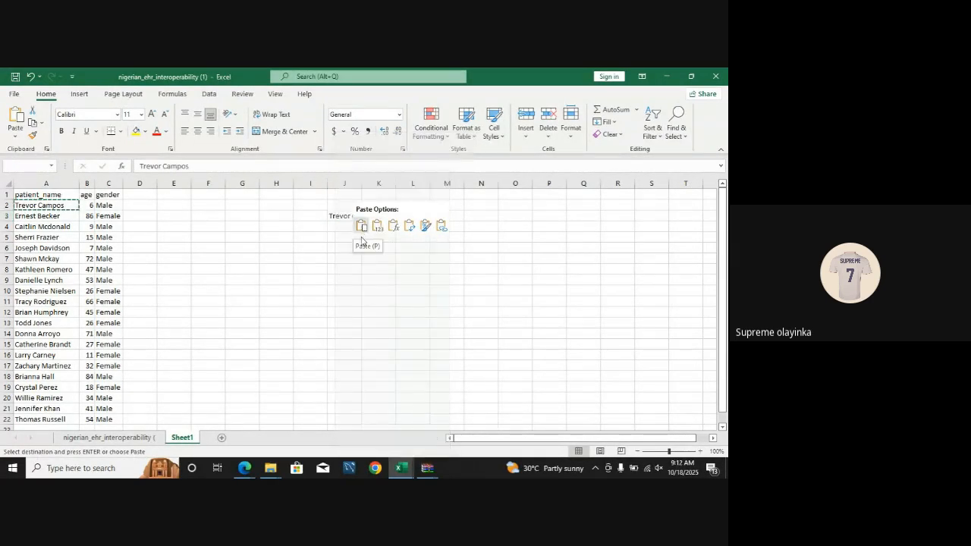
left_click(361, 225)
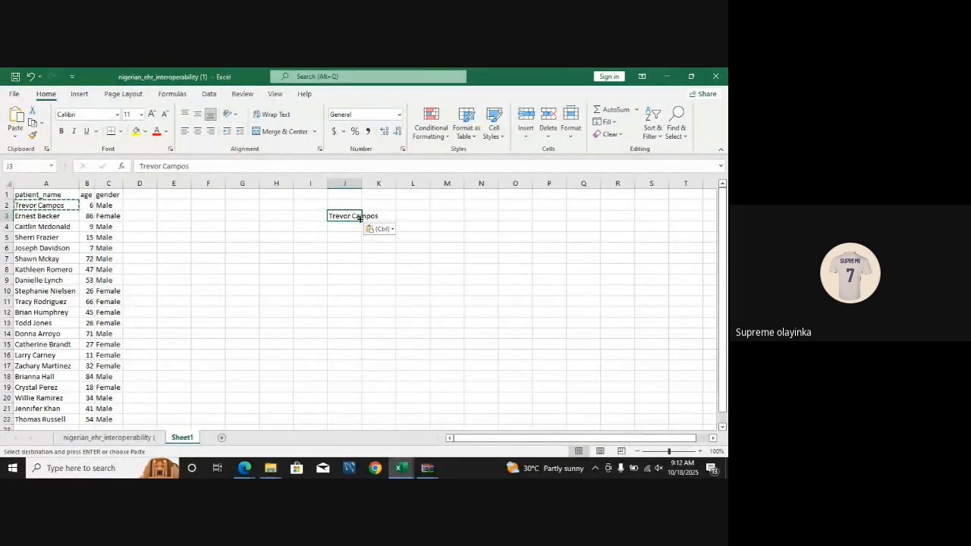
- Copy the patient names in A2:A10 and paste them starting at cell J4
left_click(41, 205)
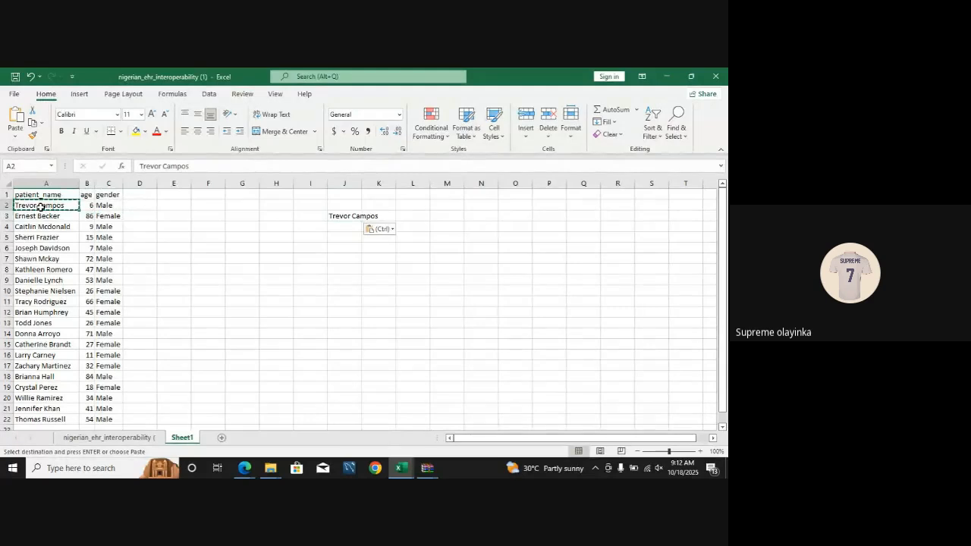
left_click_drag(41, 215, 50, 281)
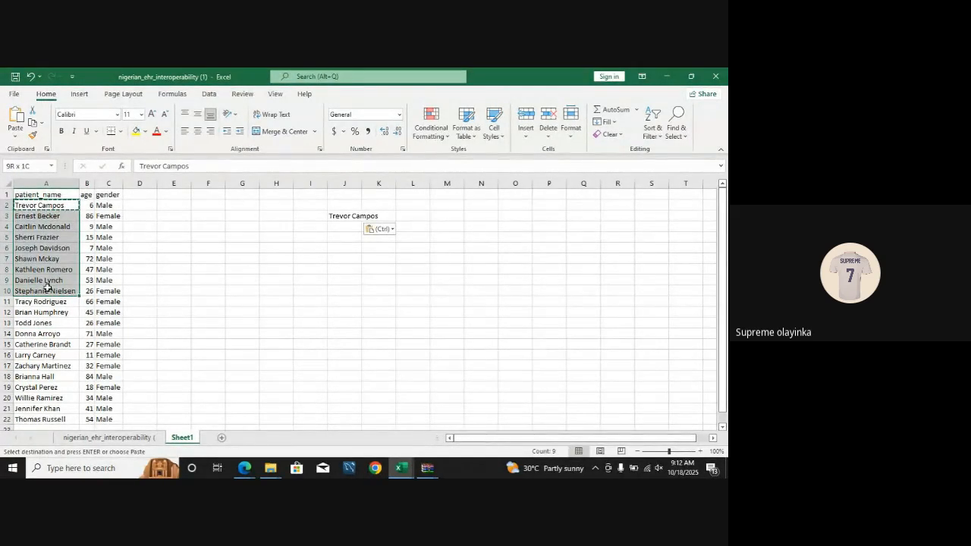
key("ctrl+c")
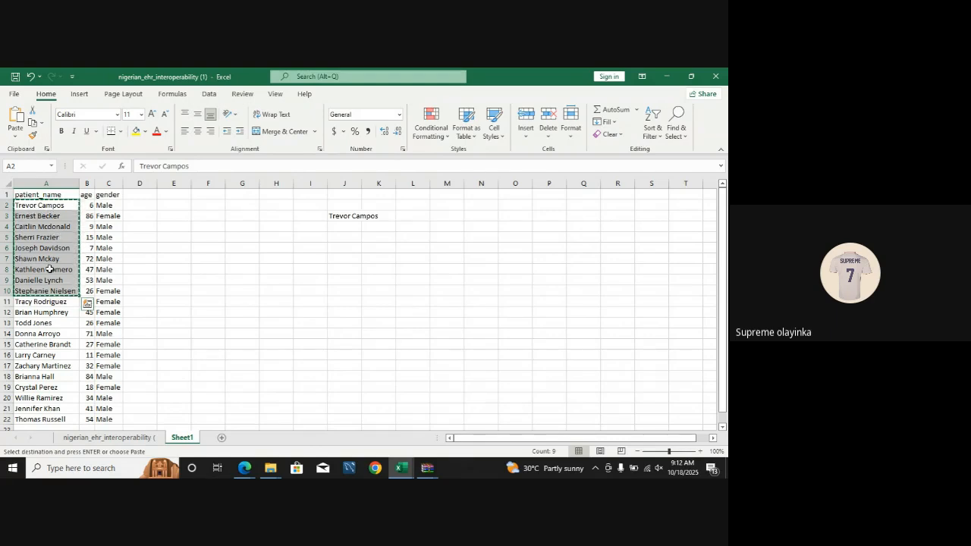
left_click(346, 226)
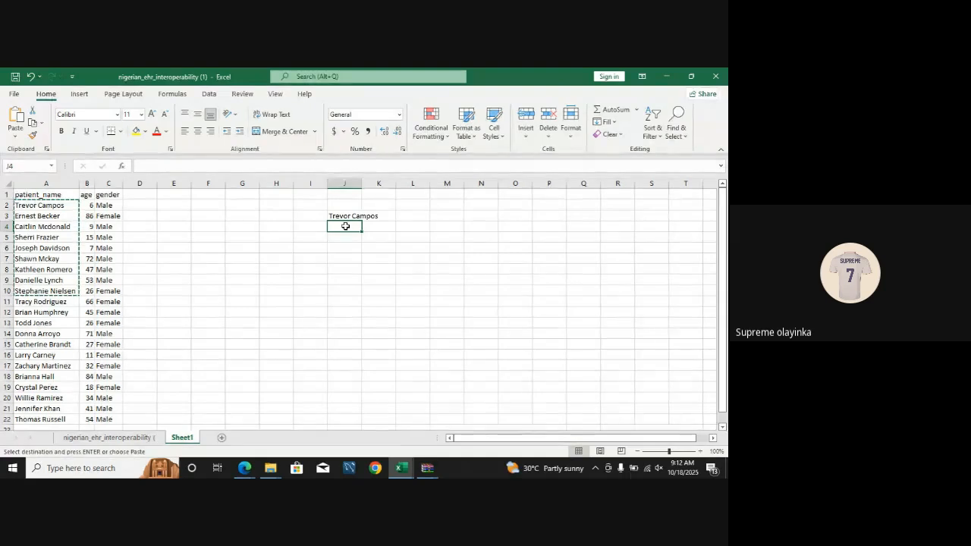
right_click(345, 227)
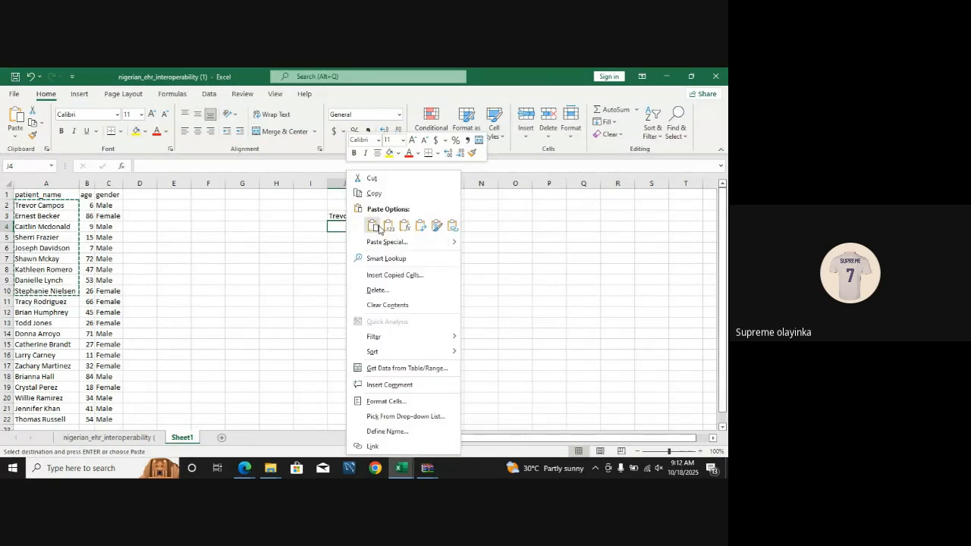
left_click(373, 225)
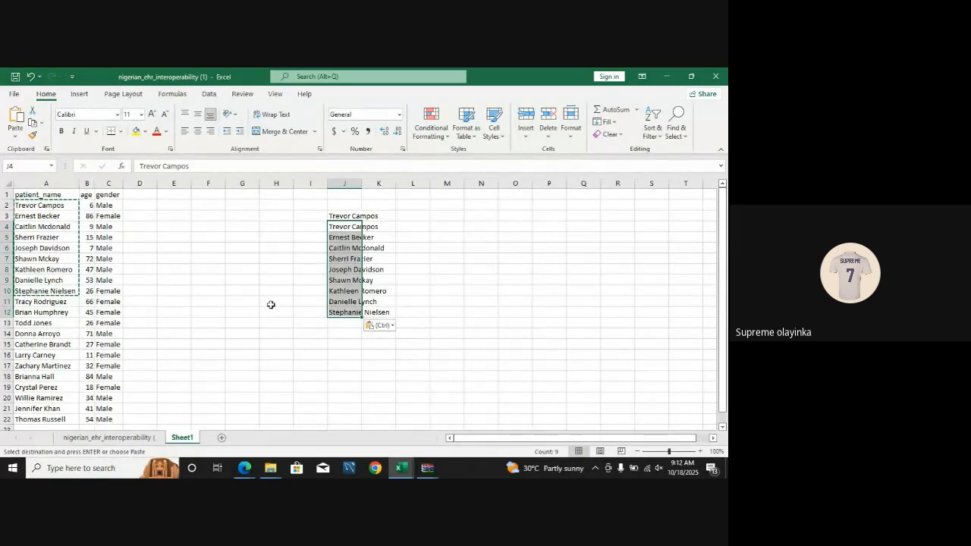
- Add a Salary header in D1 and enter 5678576, 687867 and 6785768 in cells D2 to D4
left_click(134, 196)
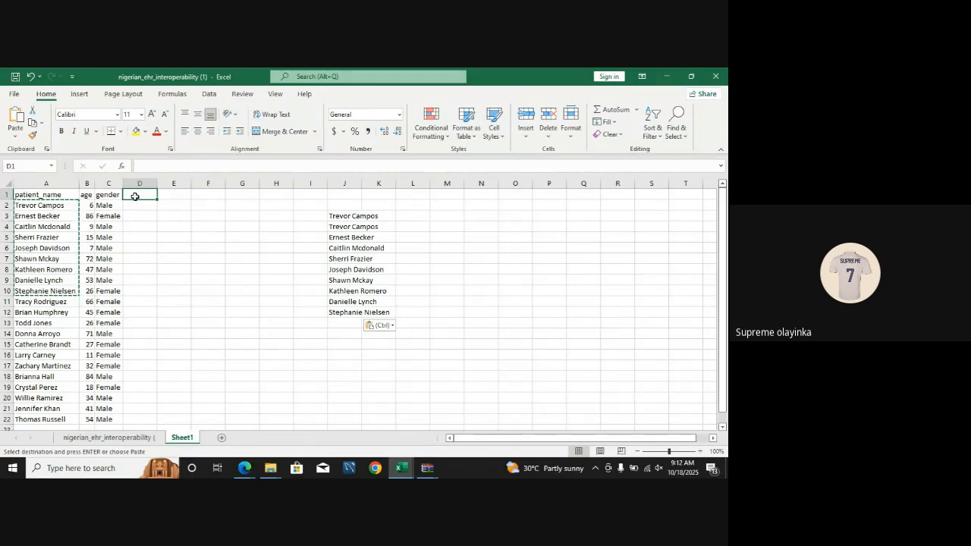
type("Salary")
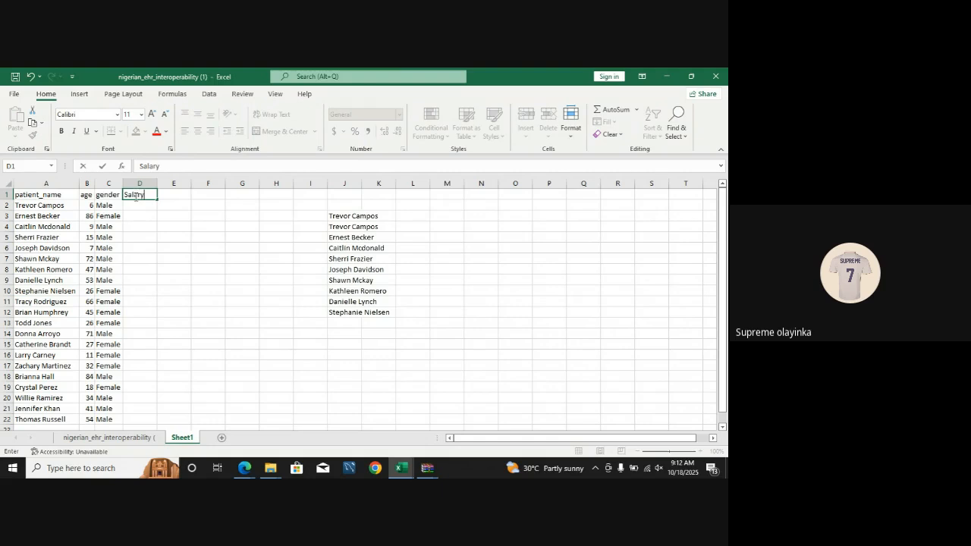
key("Return")
type("5678576")
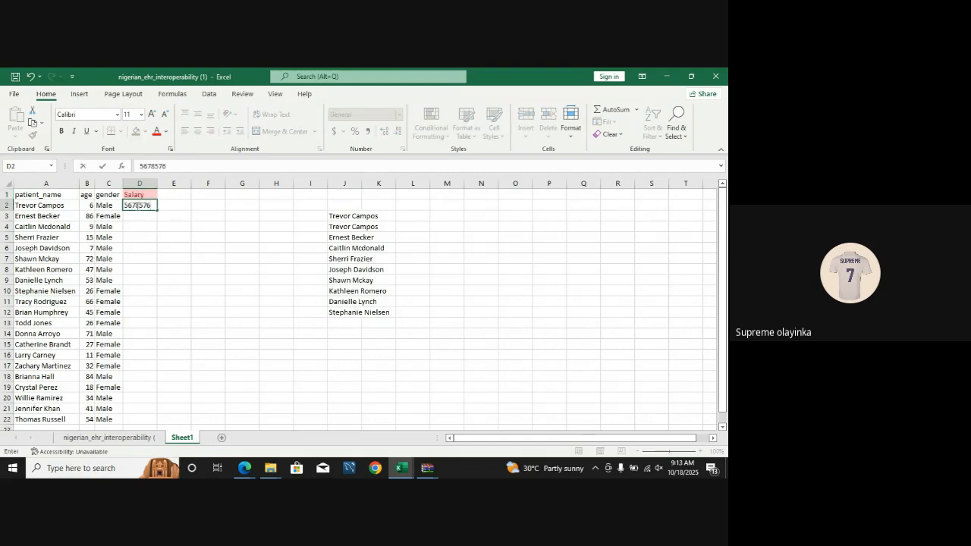
key("Return")
type("6878")
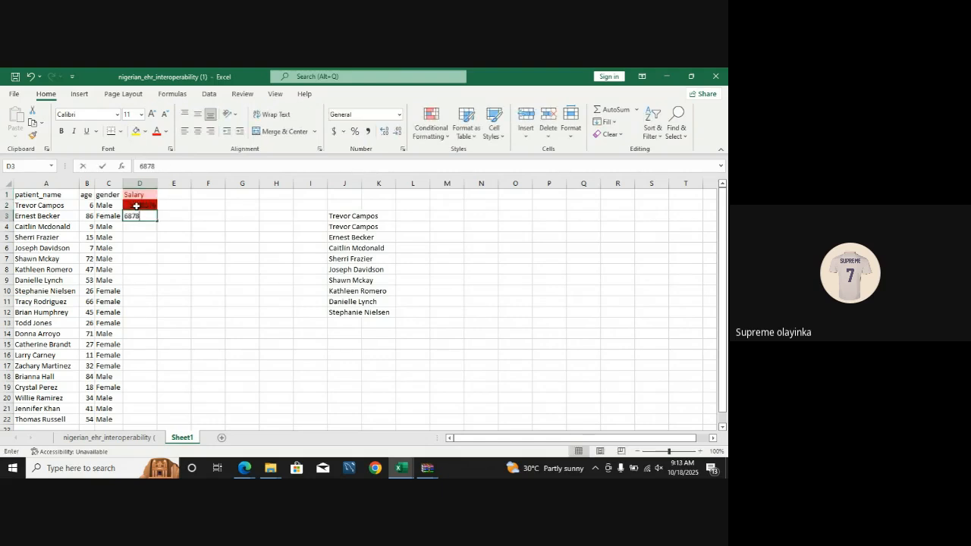
type("67")
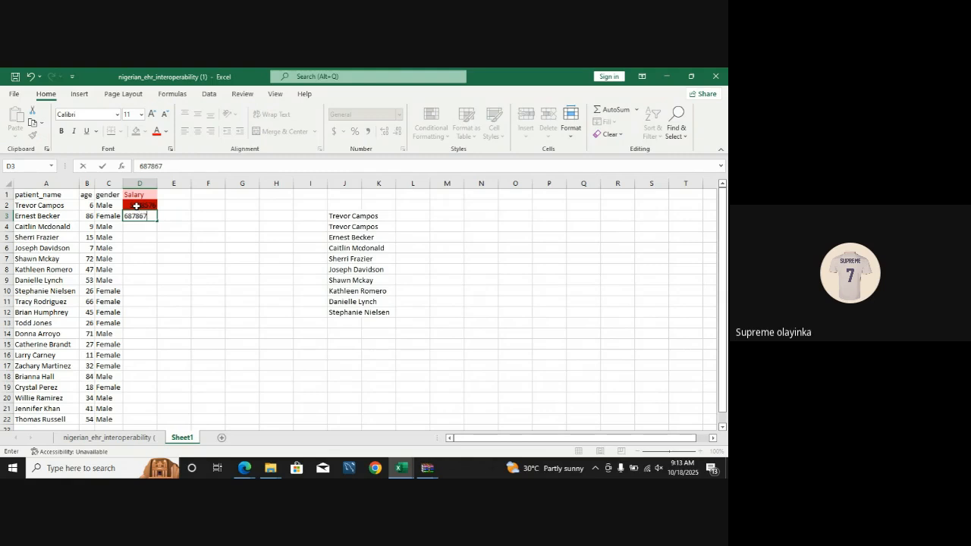
key("Return")
type("6785768")
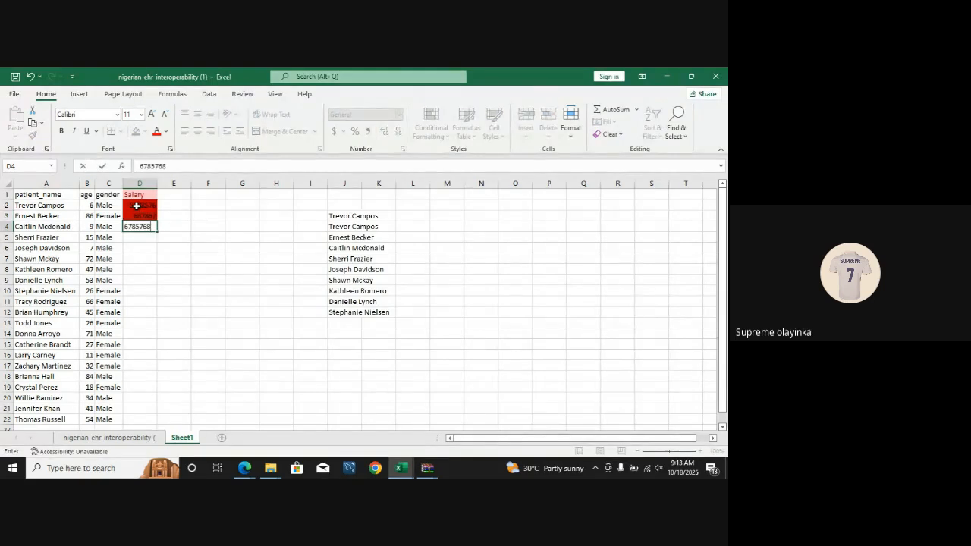
key("Return")
- Enter 568r565786 as the salary in D5 and correct the entry to 5665786
type("56")
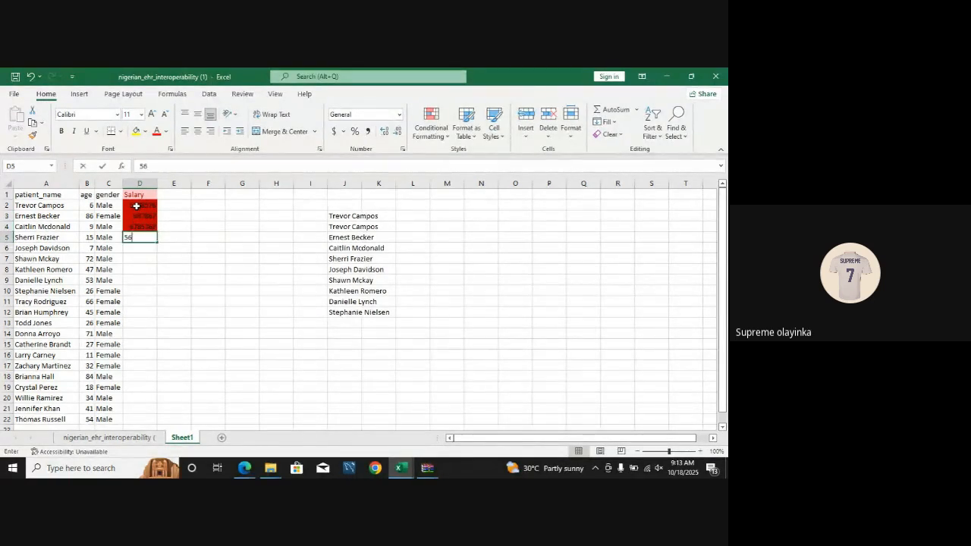
type("8r565786")
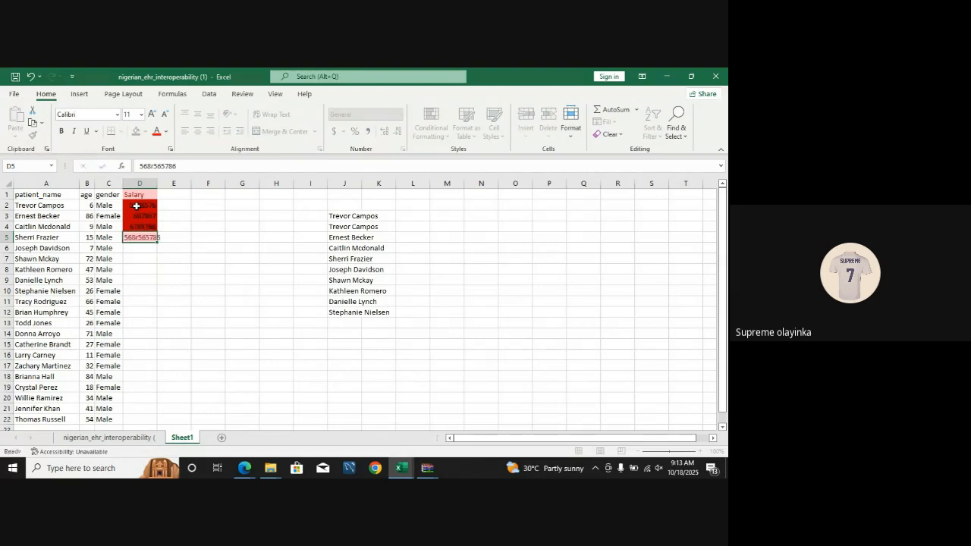
key("Return")
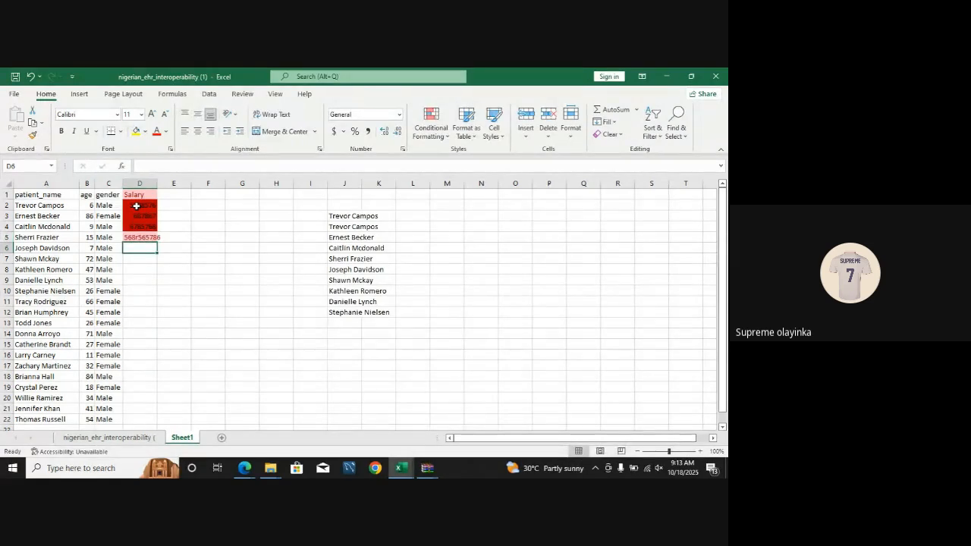
left_click(148, 239)
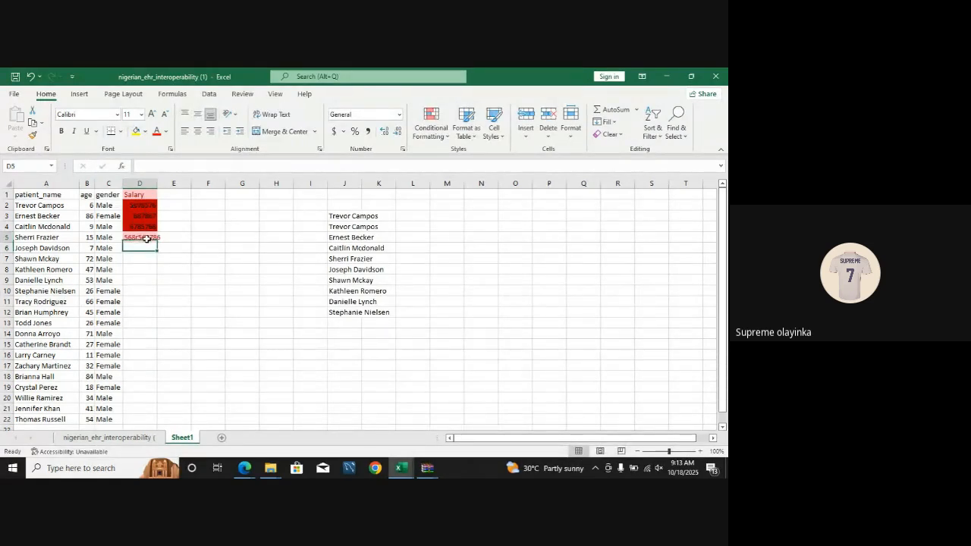
left_click(154, 166)
key("Delete")
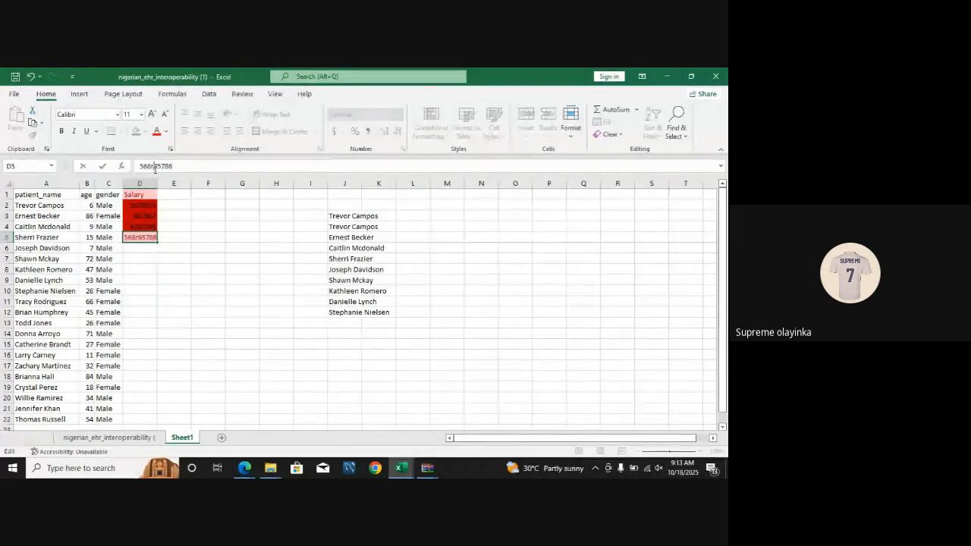
key("BackSpace")
key("BackSpace")
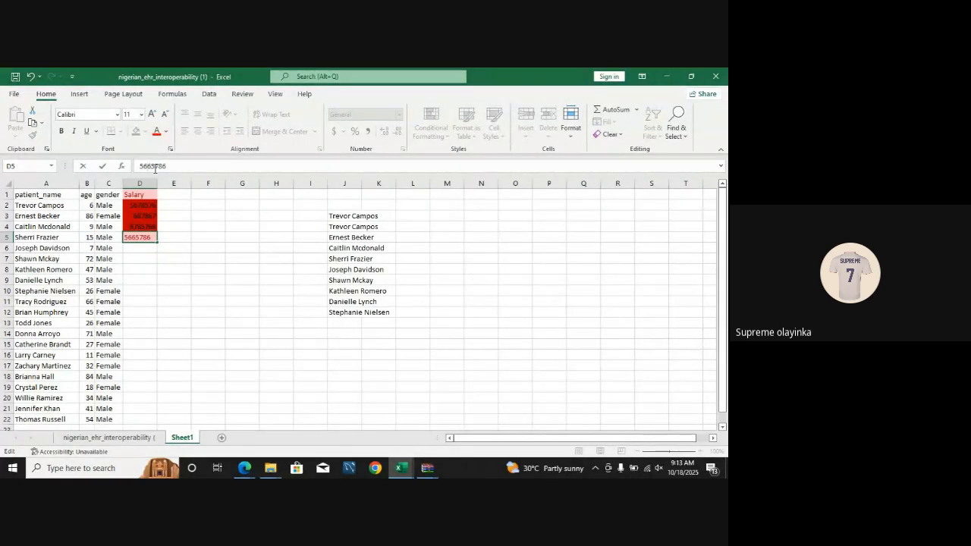
- Enter the salaries 56766 in cell D6 and 9789898 in cell D7
left_click(140, 250)
type("56766")
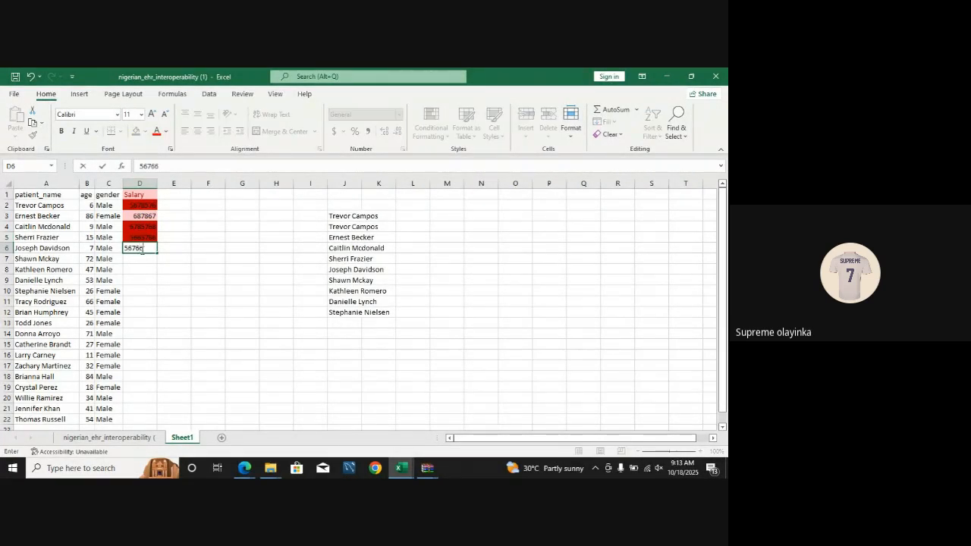
key("Return")
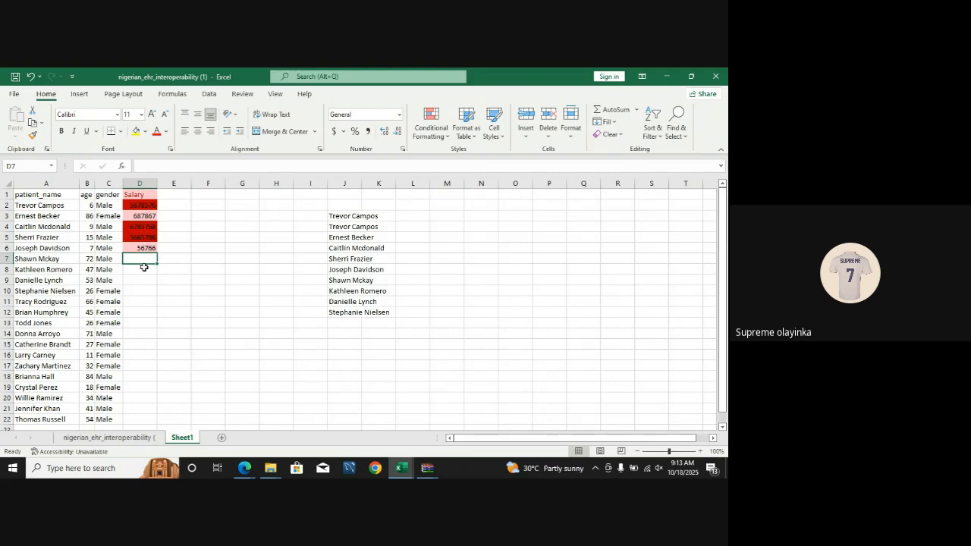
type("9-890")
key("BackSpace")
key("BackSpace")
key("BackSpace")
key("BackSpace")
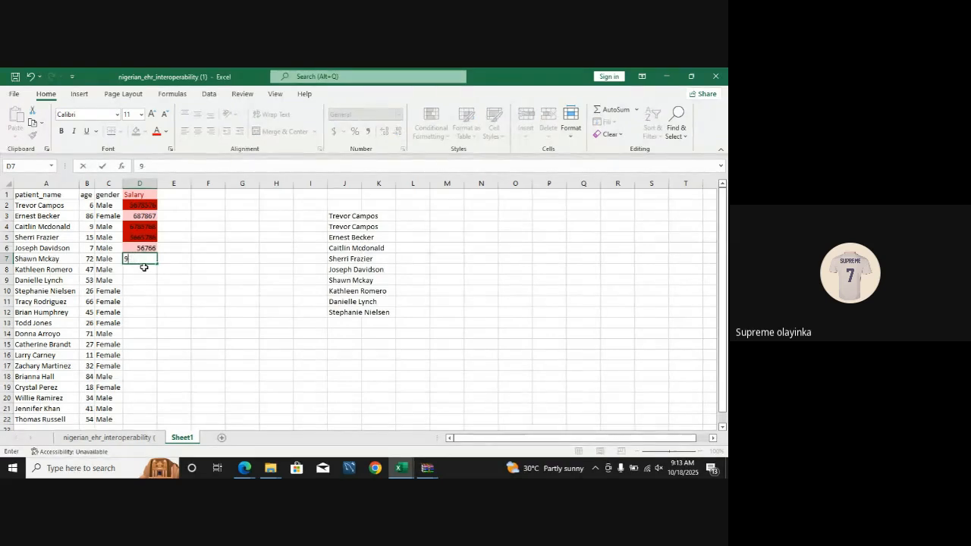
type("7898987")
key("Return")
- Try filling the salary in D2 down through D7, and undo the fill
left_click(145, 203)
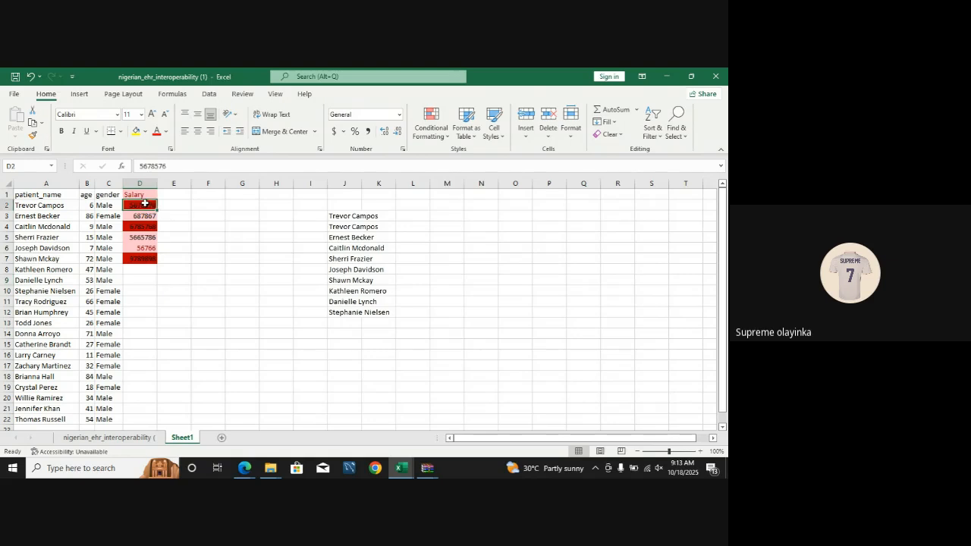
left_click_drag(157, 210, 158, 265)
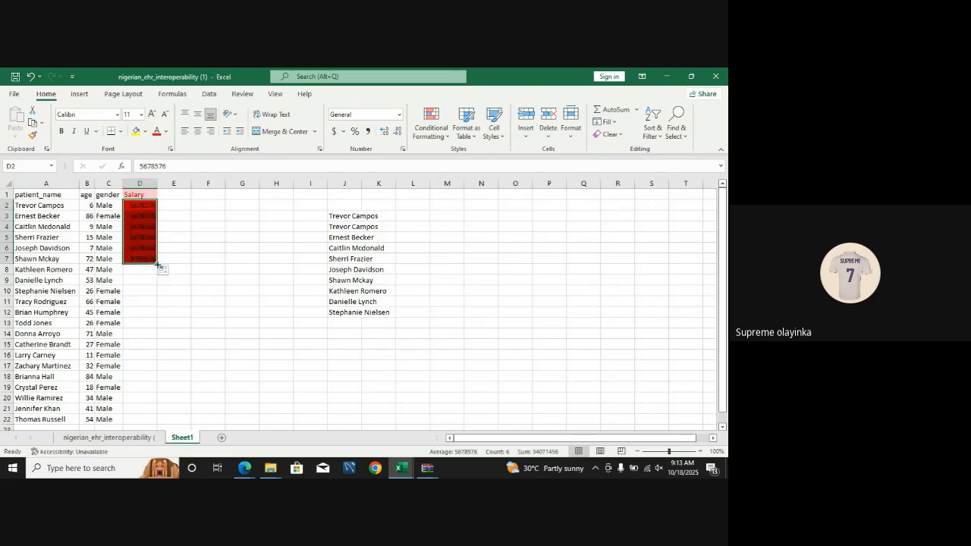
key("ctrl+z")
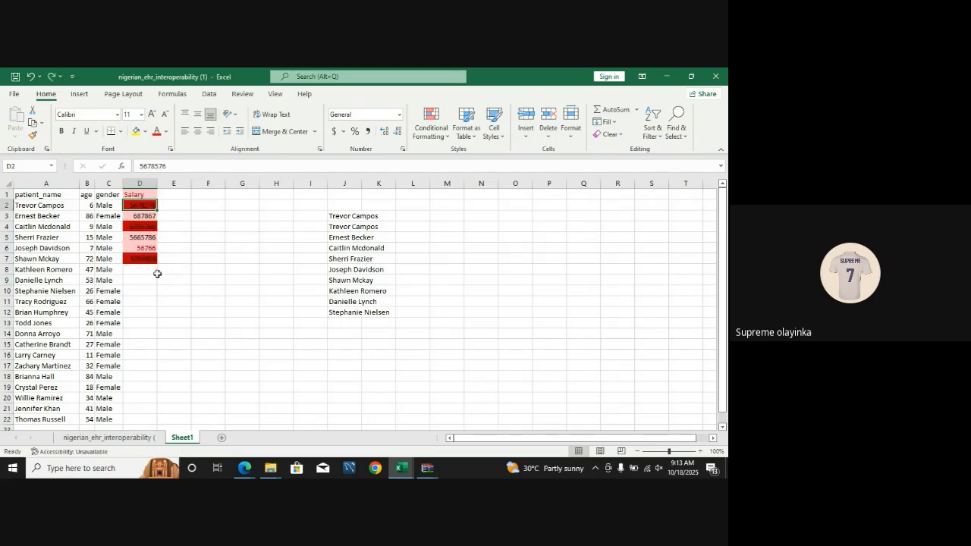
- Fill the salary in D7 down into D8 and copy the salary in D5 into D9
left_click(151, 258)
mouse_move(156, 264)
left_mouse_down()
mouse_move(157, 334)
mouse_move(146, 279)
left_mouse_up()
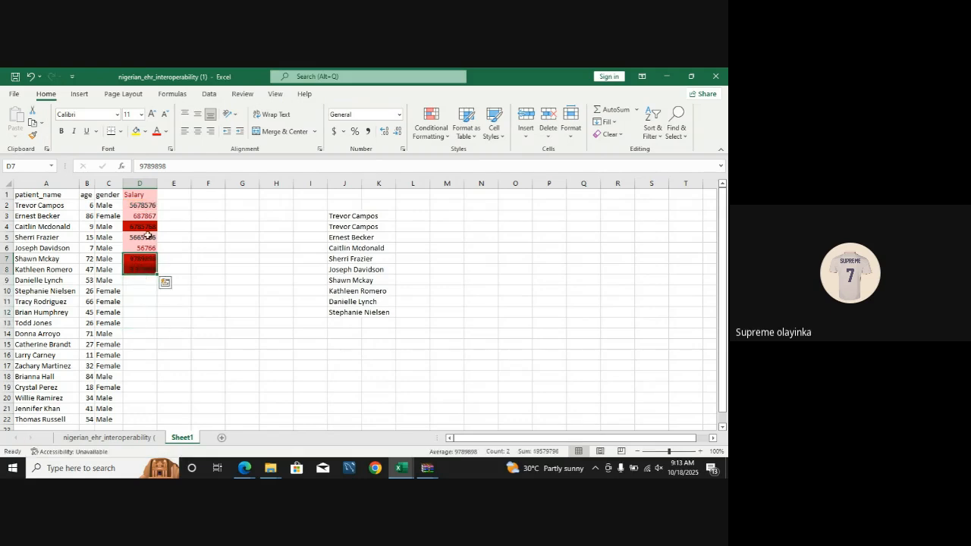
left_click(147, 235)
key("ctrl+c")
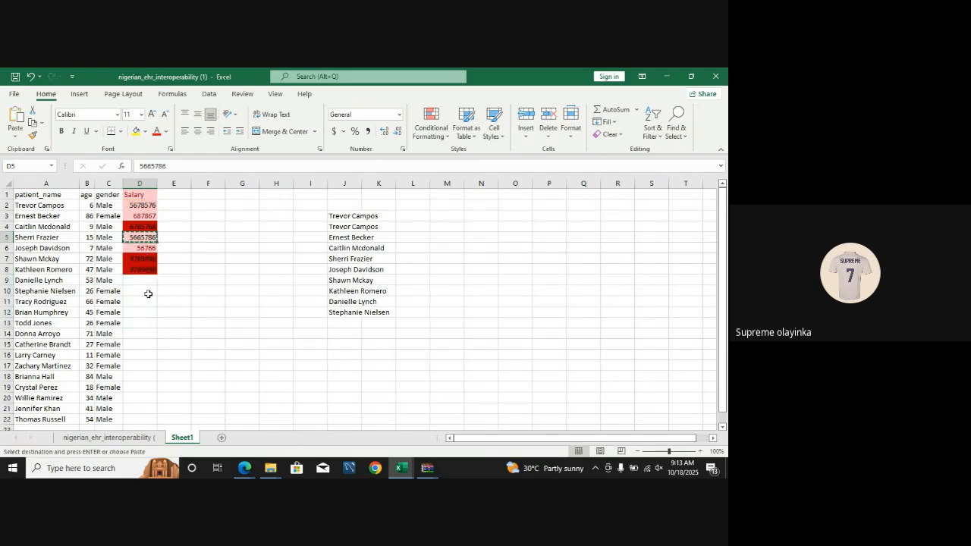
left_click(148, 282)
key("ctrl+v")
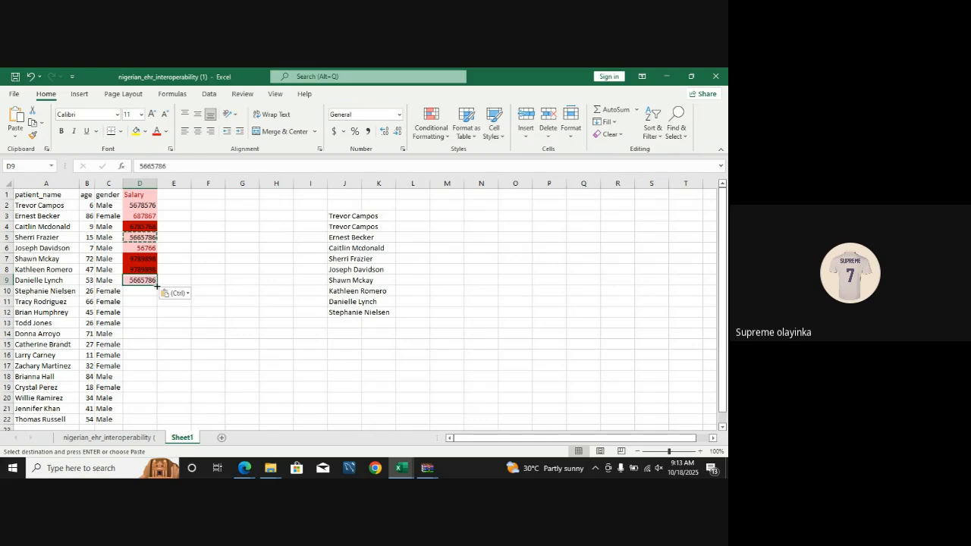
- Fill the salary in D9 down through D12 and enter the salaries 1 in D13 and 7678765 in D14
left_click_drag(157, 286, 154, 330)
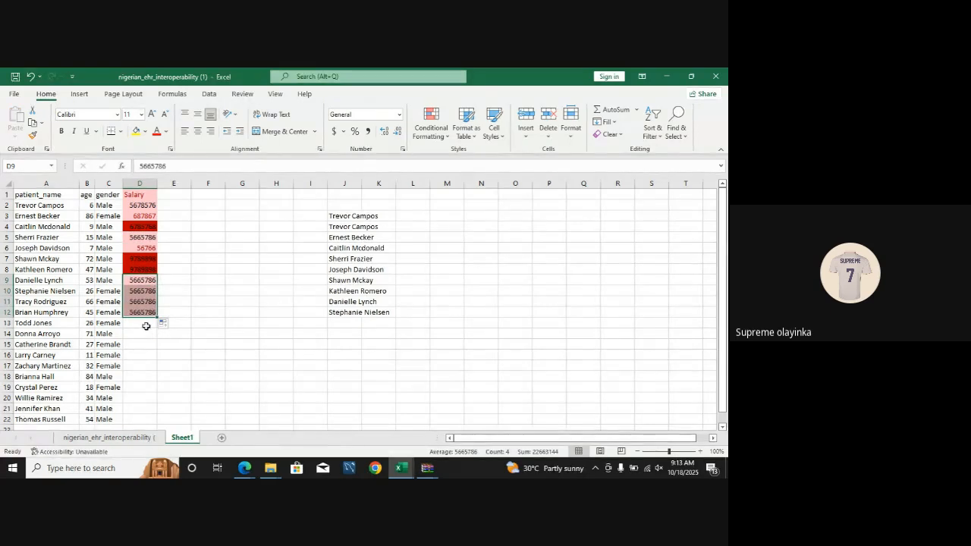
left_click(144, 324)
type("1")
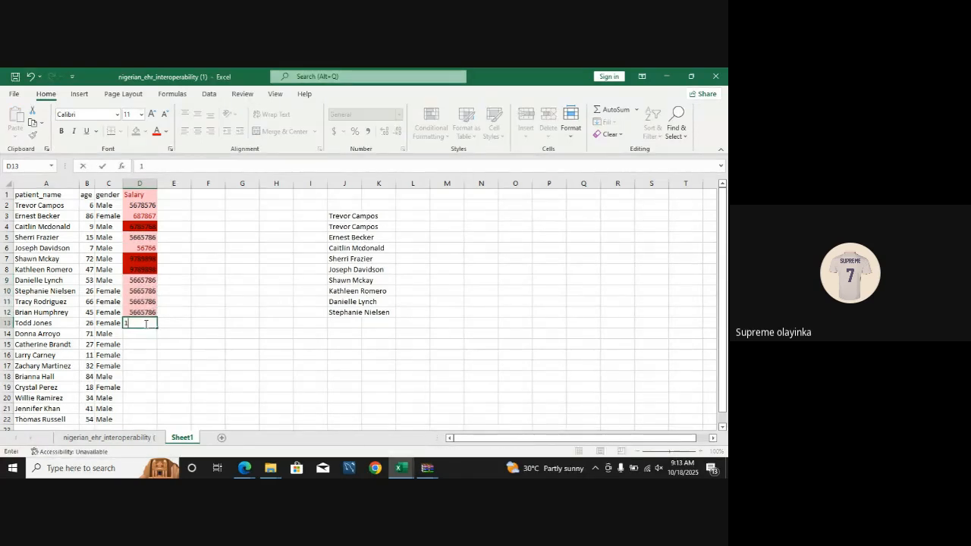
key("Return")
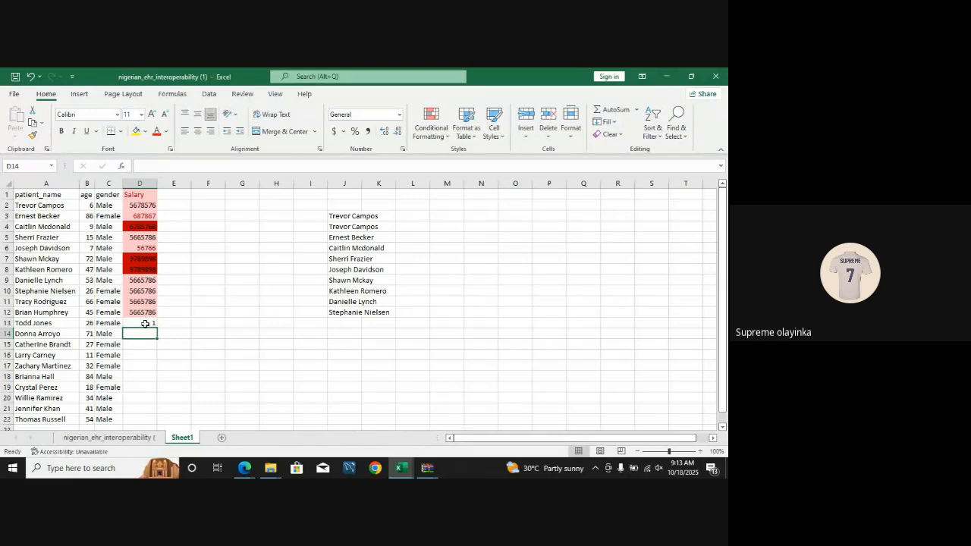
type("7878765")
key("Return")
key("Return")
key("F5")
type("5")
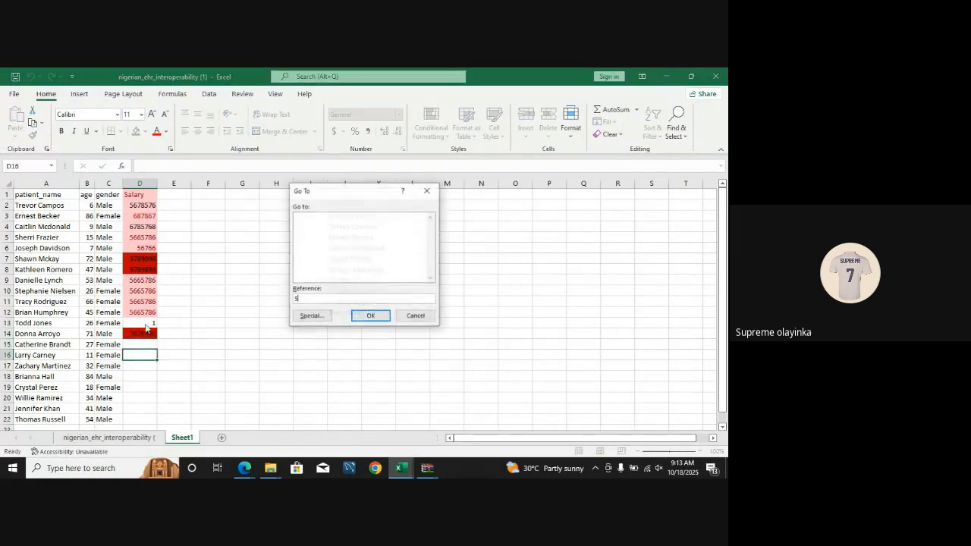
key("Return")
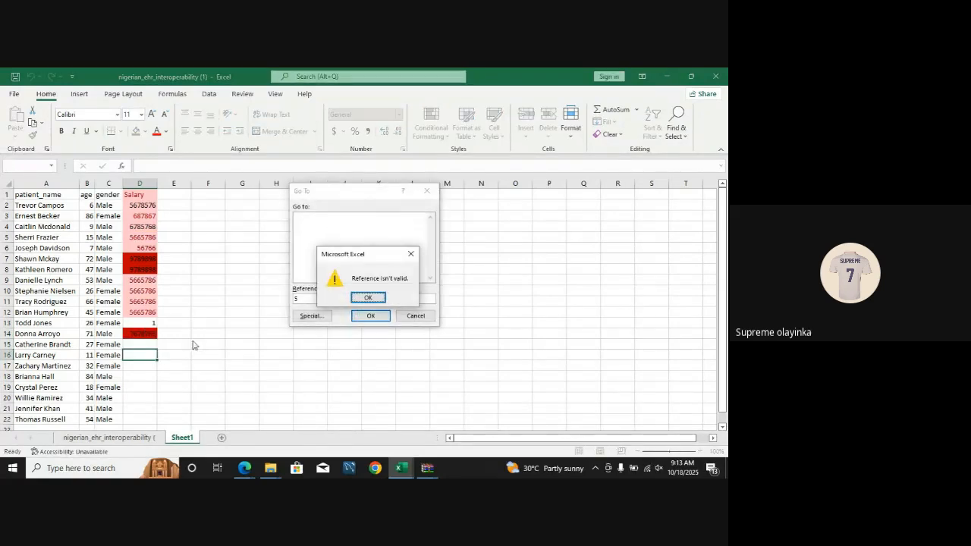
left_click(364, 296)
left_click(428, 191)
left_click(252, 278)
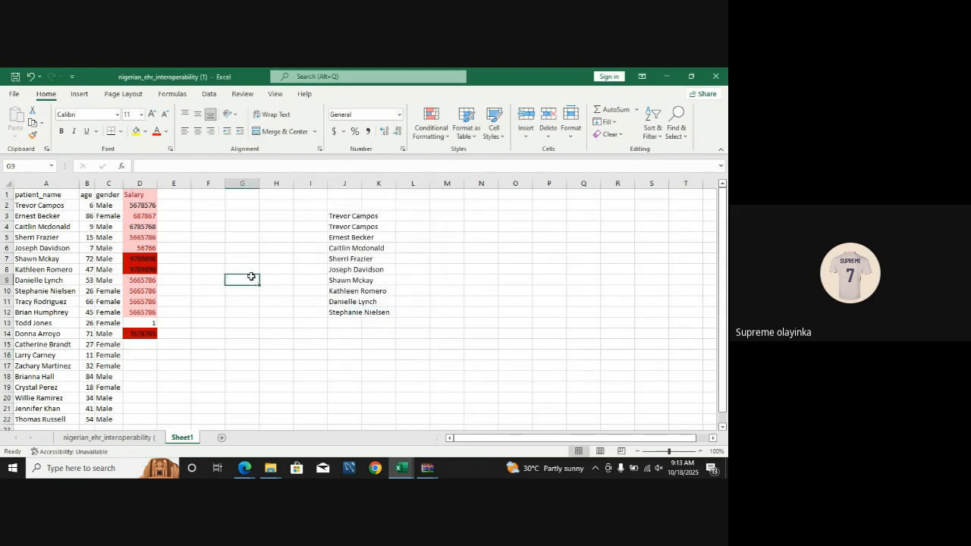
- Calculate 15 percent of the salary in E2 with =D2*0.15 and fill the formula down through E14
left_click(164, 207)
type("=")
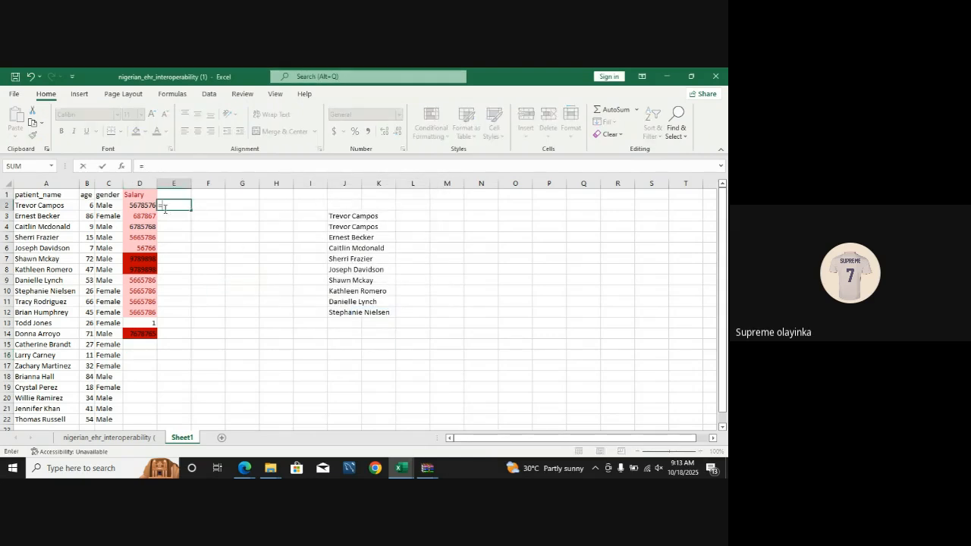
left_click(143, 210)
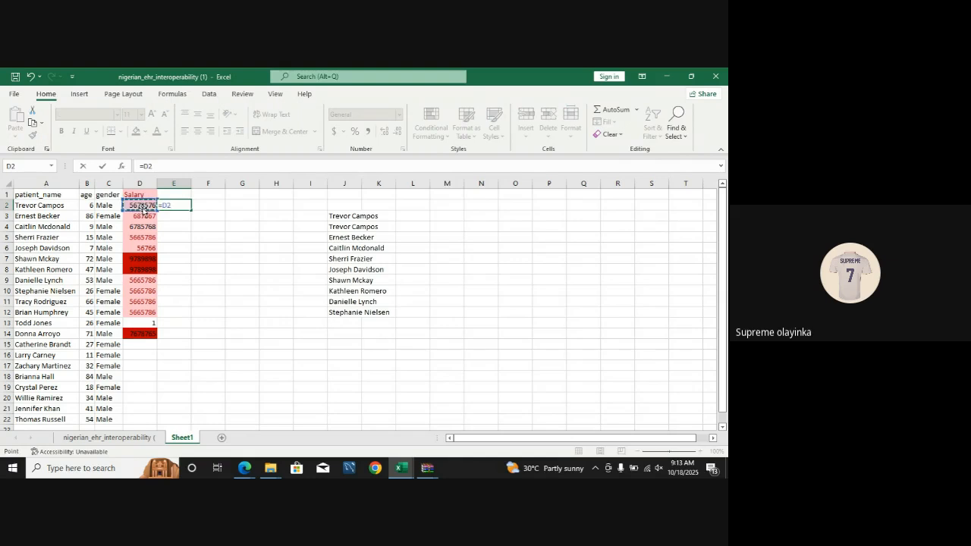
type("*0.15")
key("Return")
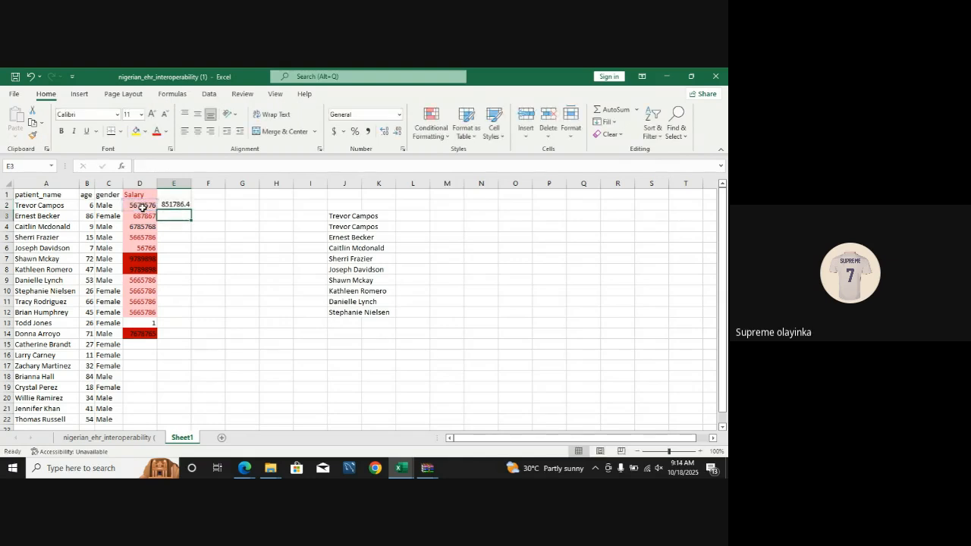
left_click(171, 205)
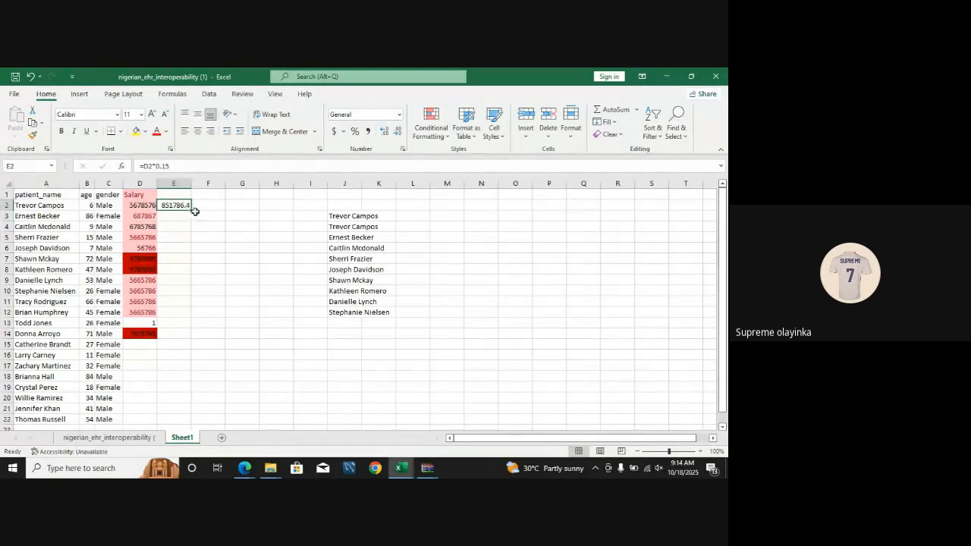
left_click_drag(192, 210, 193, 339)
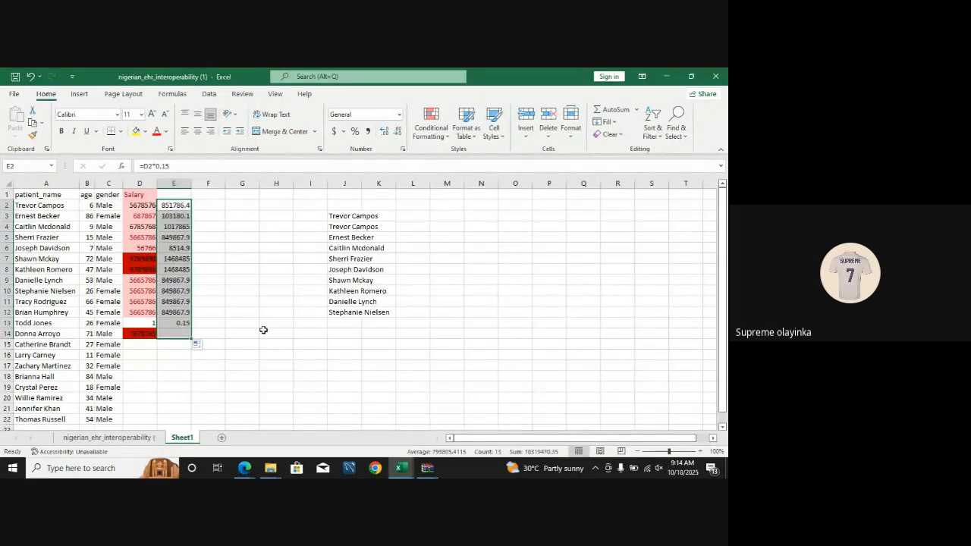
left_click(246, 323)
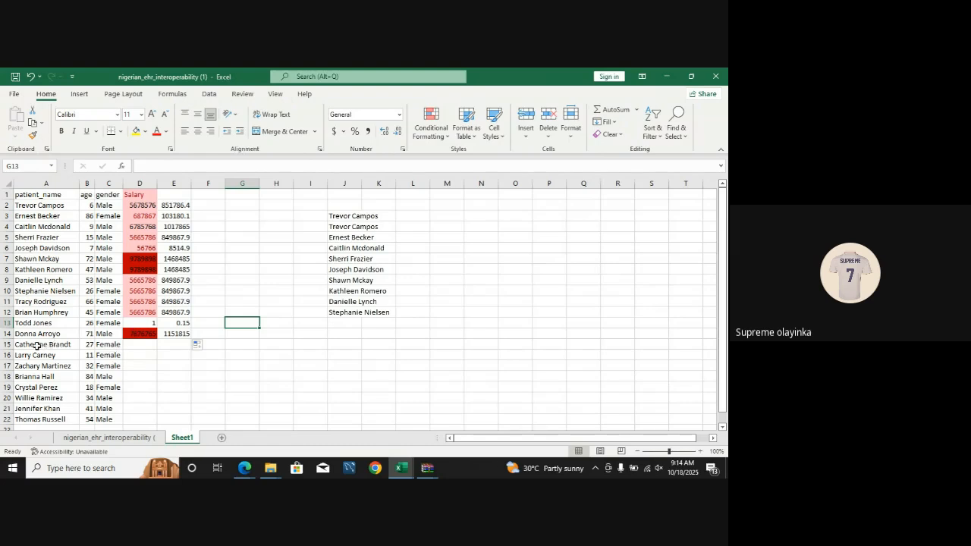
- Delete the contents of the patient rows without a salary in A15:C22
left_click_drag(37, 345, 105, 427)
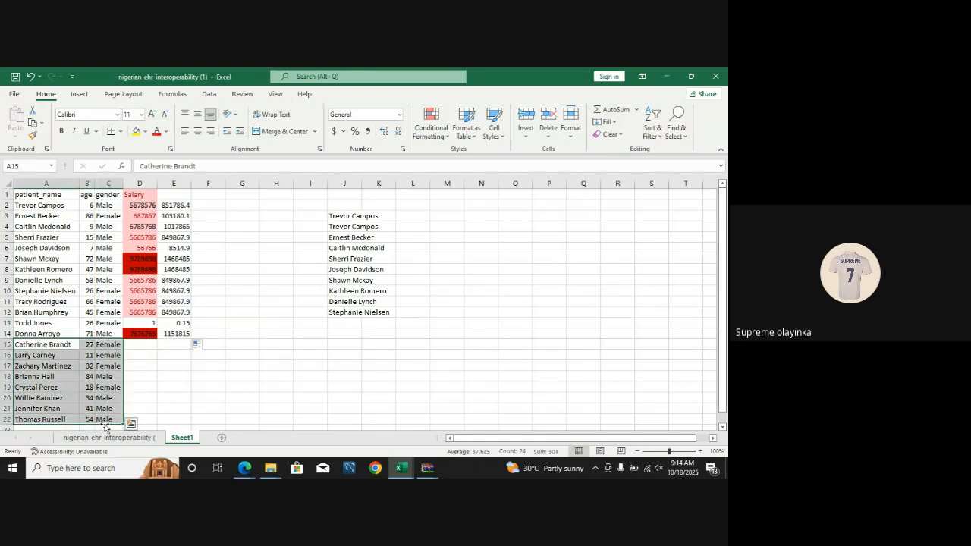
key("BackSpace")
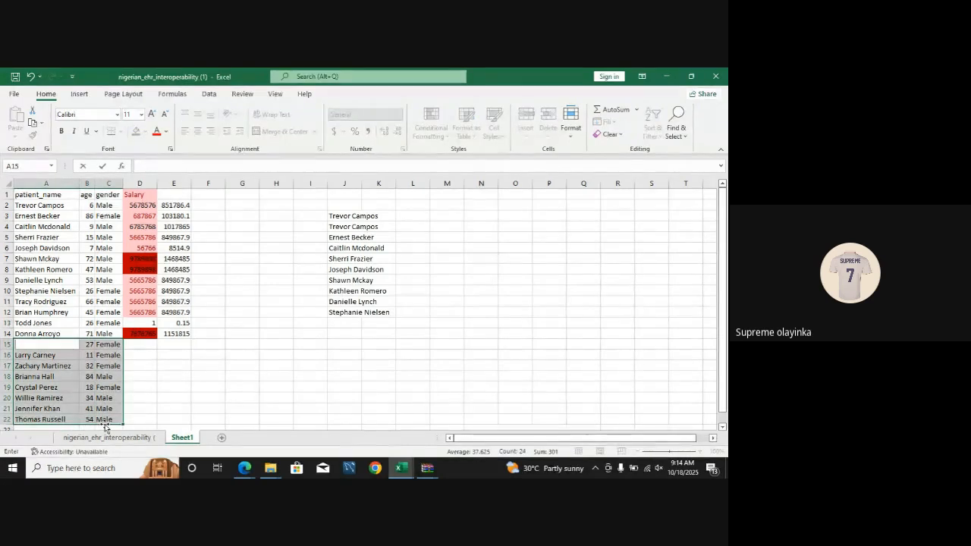
left_click(162, 389)
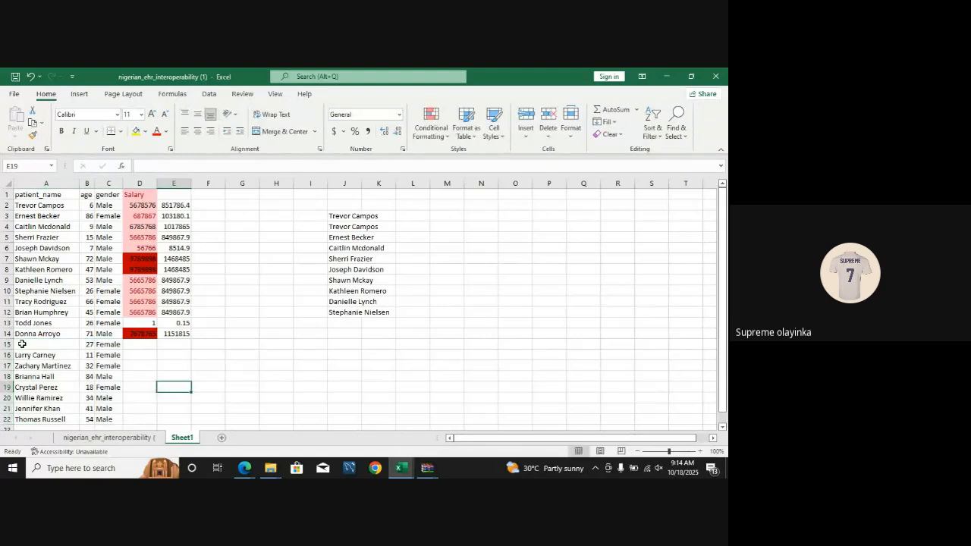
left_click_drag(23, 346, 106, 422)
key("Delete")
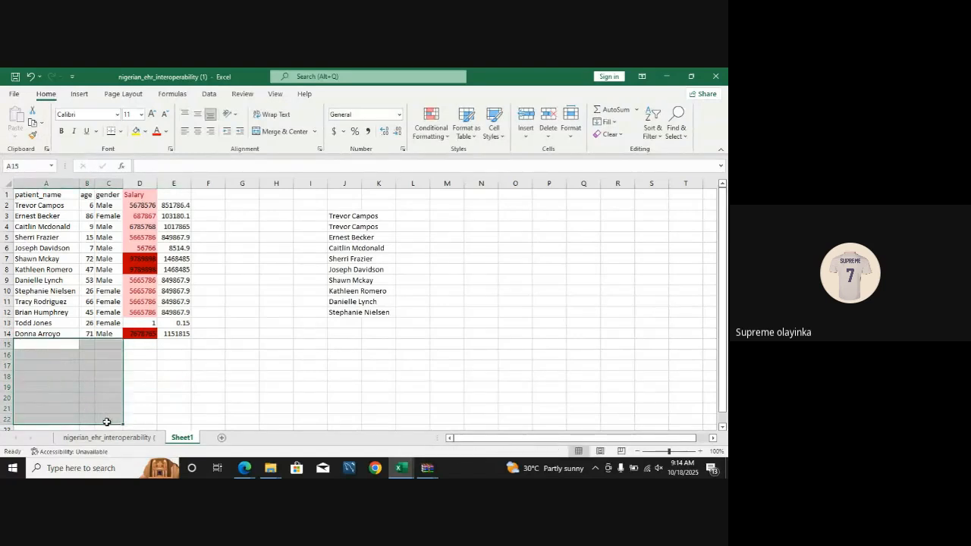
left_click(144, 398)
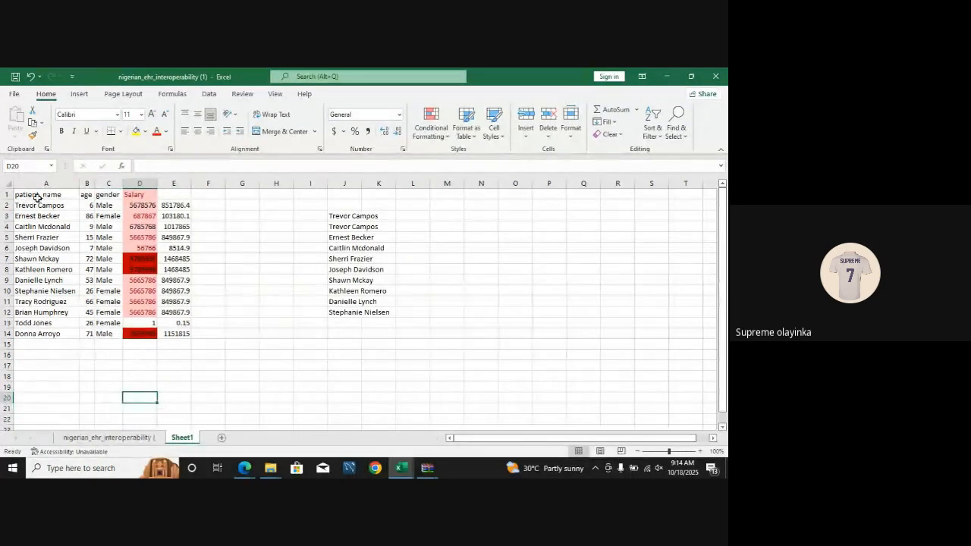
- Enter the column header Raise % in cell E1
left_click(174, 195)
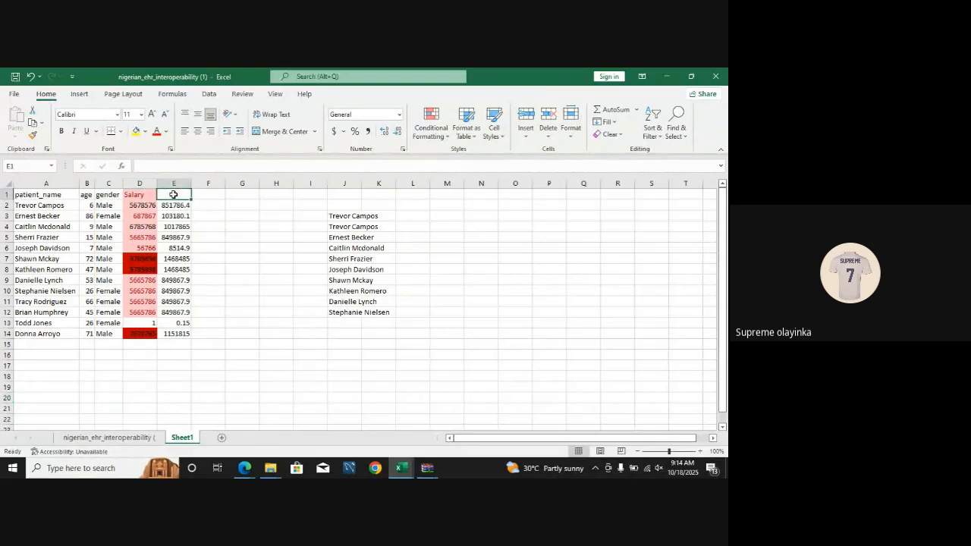
type("Ra")
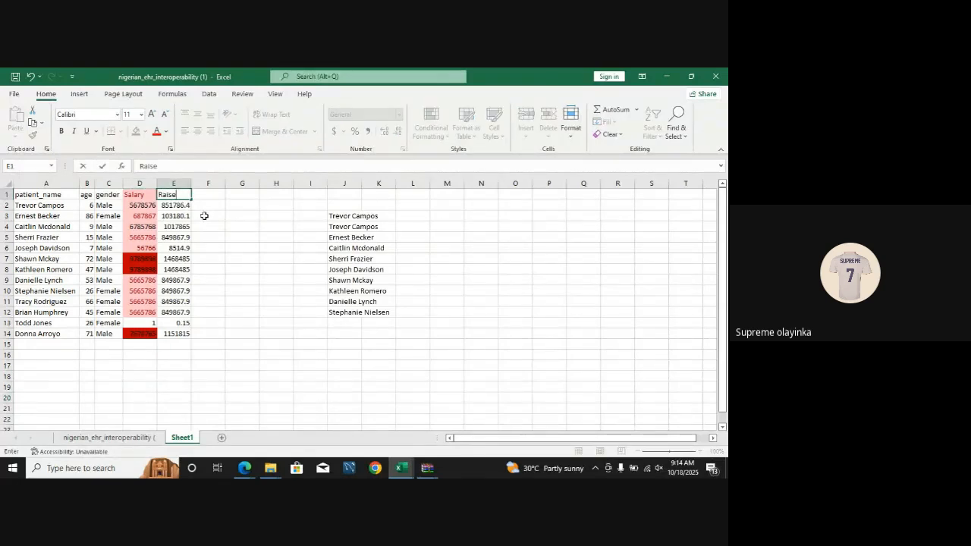
type("ise %")
left_click(237, 235)
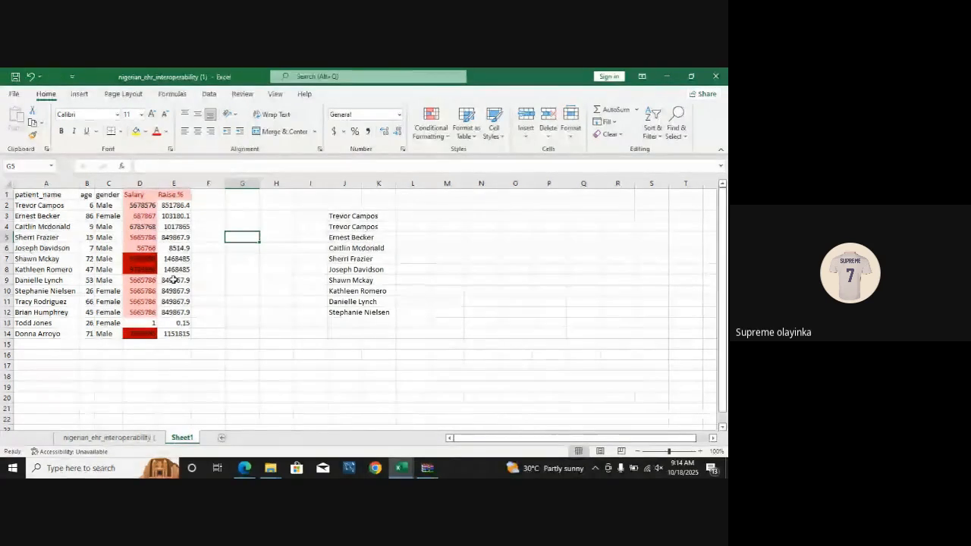
- Clear all formatting from the Salary and Raise % columns in D1:E14, keeping their contents
left_click_drag(142, 198, 167, 335)
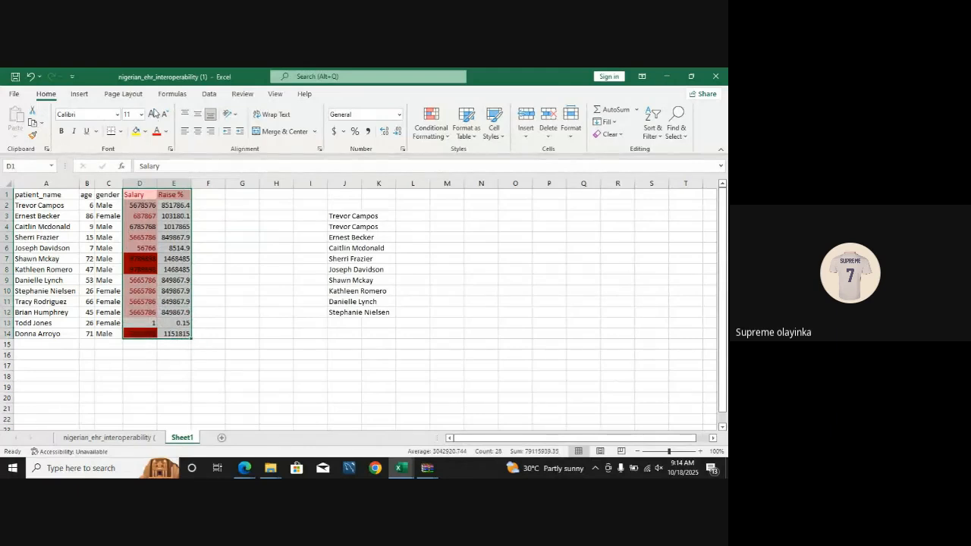
left_click(570, 125)
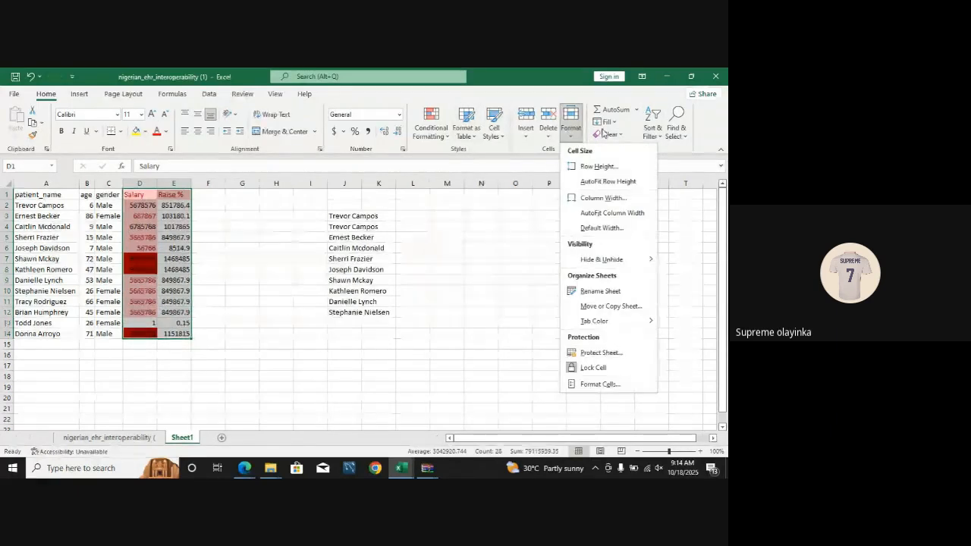
left_click(619, 135)
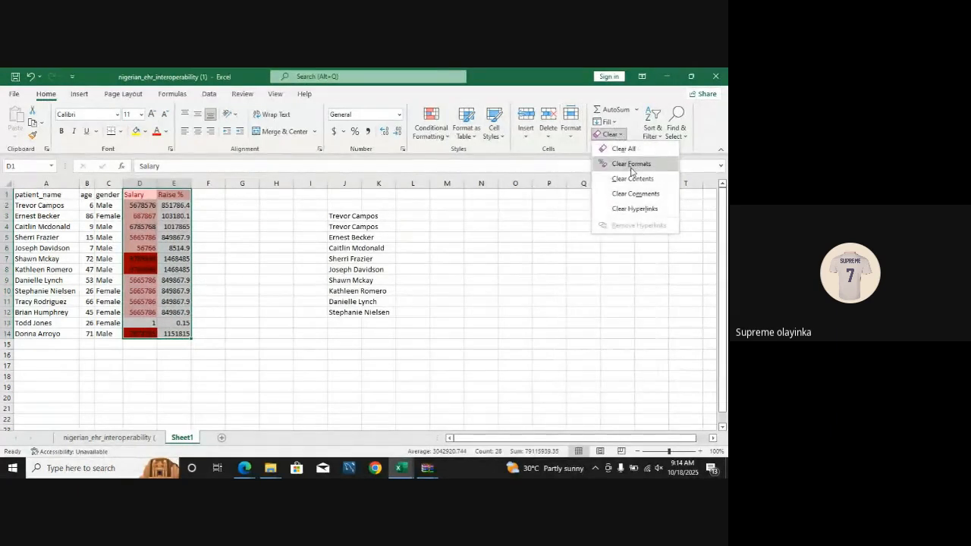
left_click(632, 171)
left_click(271, 241)
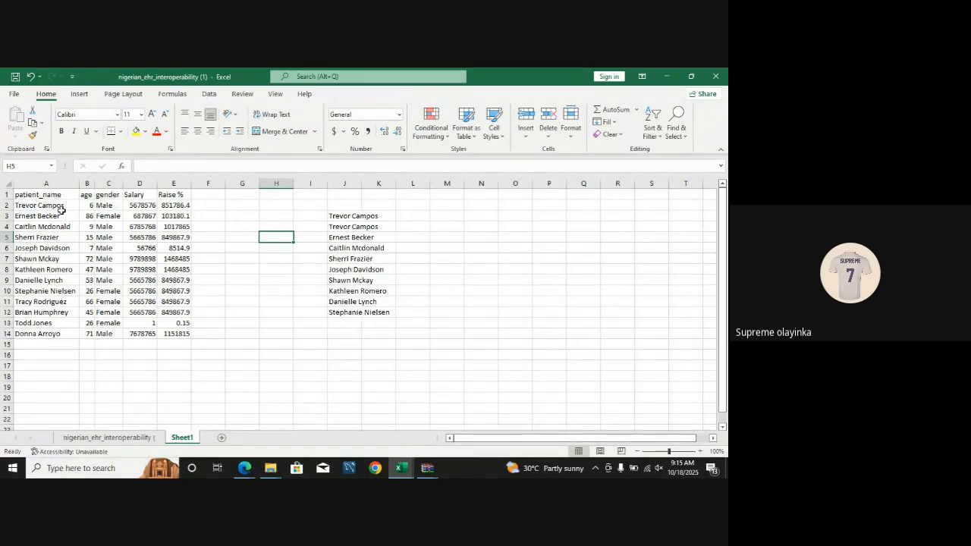
- Copy the patient names in A2:A11 and paste them into column N starting at N4
left_click_drag(38, 205, 47, 302)
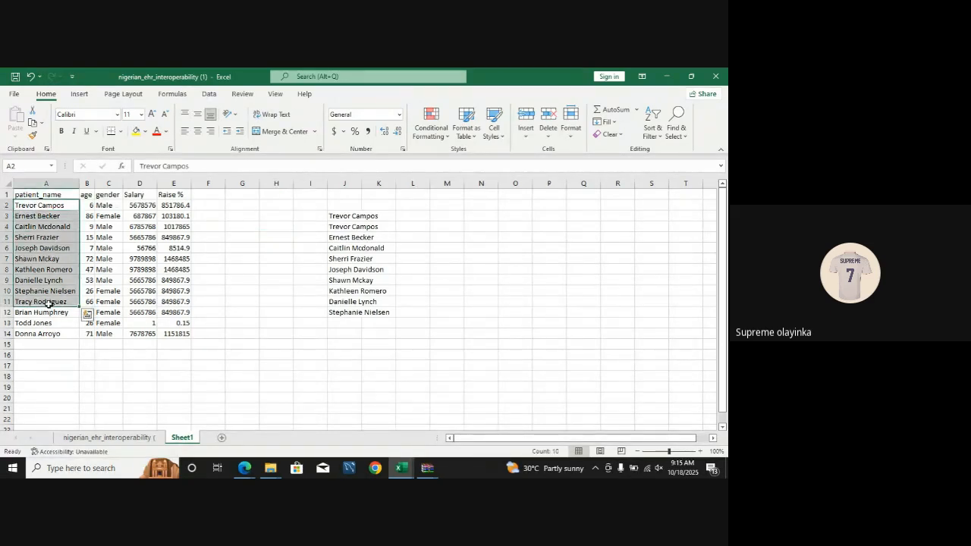
key("ctrl+c")
left_click(478, 227)
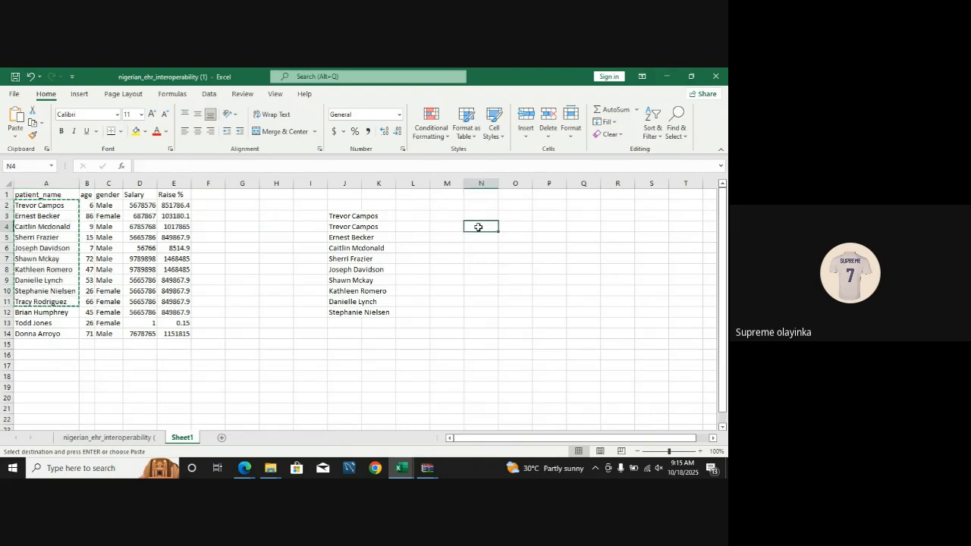
key("ctrl+v")
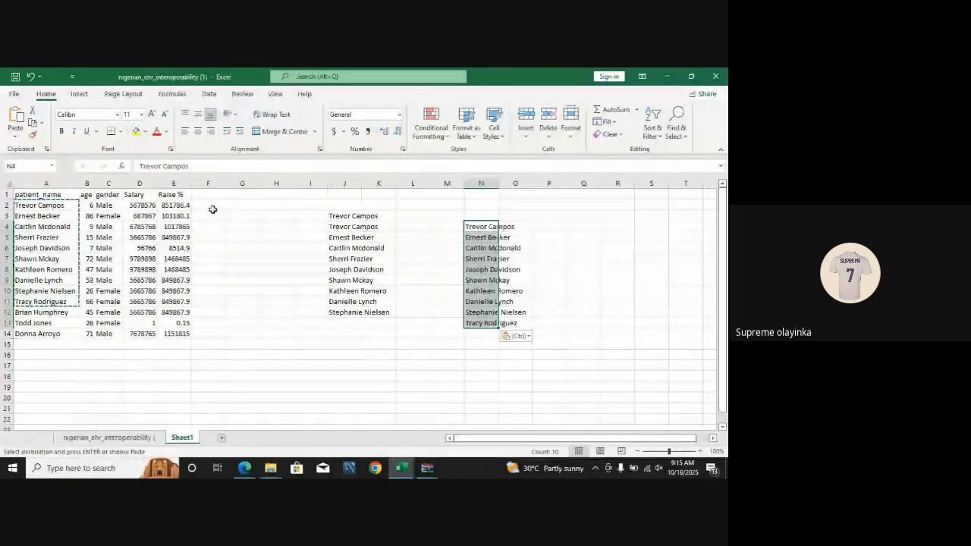
left_click(277, 204)
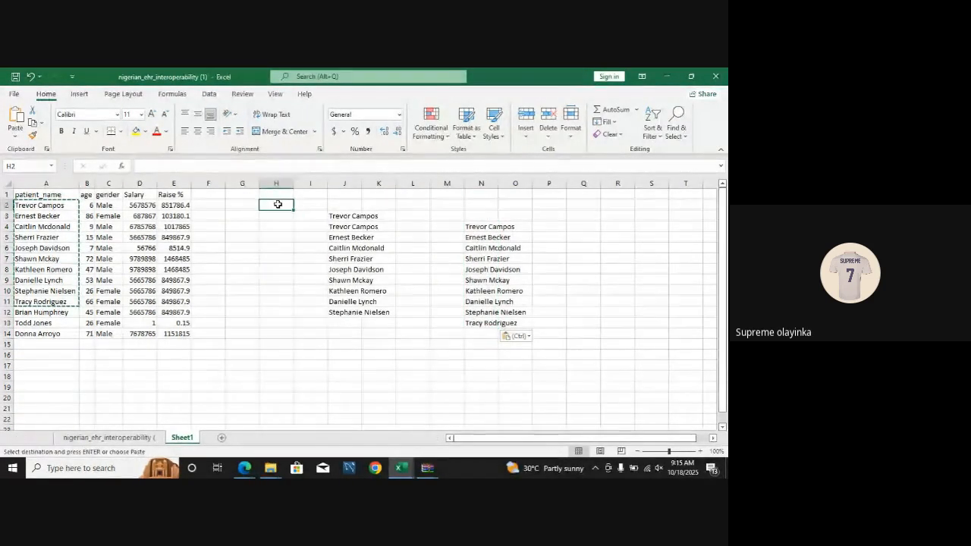
- Try pasting a copy of the Raise % cells E2:E14 into column F starting at F2, and undo the paste
left_click_drag(174, 205, 182, 340)
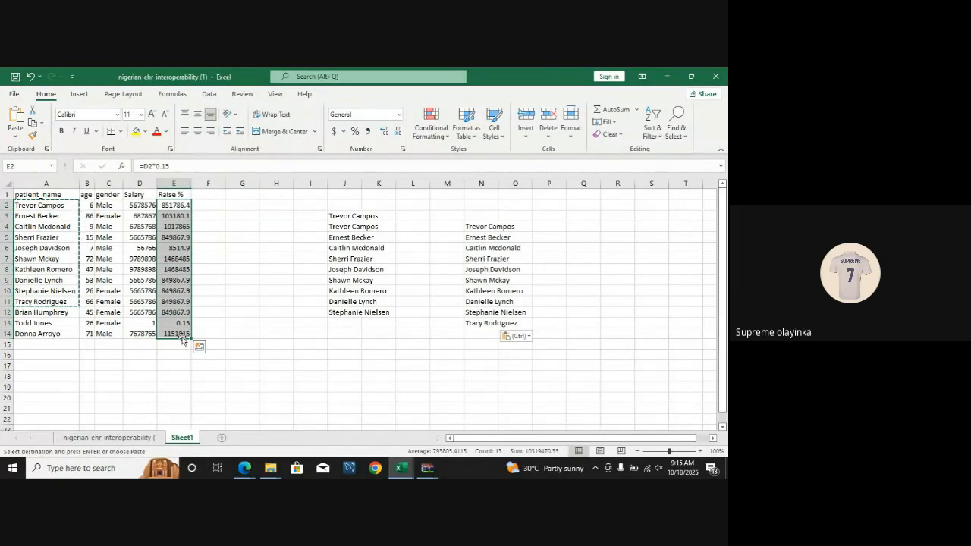
key("ctrl+c")
left_click(205, 206)
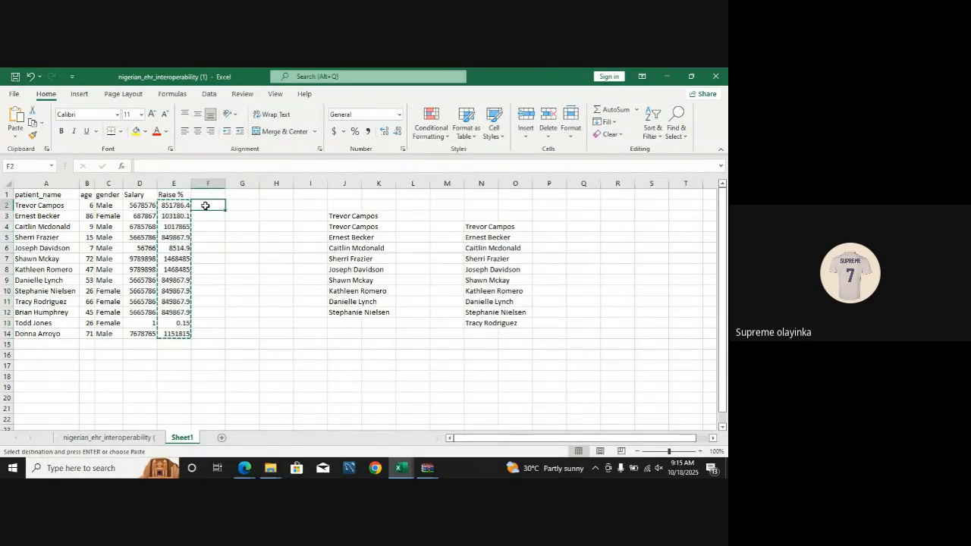
key("ctrl+v")
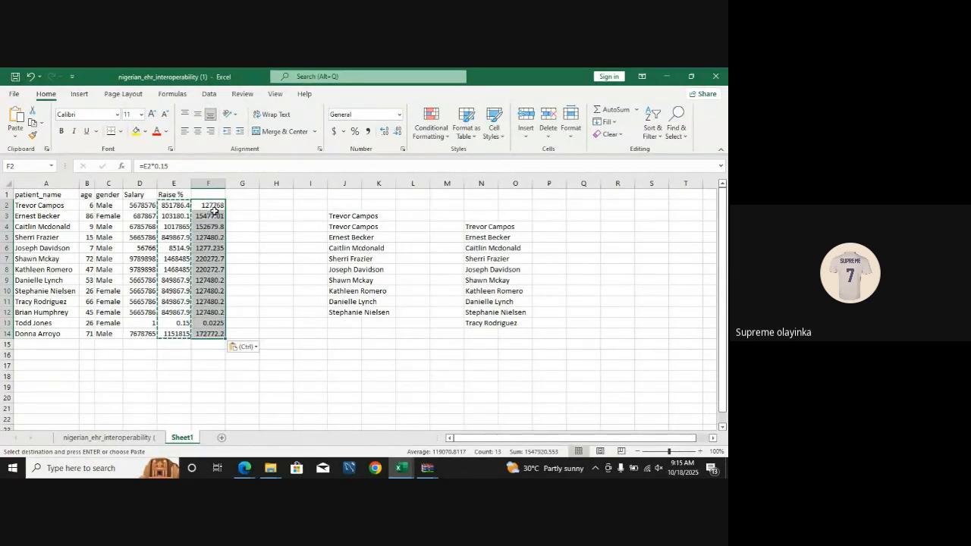
left_click(275, 371)
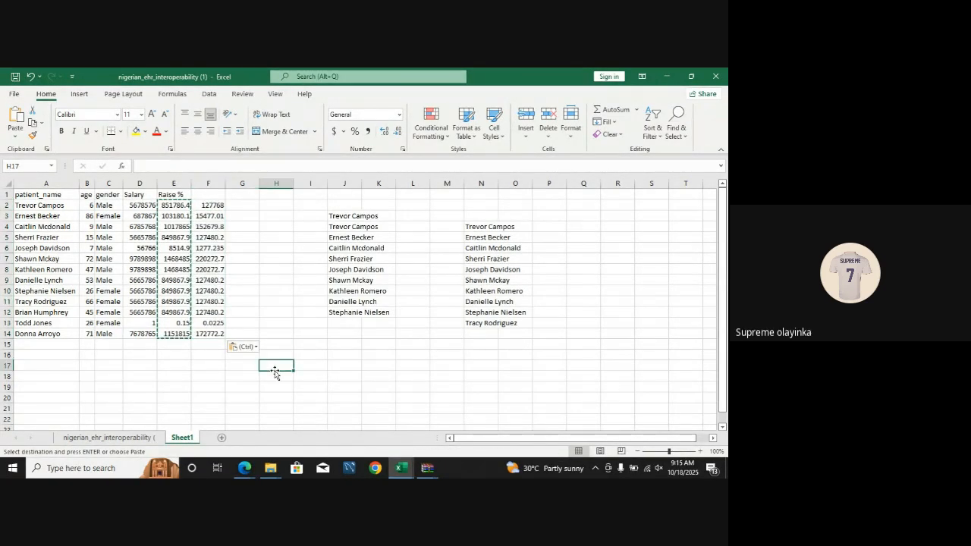
key("ctrl+z")
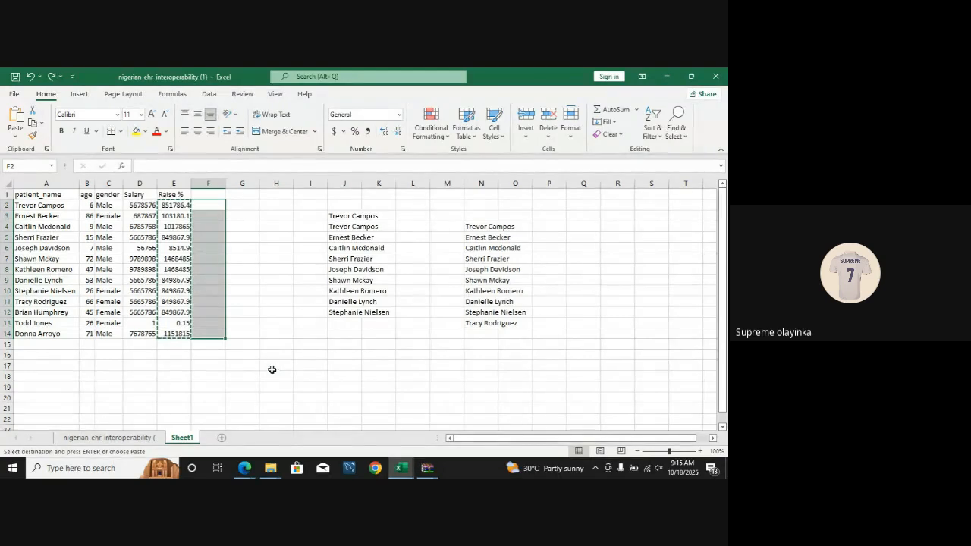
left_click_drag(244, 277, 266, 328)
left_click(265, 329)
key("Escape")
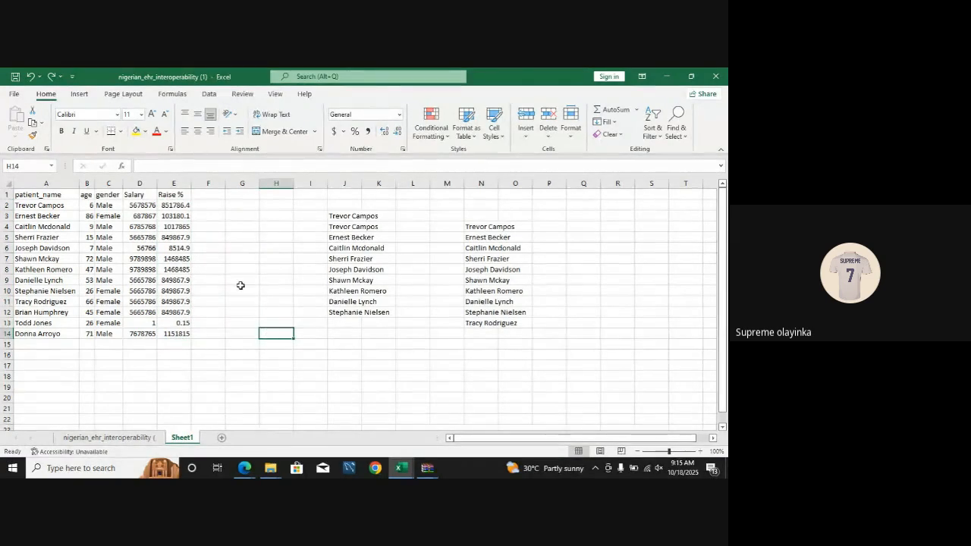
- Copy the Raise % formula in E2 into F2 and view the available paste options
left_click(201, 205)
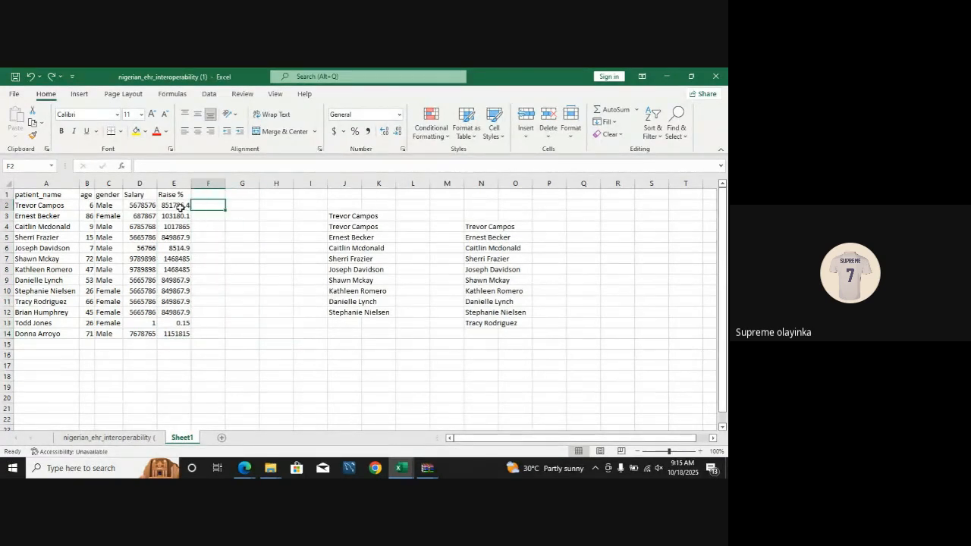
left_click(180, 206)
key("ctrl+c")
left_click(204, 208)
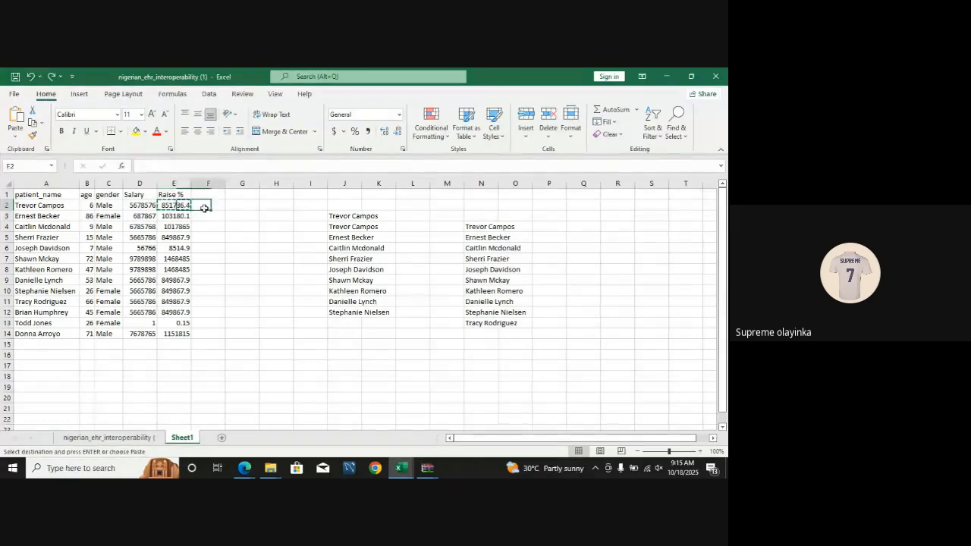
key("ctrl+v")
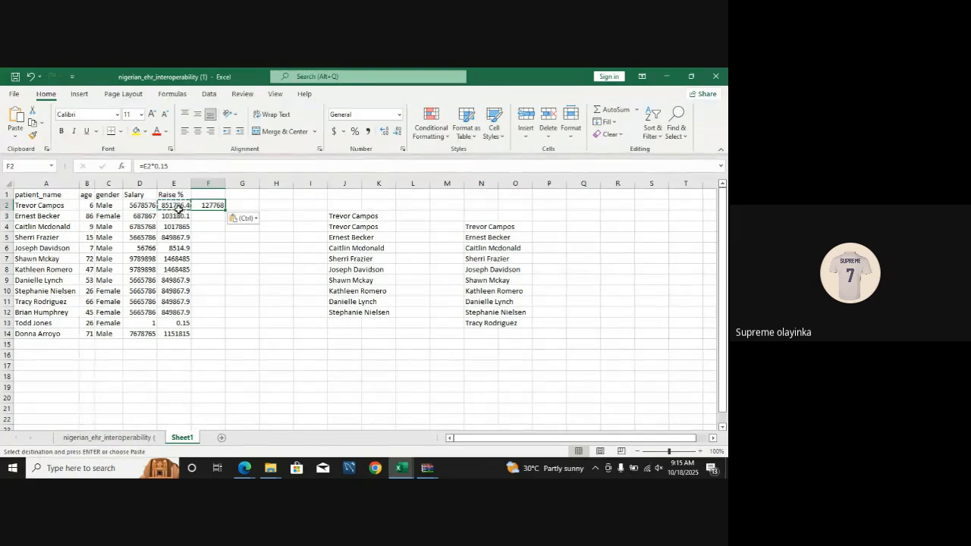
left_click(239, 203)
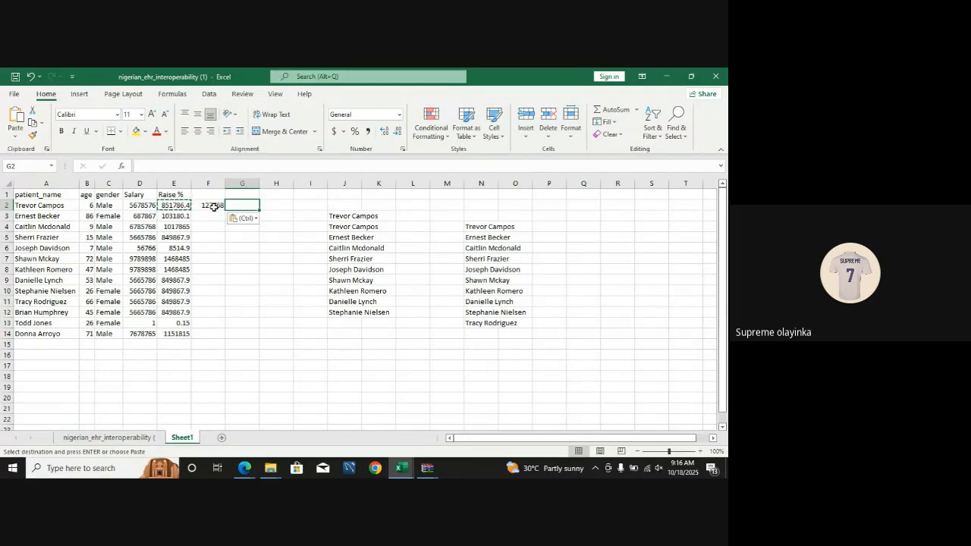
left_click(213, 206)
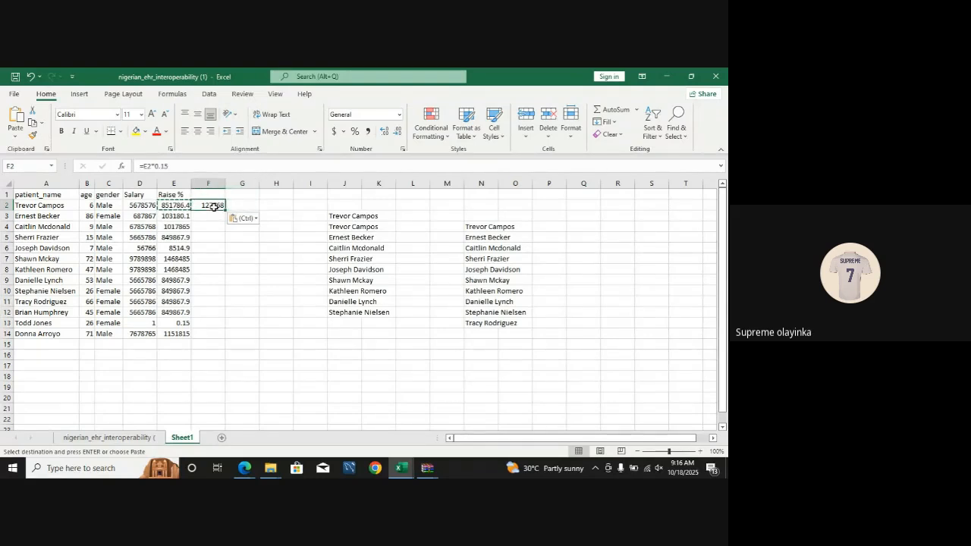
left_click(256, 219)
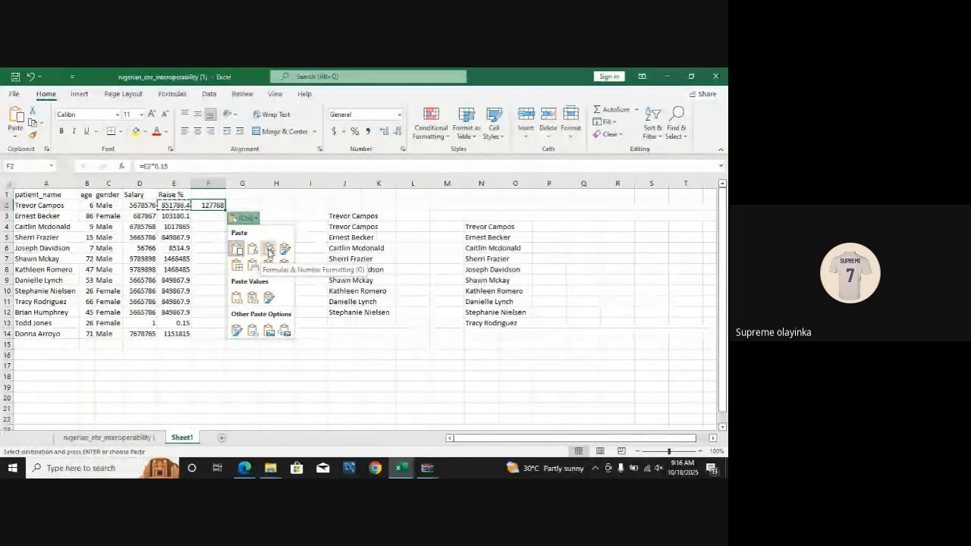
left_click(219, 239)
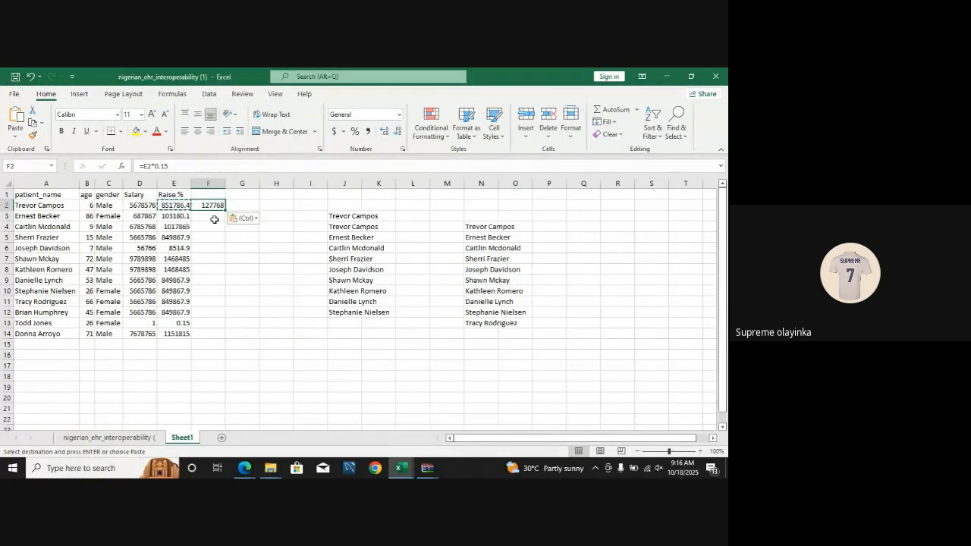
- Format the Raise % values in E3:E14 to show three decimal places
left_click(179, 184)
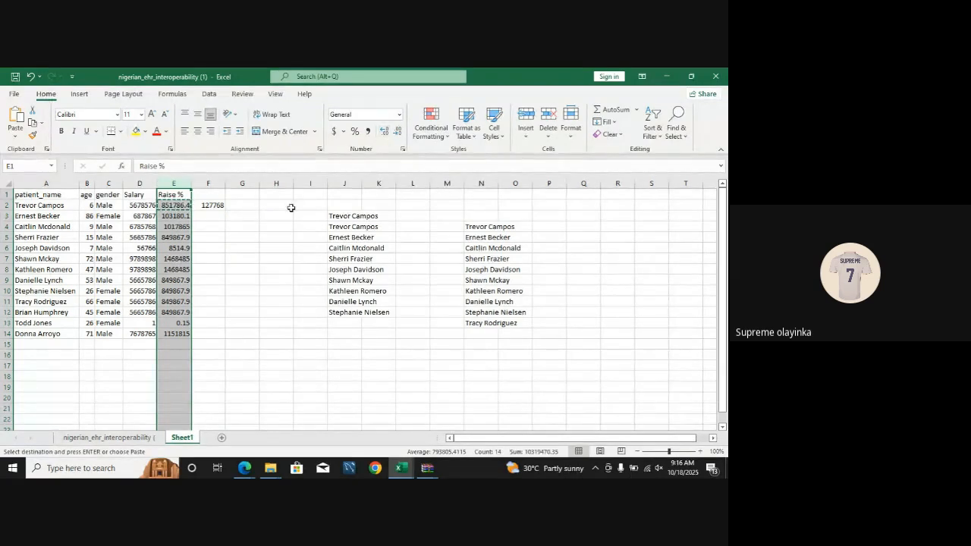
left_click(241, 216)
left_click_drag(176, 216, 175, 334)
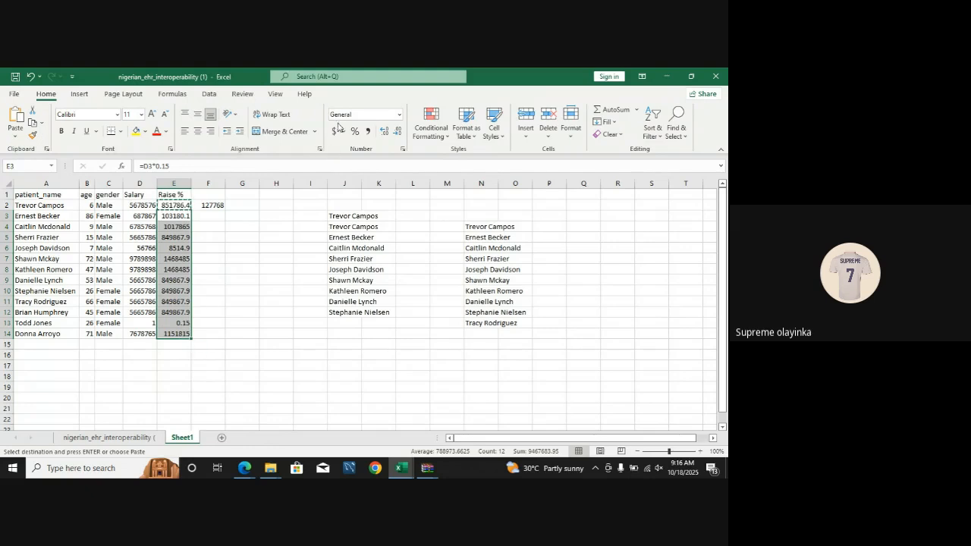
left_click(387, 131)
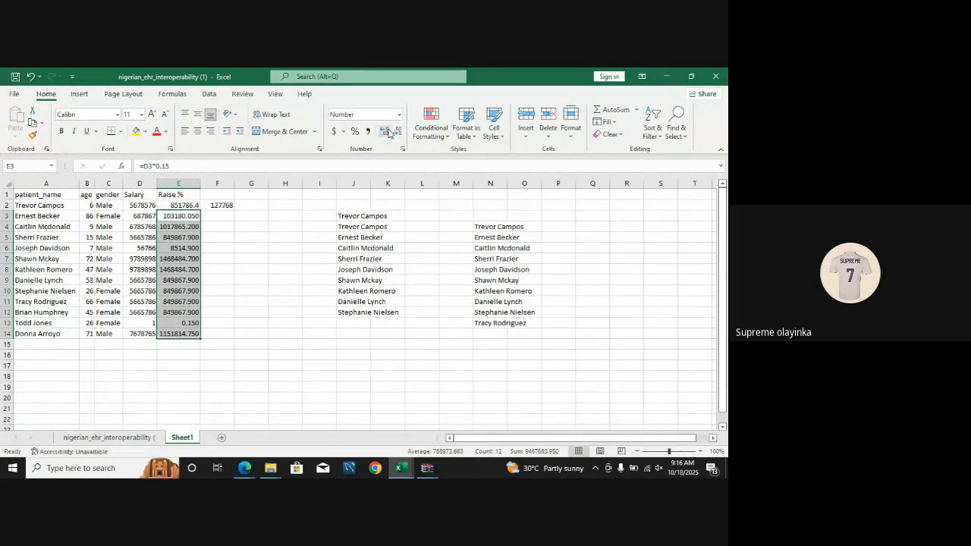
left_click(278, 220)
- Clear F2 and paste the Raise % cell E2 into it using the Formulas paste option
left_click(215, 206)
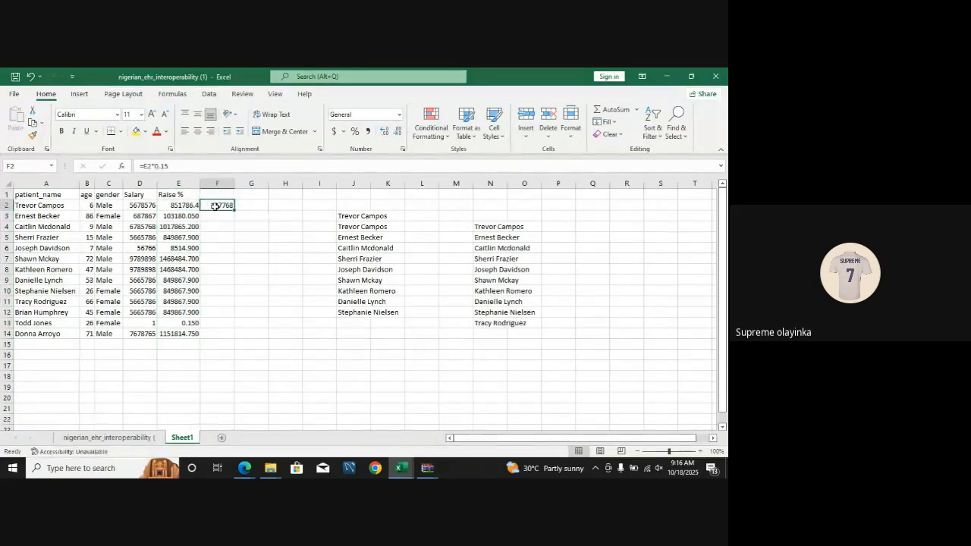
left_click(188, 207)
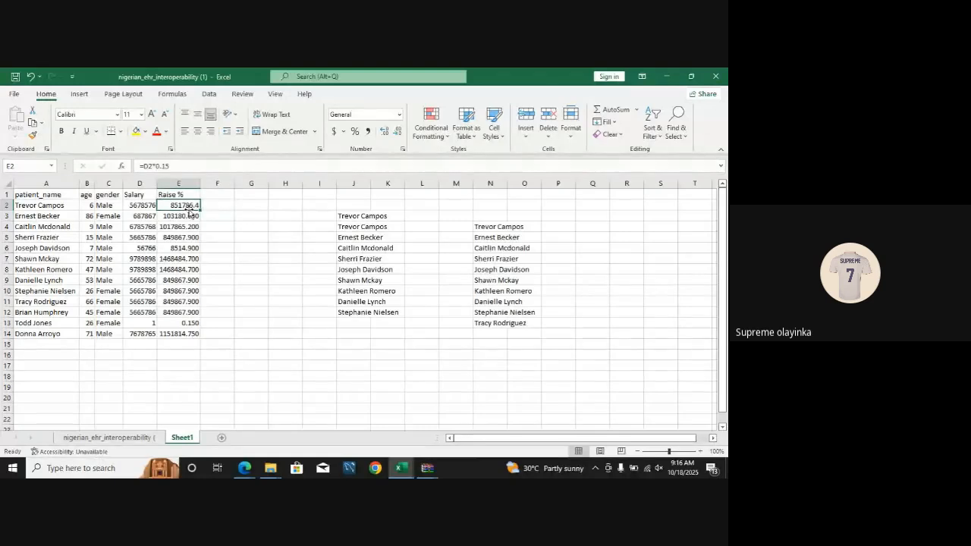
key("ctrl+c")
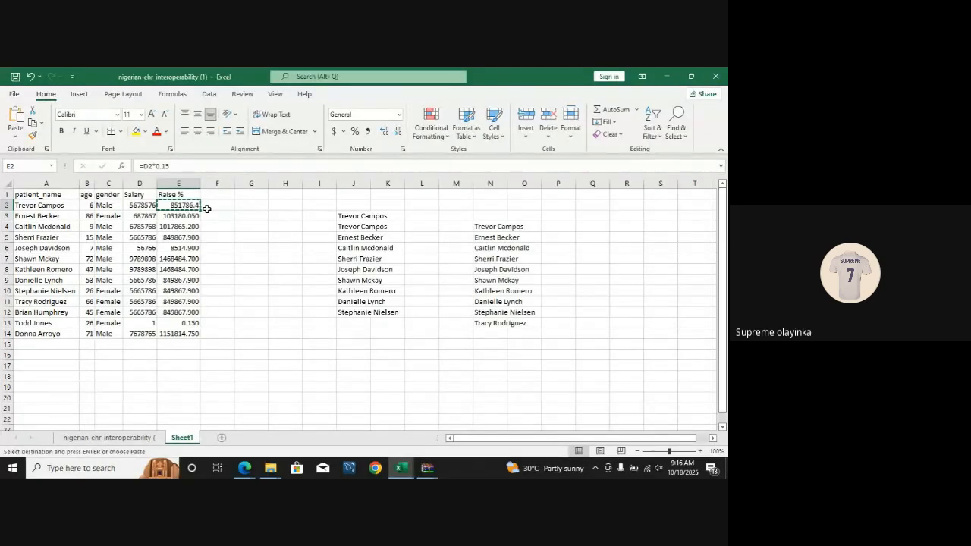
left_click(212, 206)
key("ctrl+v")
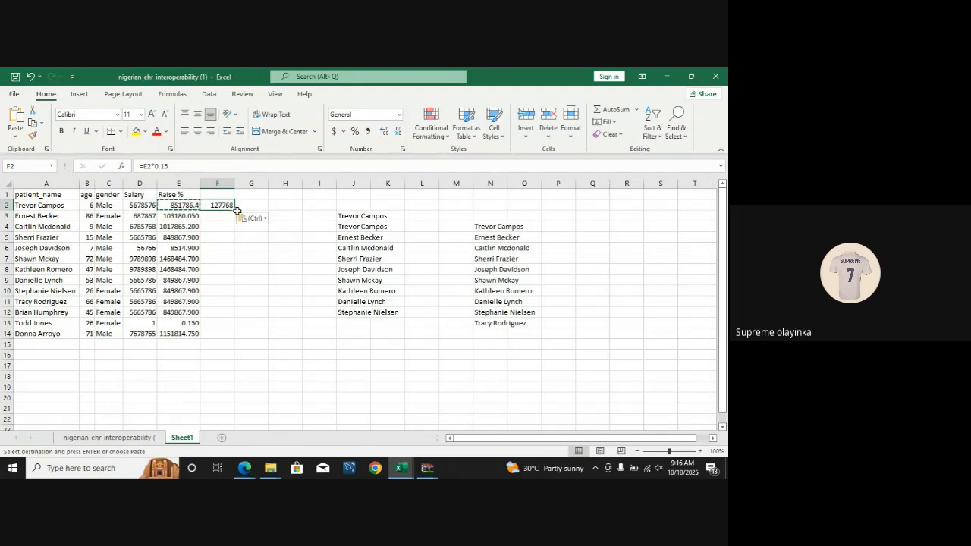
left_click(254, 219)
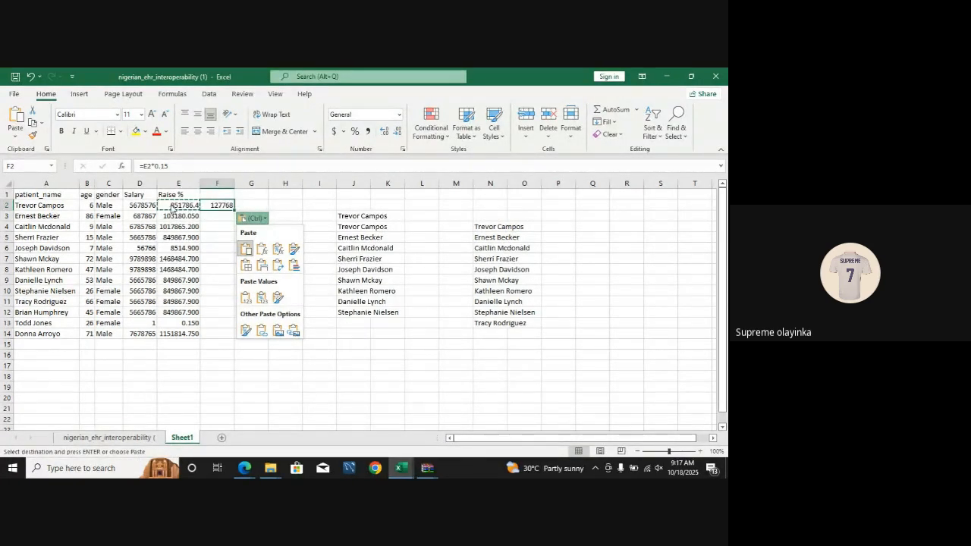
left_click(261, 250)
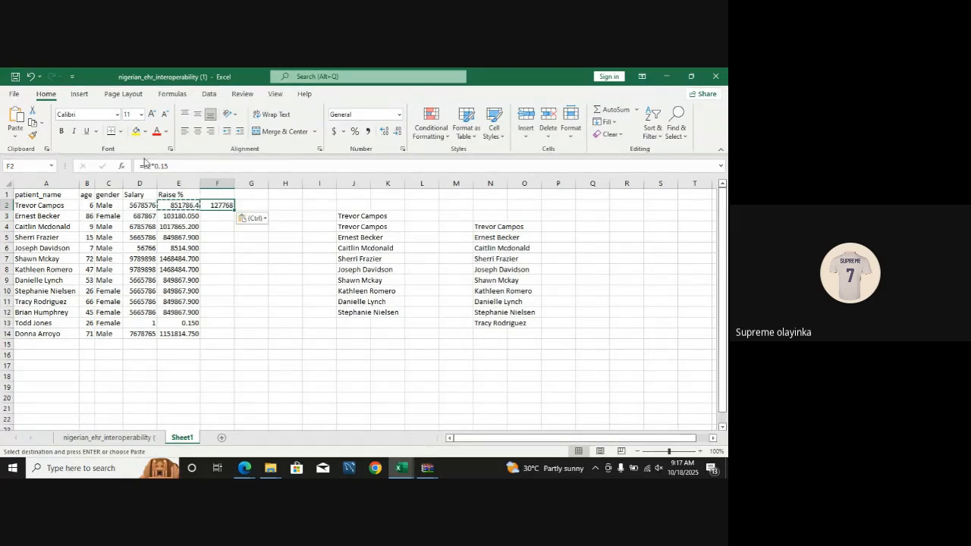
- Compare the formulas in E2 and F2, try filling F2 down to F8, and undo the fill
left_click(190, 205)
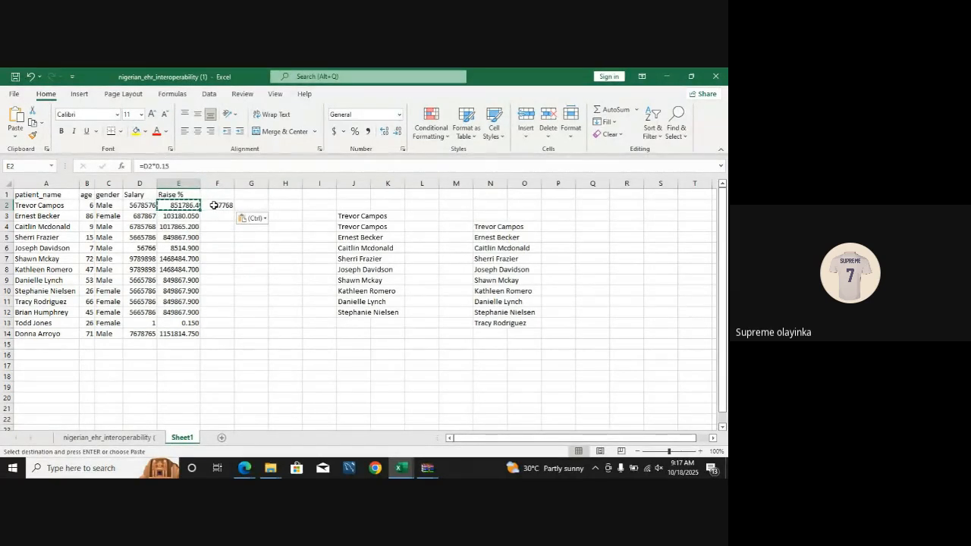
left_click(214, 205)
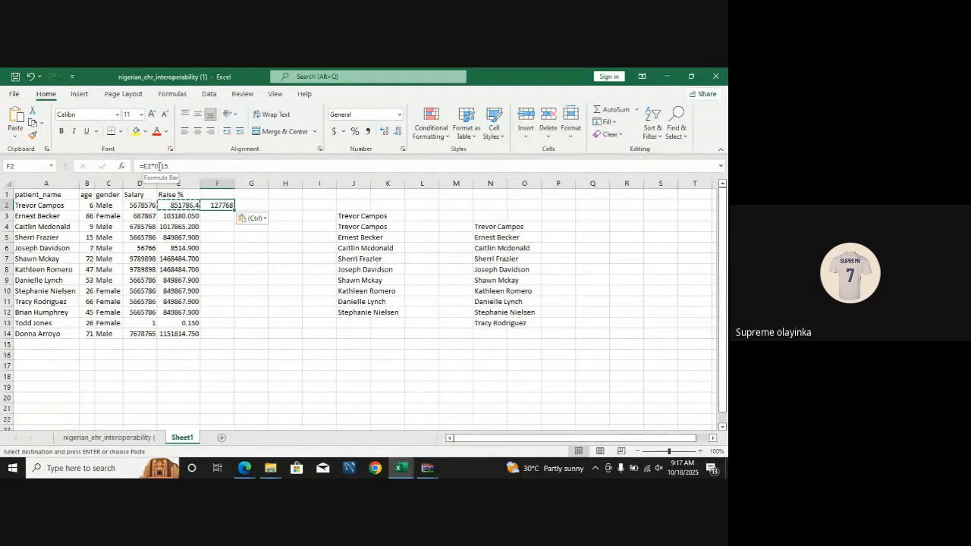
left_click(254, 219)
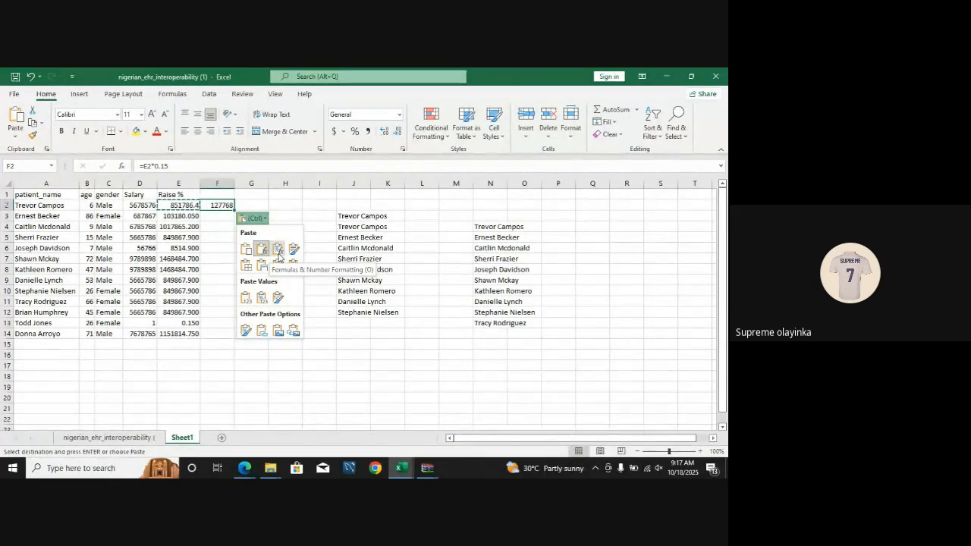
left_click(235, 212)
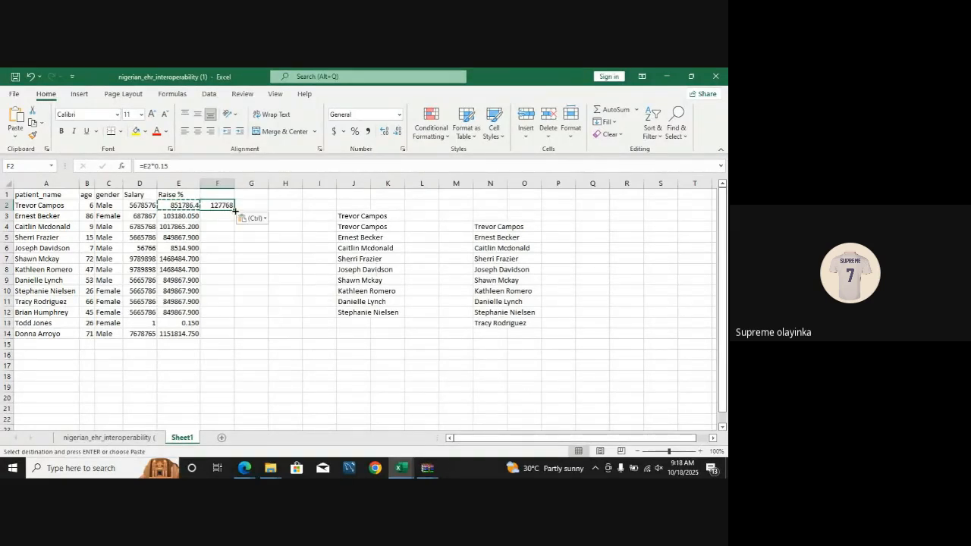
left_click_drag(233, 207, 231, 271)
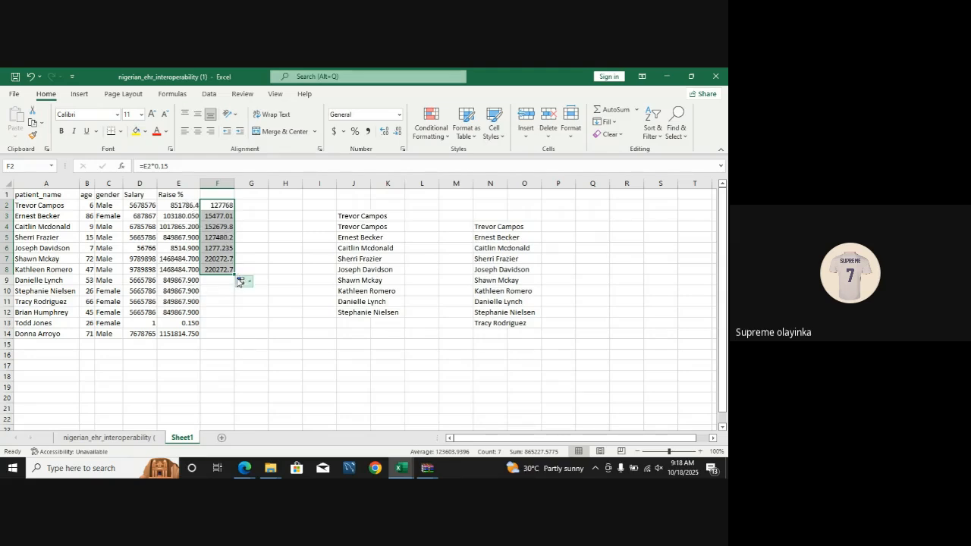
key("ctrl+z")
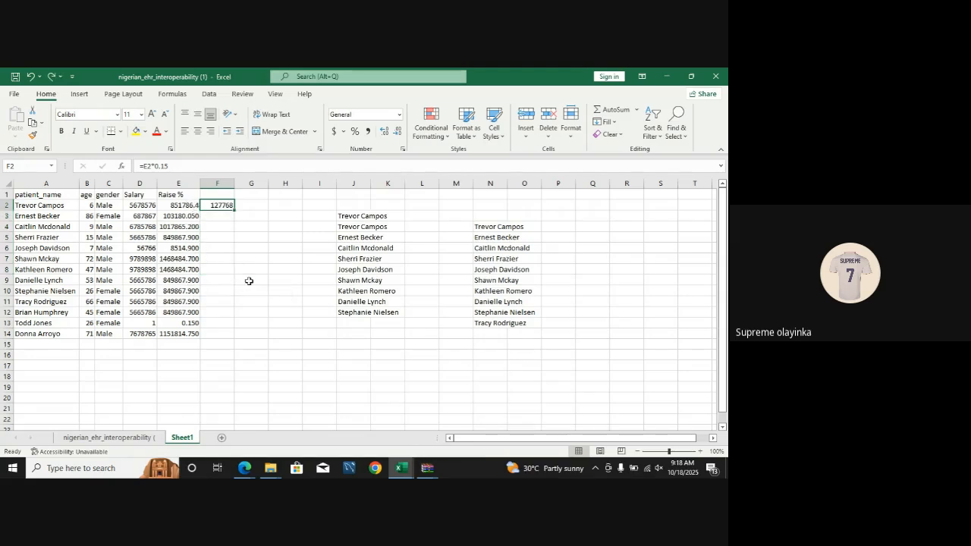
- Delete the formula in F2, leaving the cell empty
double_click(225, 204)
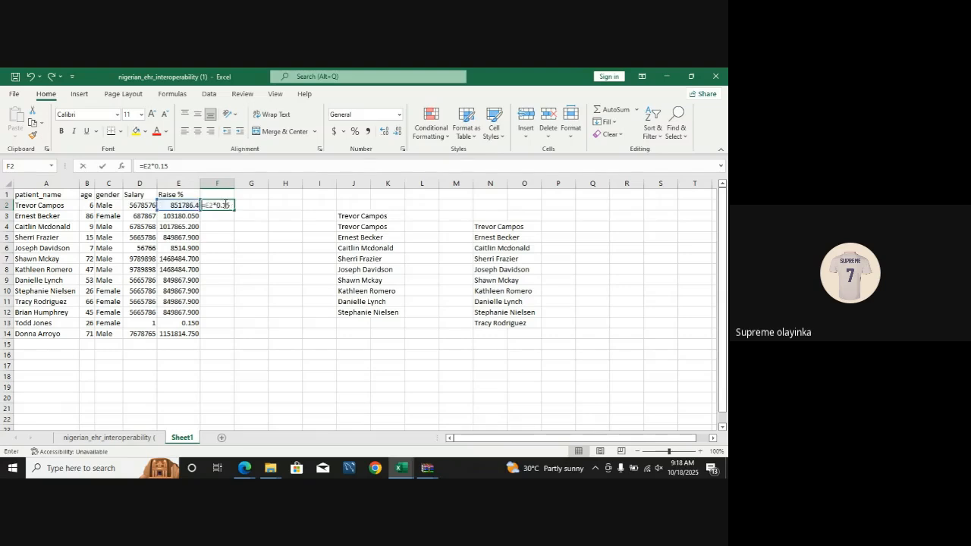
key("BackSpace")
key("BackSpace")
key("BackSpace")
key("BackSpace")
key("BackSpace")
key("BackSpace")
key("BackSpace")
key("BackSpace")
left_click(255, 210)
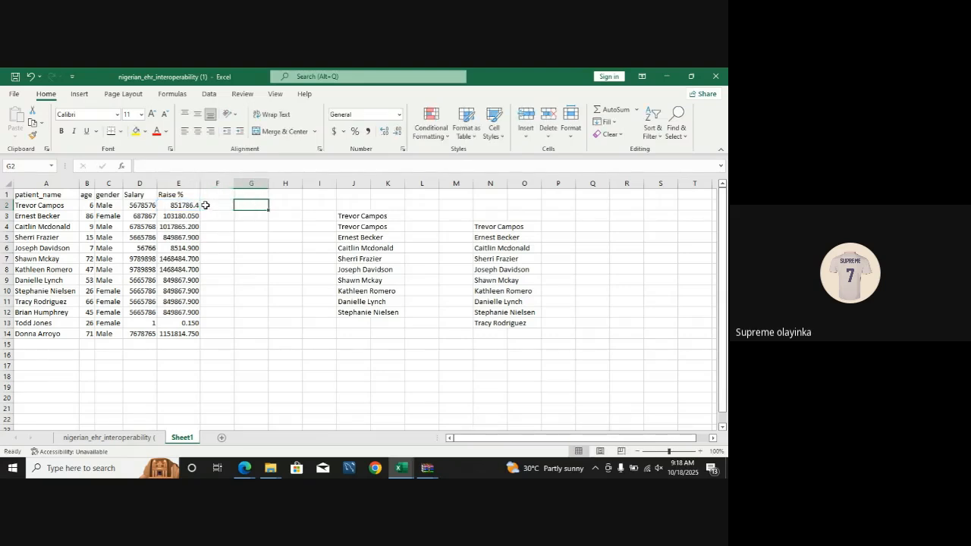
- Copy the Raise % cell E2 and paste it into F2 as a value only
left_click(211, 207)
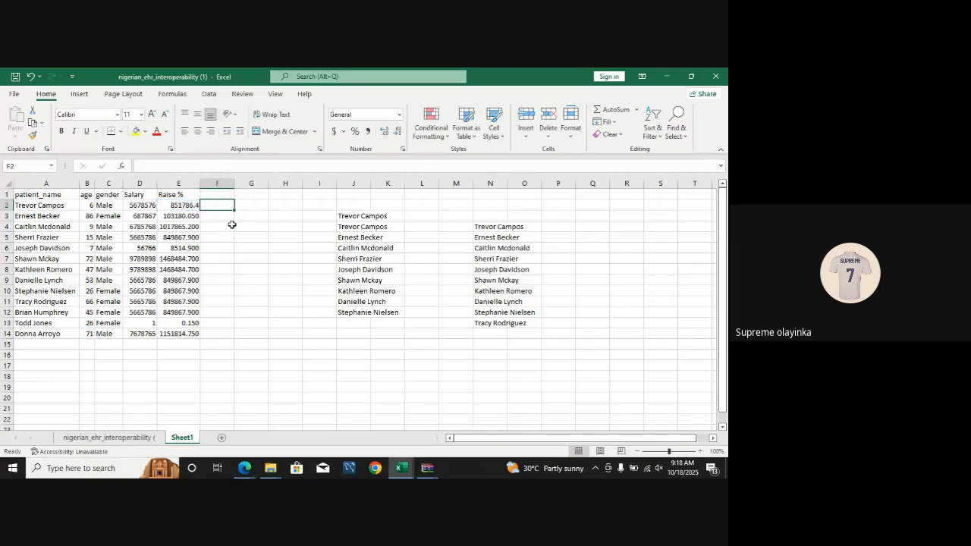
left_click(190, 206)
key("ctrl+c")
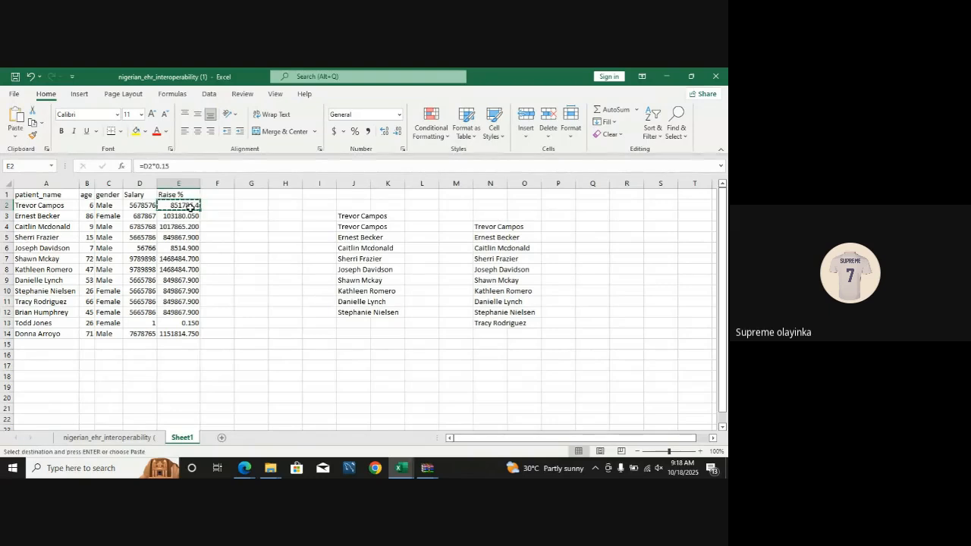
left_click(207, 206)
key("ctrl+v")
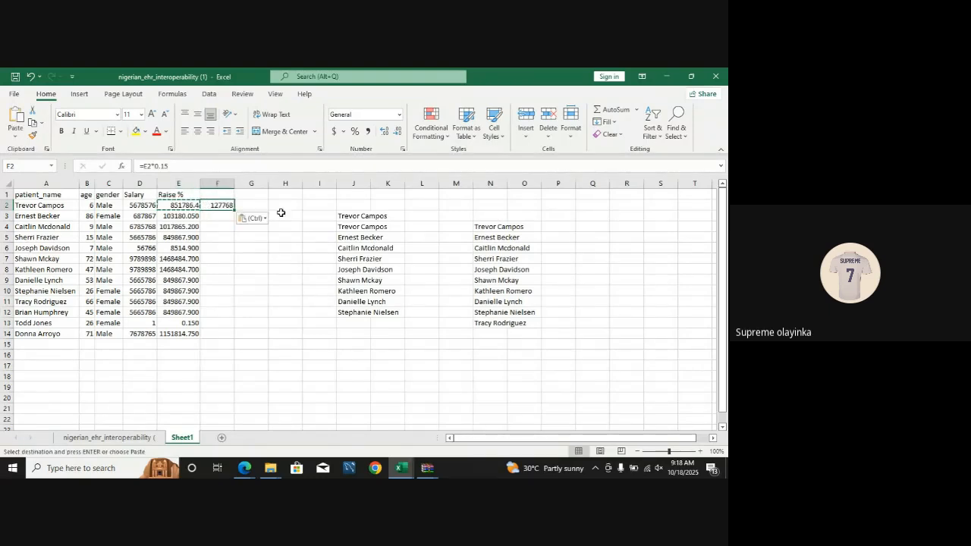
left_click(255, 219)
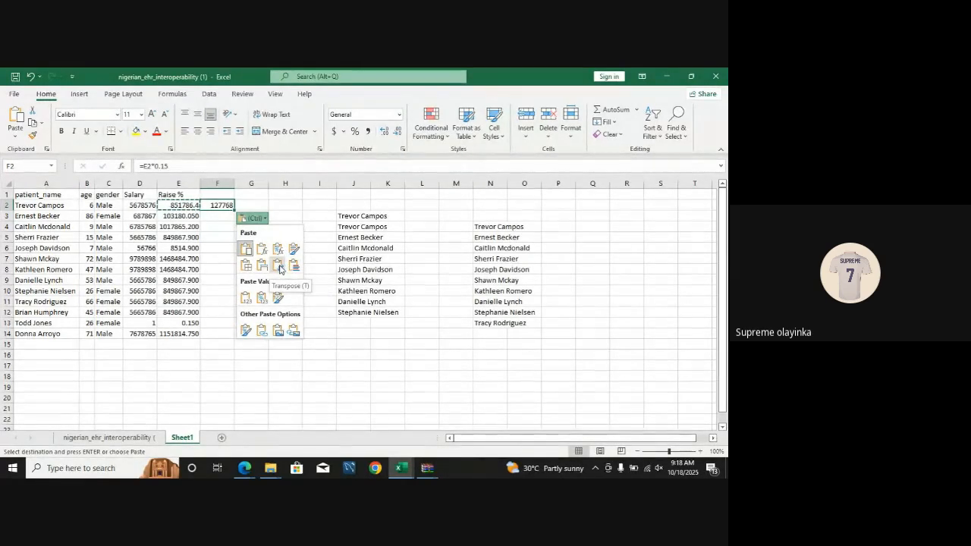
left_click(246, 299)
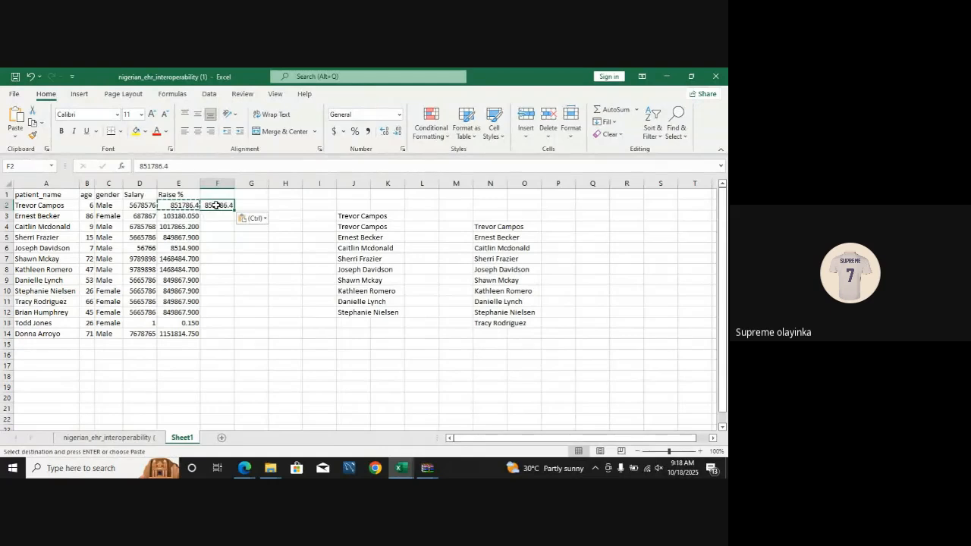
- Try filling the value in F2 down to F10 and again down to F14, undoing each fill
left_click_drag(233, 210, 241, 300)
left_click_drag(251, 334, 220, 344)
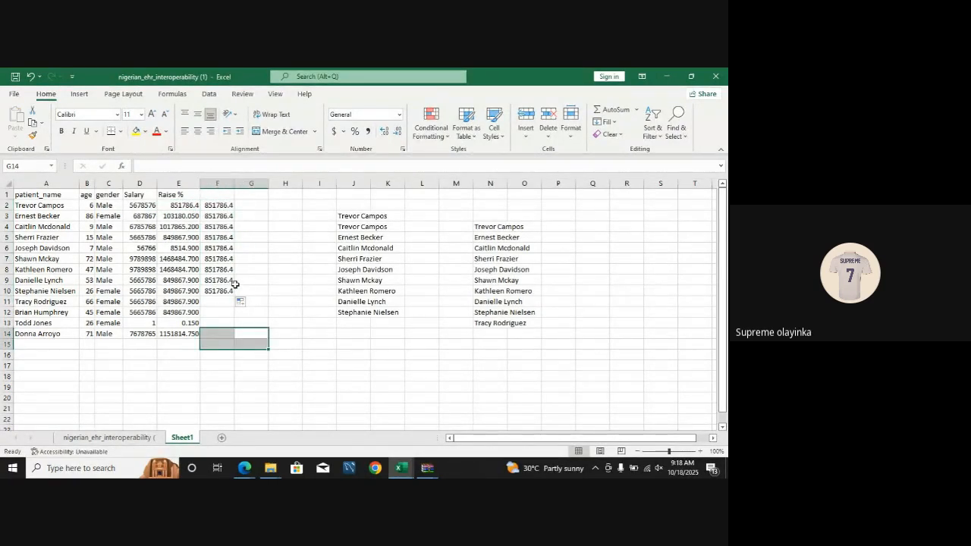
key("ctrl+z")
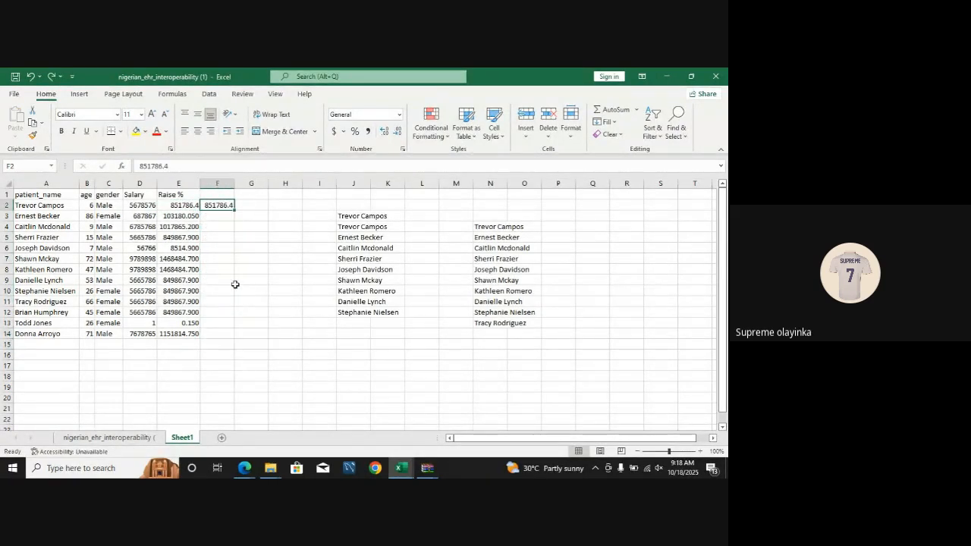
double_click(232, 211)
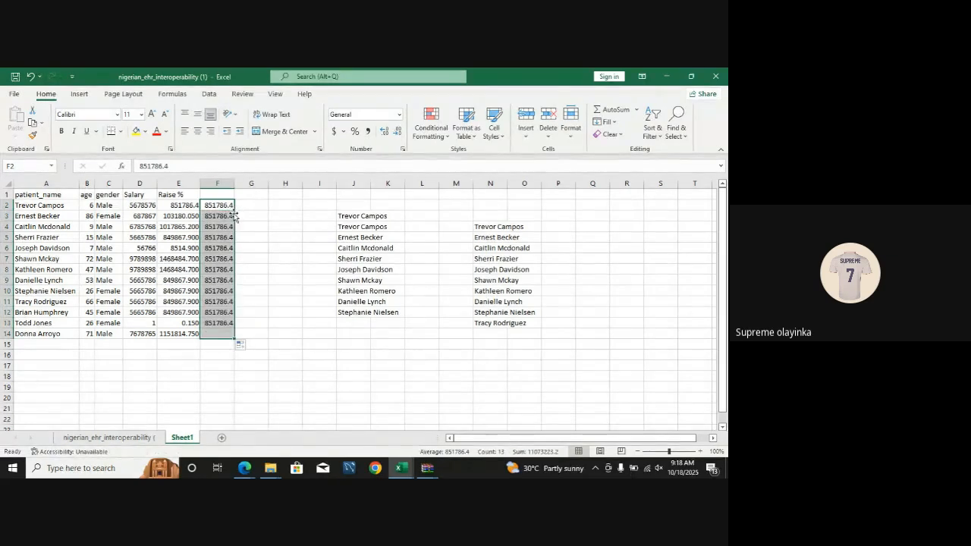
left_click(263, 246)
key("ctrl+z")
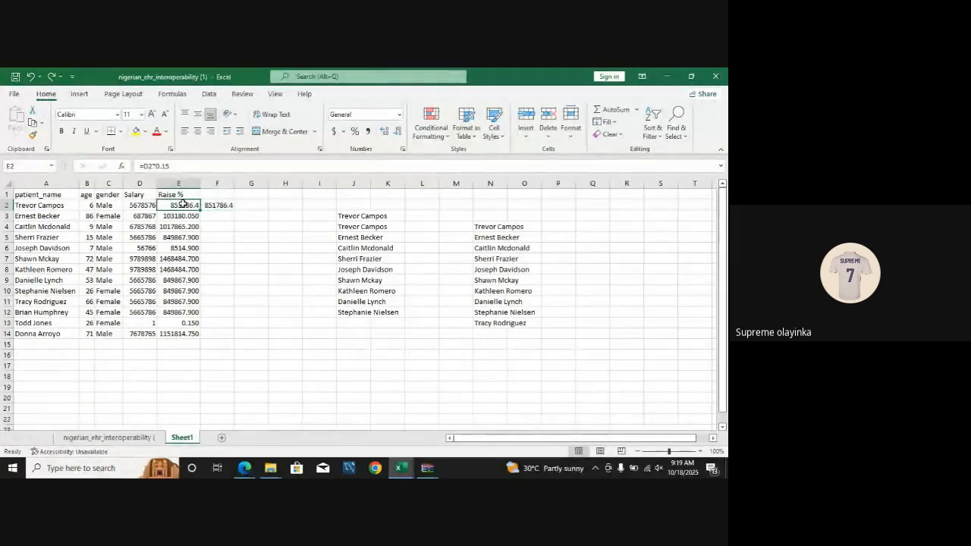
left_click(214, 219)
type("=")
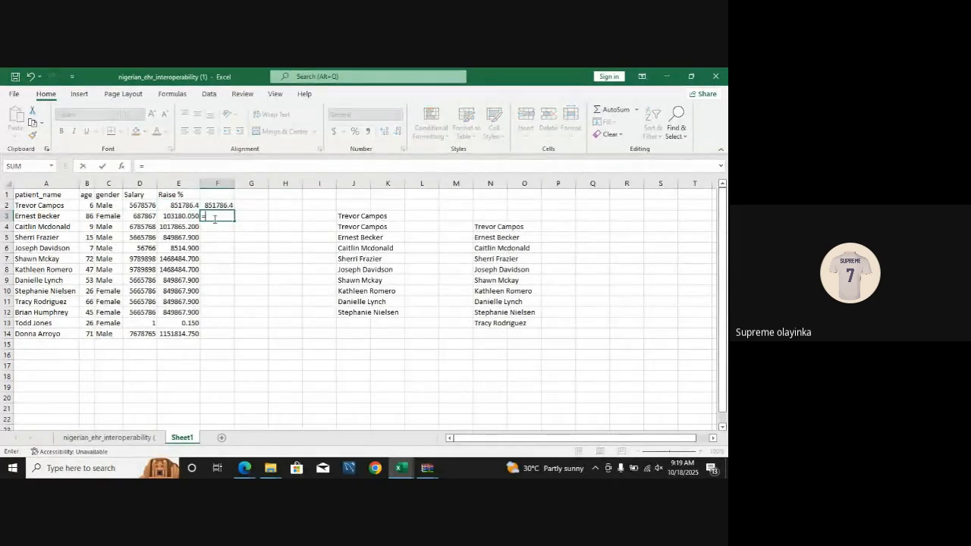
key("BackSpace")
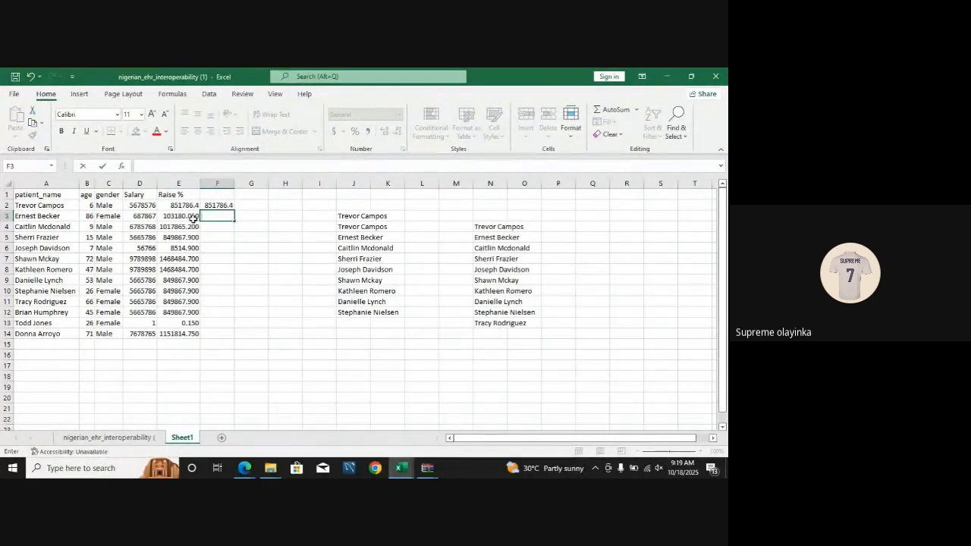
- Copy the Raise % cell E3 and paste it into F3 as a value only
left_click(185, 217)
key("ctrl+c")
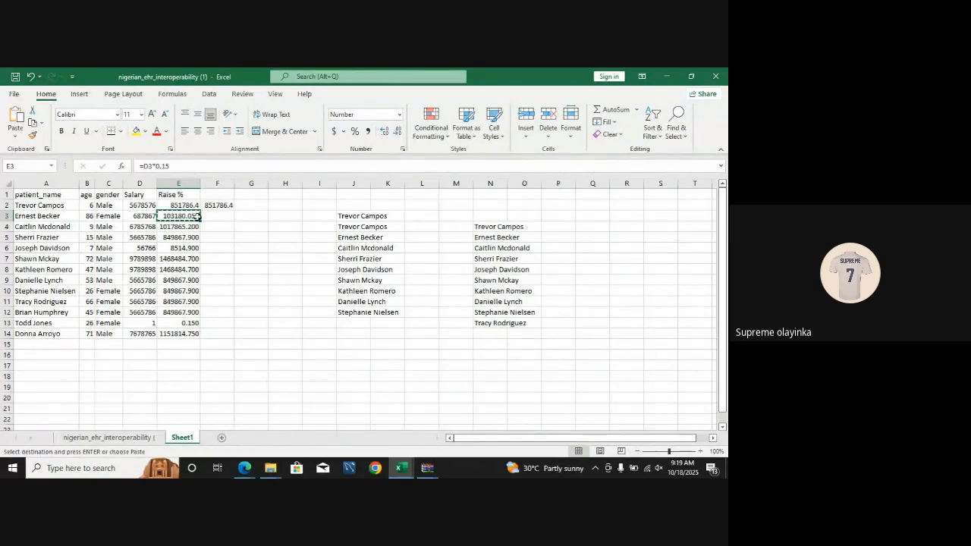
left_click(209, 217)
key("ctrl+v")
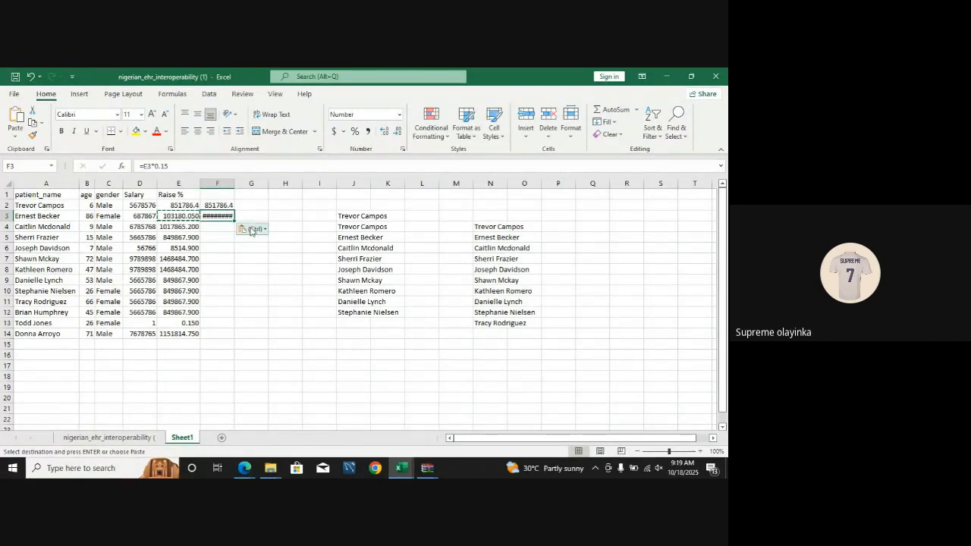
left_click(257, 235)
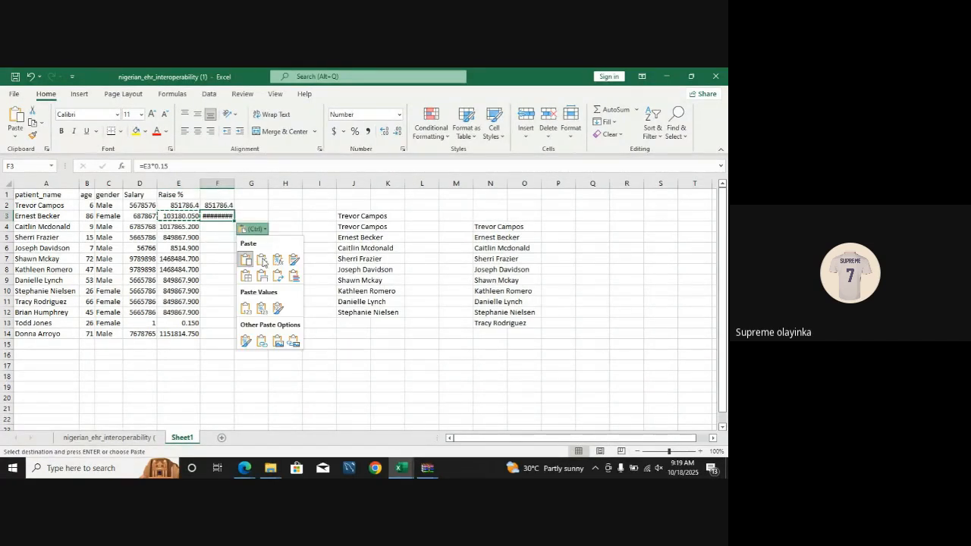
left_click(241, 304)
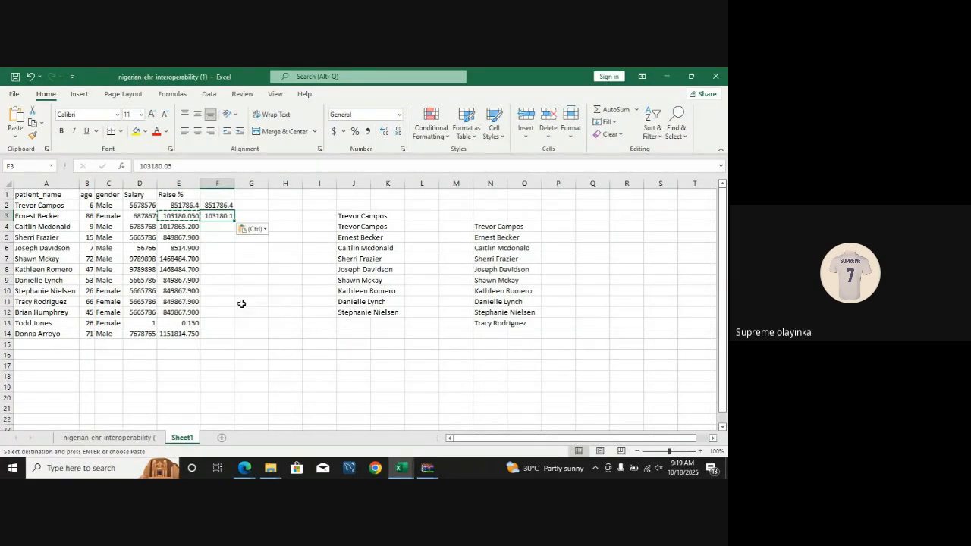
- Try filling F2:F3 down to F14 and the value in F3 alone down to F14, undoing each fill
left_click(231, 206)
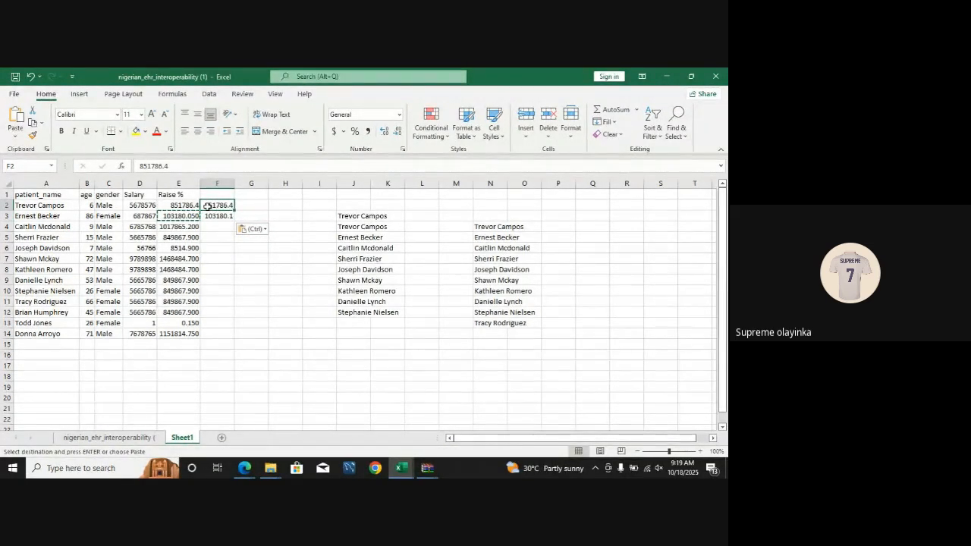
left_click_drag(207, 206, 235, 219)
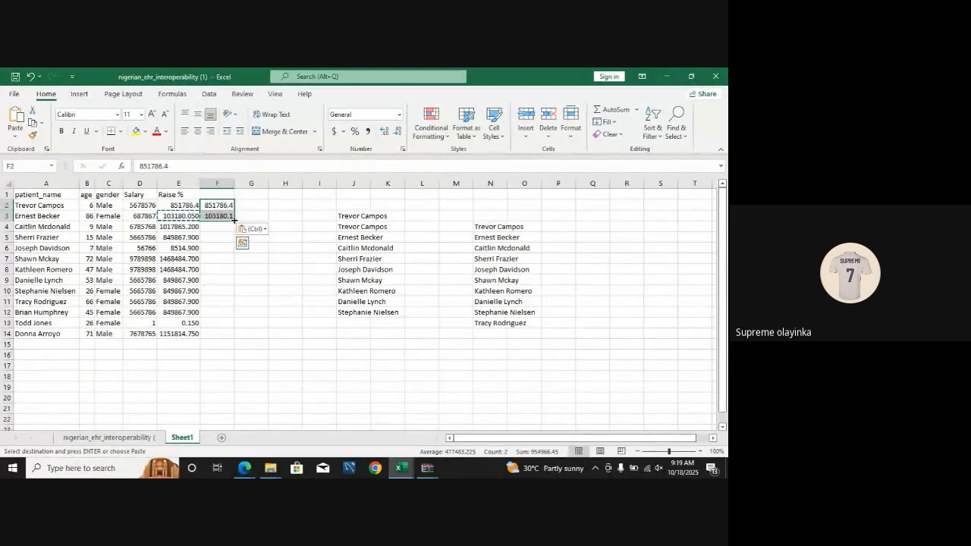
double_click(235, 220)
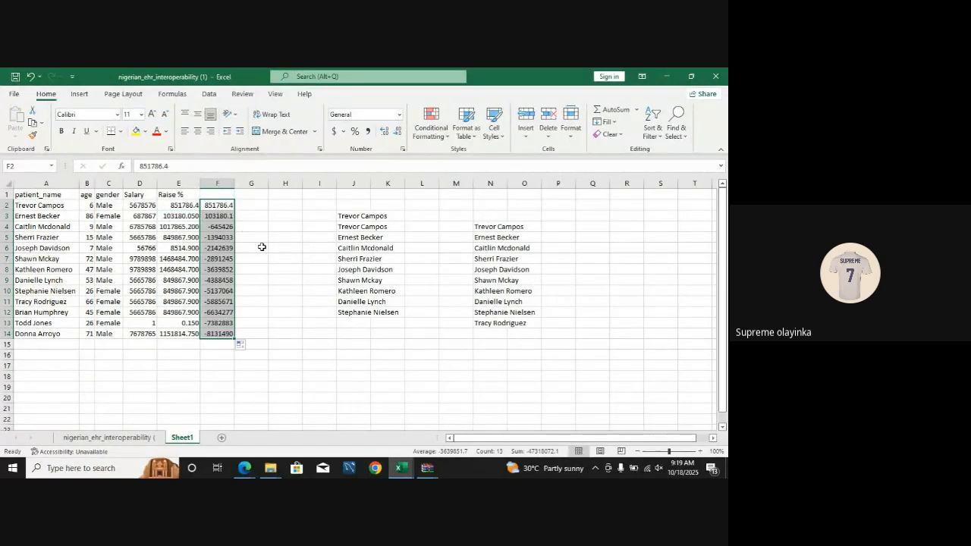
key("ctrl+z")
left_click(256, 214)
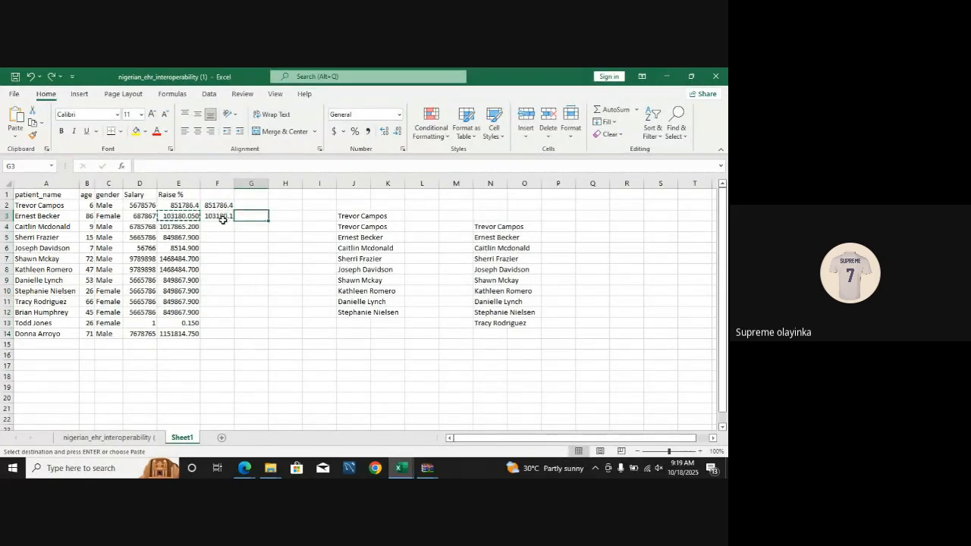
left_click(222, 216)
double_click(233, 220)
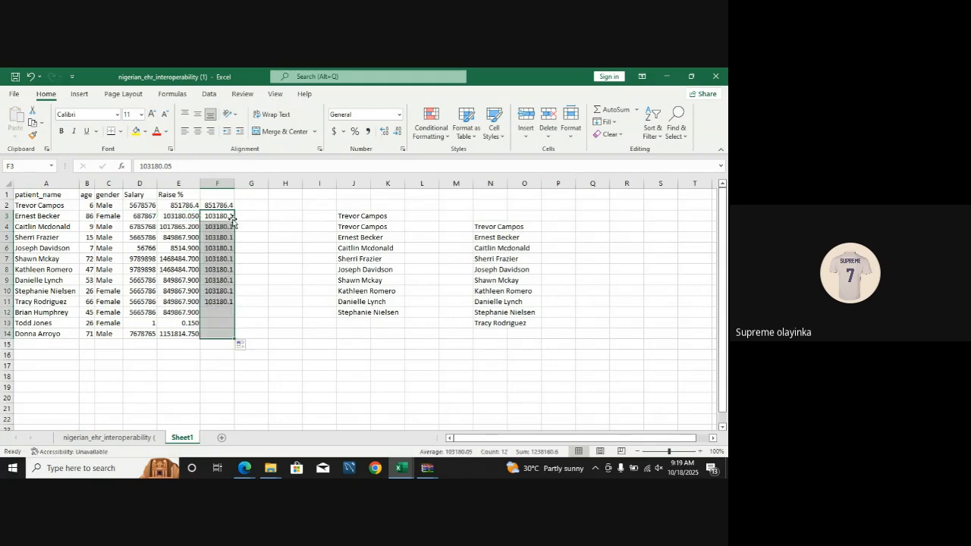
key("ctrl+z")
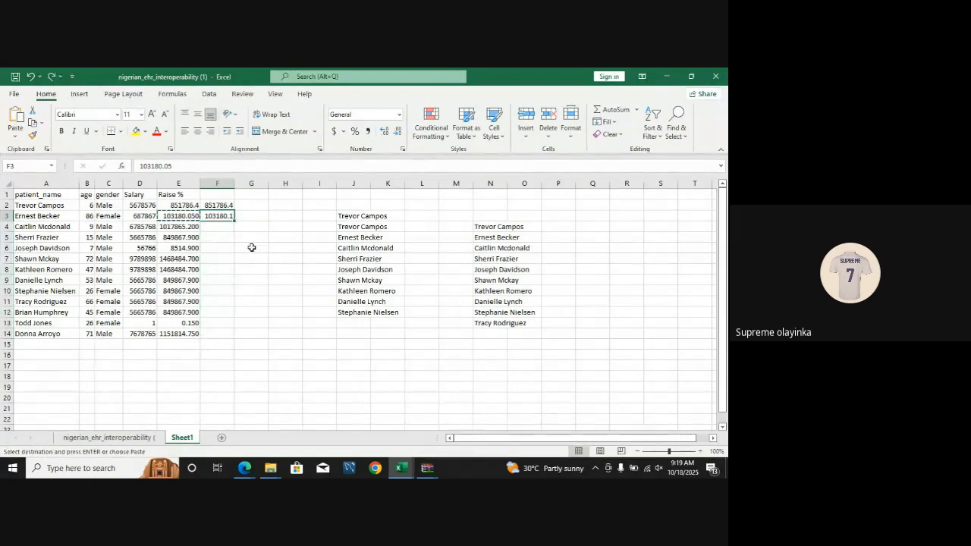
- Copy the Raise % cell E4 and paste it into F4 with its formula
left_click(218, 217)
left_click(224, 226)
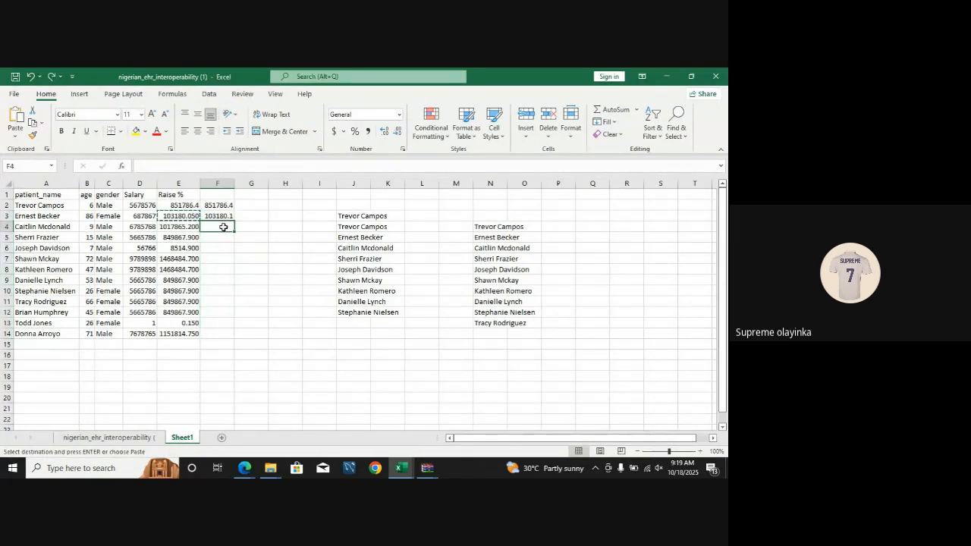
type("=")
key("Escape")
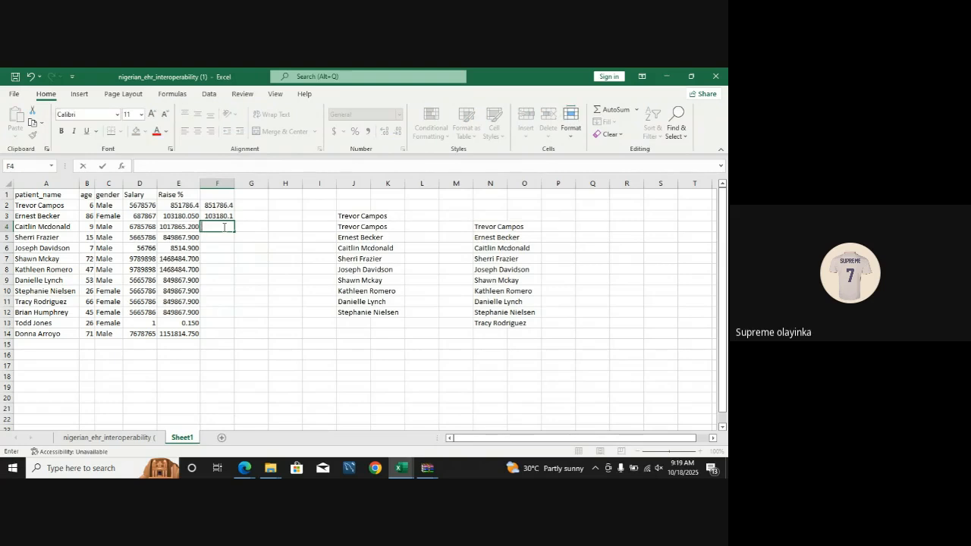
left_click(187, 226)
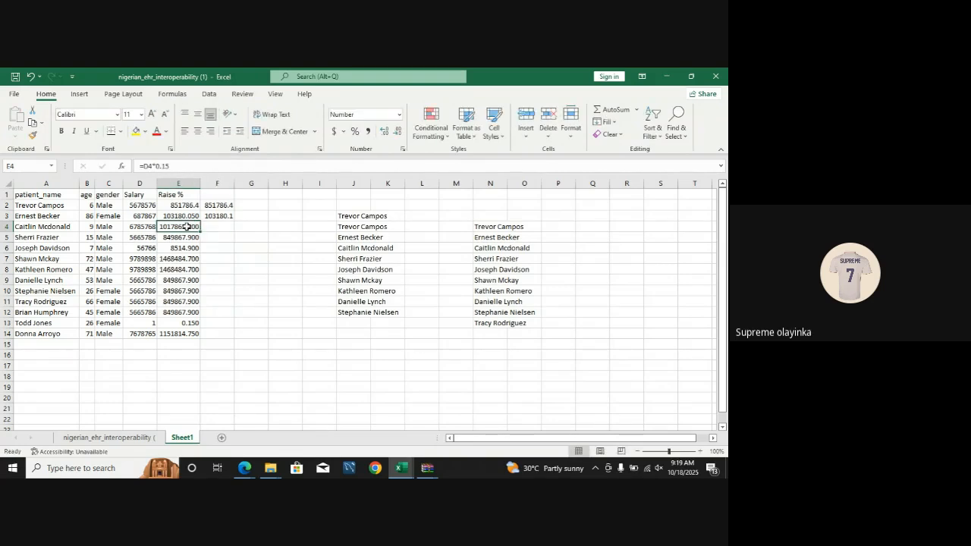
key("ctrl+c")
left_click(207, 227)
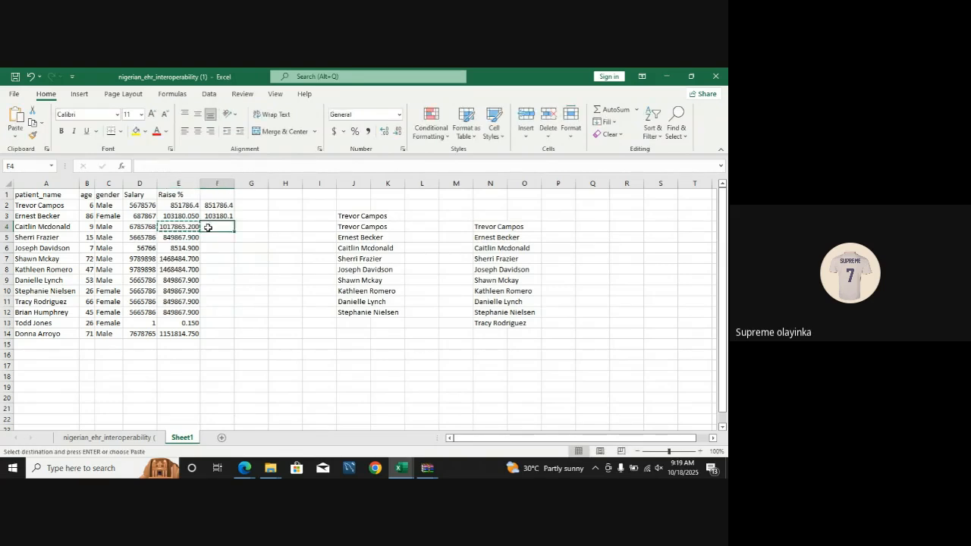
key("ctrl+v")
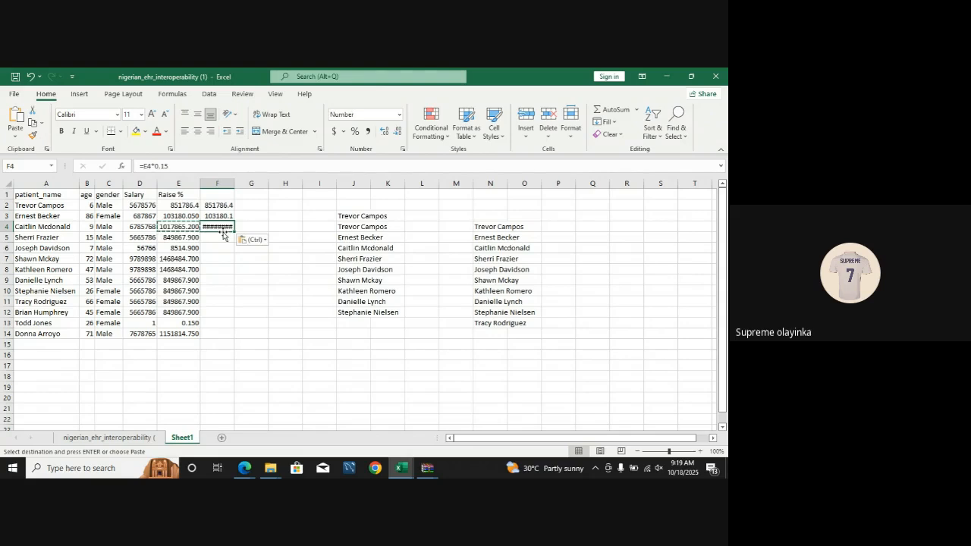
- Try filling the F4 formula down to F14 and widening column F, undoing both changes
double_click(235, 231)
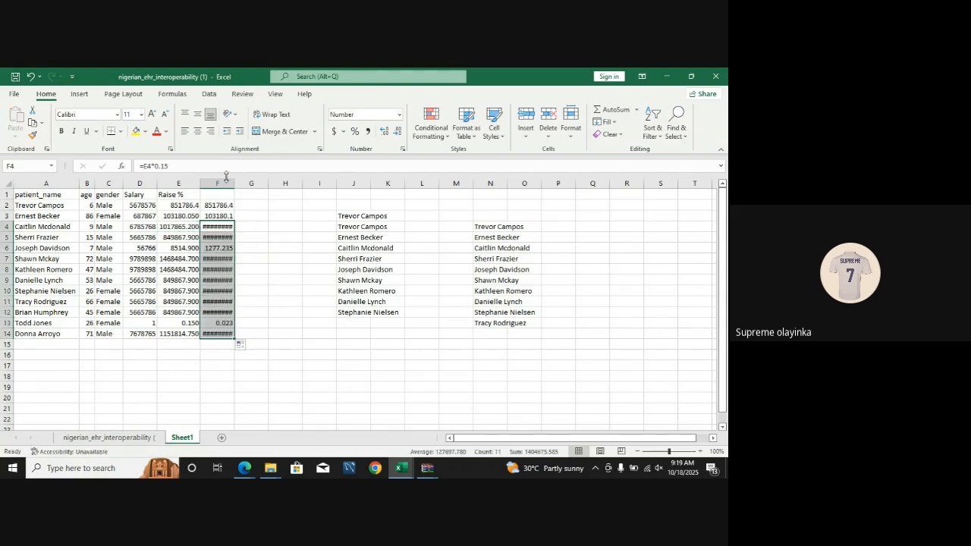
left_click_drag(235, 180, 240, 180)
left_click(277, 259)
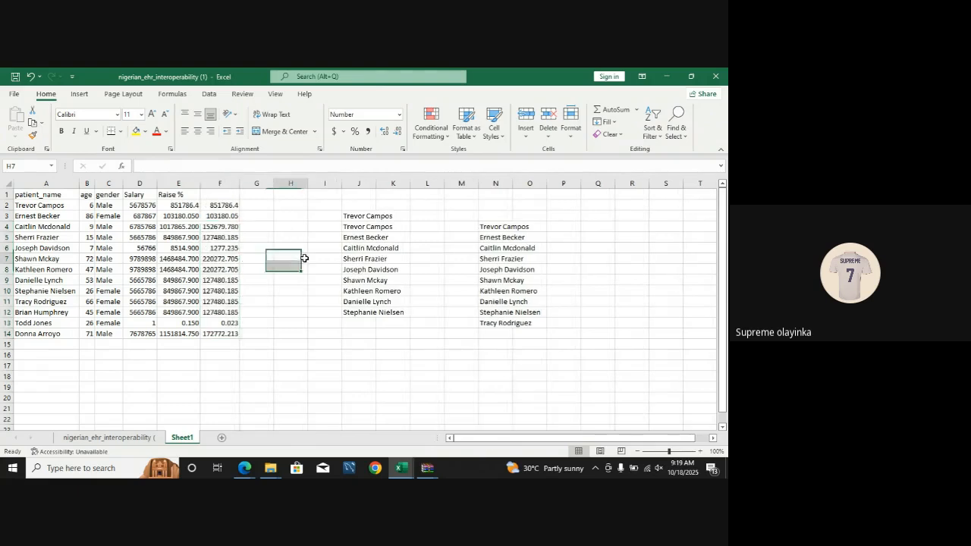
key("ctrl+z")
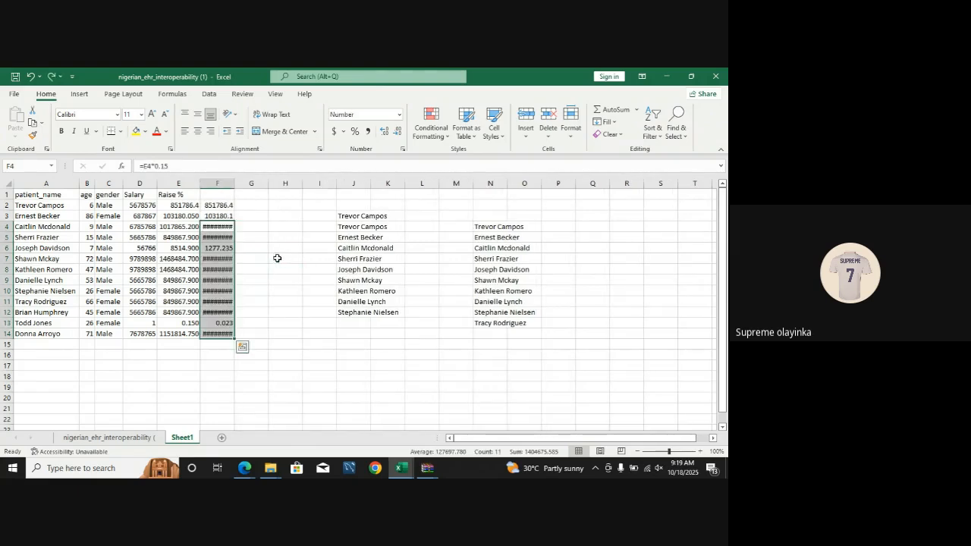
key("ctrl+z")
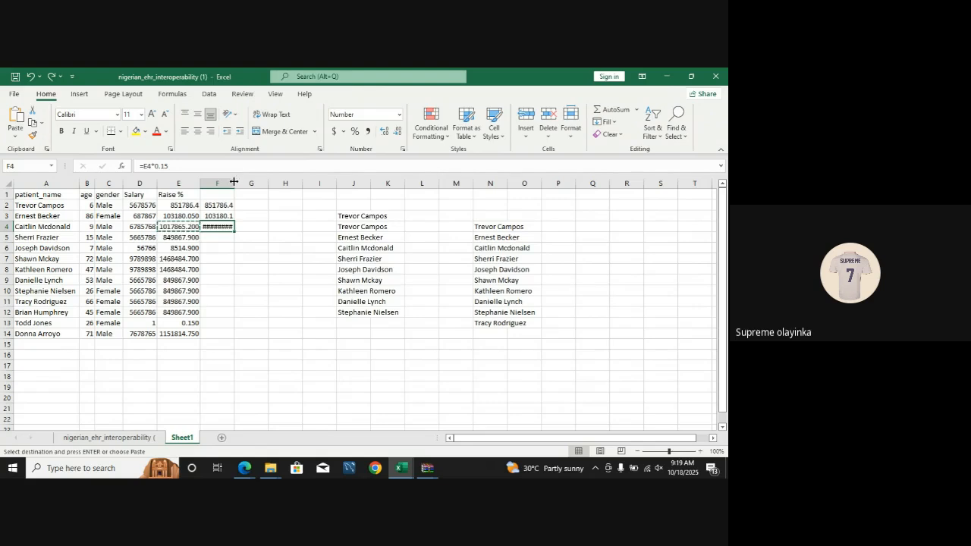
- Widen column F to fit the number pasted in F4
left_click_drag(235, 180, 240, 180)
left_click(277, 246)
left_click(225, 238)
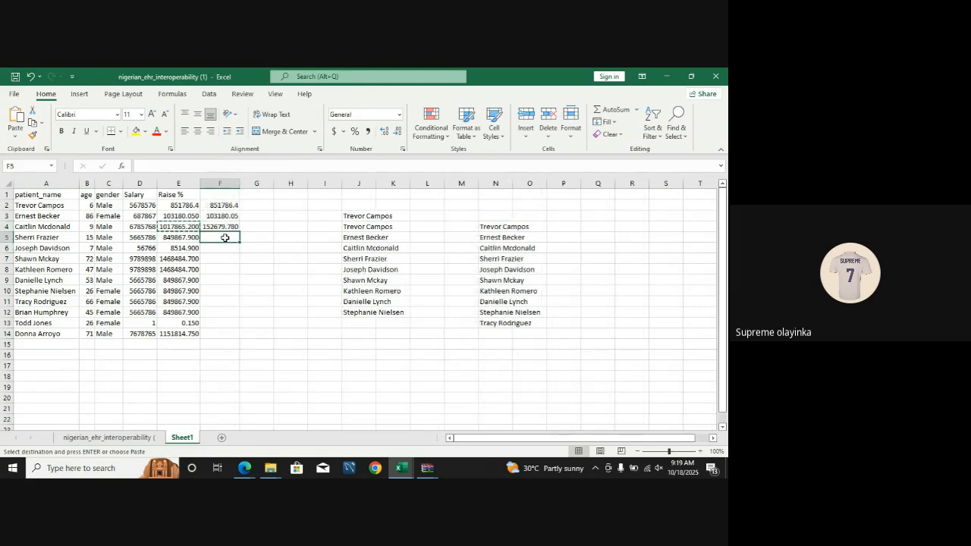
- Copy the Raise % cell E5 and paste it into F5 with its formula, leaving F6 empty
left_click(186, 239)
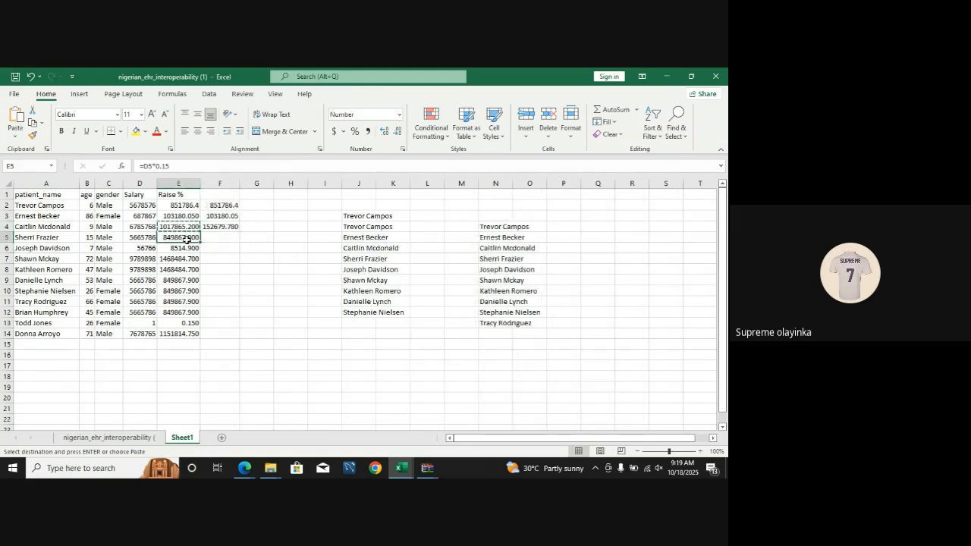
left_click(221, 241)
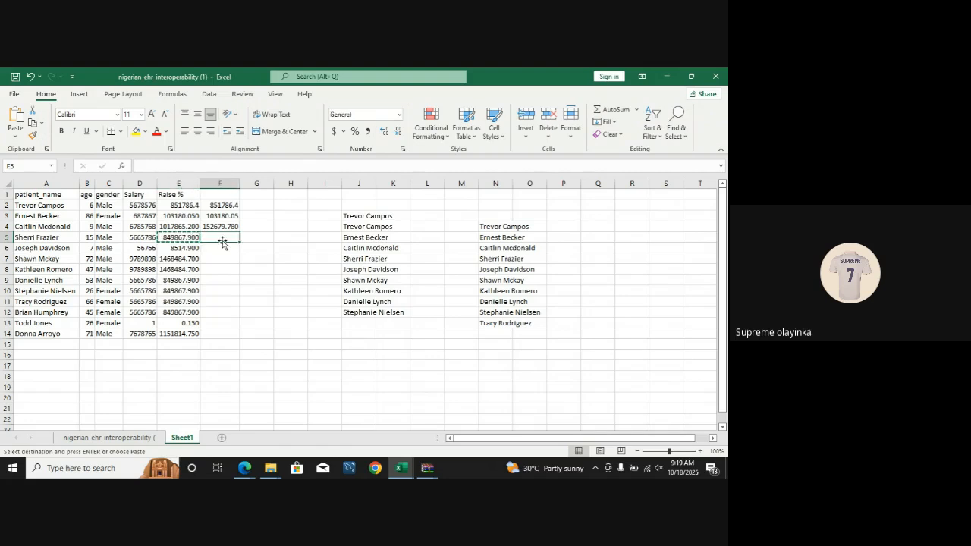
key("ctrl+v")
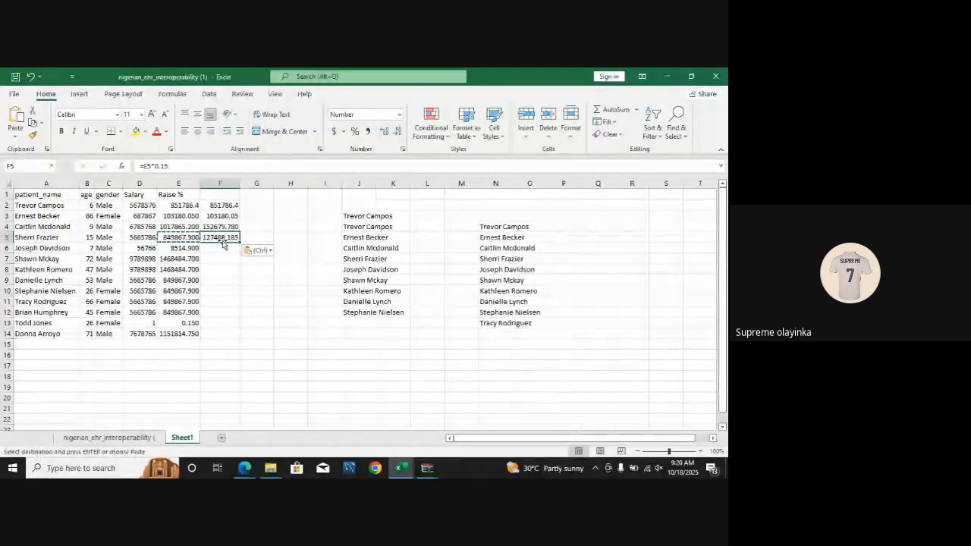
left_click(218, 248)
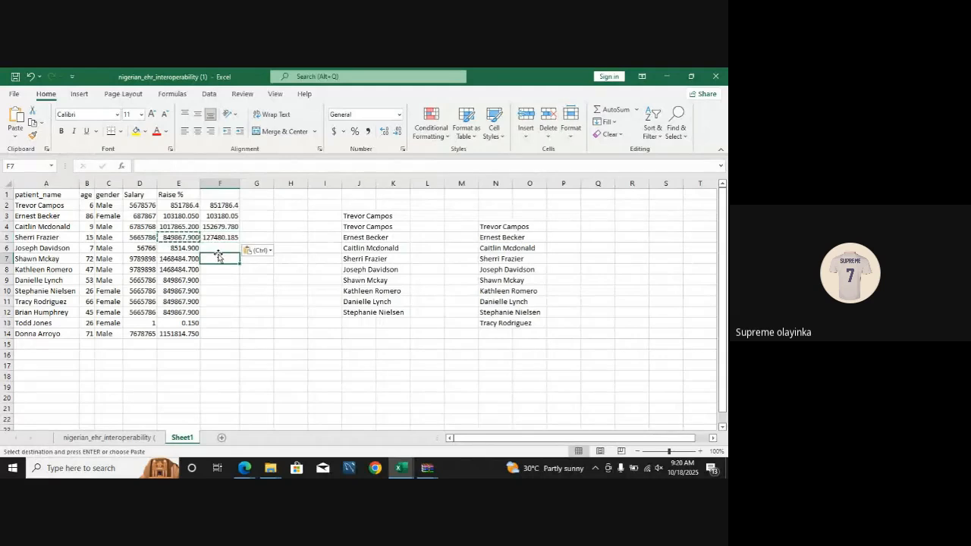
type("=")
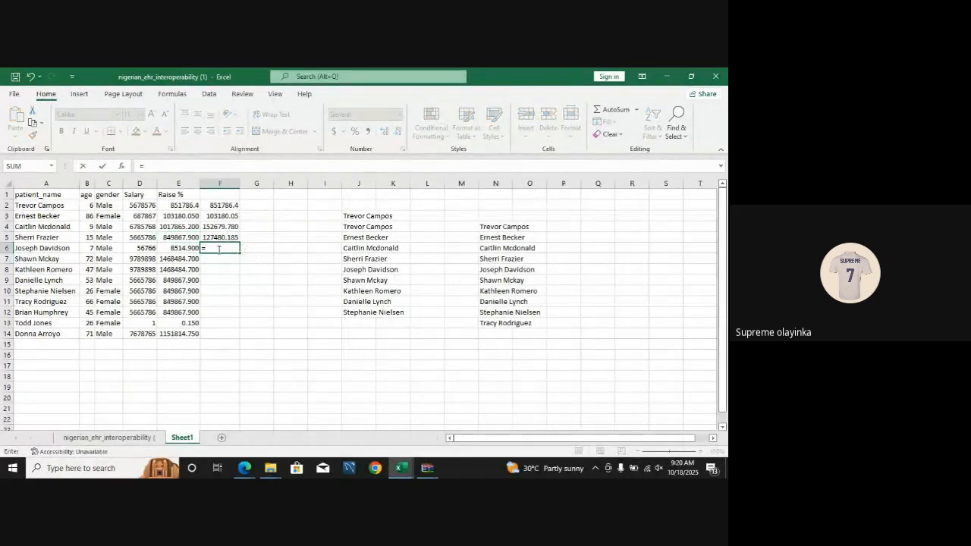
key("BackSpace")
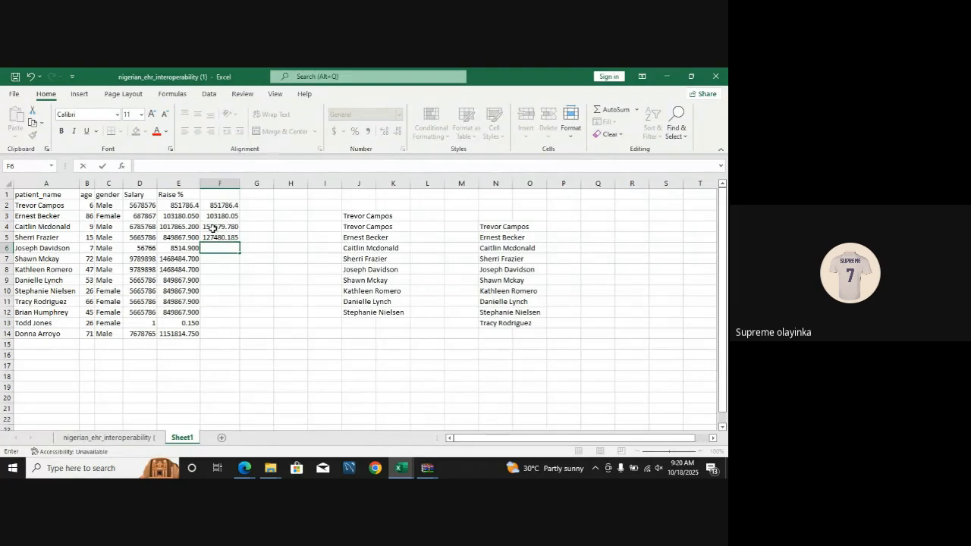
- Clear F4 and paste the Raise % from E4 into it as a value only
left_click(214, 227)
key("BackSpace")
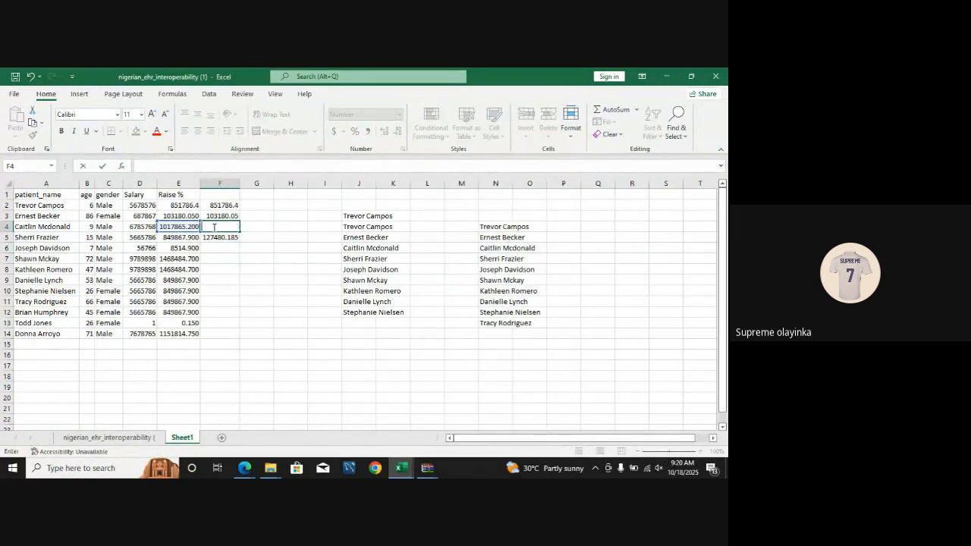
key("Left")
key("ctrl+c")
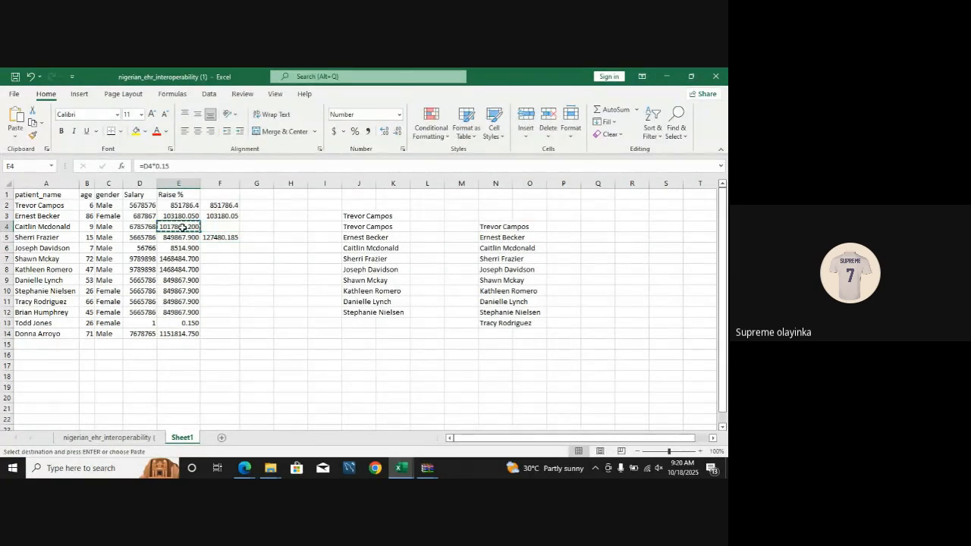
left_click(219, 228)
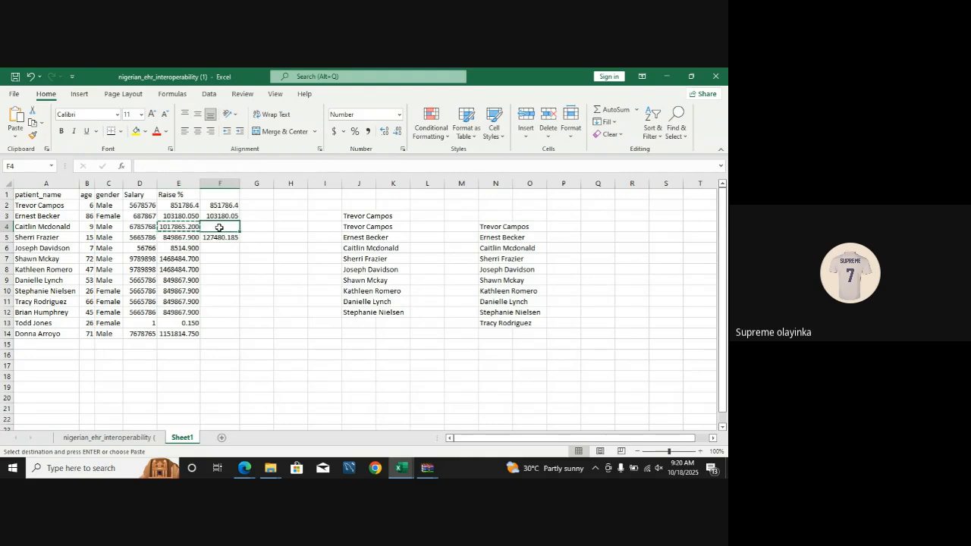
key("ctrl+v")
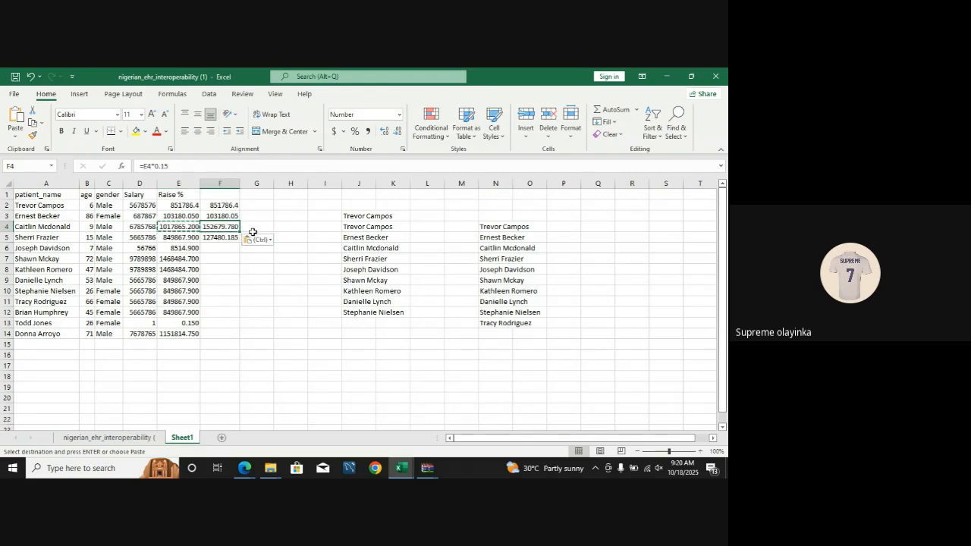
left_click(272, 241)
left_click(248, 319)
- Delete the formula in F5, leaving the cell empty
left_click(232, 239)
key("BackSpace")
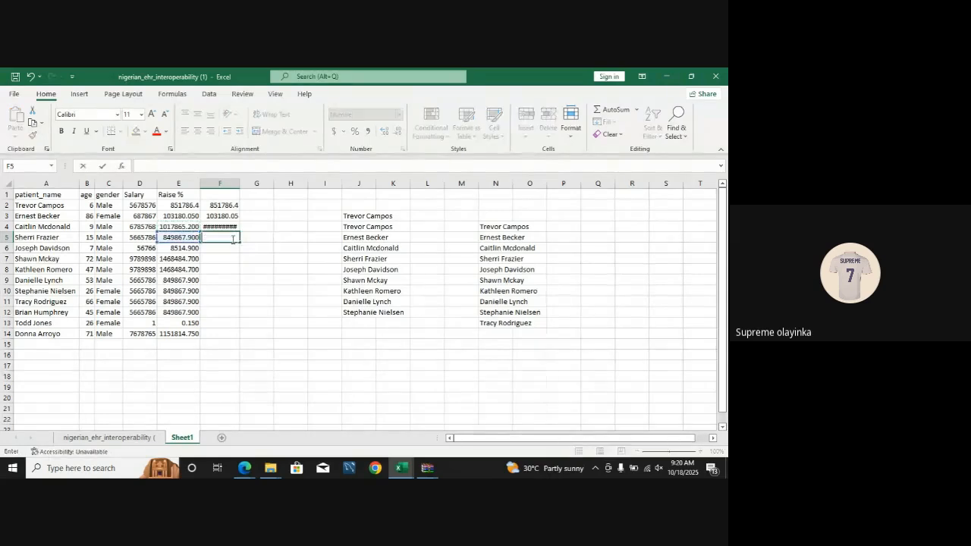
left_click(230, 228)
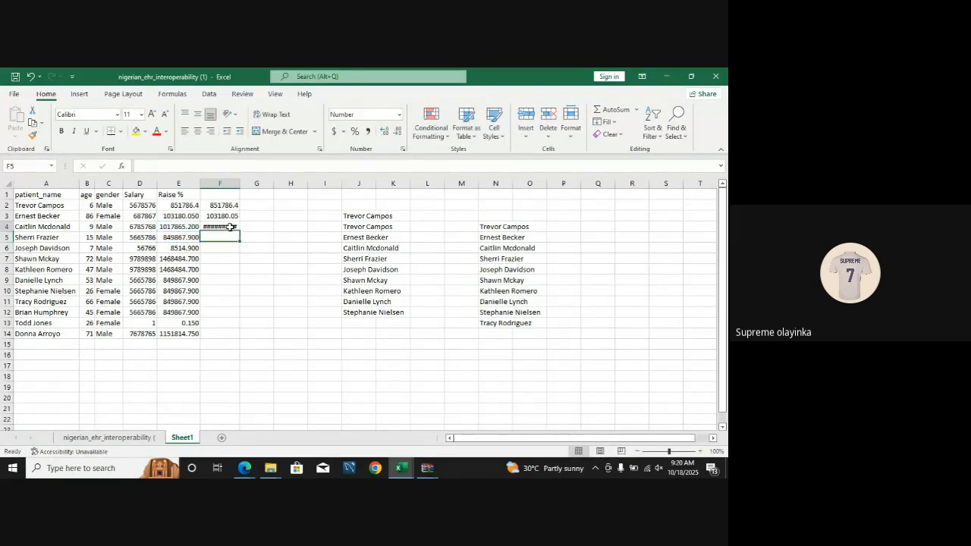
- Try filling the value in F4 down to F14 and auto-fitting column F, undoing the changes
double_click(239, 230)
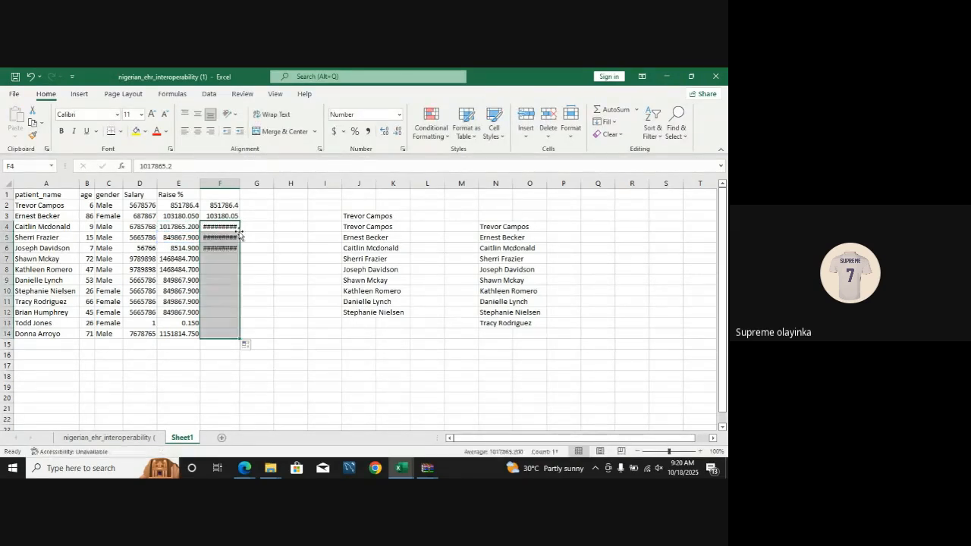
double_click(240, 185)
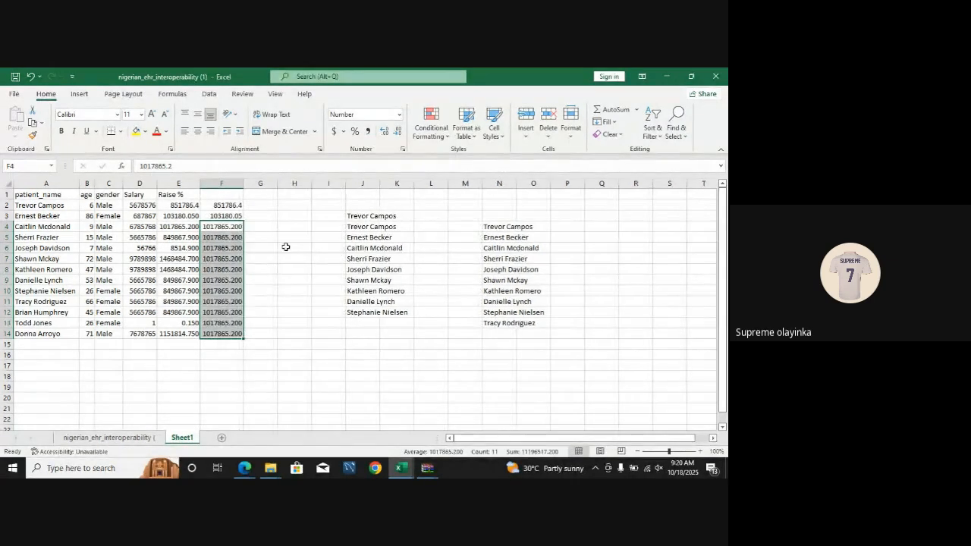
left_click(285, 247)
key("ctrl+z")
key("ctrl+z")
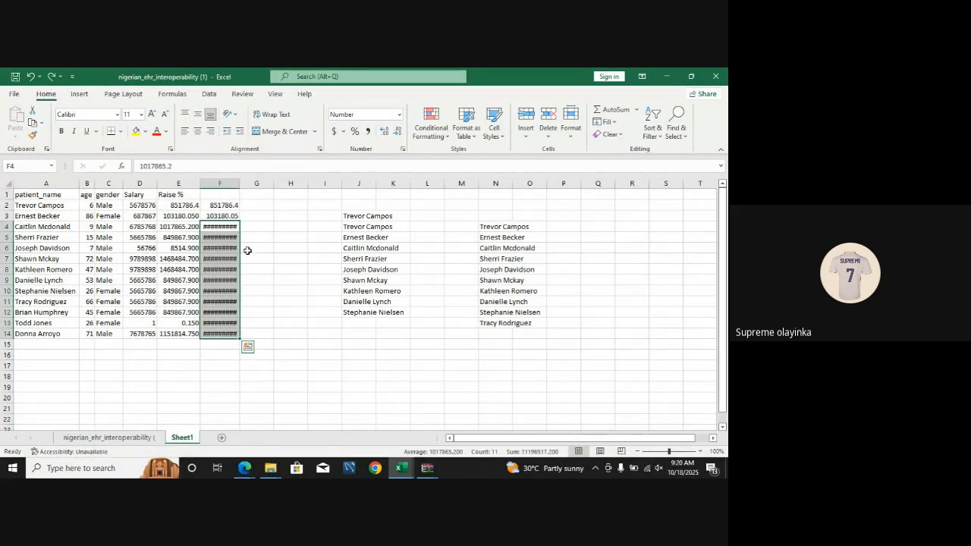
- Auto-fit the width of column F to its contents
double_click(240, 185)
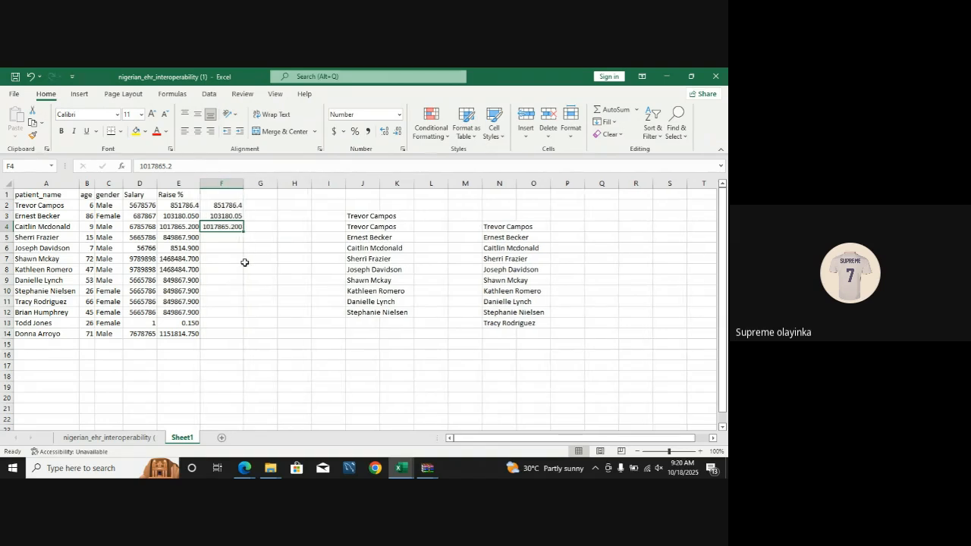
left_click(236, 280)
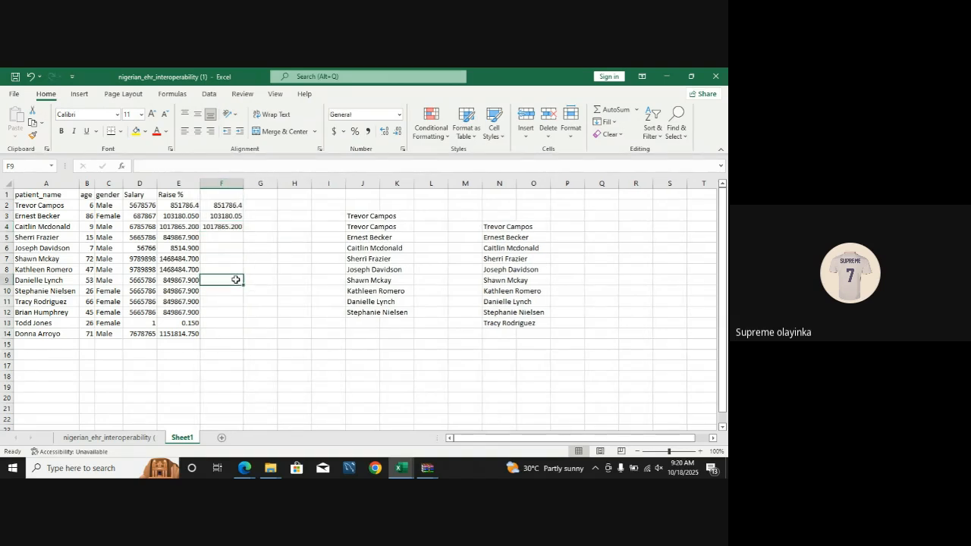
left_click(186, 204)
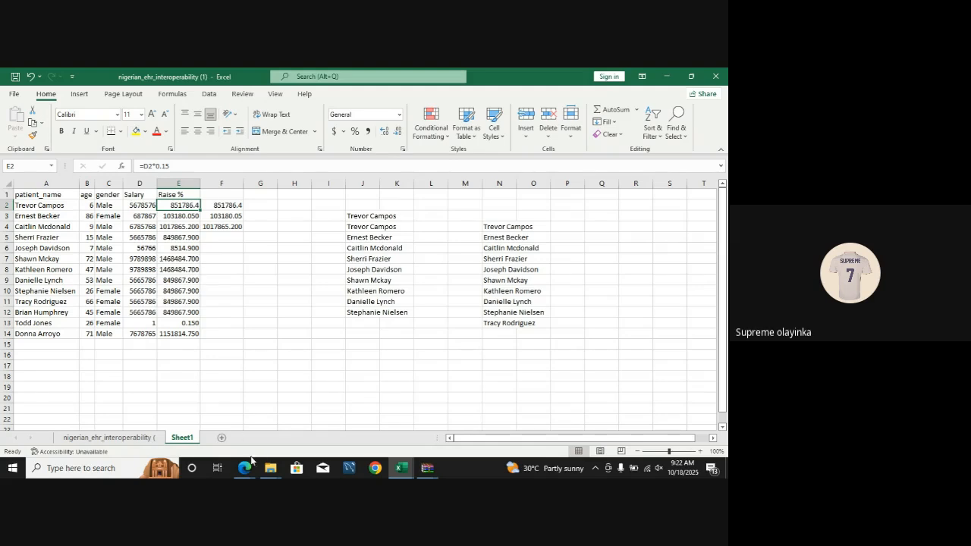
- Look at the Google Meet window and the violence_data workbook, and return to the nigerian_ehr_interoperability (1) workbook
mouse_move(251, 471)
left_click(227, 441)
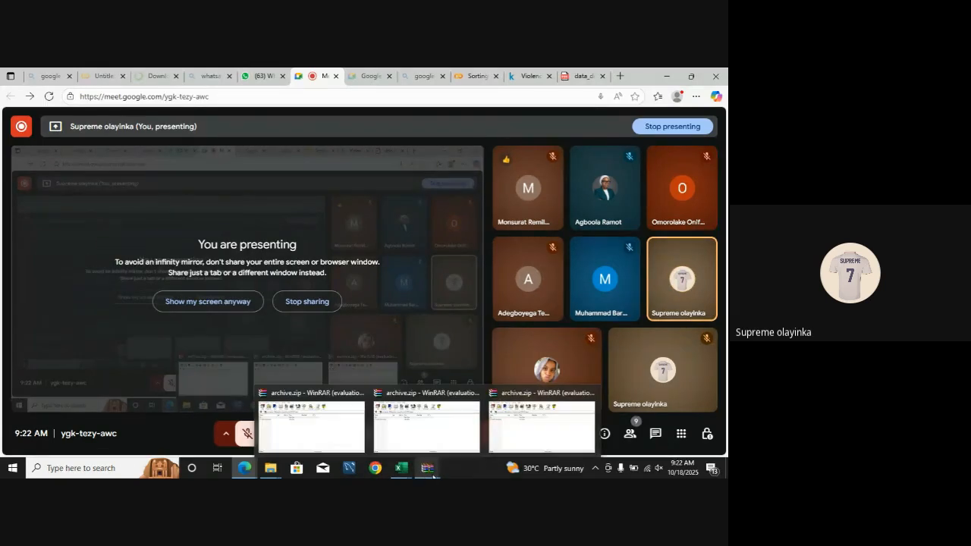
mouse_move(403, 468)
left_click(415, 443)
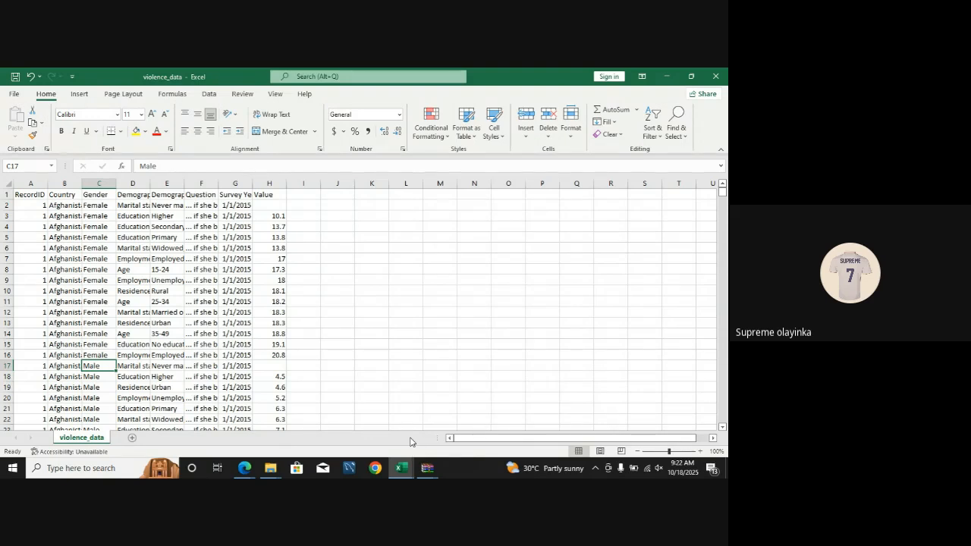
mouse_move(403, 469)
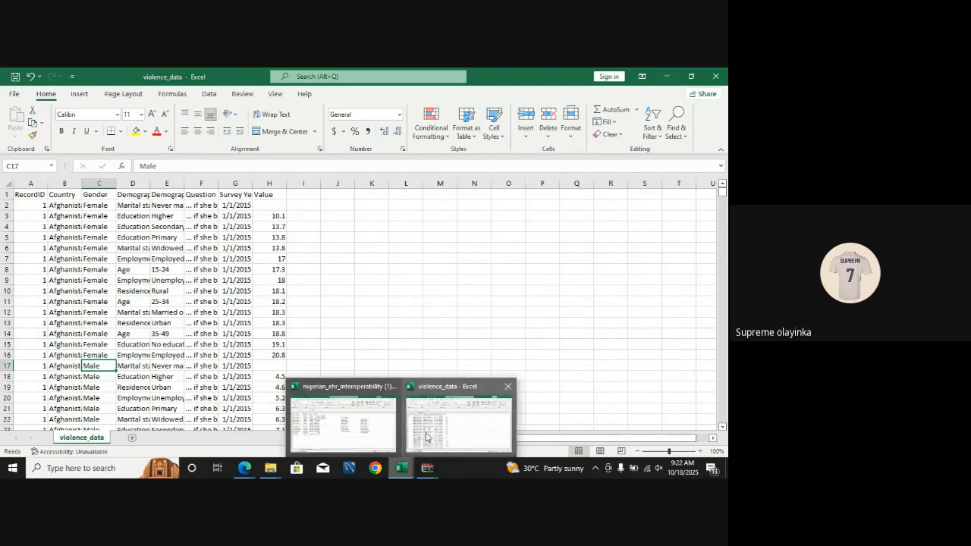
left_click(422, 425)
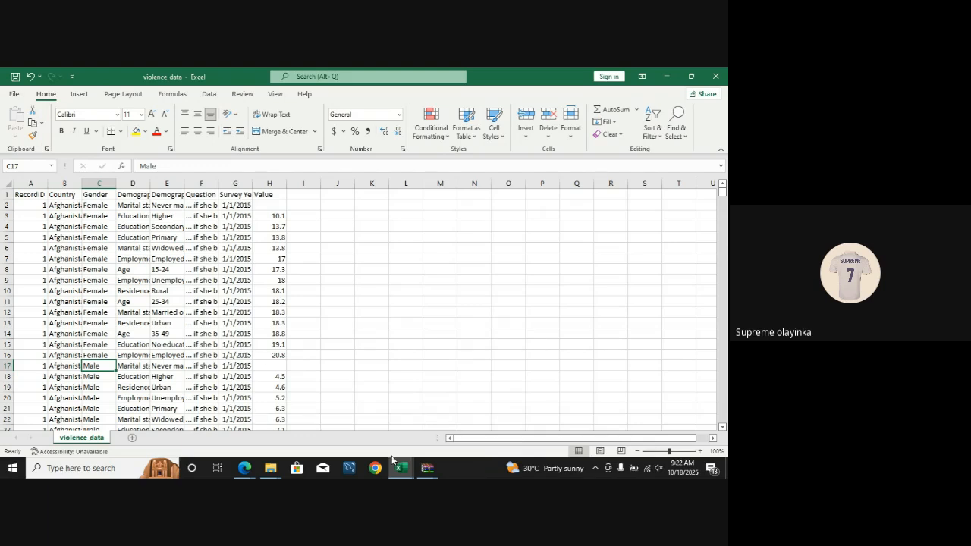
mouse_move(400, 469)
left_click(370, 430)
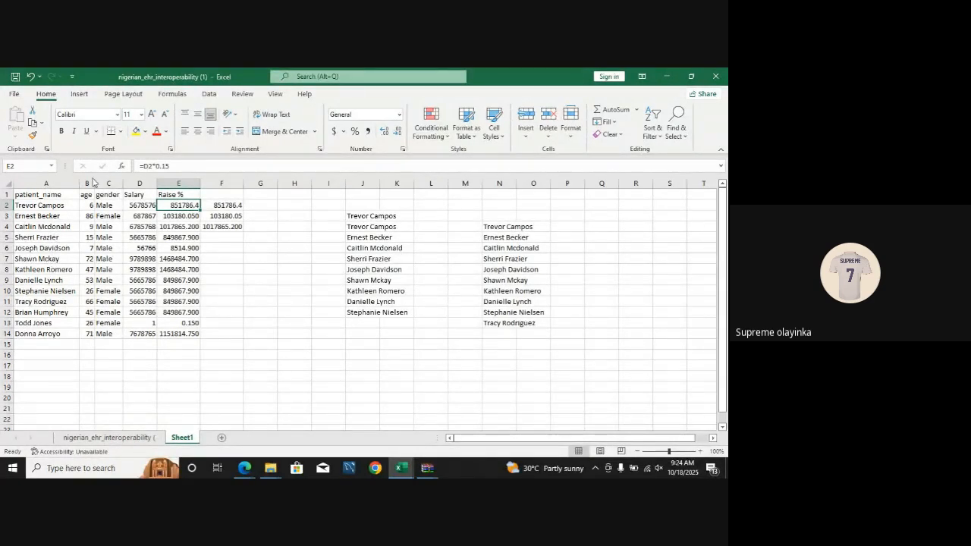
- Set up a delimited Text to Columns split of the patient names in A2:A14, using only Space as the delimiter
left_click(215, 95)
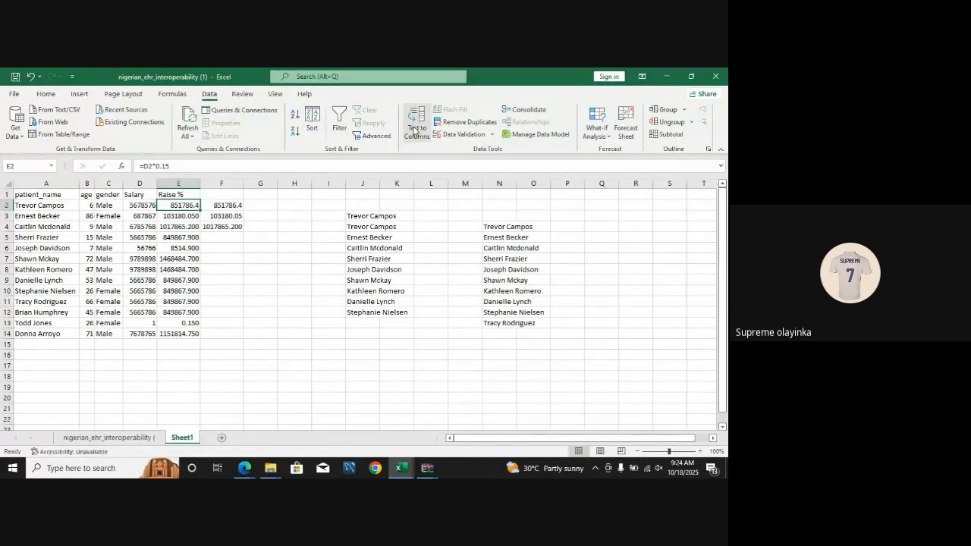
left_click_drag(50, 206, 55, 334)
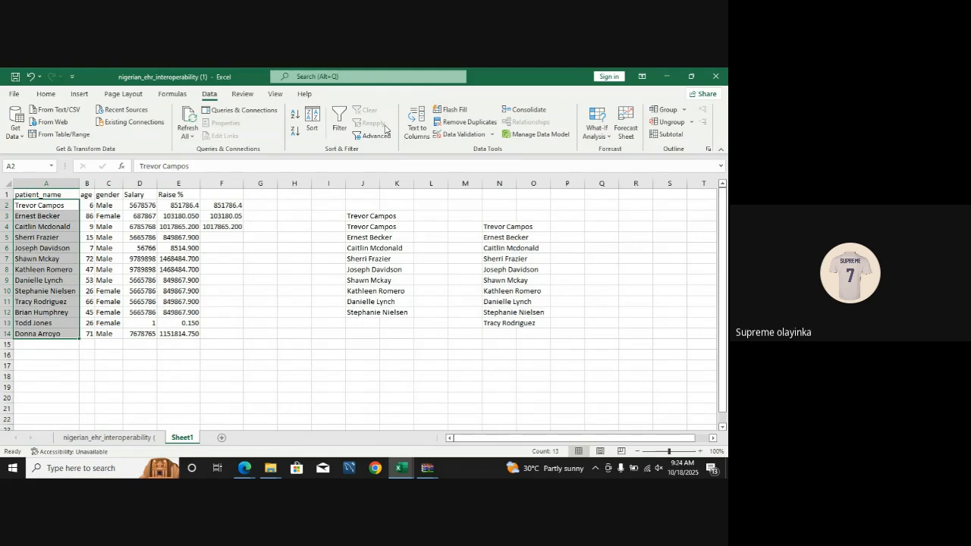
left_click(418, 126)
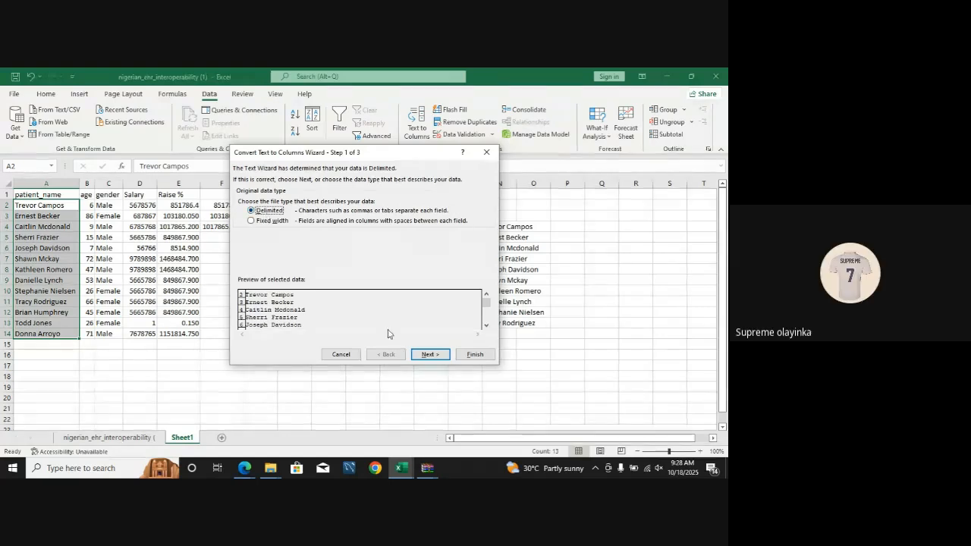
left_click(421, 355)
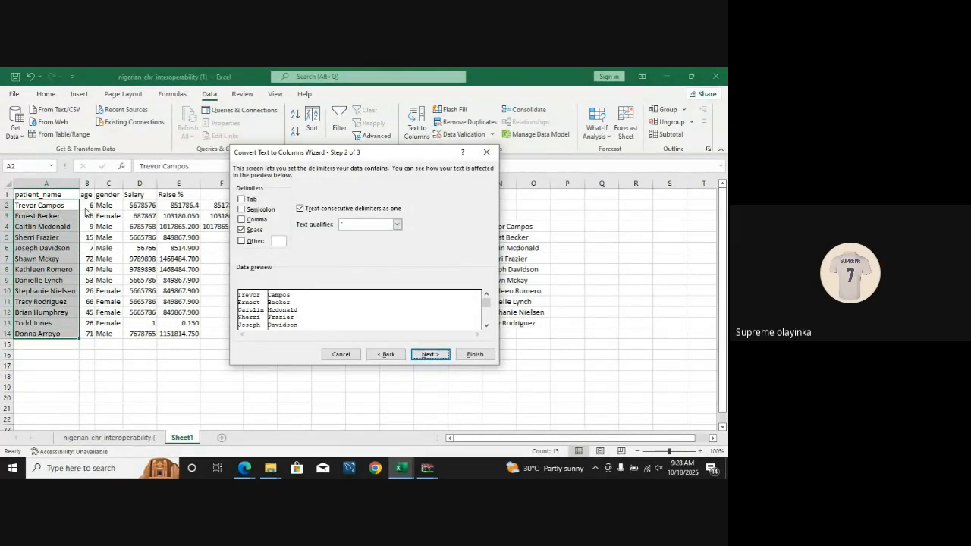
left_click(242, 210)
left_click(242, 220)
left_click(242, 209)
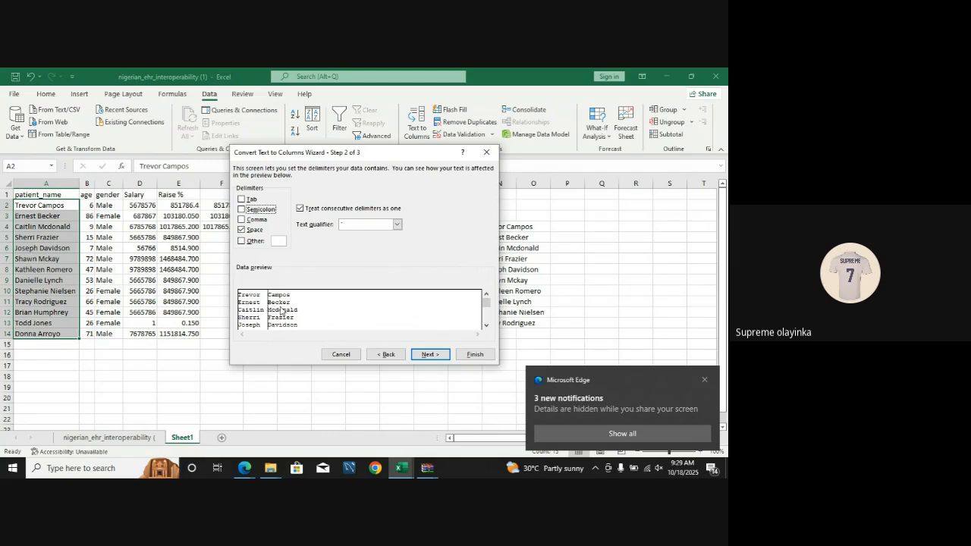
left_click(430, 355)
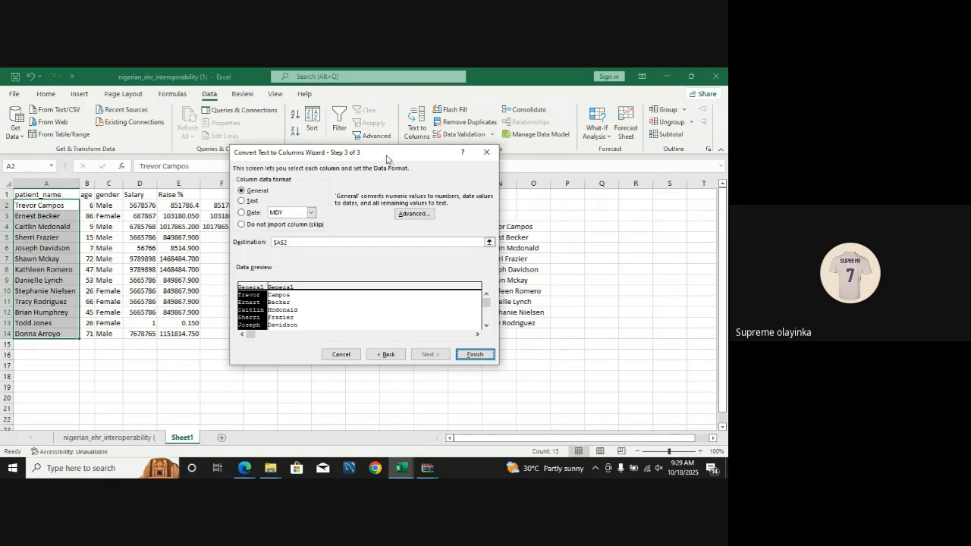
- Set the split's destination to G2, complete the Text to Columns conversion, and auto-fit column G
left_click_drag(385, 157, 580, 148)
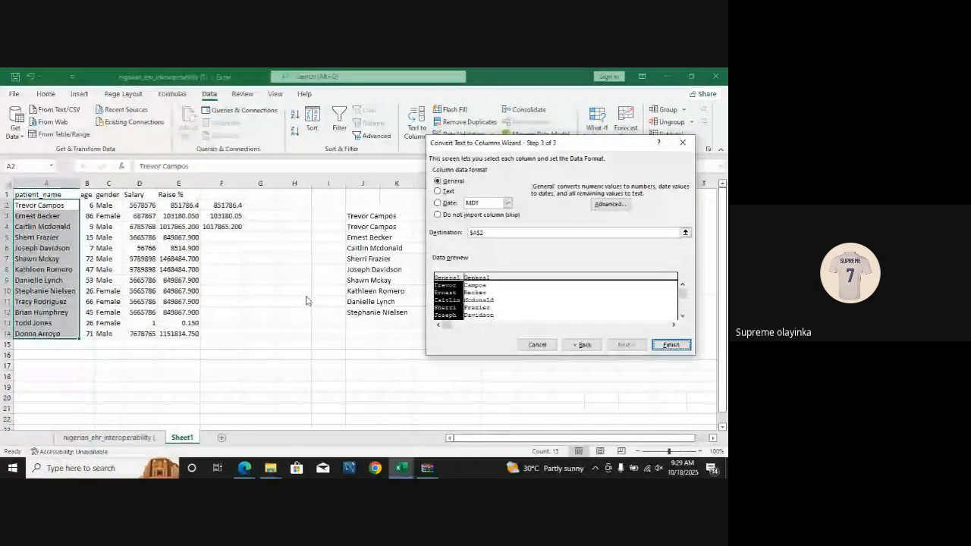
left_click(686, 232)
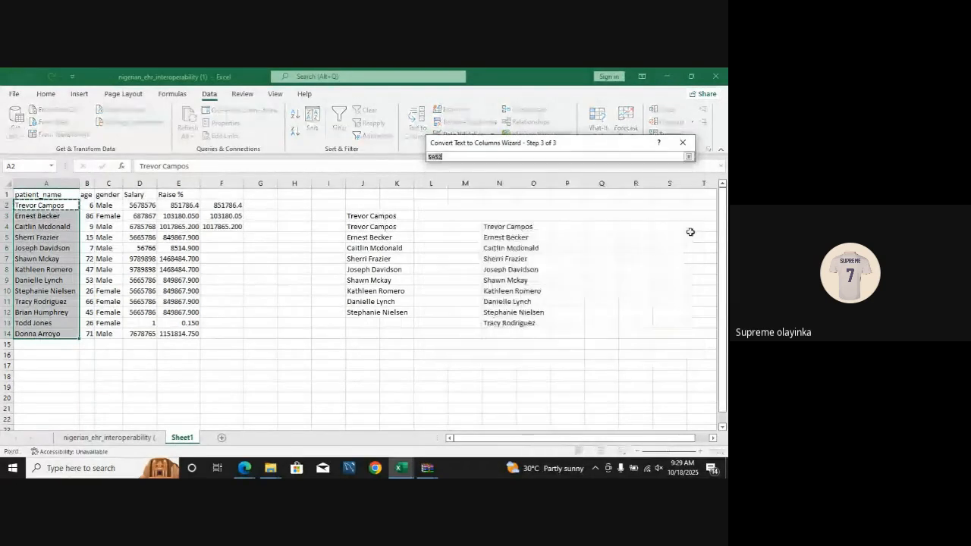
left_click(263, 203)
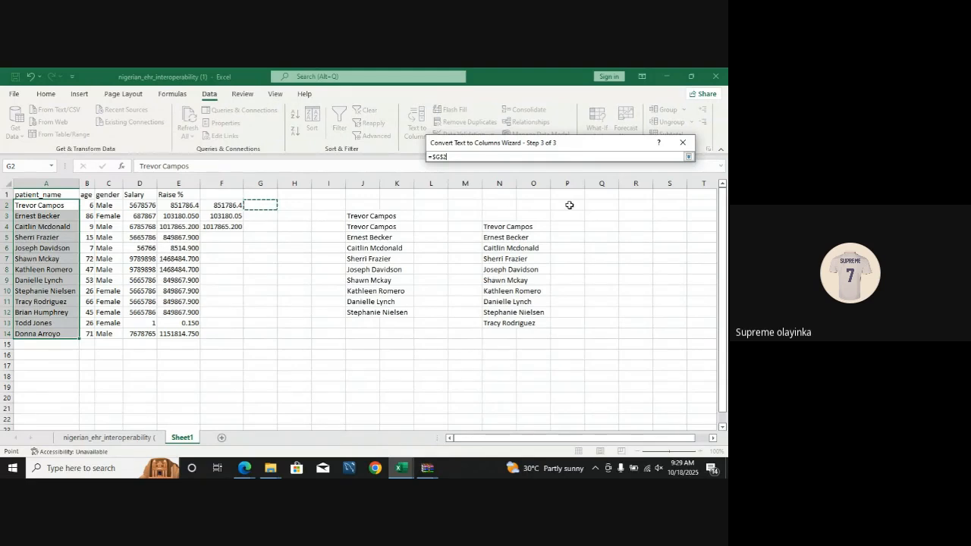
left_click(689, 157)
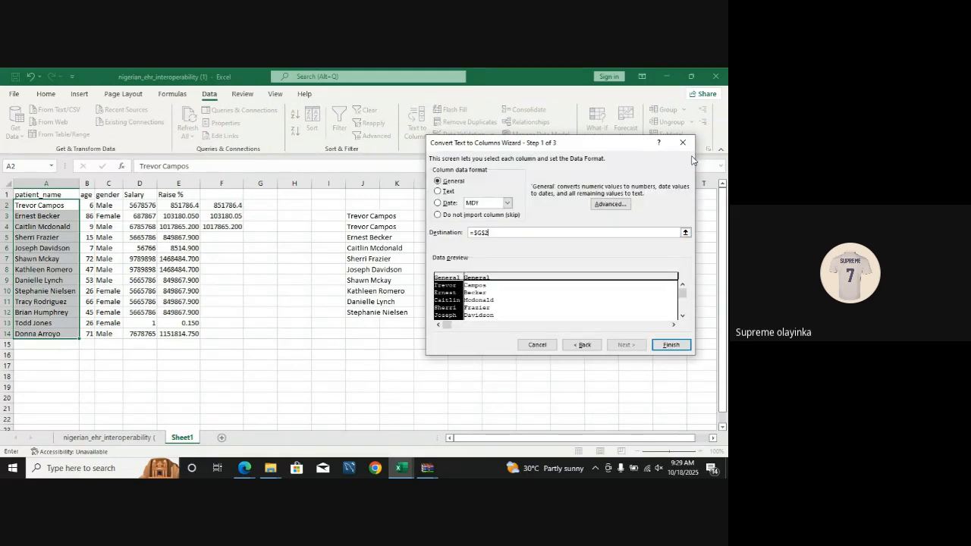
left_click(672, 345)
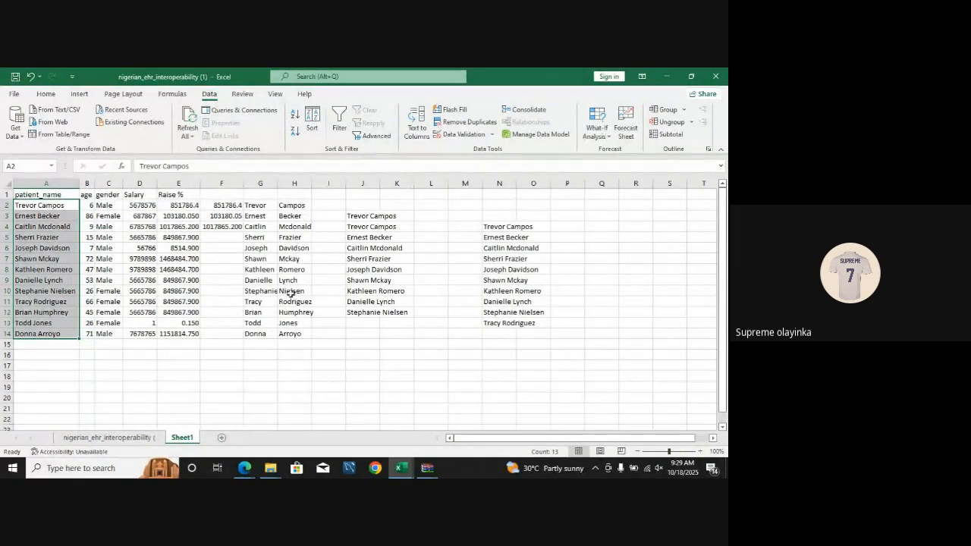
double_click(277, 183)
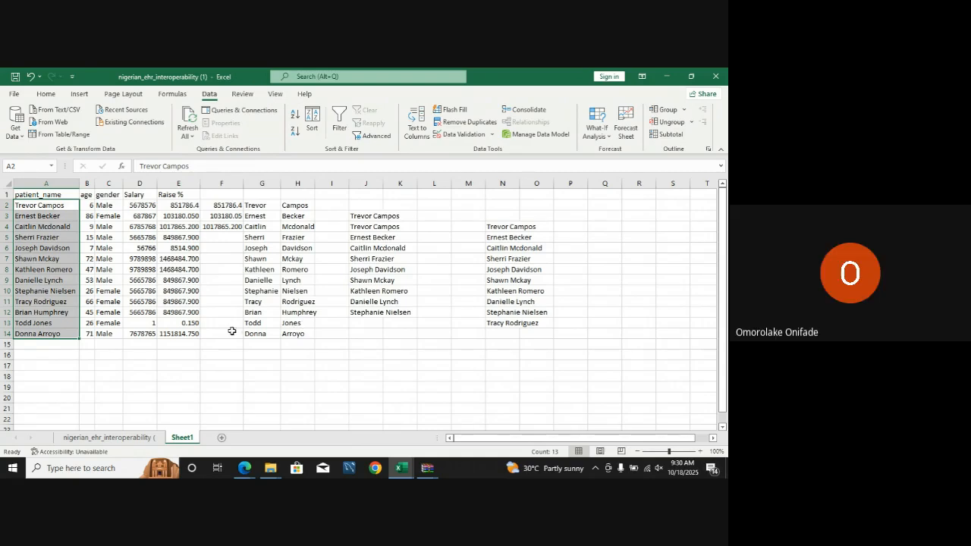
left_click(173, 335)
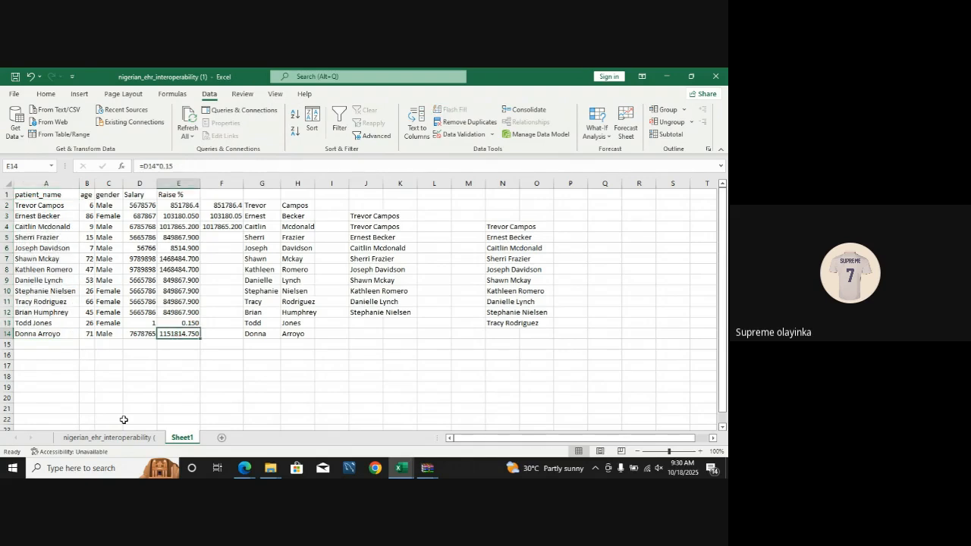
- Copy C1:J18, patient_name through referred_hospital, from the nigerian_ehr_interoperability sheet and paste it at B4 of a new sheet
left_click(108, 437)
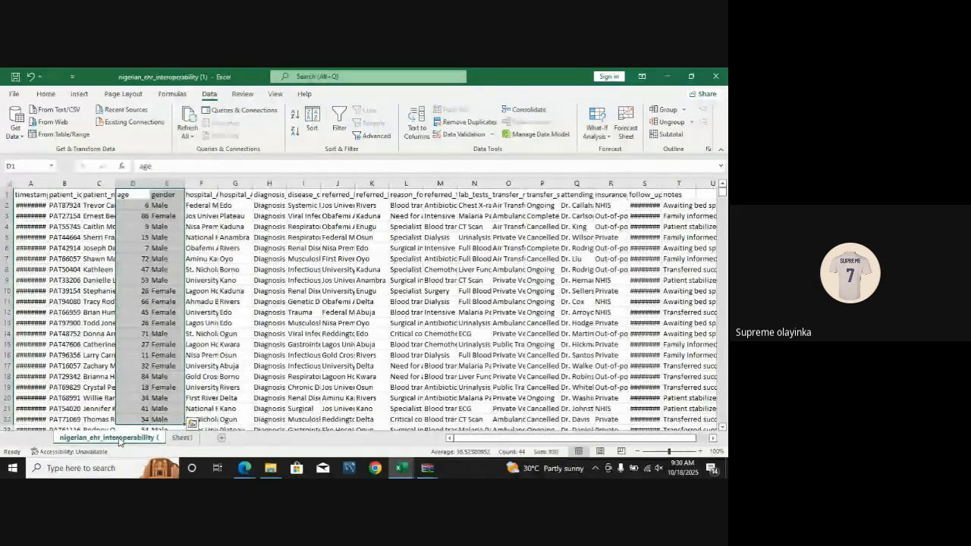
left_click(235, 237)
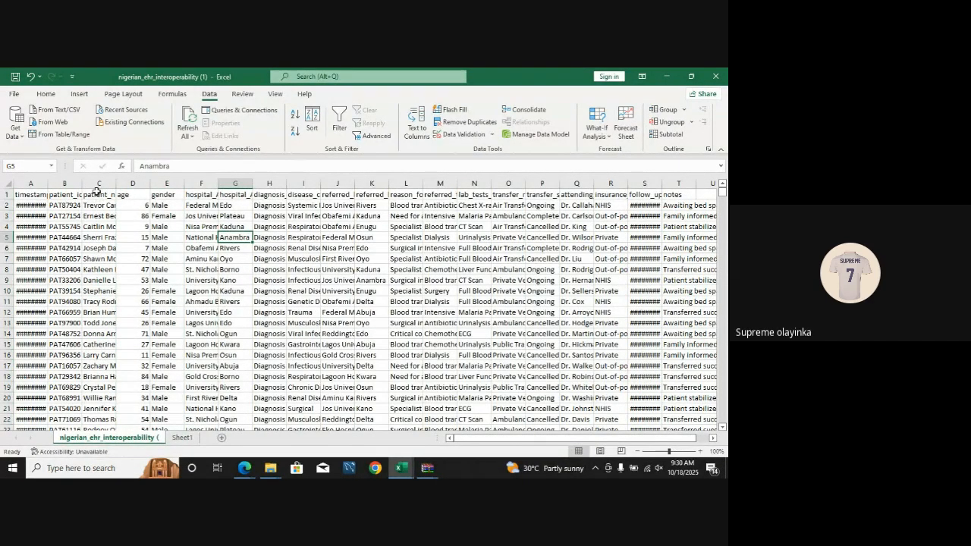
left_click_drag(99, 196, 347, 377)
key("ctrl+c")
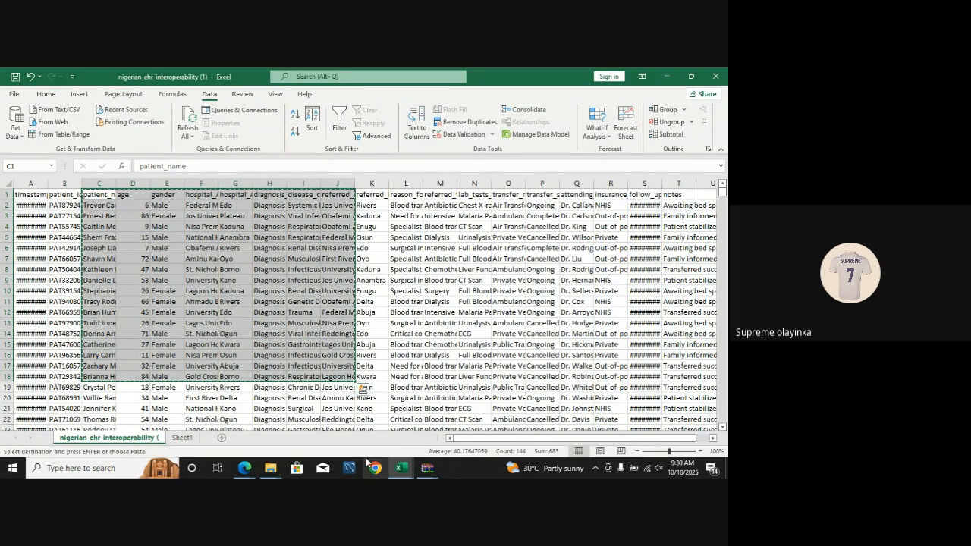
left_click(176, 441)
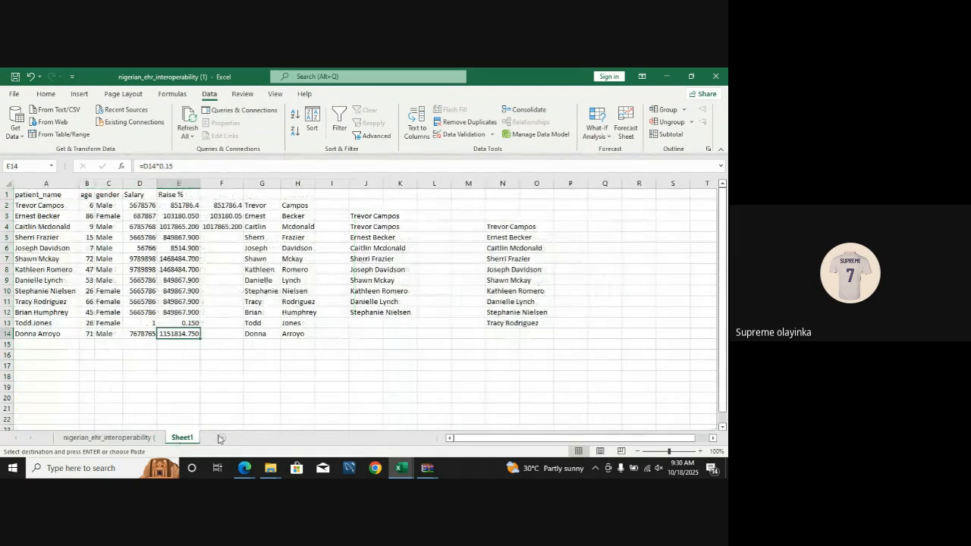
left_click(222, 438)
left_click(69, 224)
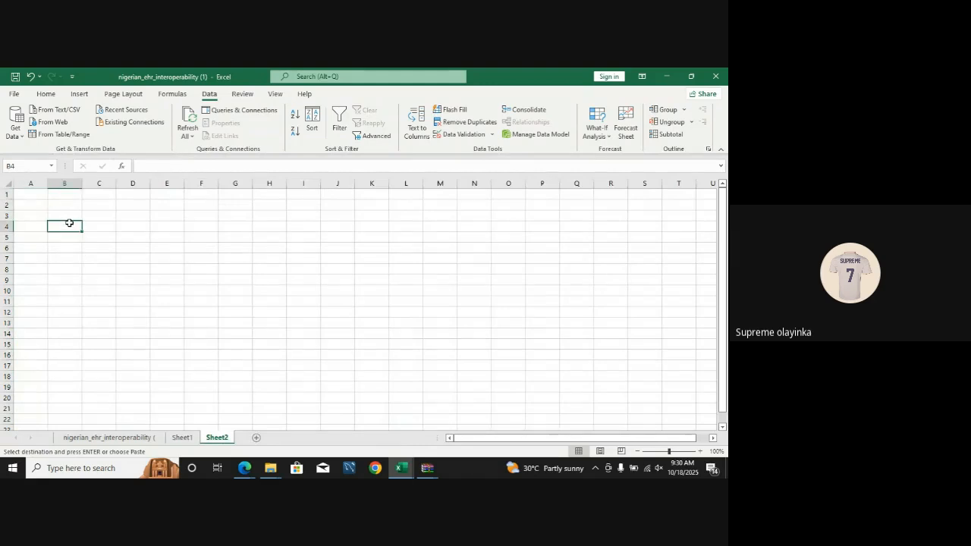
key("ctrl+v")
left_click(531, 270)
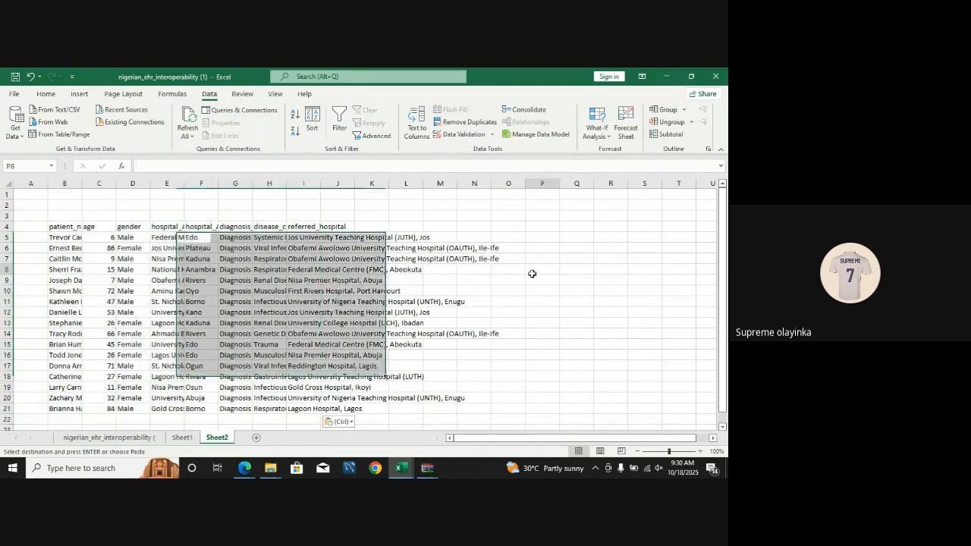
- Auto-fit all column widths on Sheet2 to their contents
left_click(7, 185)
double_click(47, 183)
left_click(222, 301)
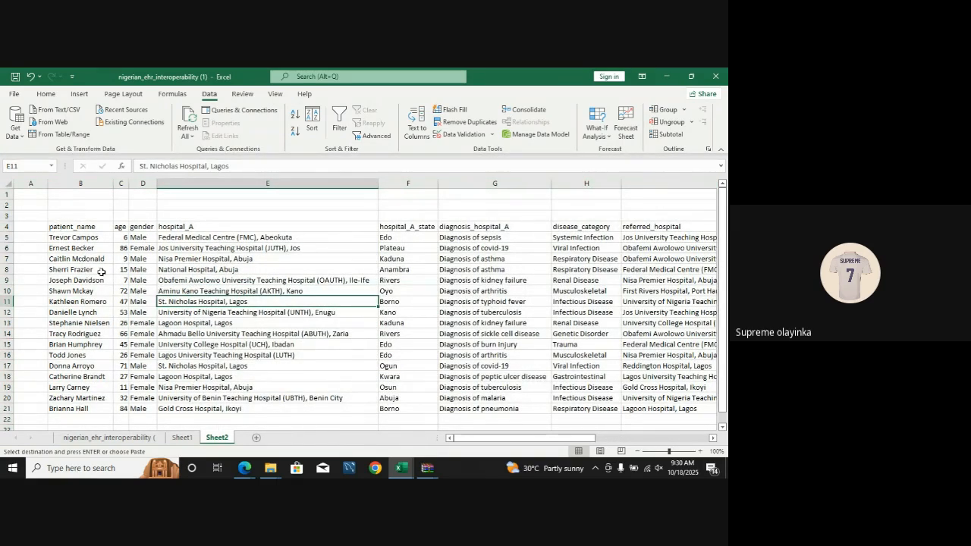
left_click(30, 237)
type("tre")
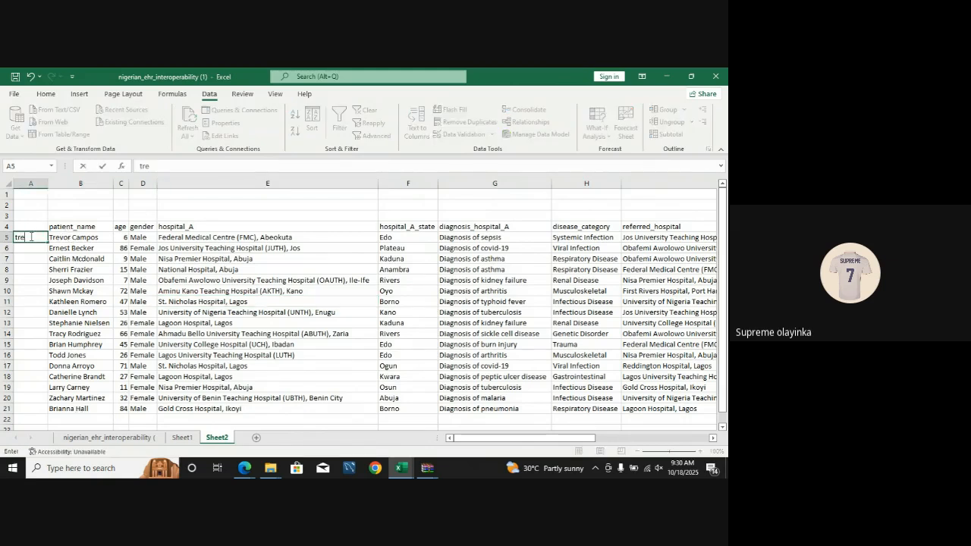
type("vor")
- Split the patient names in B5:B21 in place with Text to Columns, space-delimited with destination B5, replacing the existing data beside them
left_click_drag(78, 237, 95, 408)
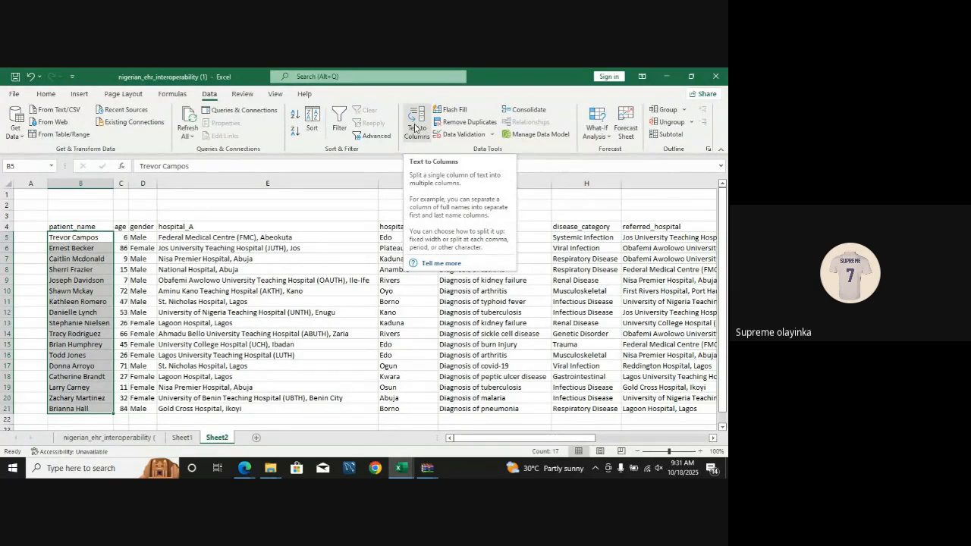
left_click(415, 127)
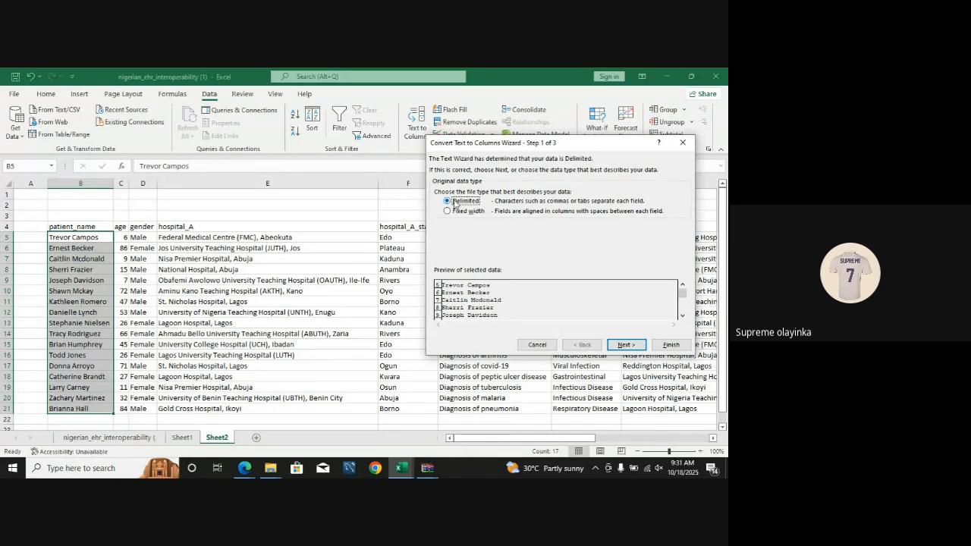
left_click(618, 345)
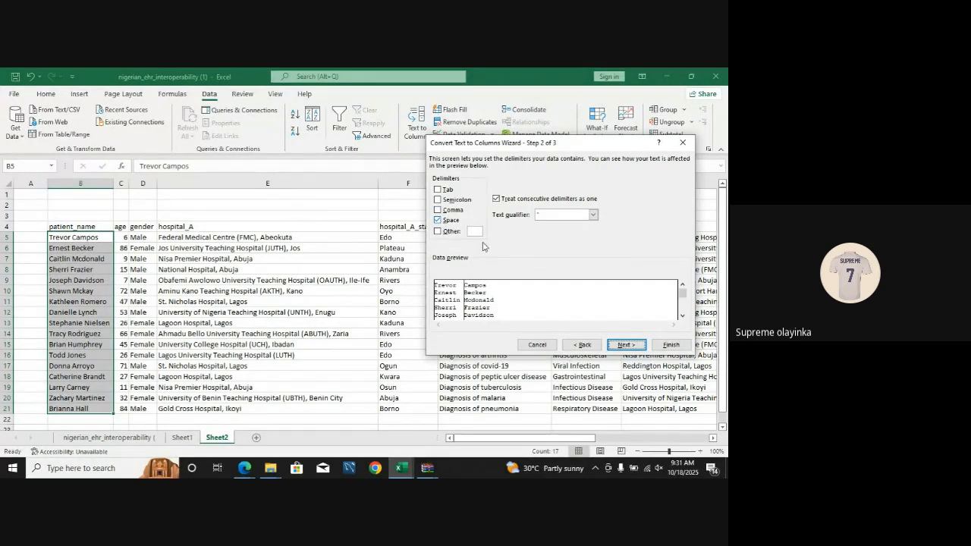
left_click(633, 346)
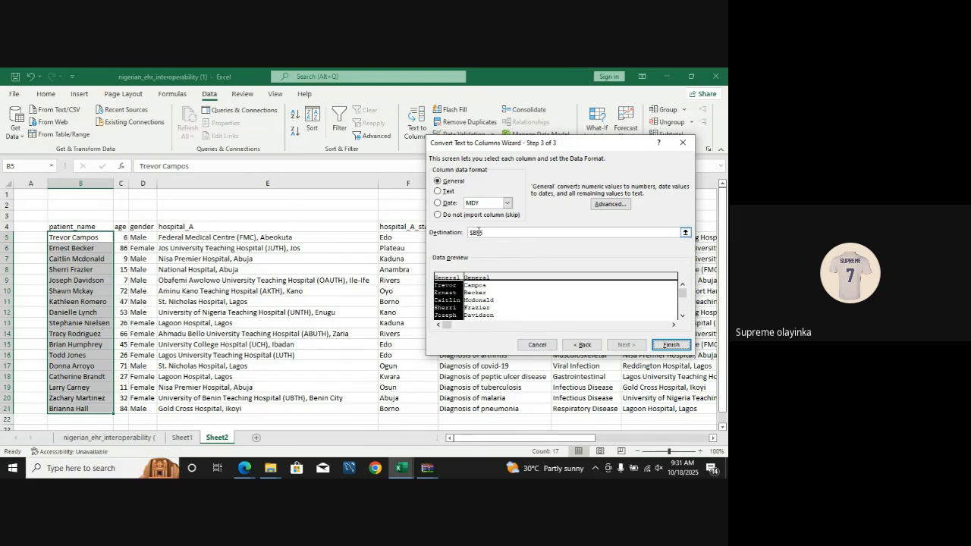
left_click(665, 346)
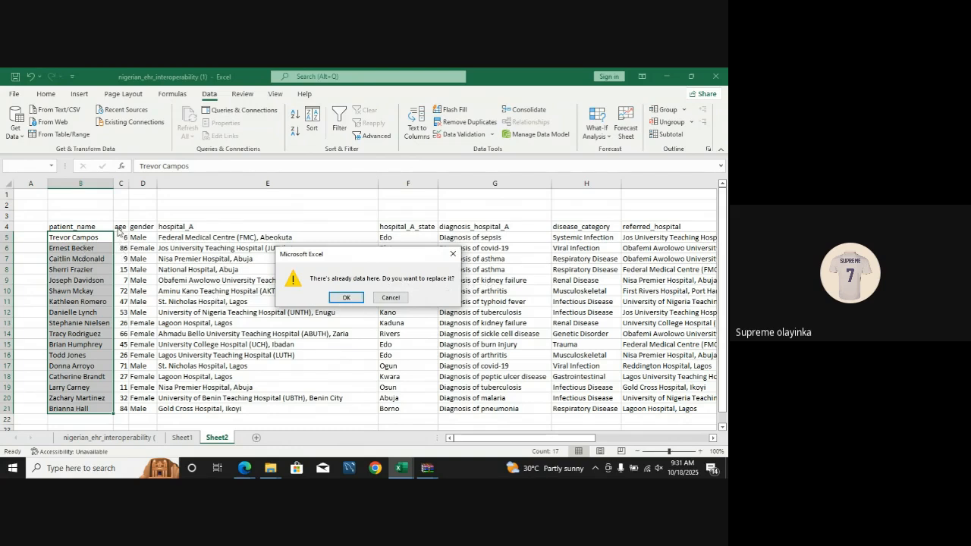
left_click(345, 297)
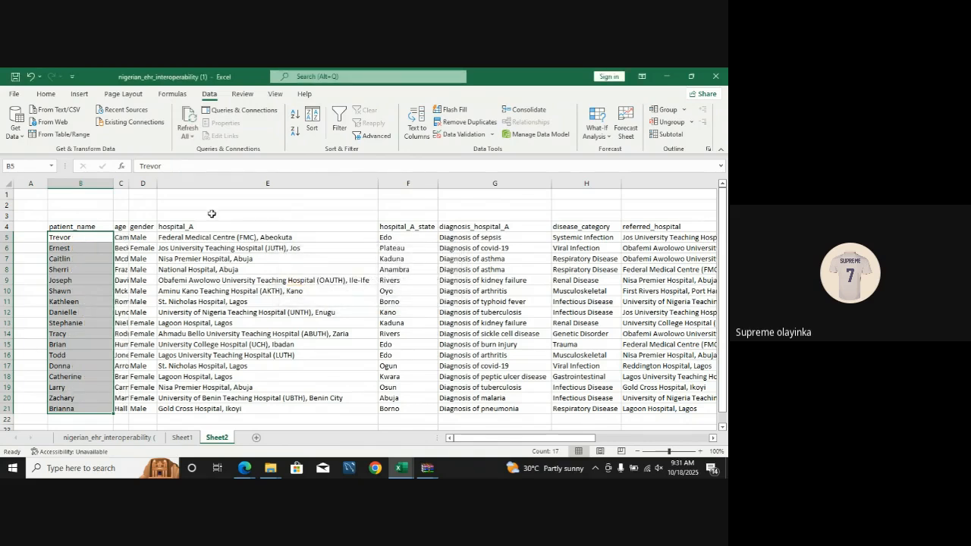
- Auto-fit column C, then undo that auto-fit and the in-place split of the patient names
double_click(128, 183)
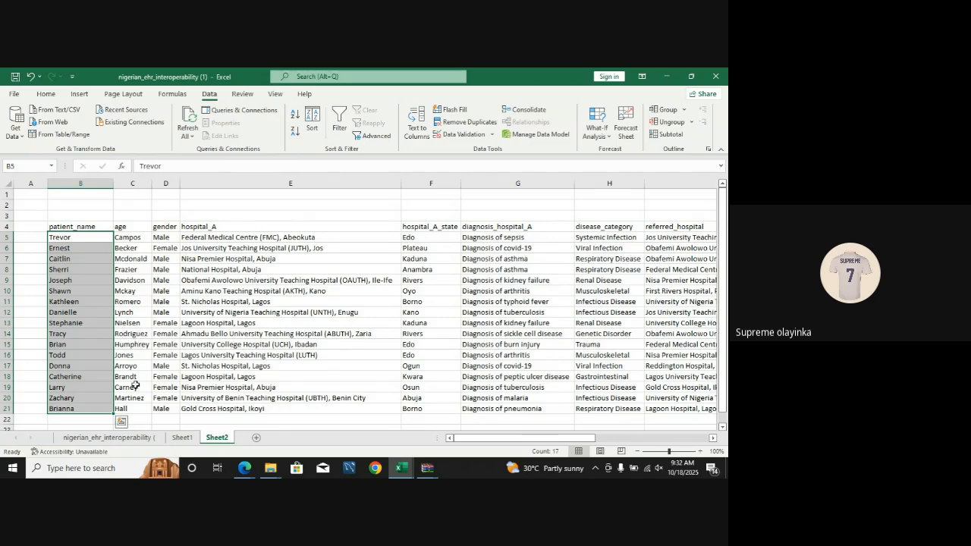
key("ctrl+z")
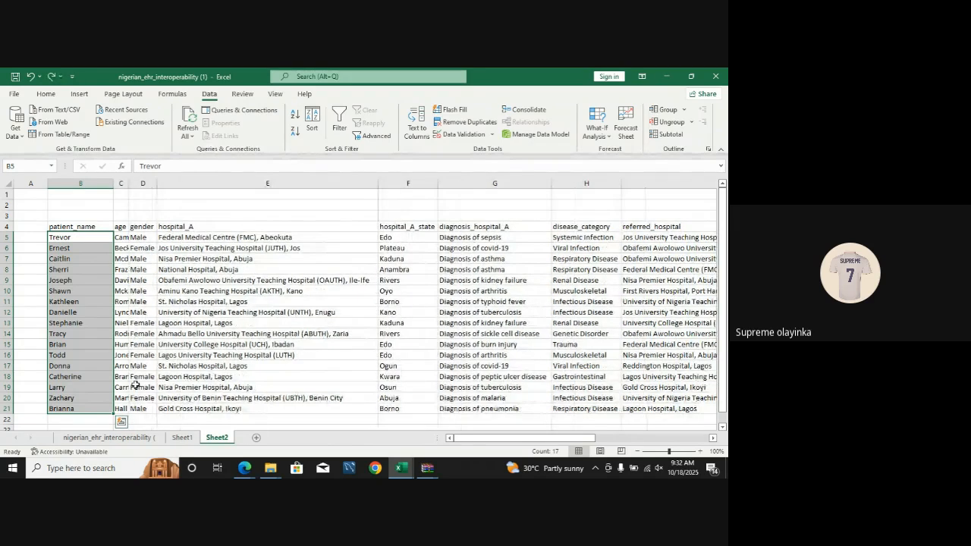
key("ctrl+z")
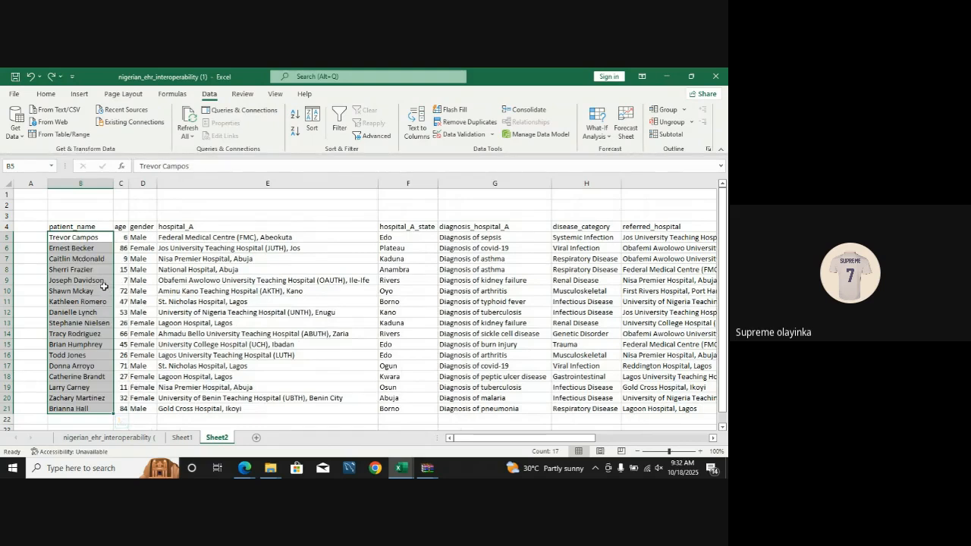
- Split the patient names in B5:B21 with Text to Columns, delimited by space, sending the output to destination J4
left_click(420, 118)
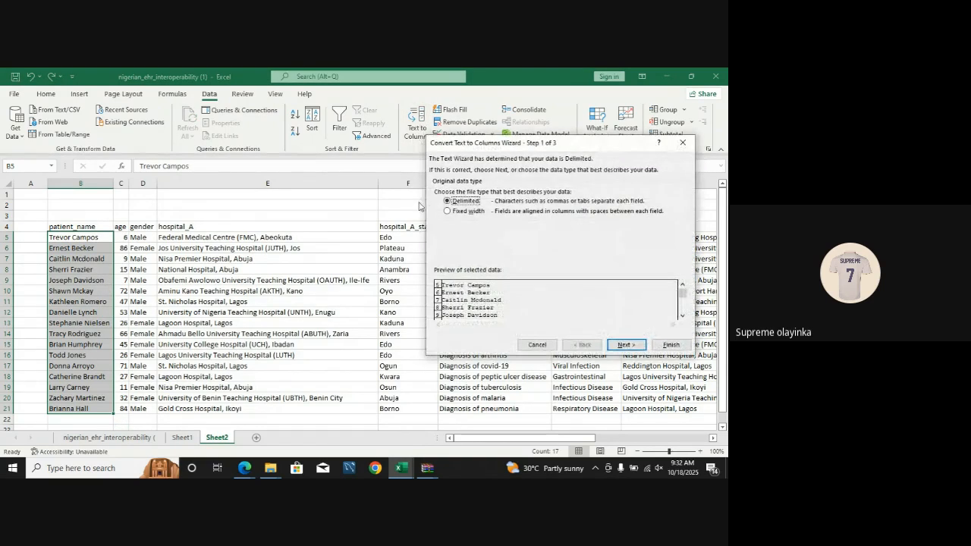
left_click(626, 345)
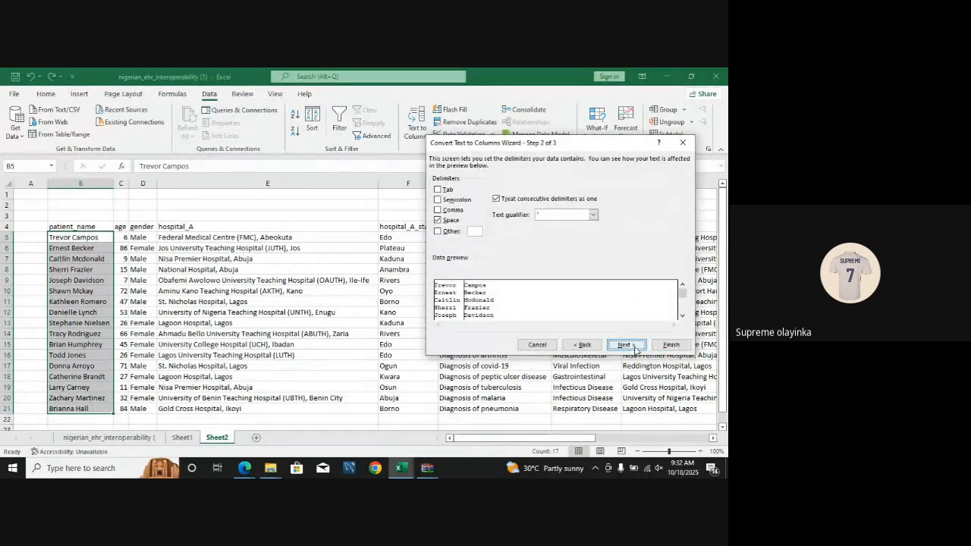
left_click(626, 346)
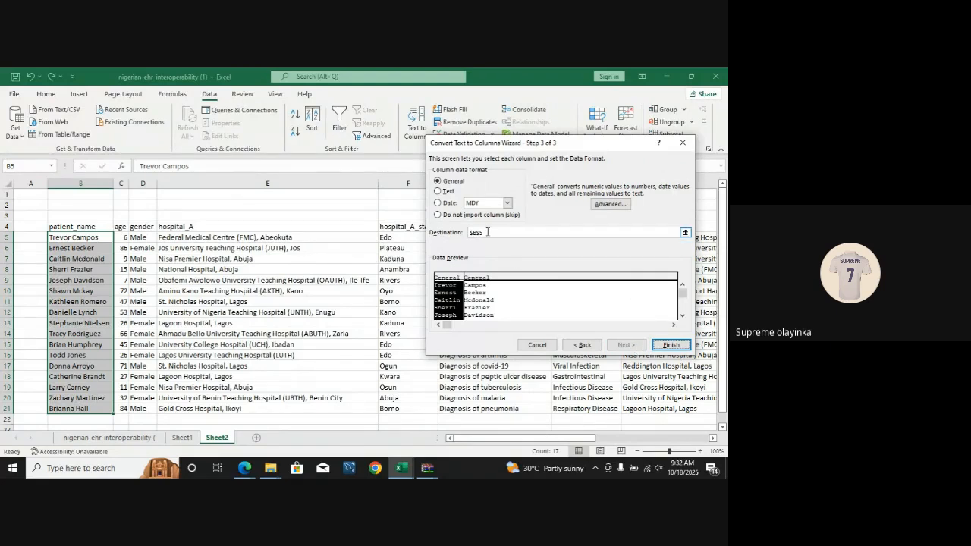
left_click(686, 233)
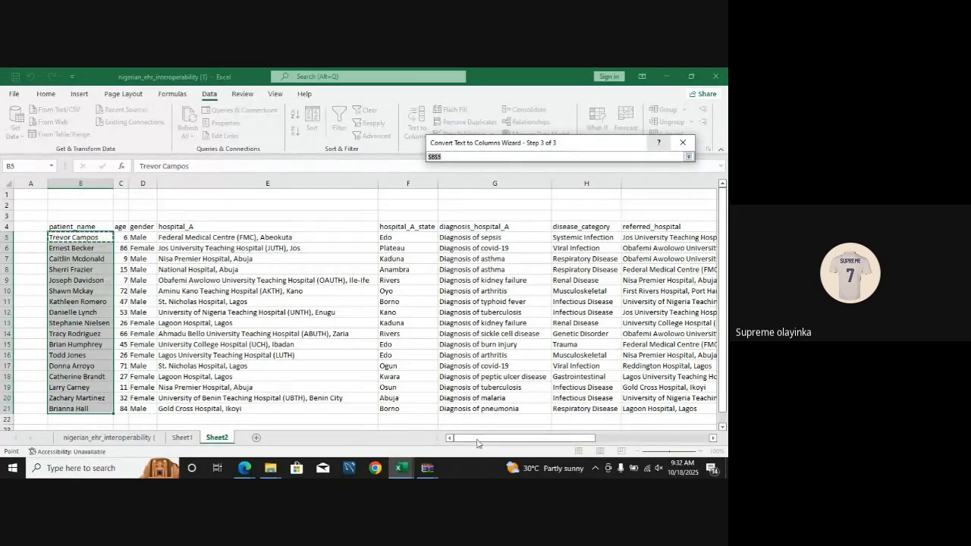
left_click_drag(531, 438, 657, 456)
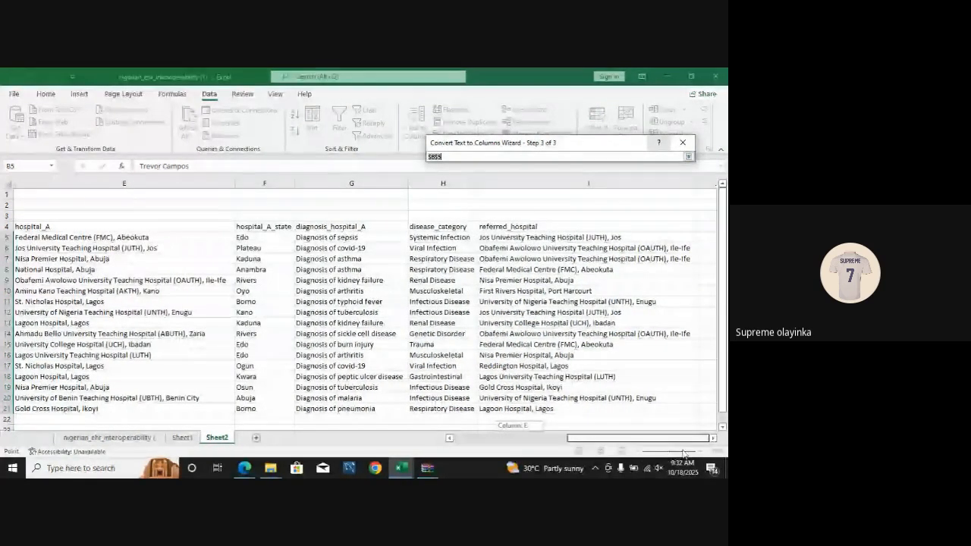
left_click(708, 226)
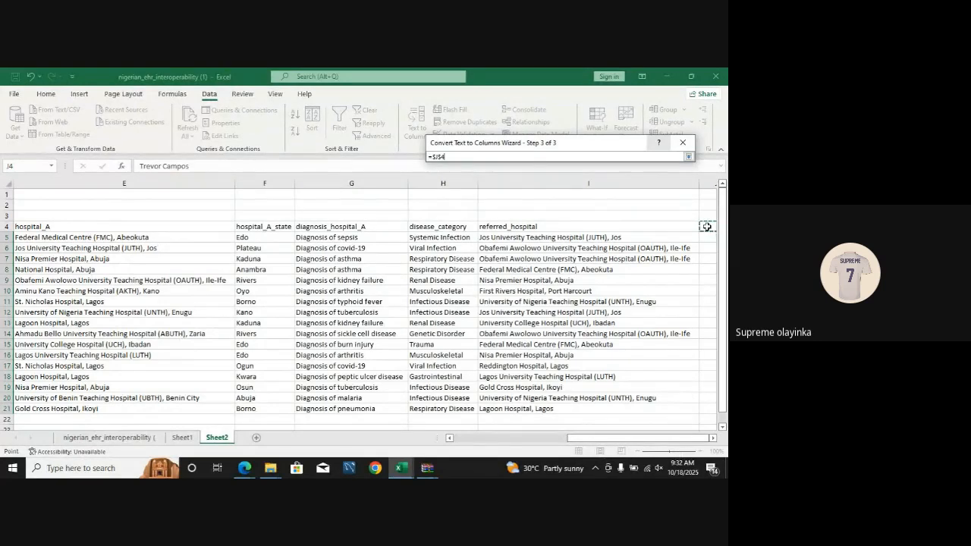
left_click(655, 407)
key("Right")
key("Right")
key("Right")
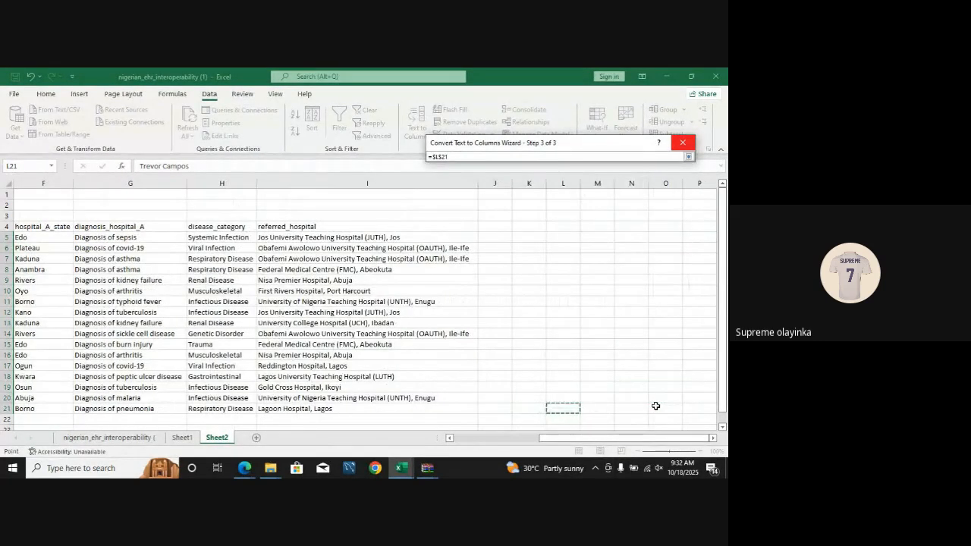
left_click(498, 229)
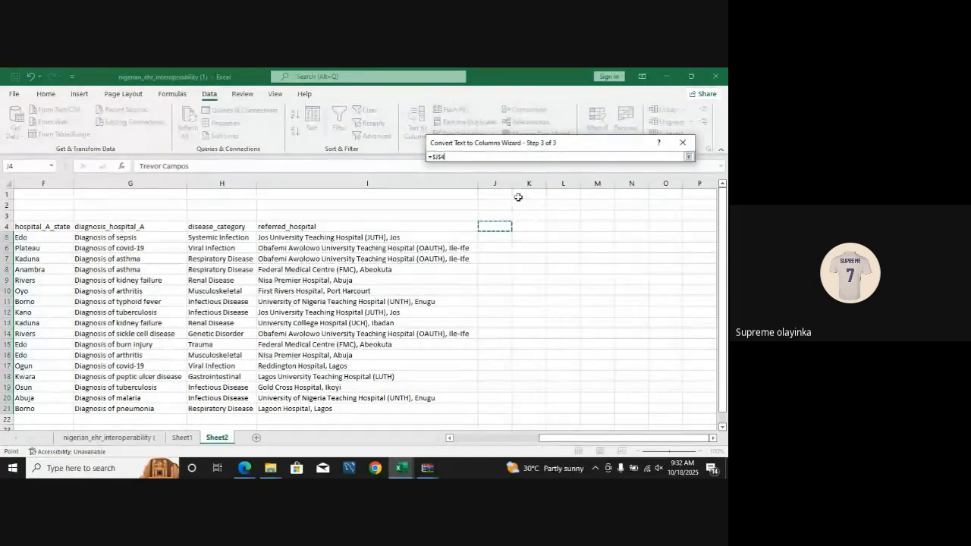
left_click(689, 157)
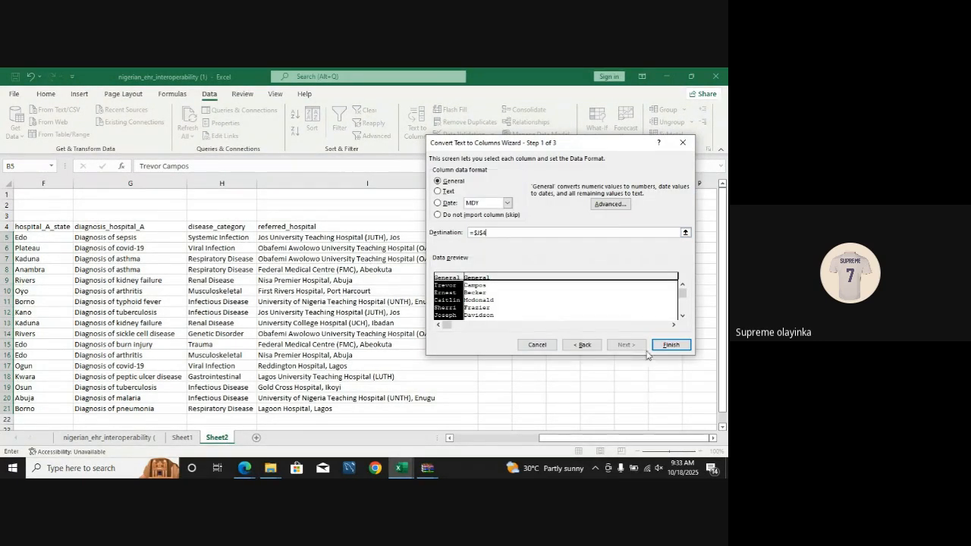
left_click(671, 345)
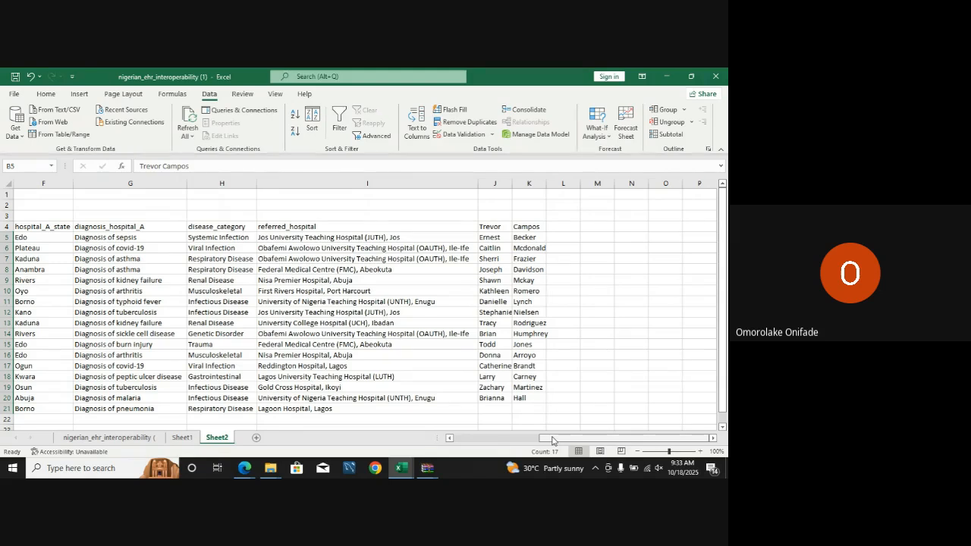
- On Sheet1, enter January in Q4 and start entering the following month's name in Q5
left_click(183, 438)
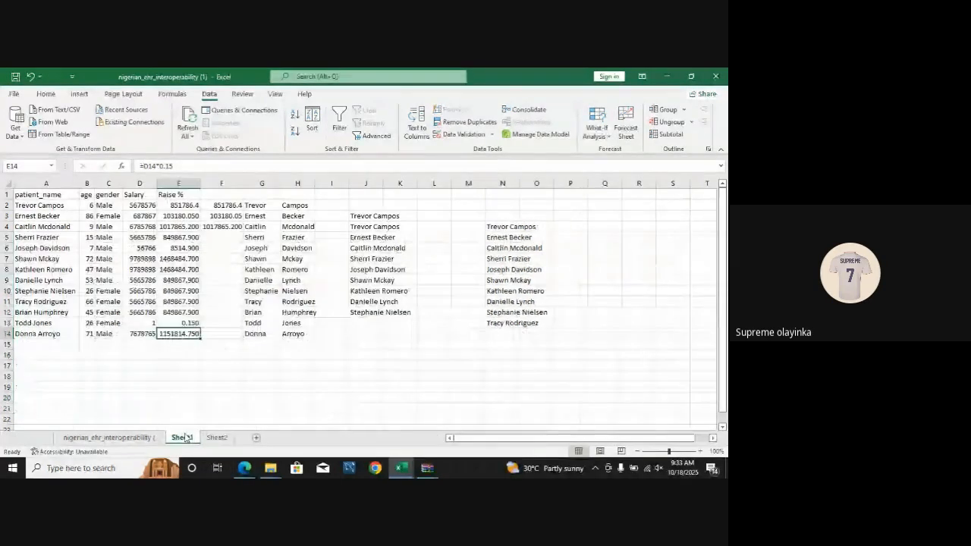
left_click(602, 222)
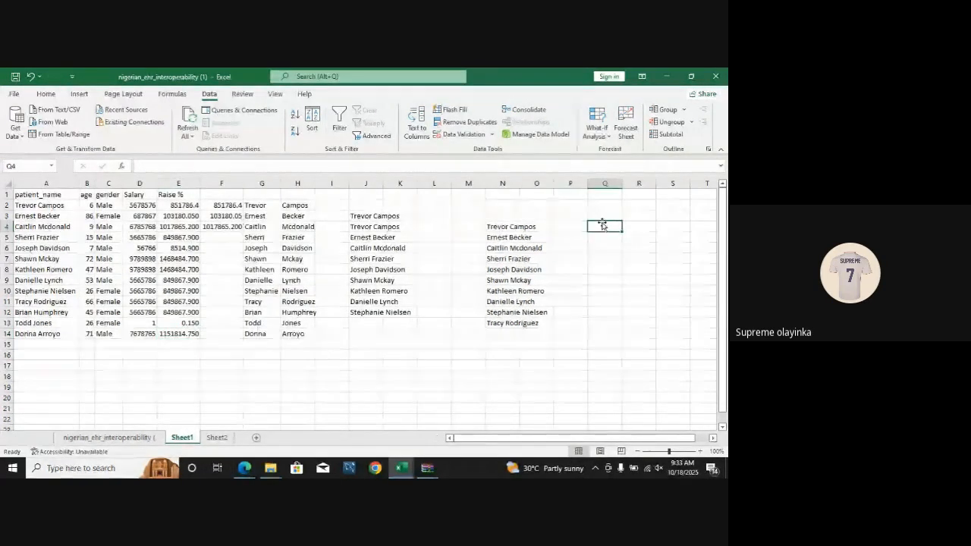
type("January")
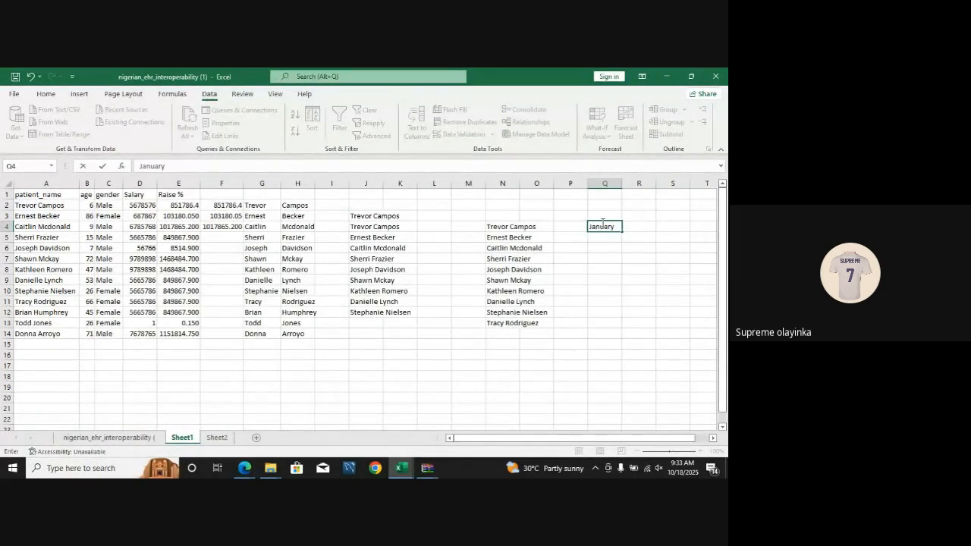
key("Return")
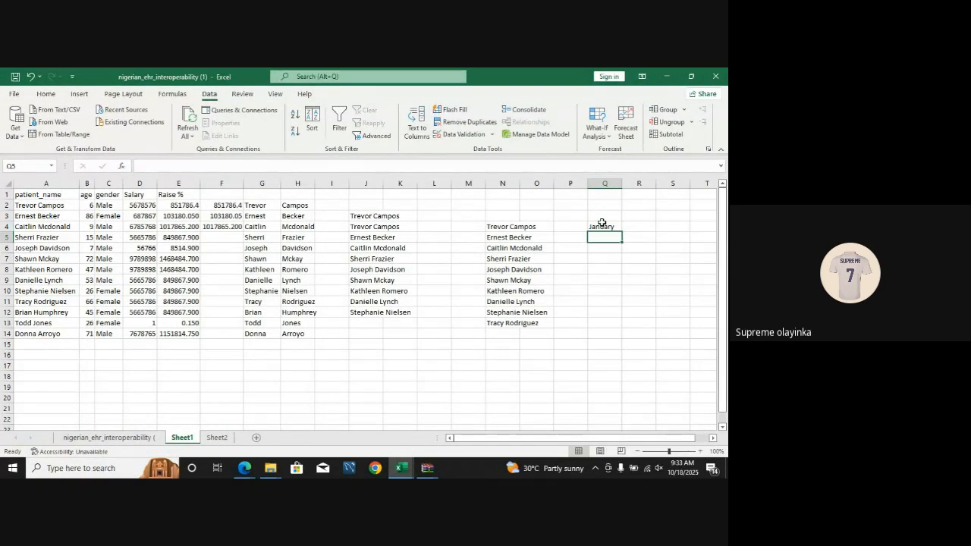
type("fe")
type("br")
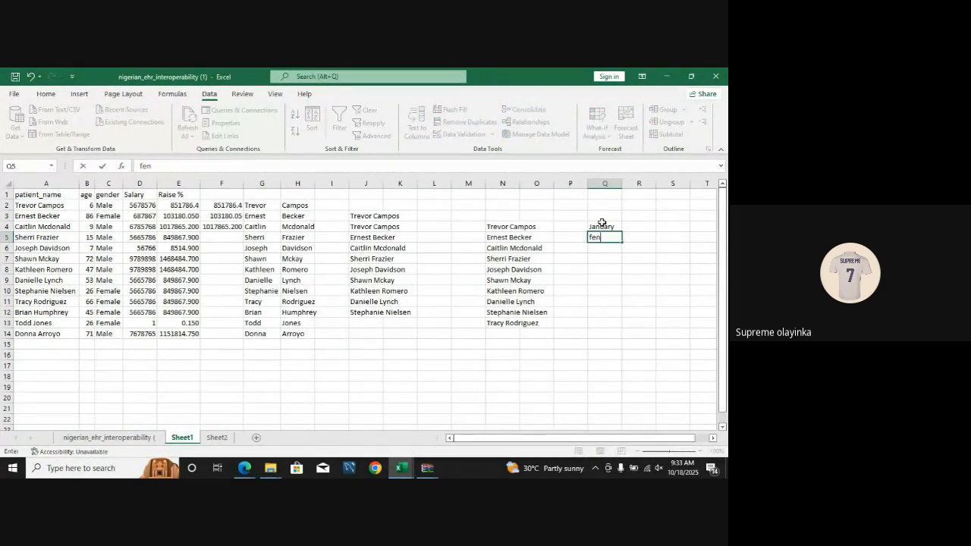
- Complete the entry february in cell Q5, below January
type("uary")
key("Return")
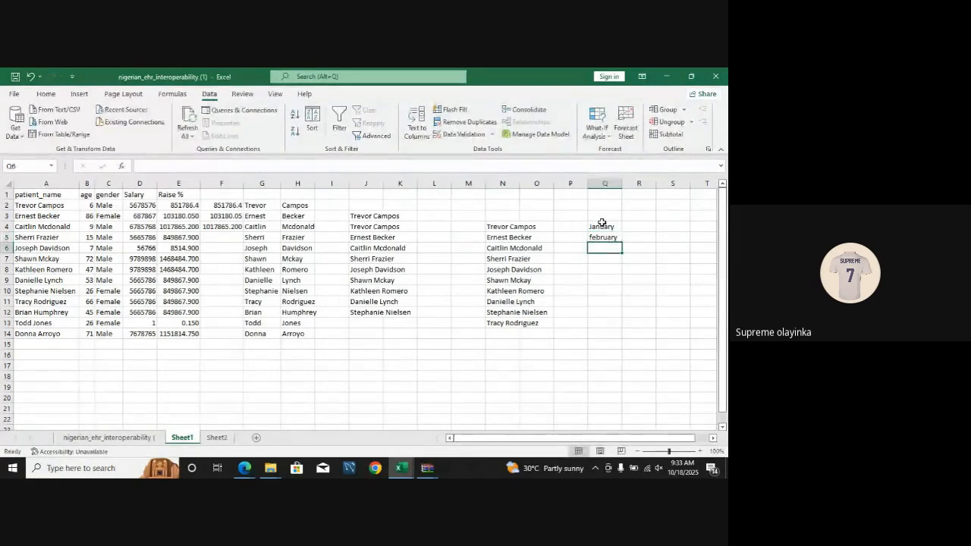
- Try to extend the month list from January and february in Q4:Q5 with Flash Fill
left_click(605, 227)
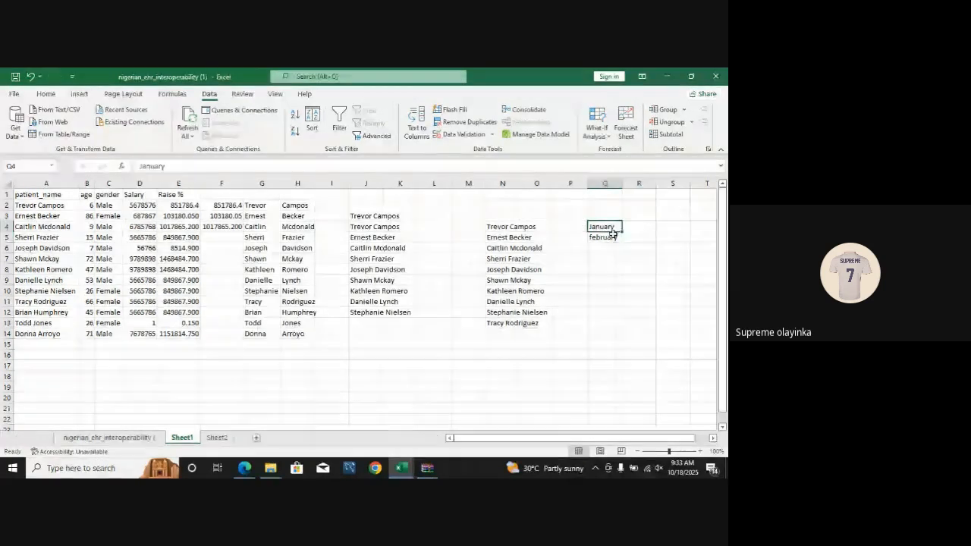
left_click_drag(607, 226, 618, 237)
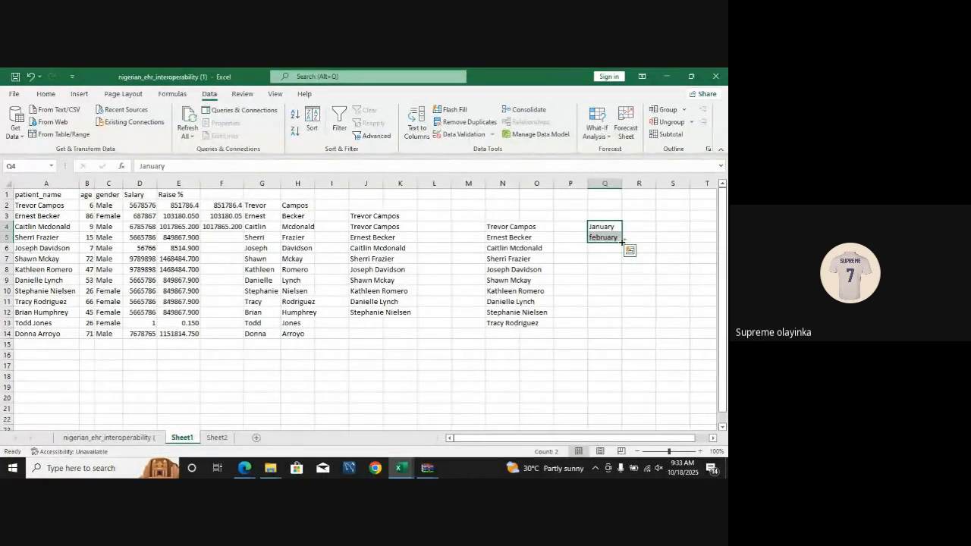
key("ctrl+e")
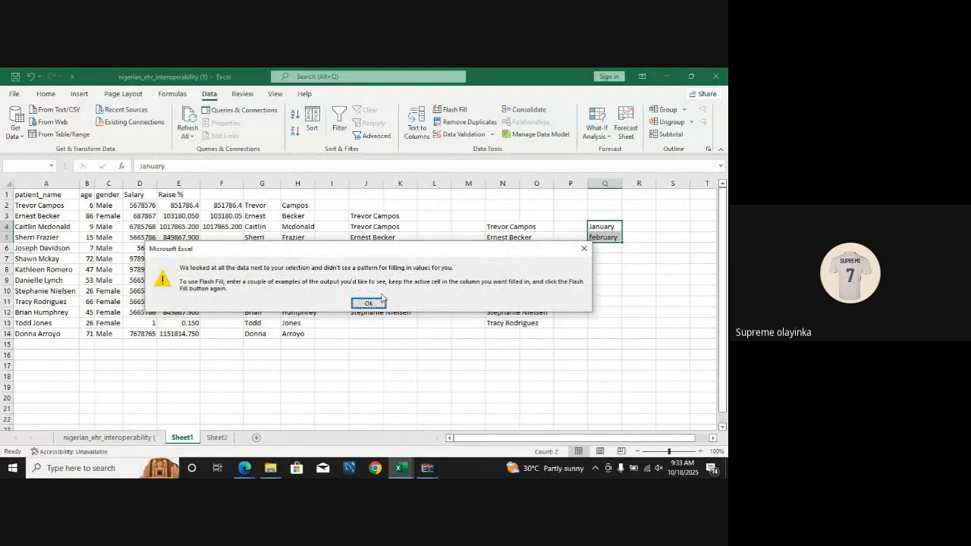
left_click(369, 303)
left_click(596, 246)
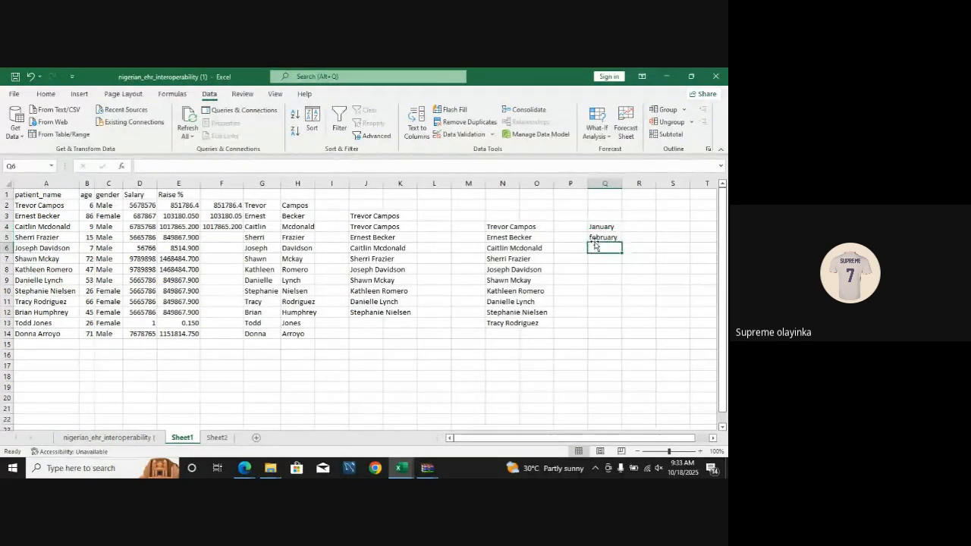
- Capitalize the month name in Q5 so it reads February
left_click(595, 237)
double_click(593, 238)
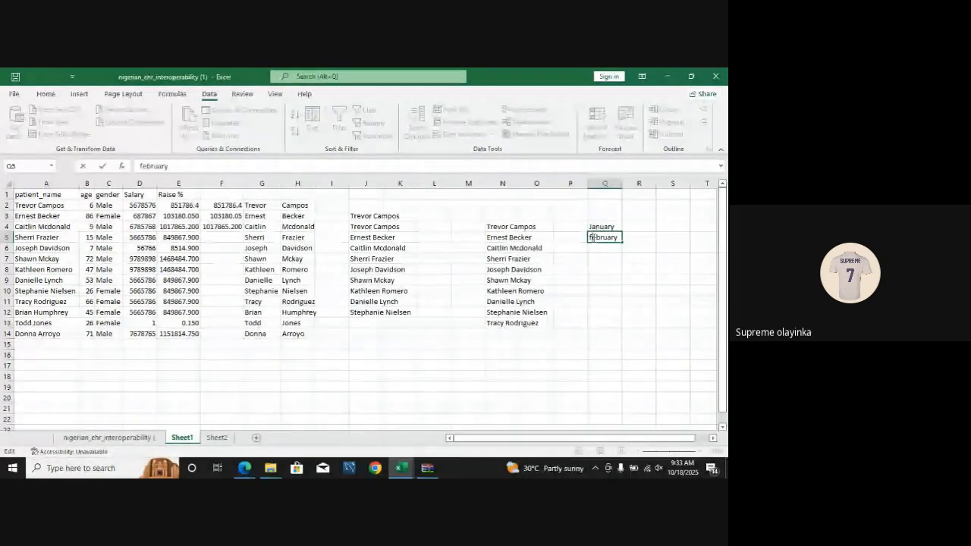
key("BackSpace")
type("F")
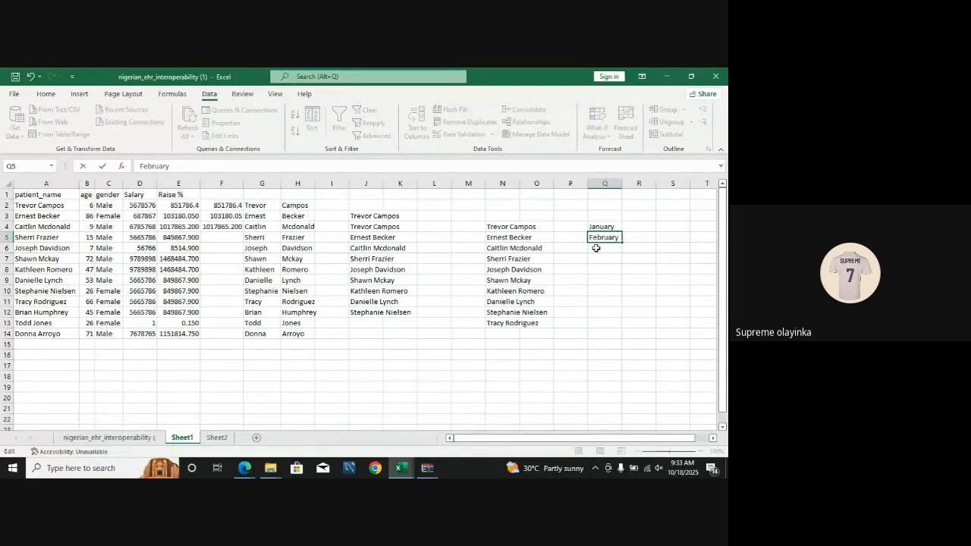
- Continue the month list with March in Q6 and April in Q7
left_click(596, 250)
type("March")
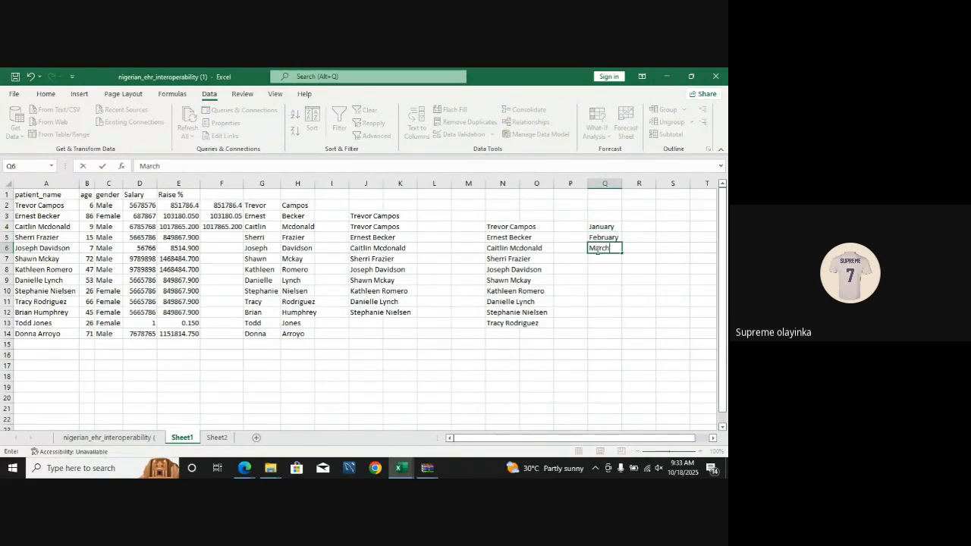
key("Return")
type("April")
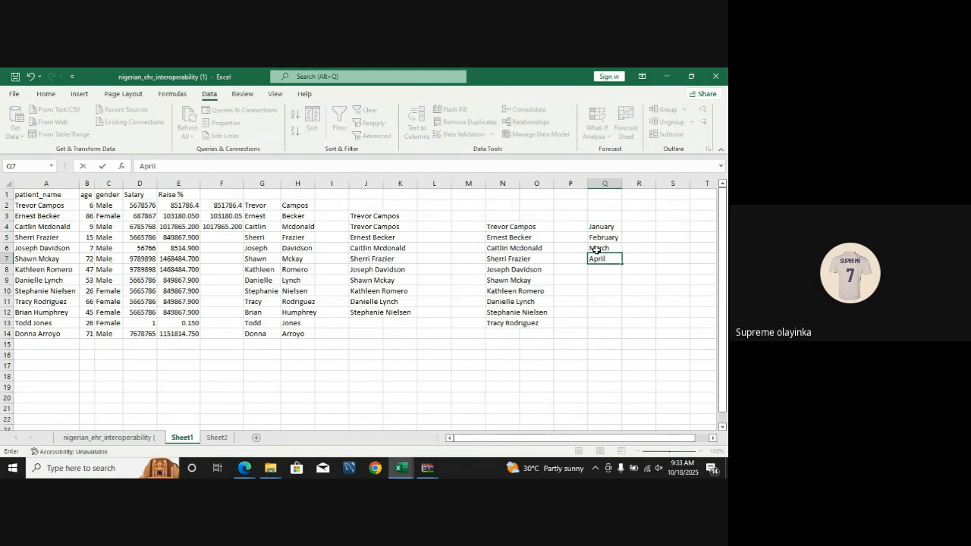
- Add June, July and August to the month list in cells Q8 to Q10
left_click(605, 274)
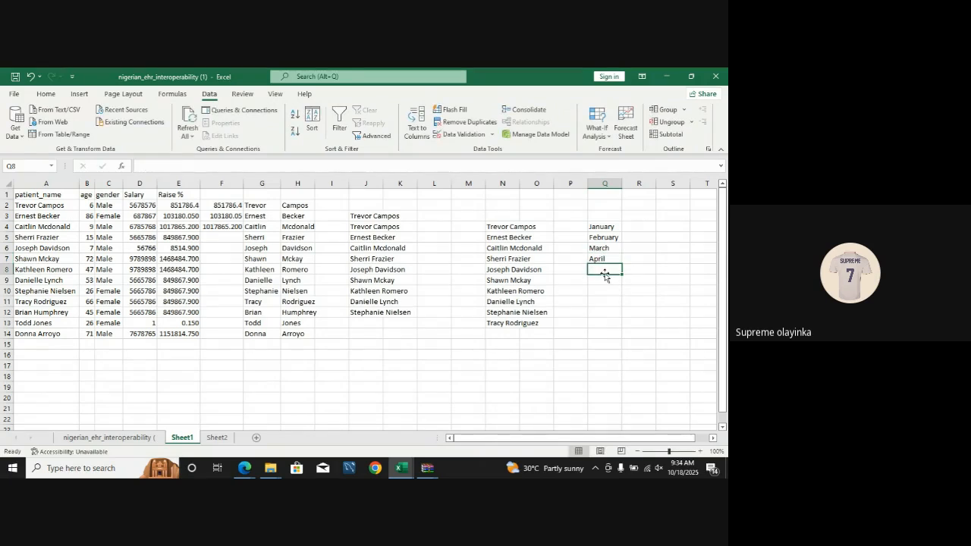
type("Ju")
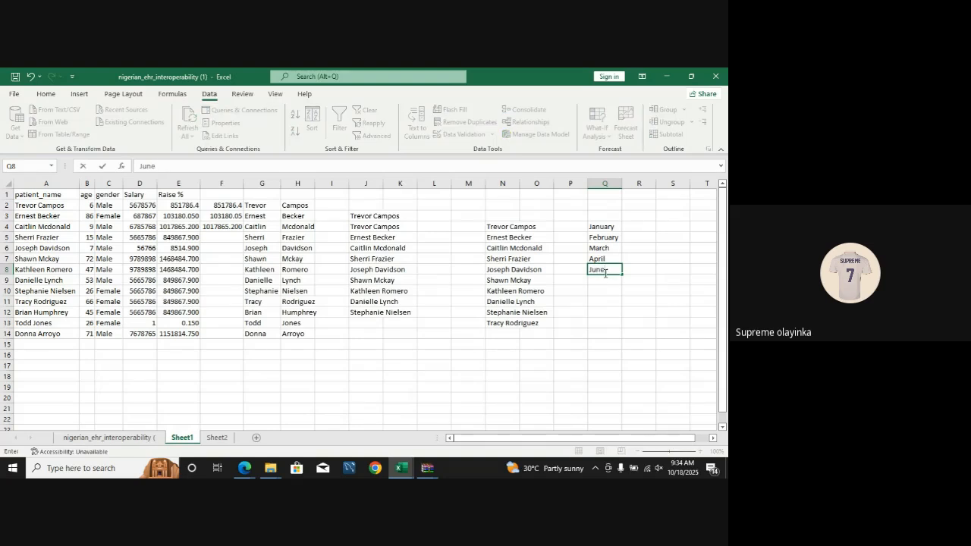
type("ne")
left_click(607, 279)
type("Jul")
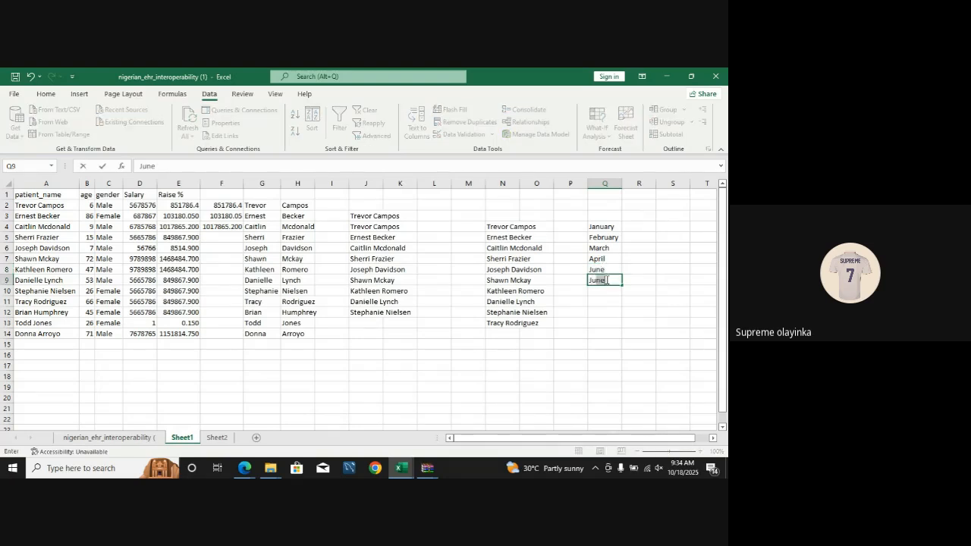
type("y")
key("Return")
type("August")
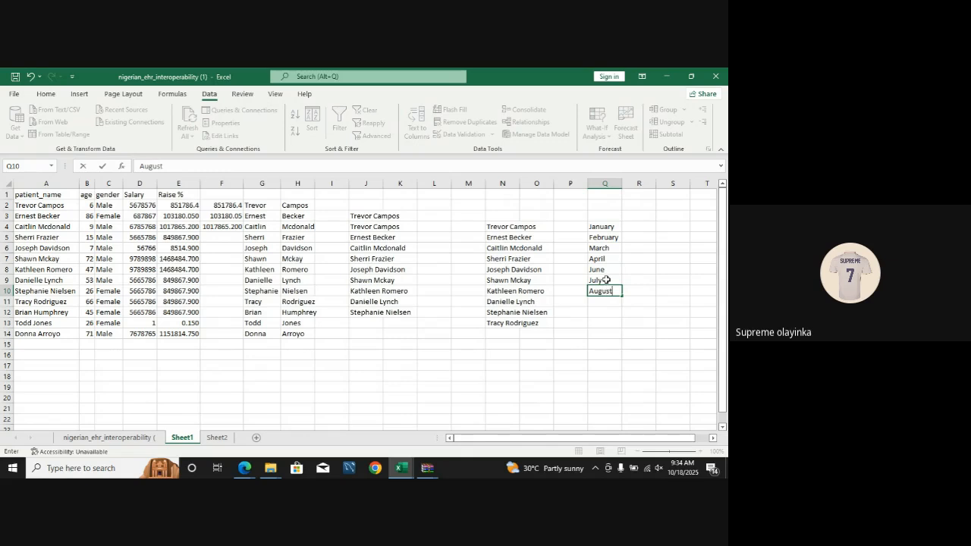
key("Return")
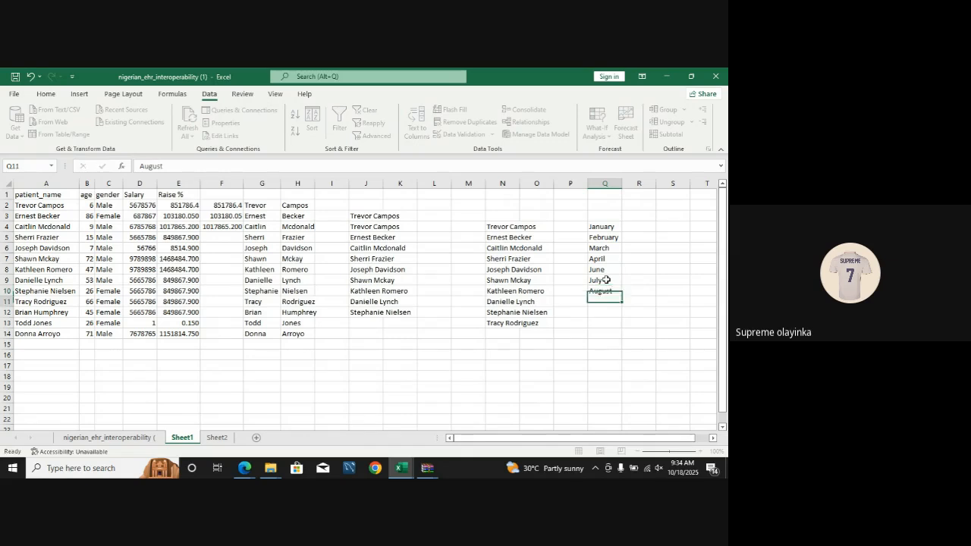
- Finish the month list with September, October, November and December in cells Q11 to Q14
type("Sep")
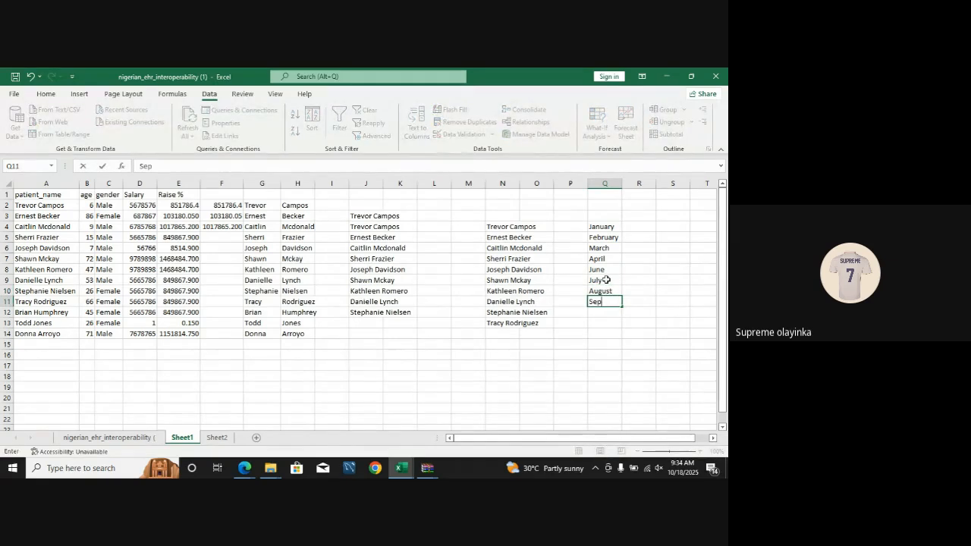
type("tember")
key("Return")
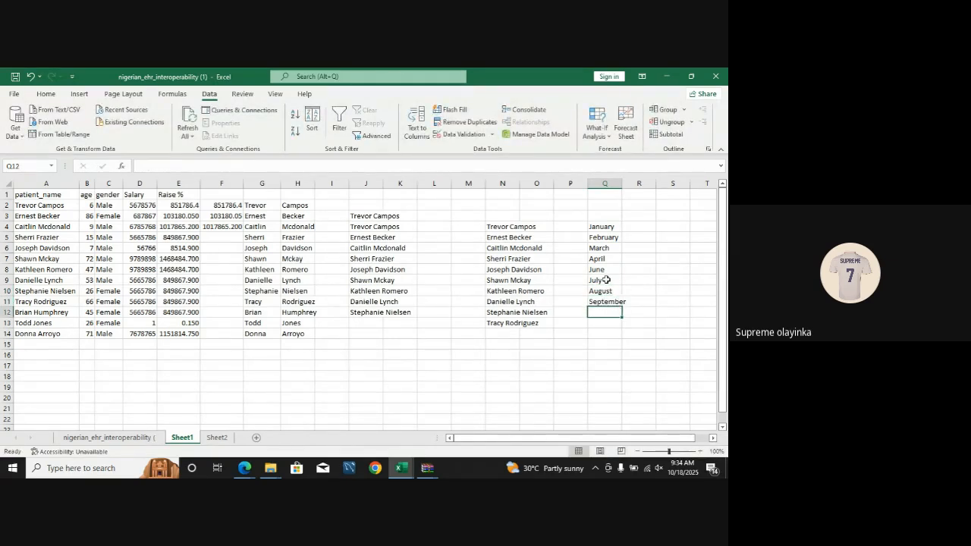
type("Octobe")
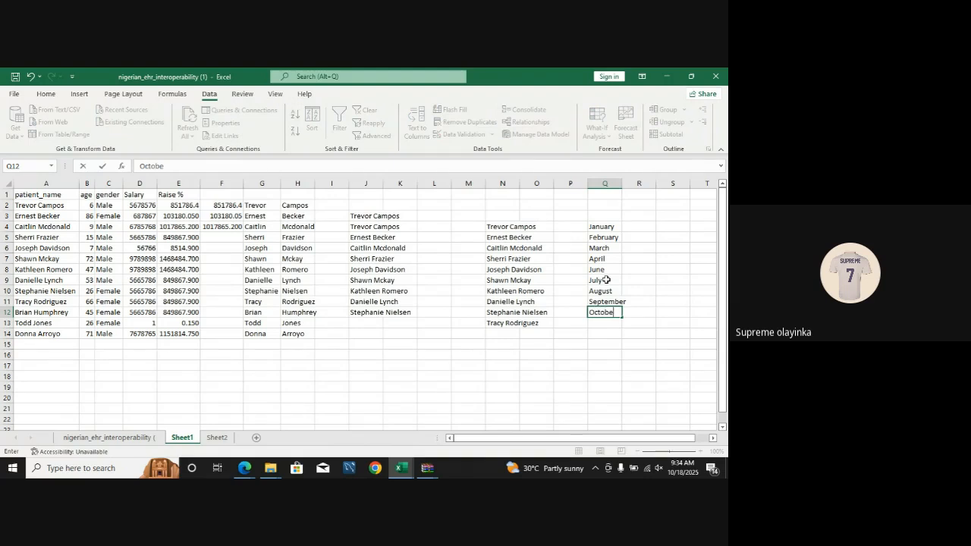
type("r")
key("Return")
type("Nov")
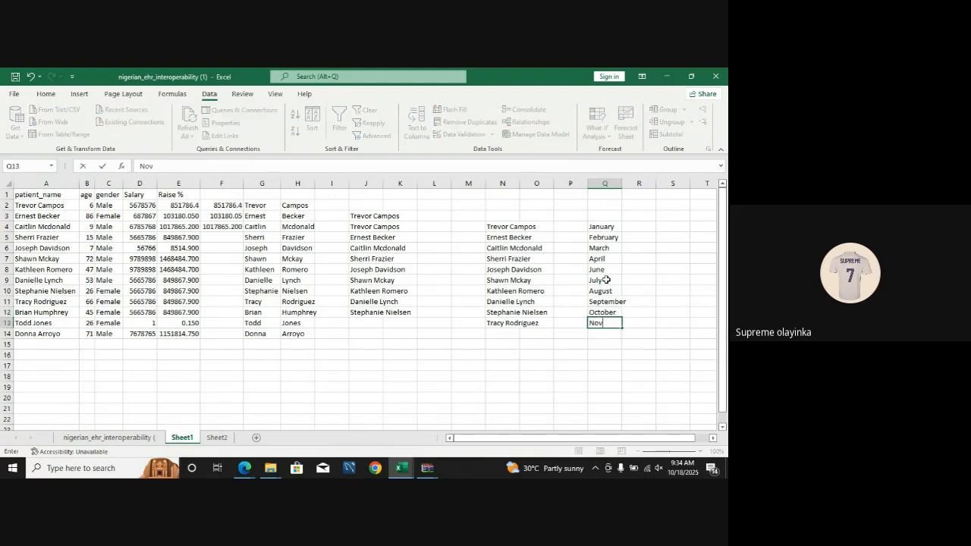
key("Return")
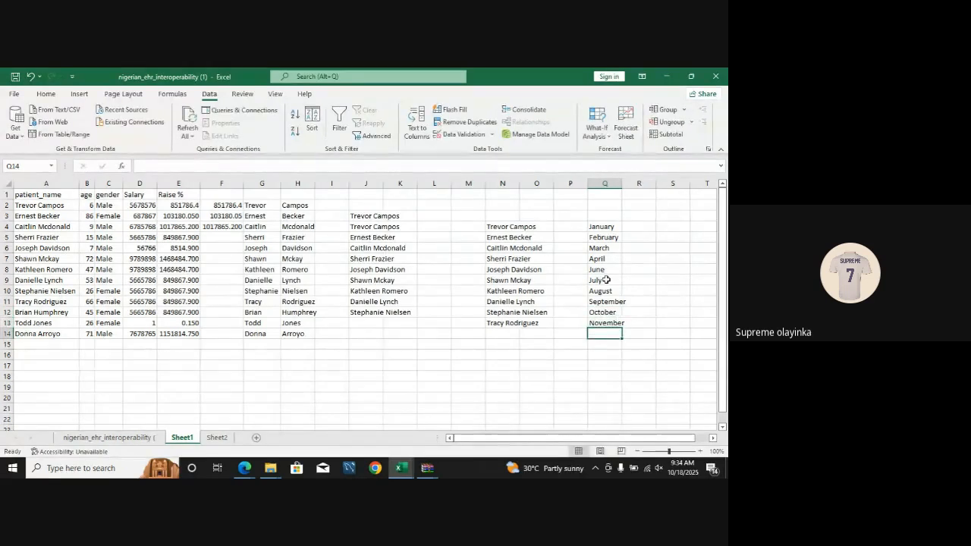
type("December")
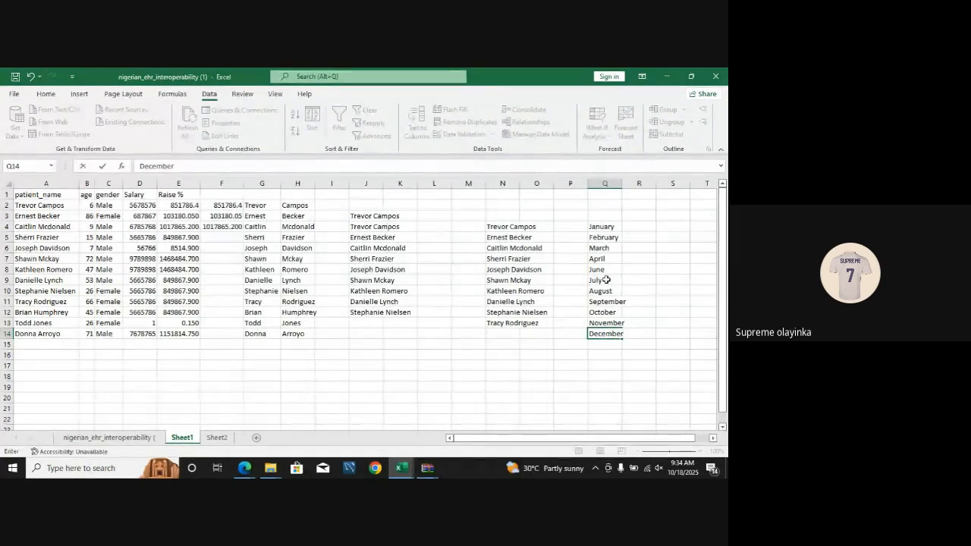
- Set up a Text to Columns split of Q4:Q14 using fixed width, with a column break after the third character
left_click_drag(603, 226, 603, 334)
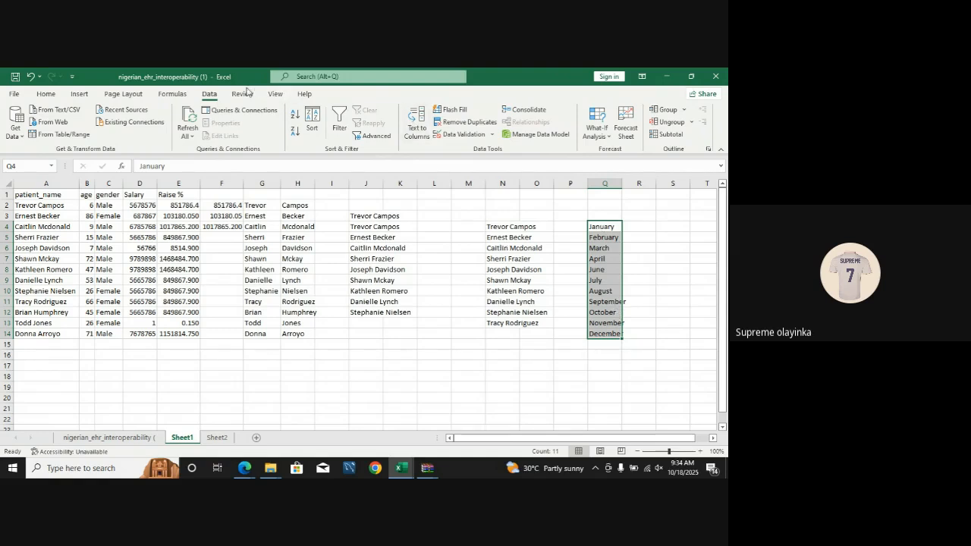
left_click(419, 125)
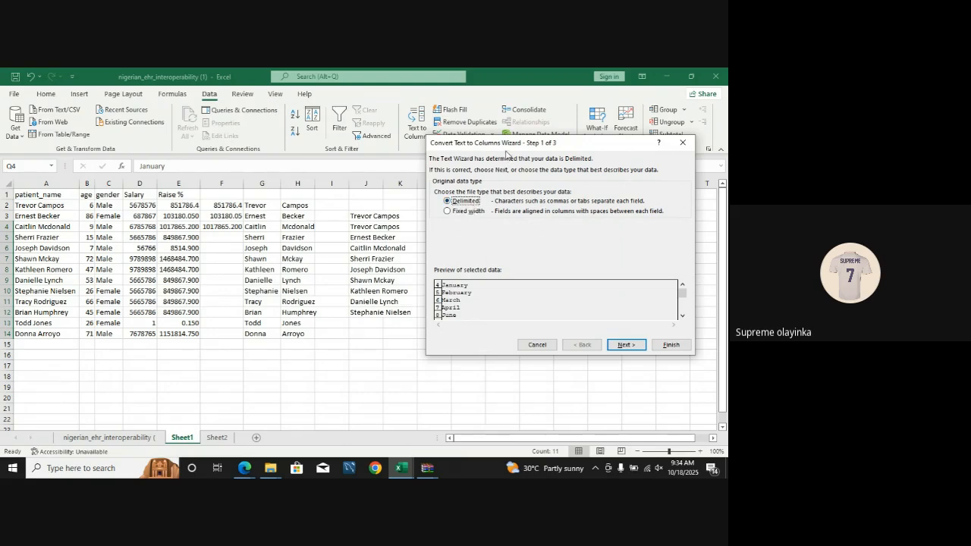
left_click_drag(510, 144, 251, 120)
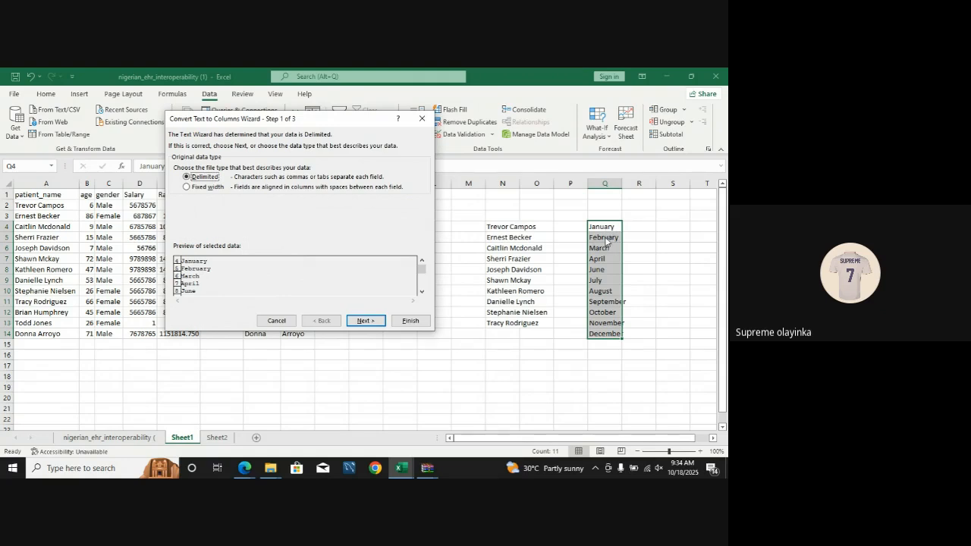
left_click(190, 187)
left_click(361, 323)
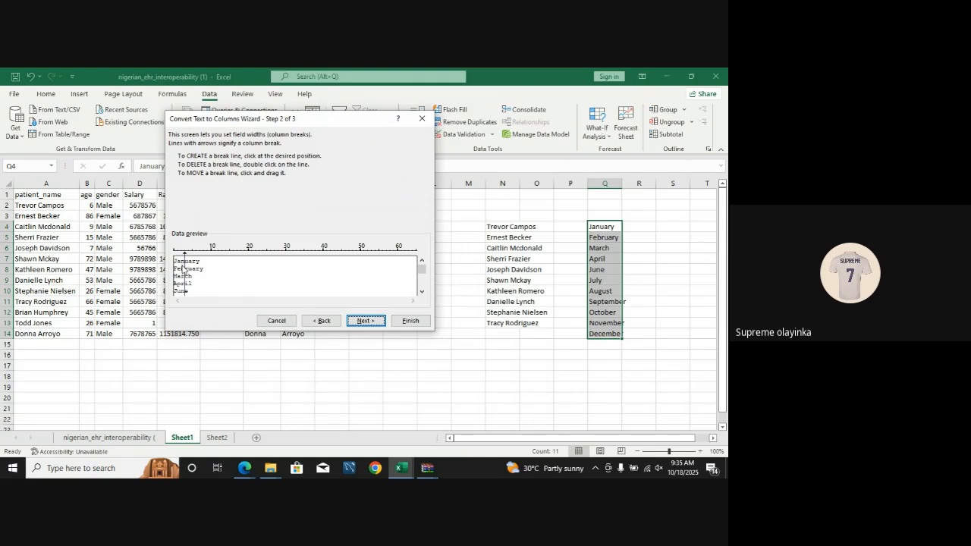
left_click(367, 322)
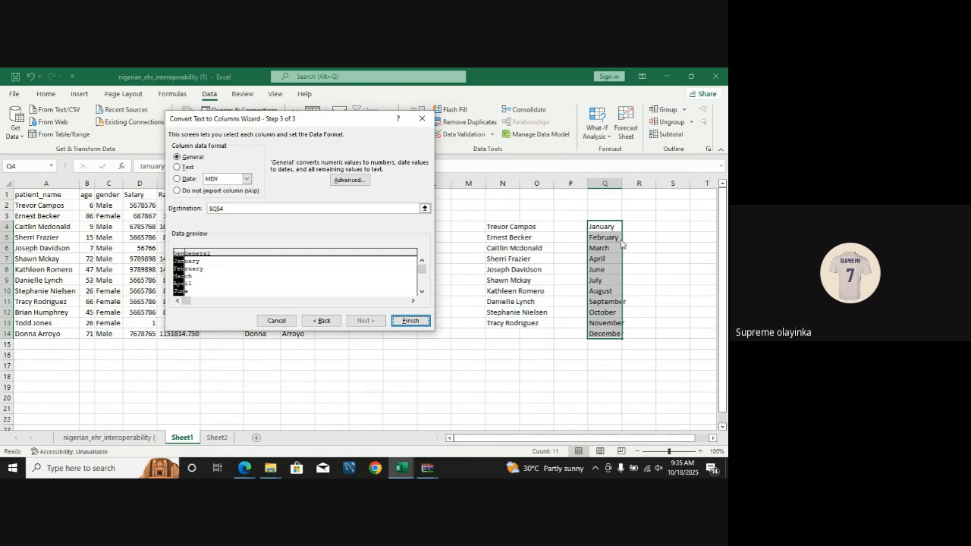
left_click(217, 208)
key("BackSpace")
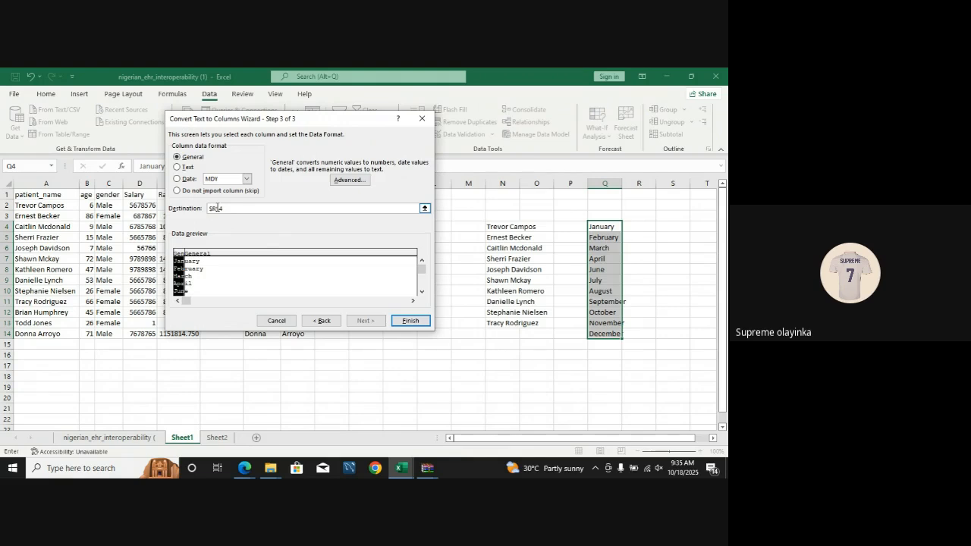
type("R")
left_click(425, 208)
left_click(631, 226)
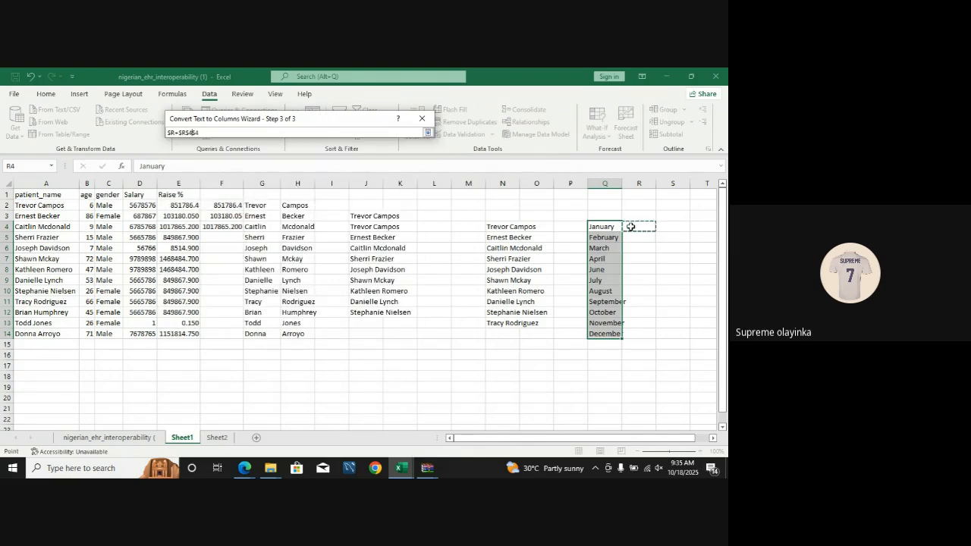
left_click(380, 179)
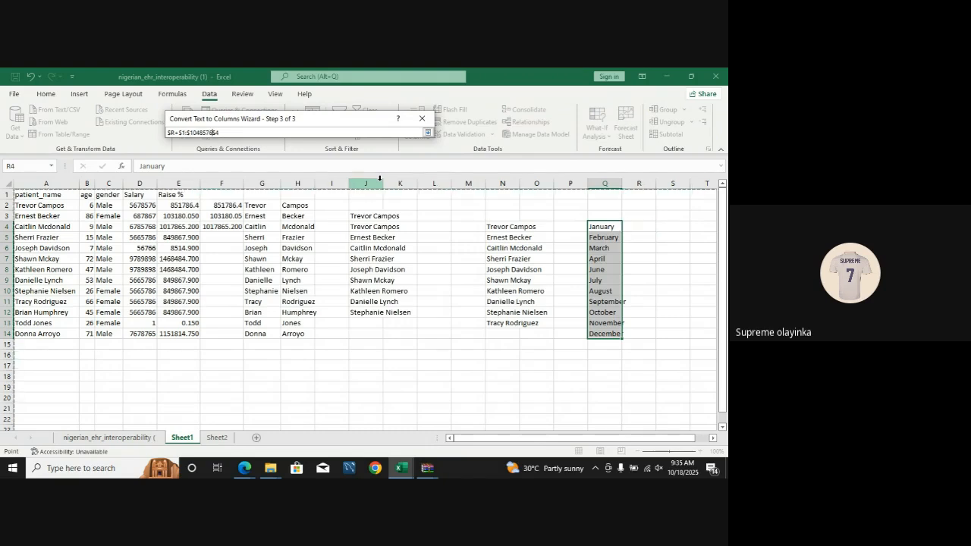
- Set the Text to Columns destination to cell R4 and complete the split with the General column format
left_click_drag(280, 133, 166, 127)
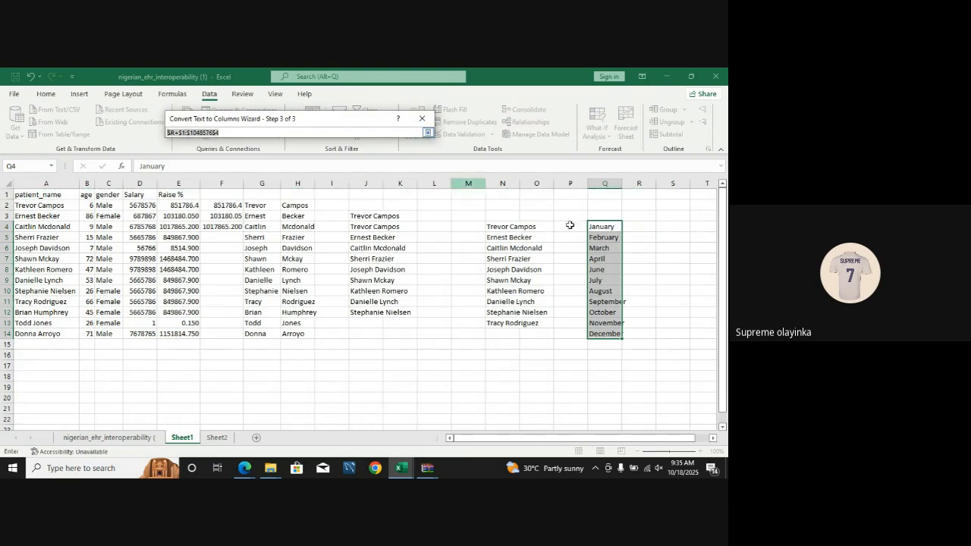
left_click(640, 226)
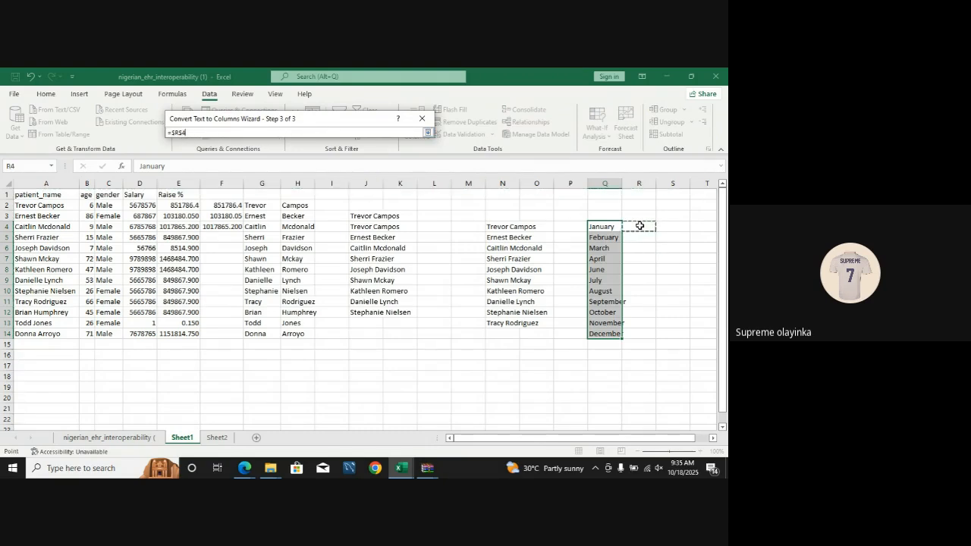
left_click(427, 133)
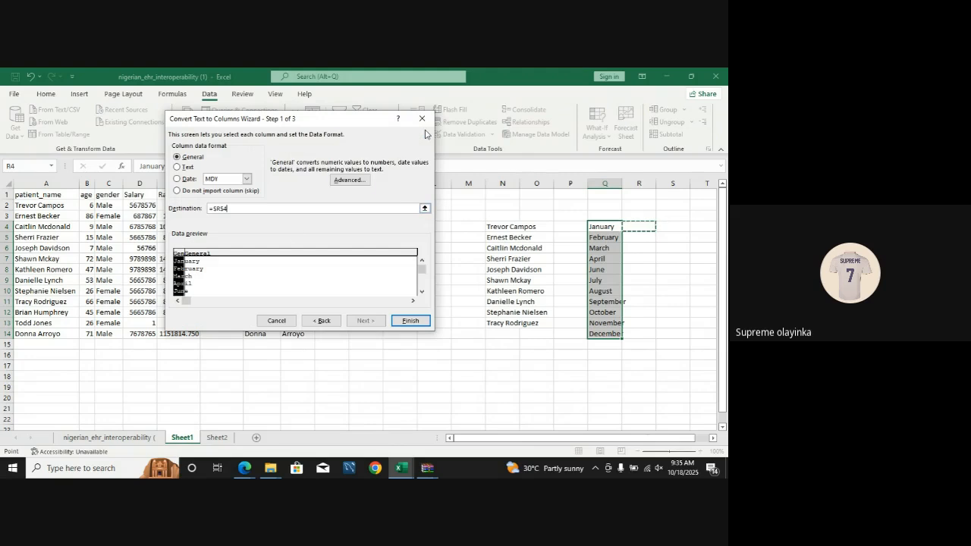
left_click(414, 320)
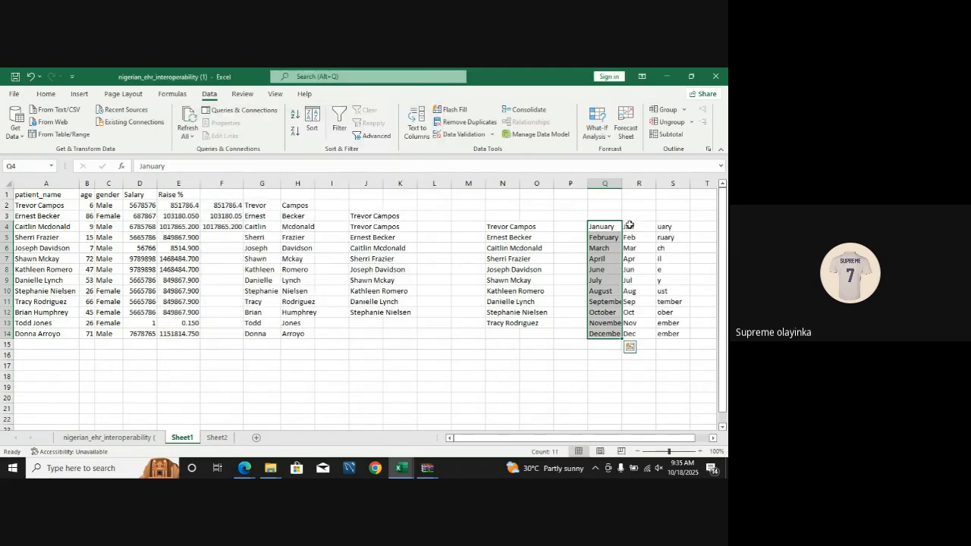
- Clear the leftover month fragments from S4:S14, keeping the three-letter abbreviations in column R
left_click_drag(630, 225, 629, 334)
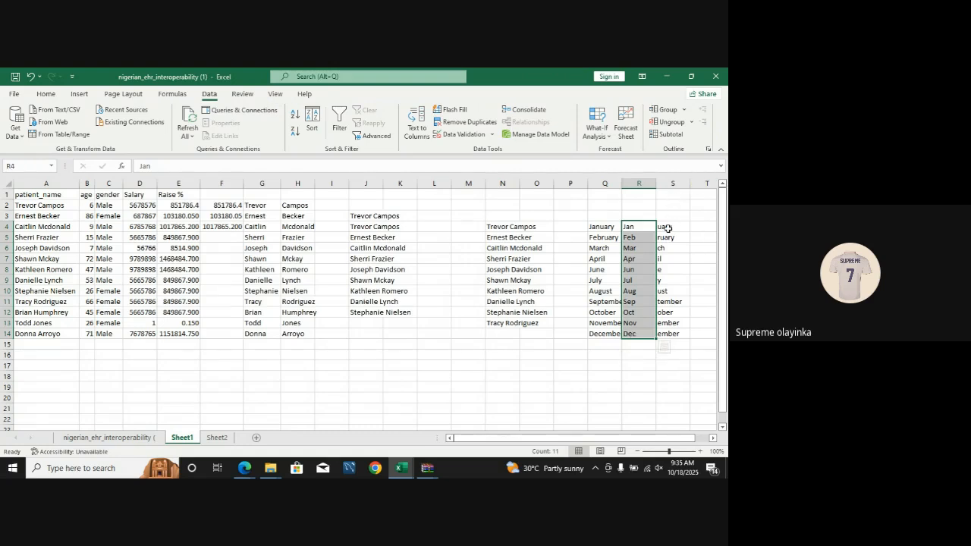
left_click_drag(668, 228, 668, 333)
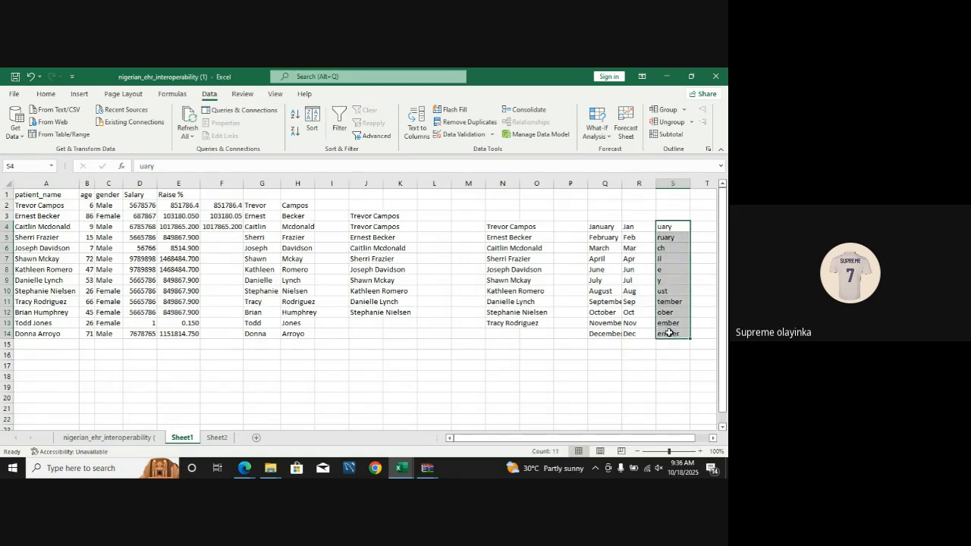
key("BackSpace")
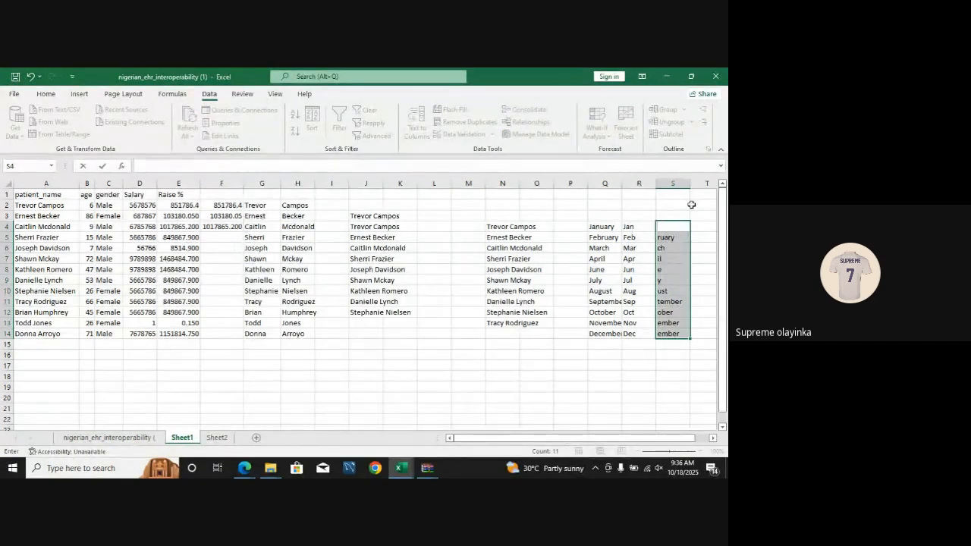
left_click(668, 207)
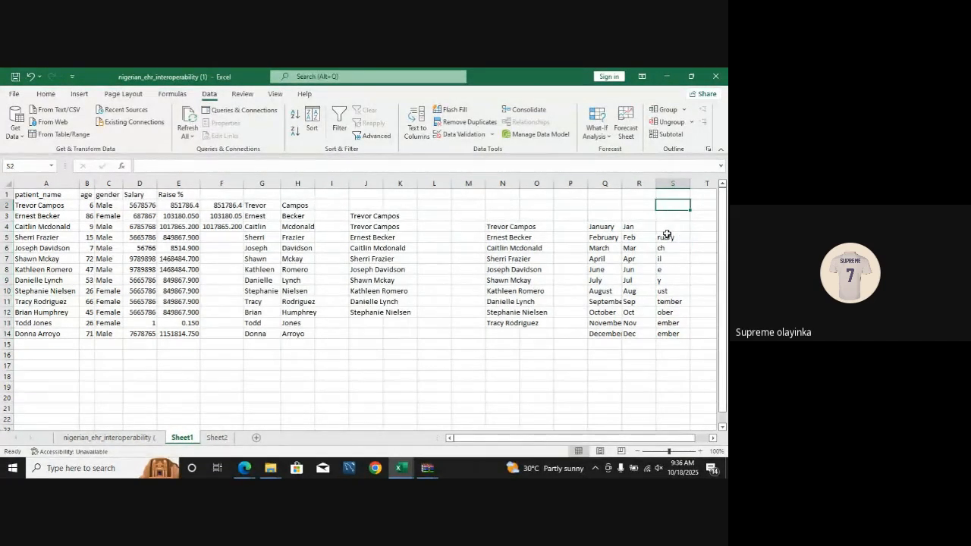
left_click_drag(667, 235, 665, 347)
key("Delete")
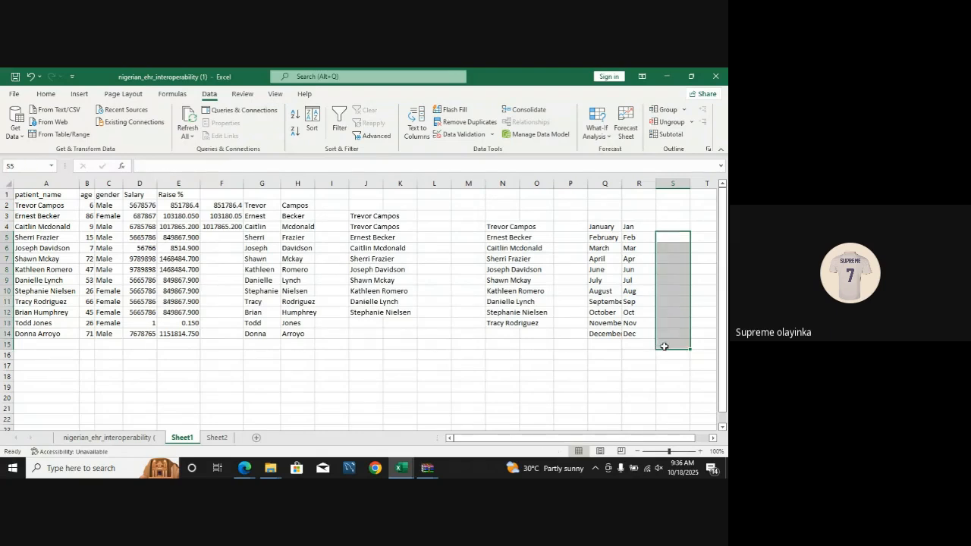
left_click(649, 347)
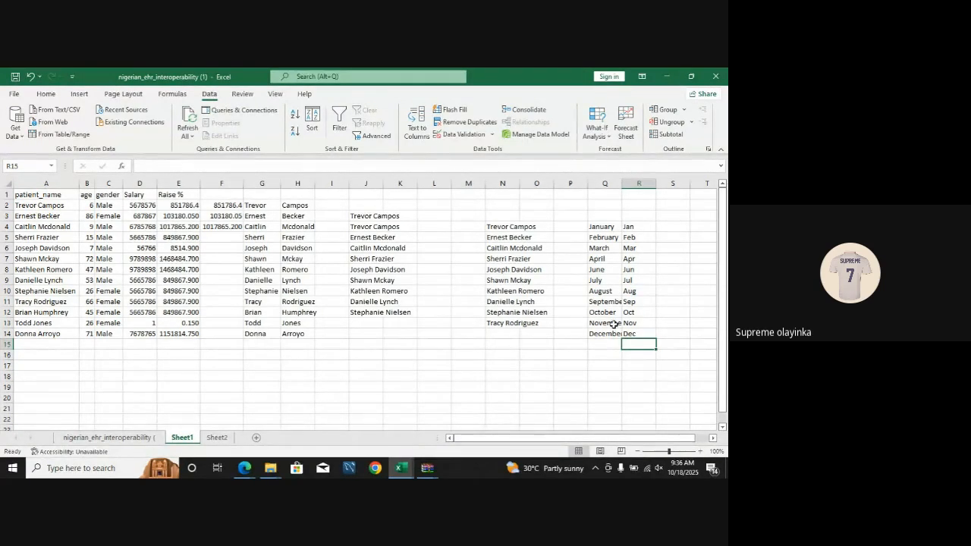
- Add a new blank worksheet after Sheet2
left_click(217, 437)
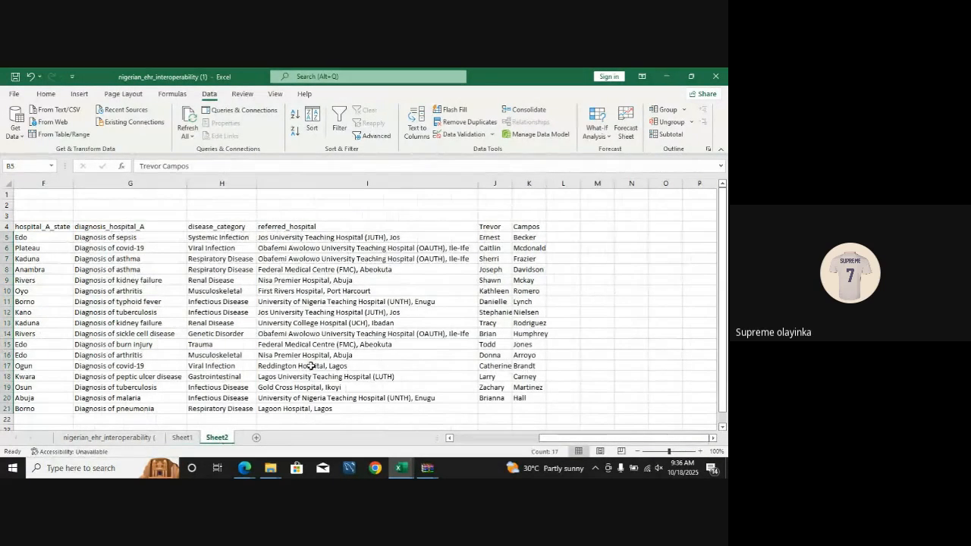
left_click(256, 438)
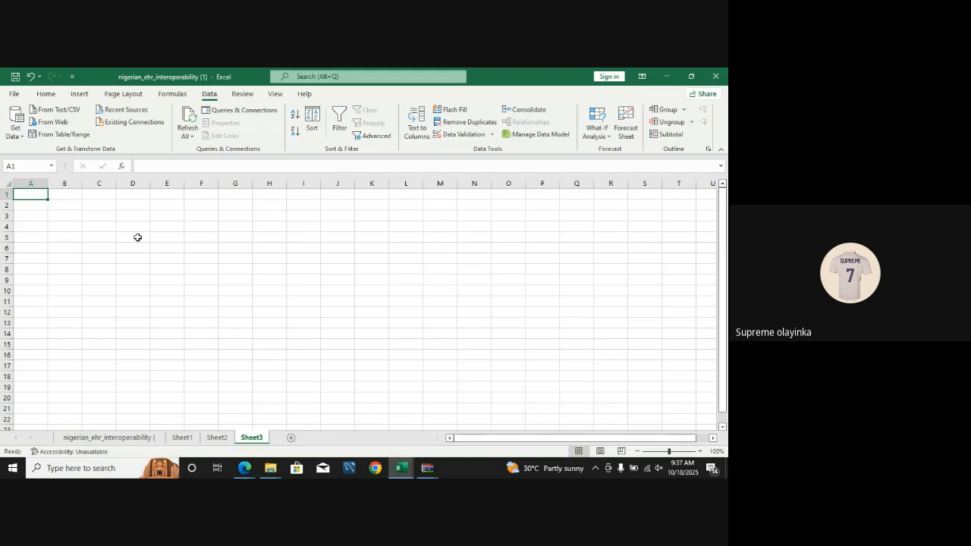
left_click(233, 206)
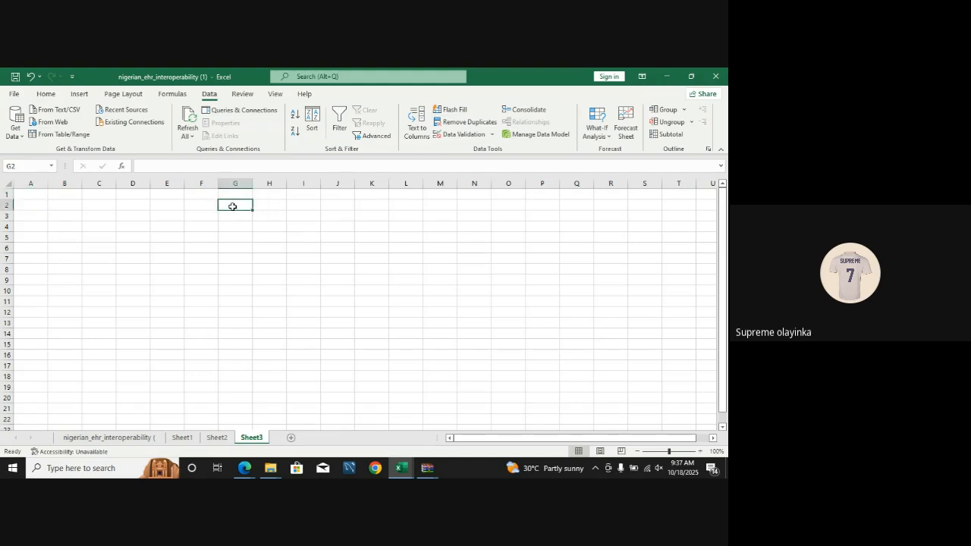
type("2")
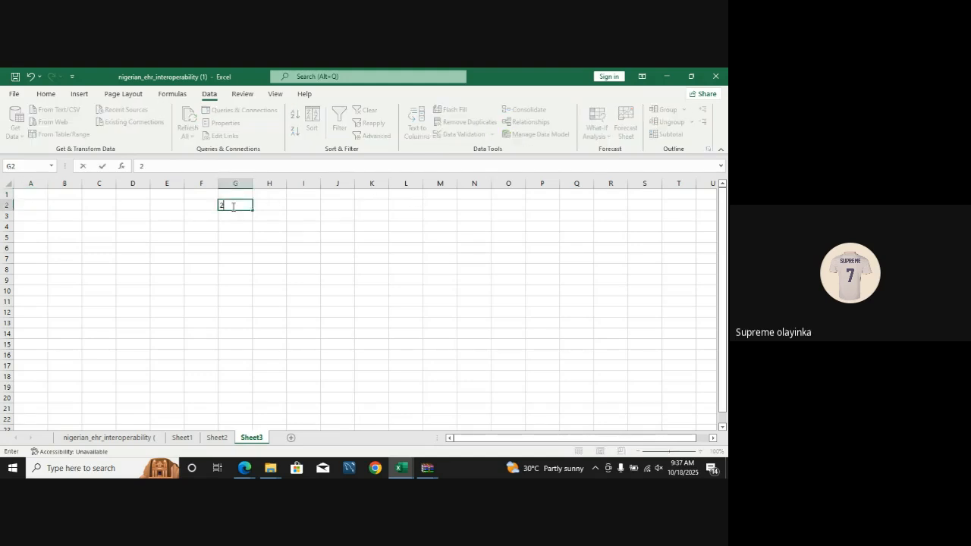
type("0k")
key("Return")
type("2")
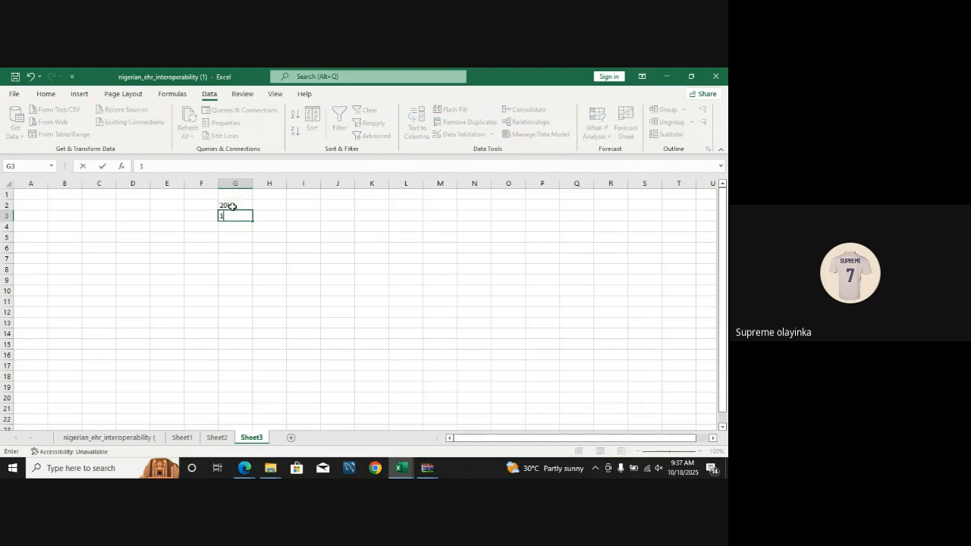
type("0k")
left_click_drag(225, 205, 225, 228)
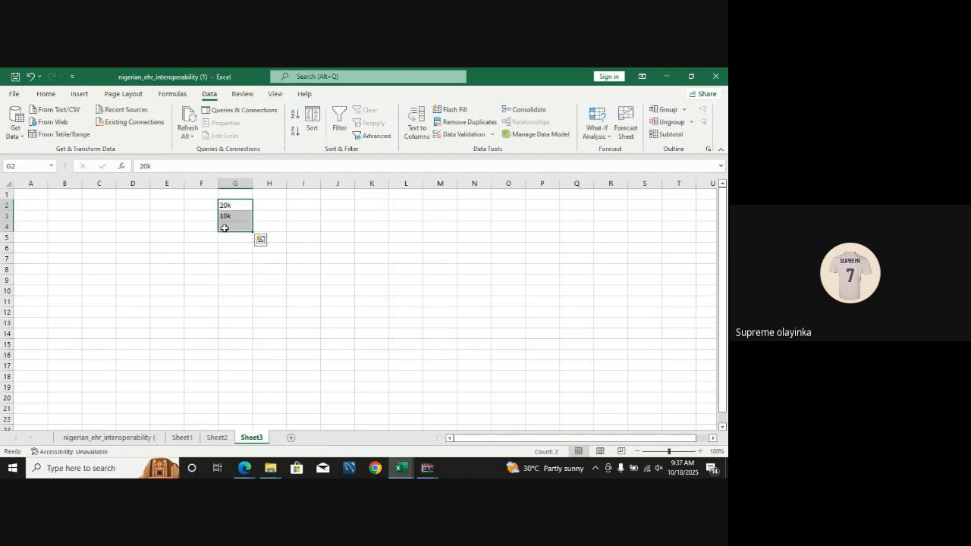
key("Delete")
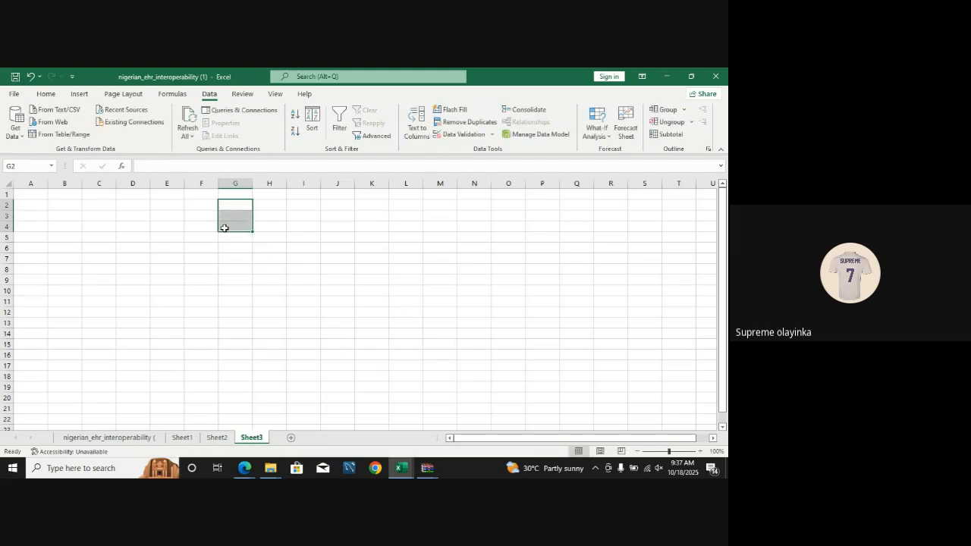
left_click(74, 205)
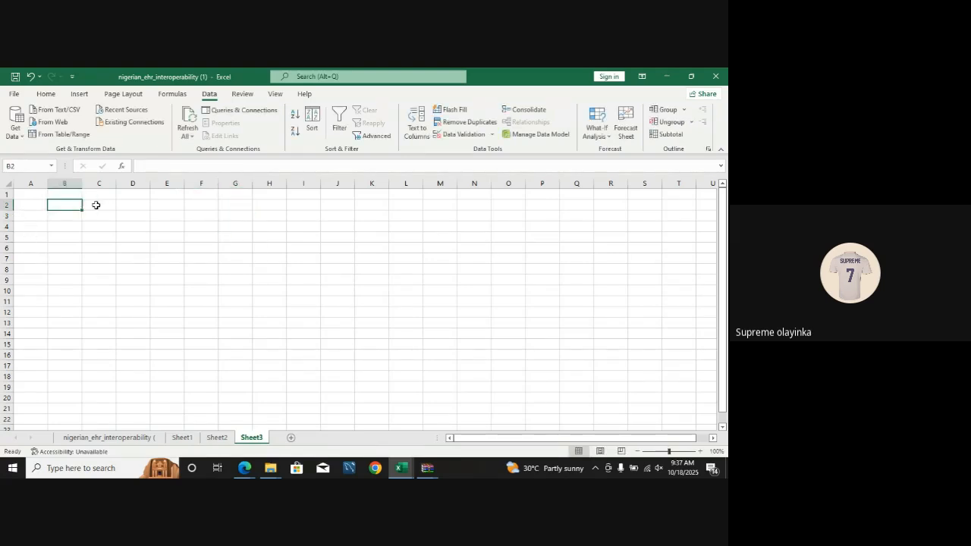
left_click_drag(101, 201, 128, 301)
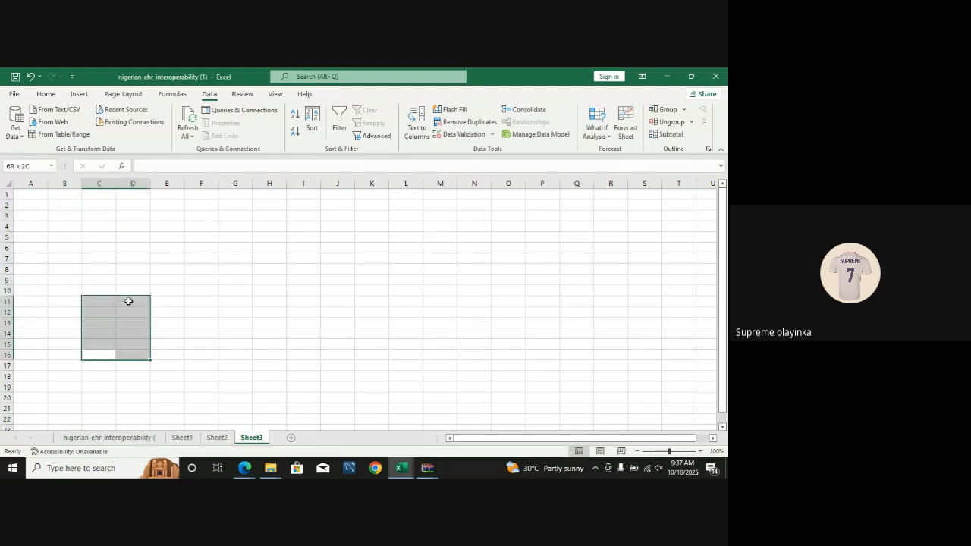
left_click(135, 267)
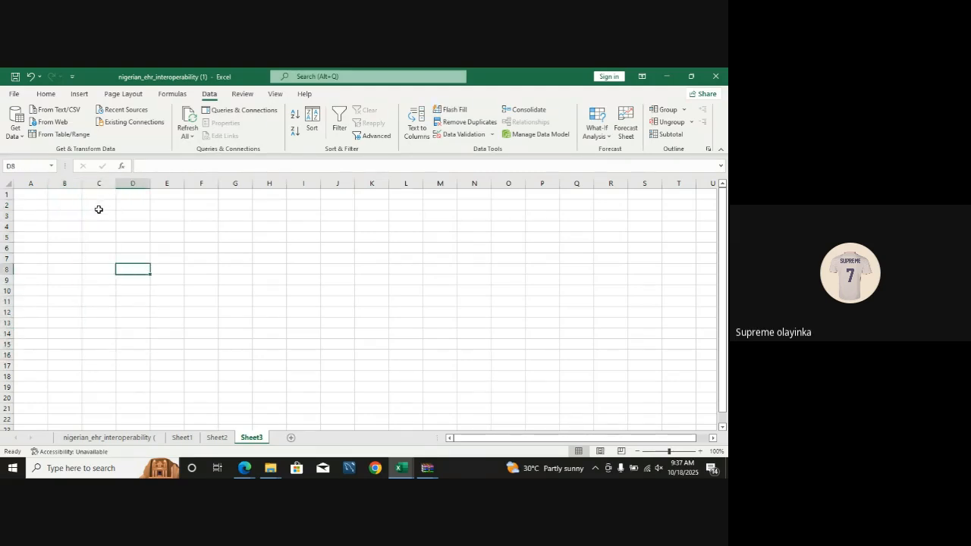
- Set up data validation for cells C2:C9 that allows only whole numbers equal to a single value
left_click_drag(98, 207, 98, 286)
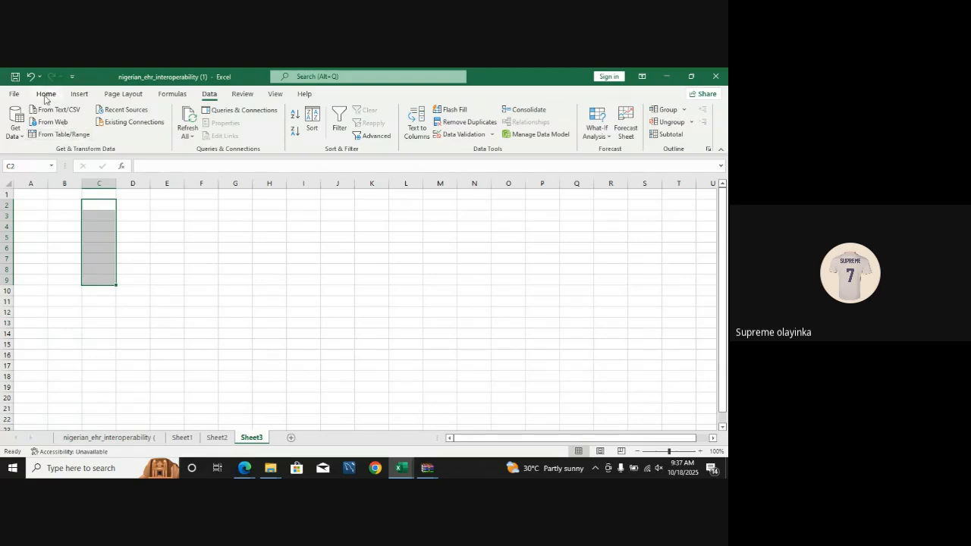
left_click(464, 134)
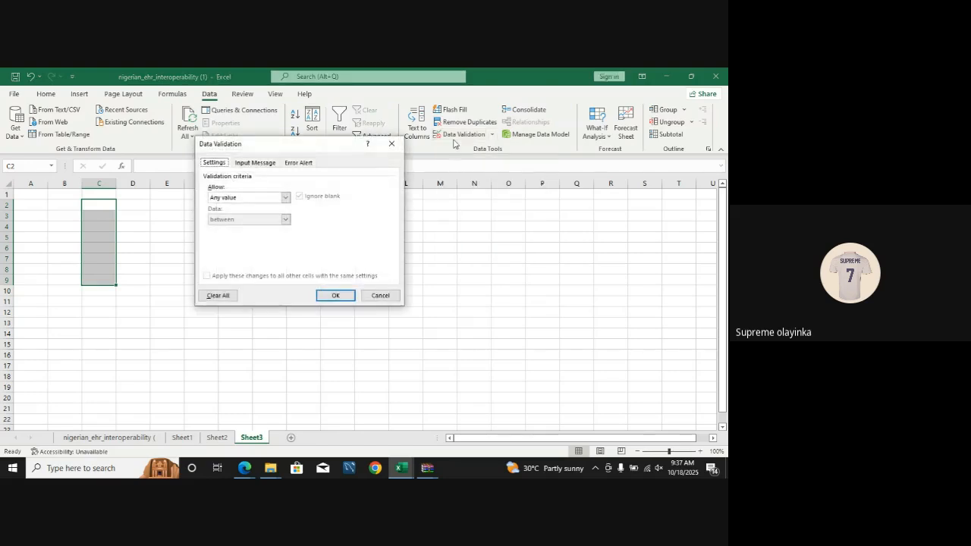
left_click_drag(334, 151, 470, 198)
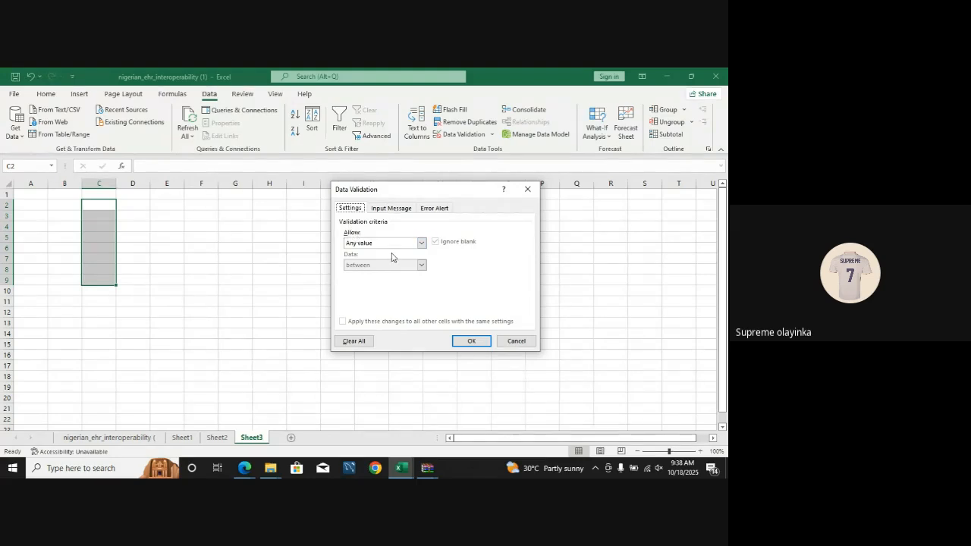
left_click(422, 243)
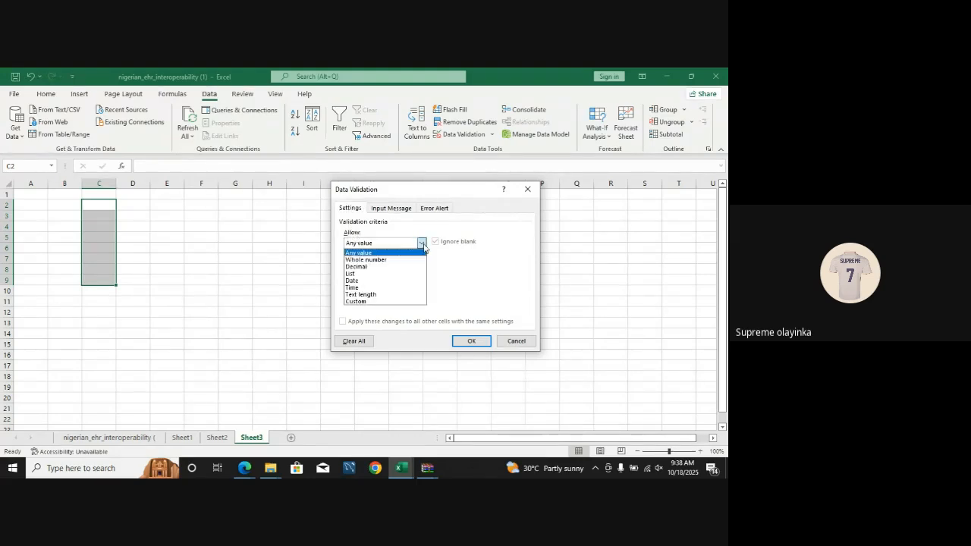
left_click(405, 260)
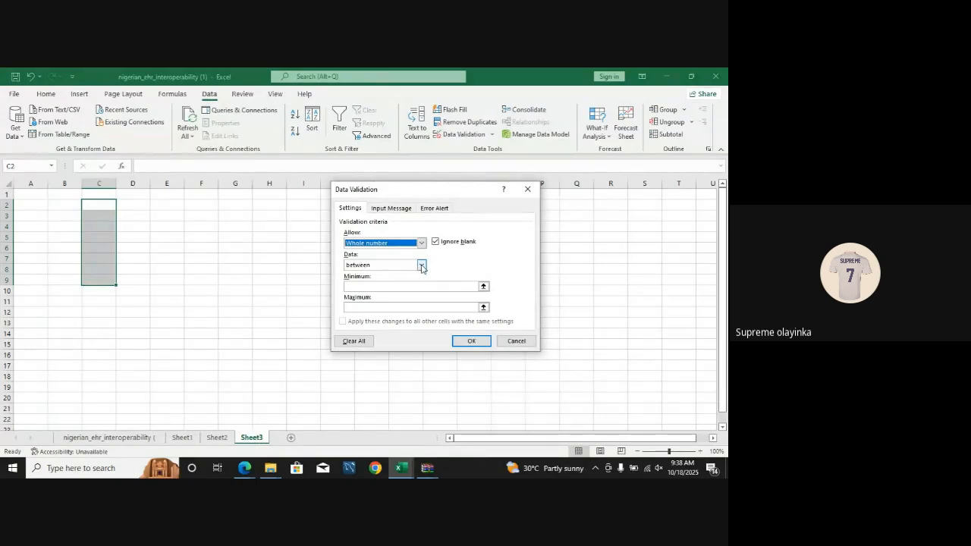
left_click(421, 264)
left_click(398, 289)
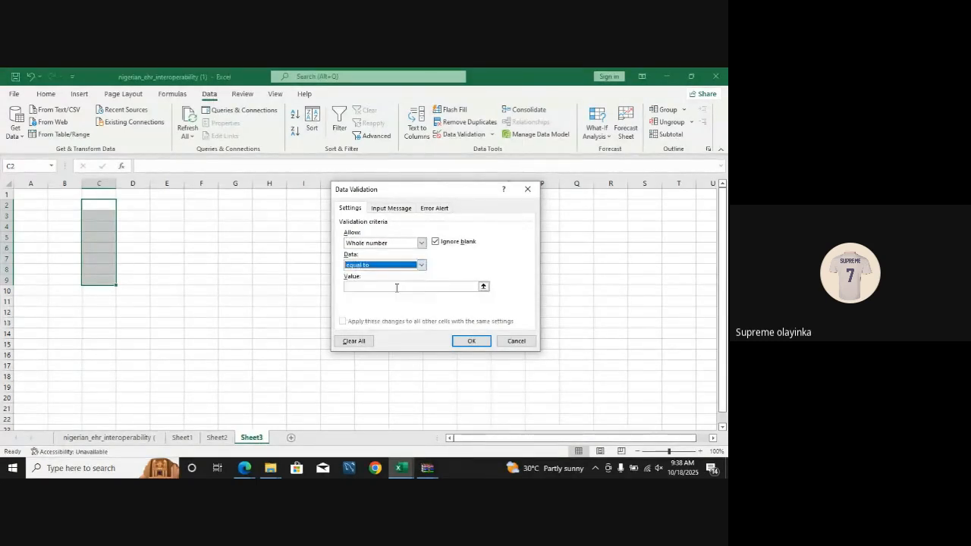
- Enter the validation value, trimming the excess trailing zeros from 20,0000, and apply the rule
left_click(385, 288)
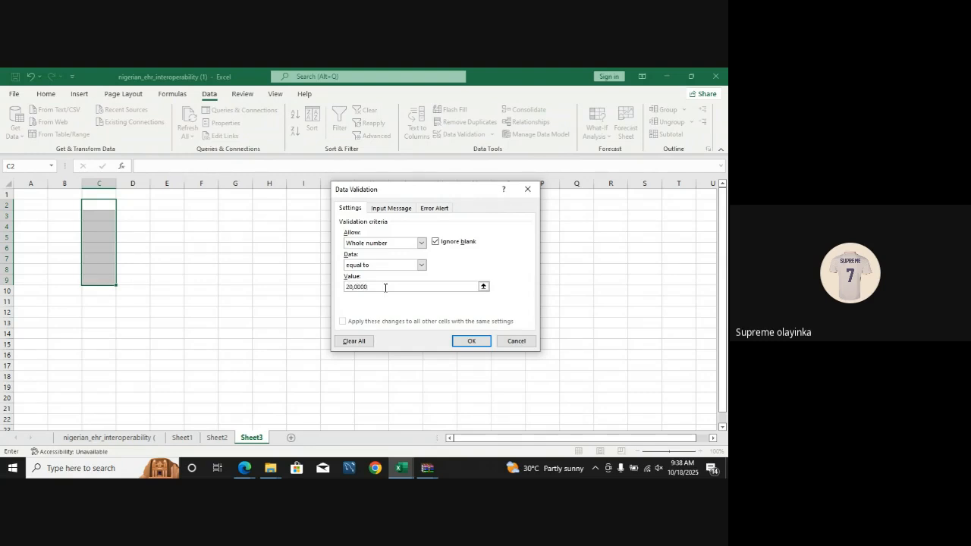
key("BackSpace")
key("BackSpace")
key("BackSpace")
left_click(470, 342)
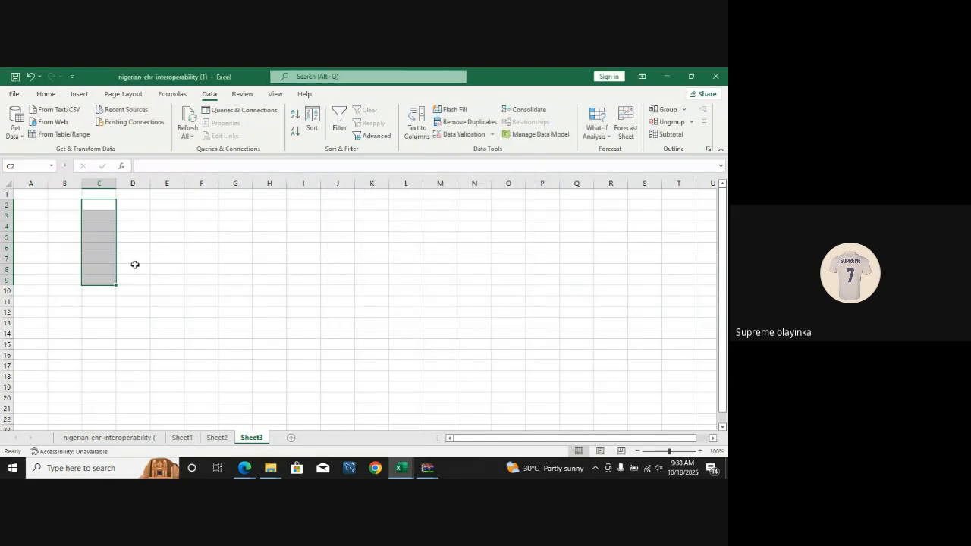
- Enter a sample person's first name in cell B3
left_click(73, 218)
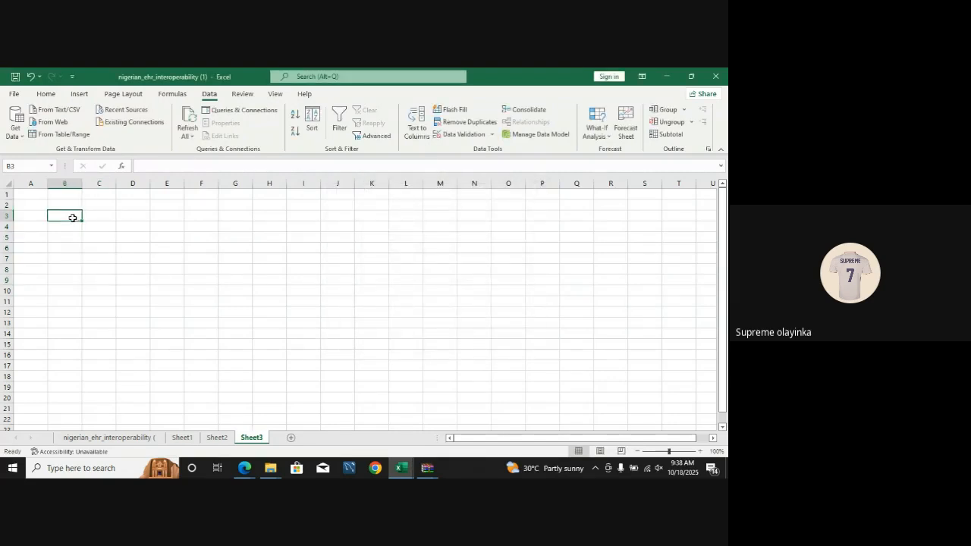
type("op")
key("BackSpace")
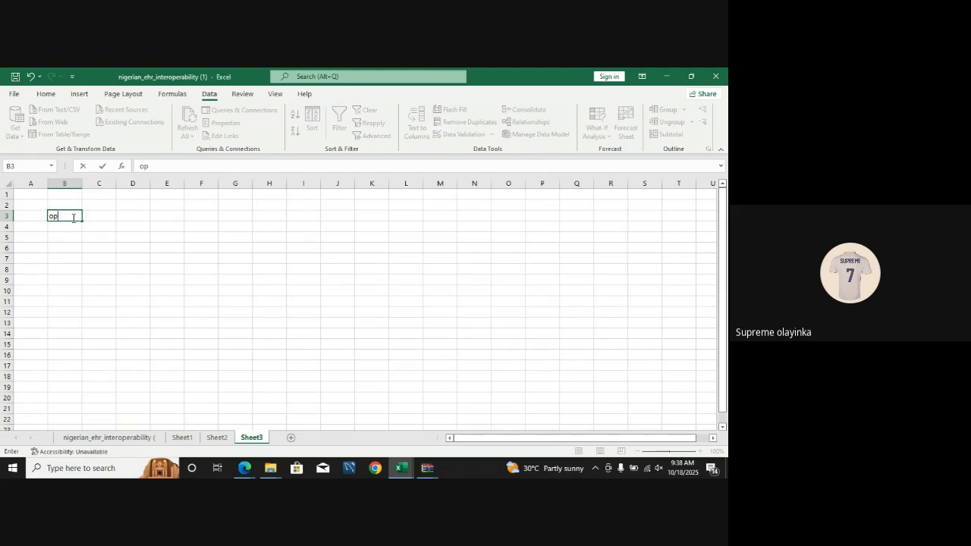
- Test the validation rule by trying to enter 10 and 10000 in cell C3, cancelling each entry
left_click(105, 216)
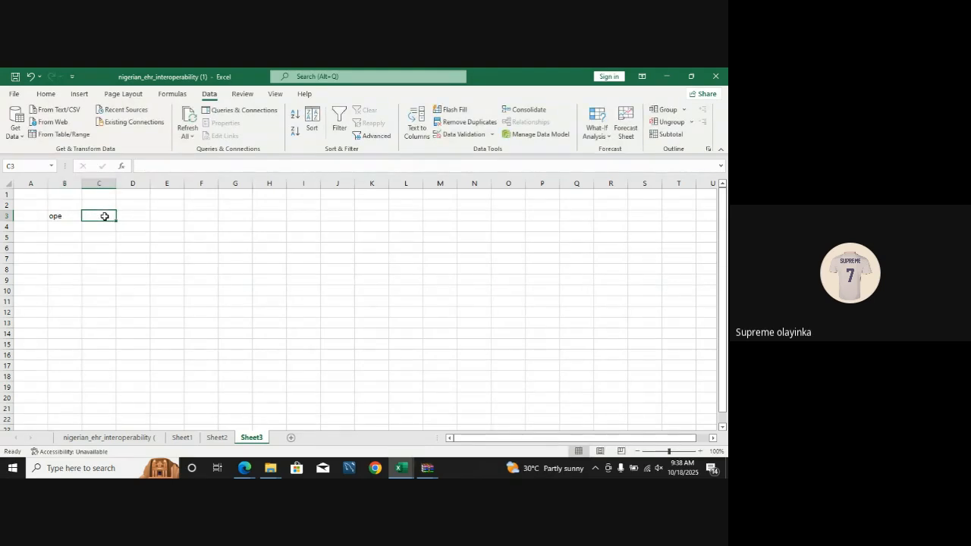
type("10")
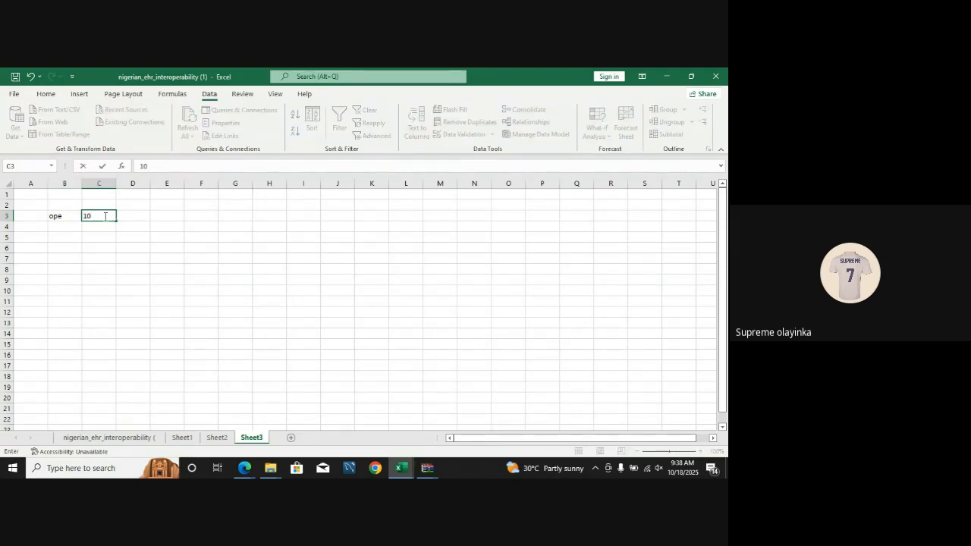
key("Return")
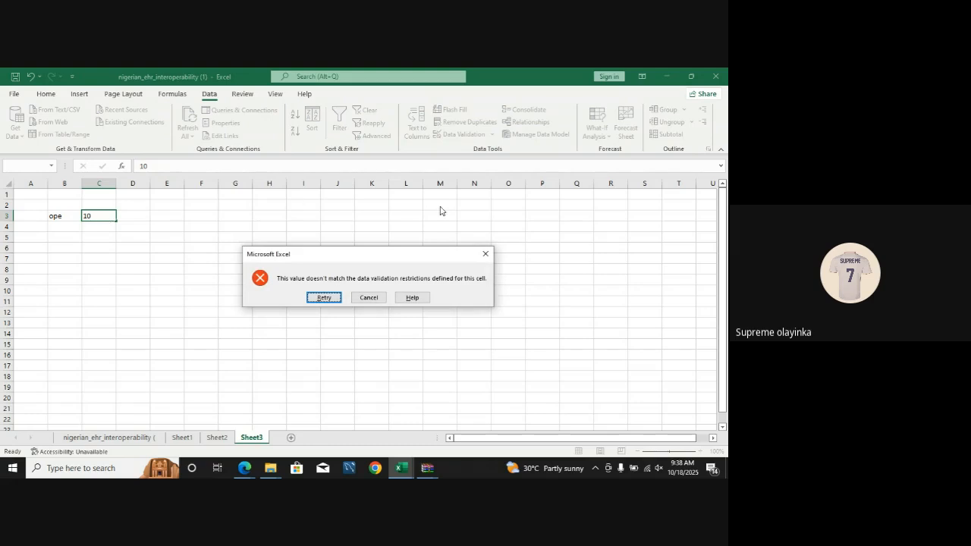
left_click(486, 254)
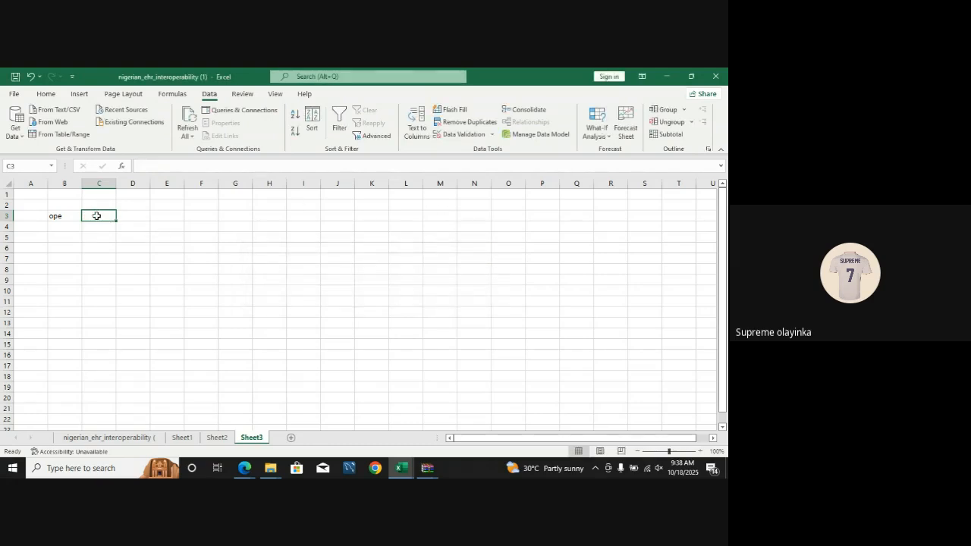
type("10000")
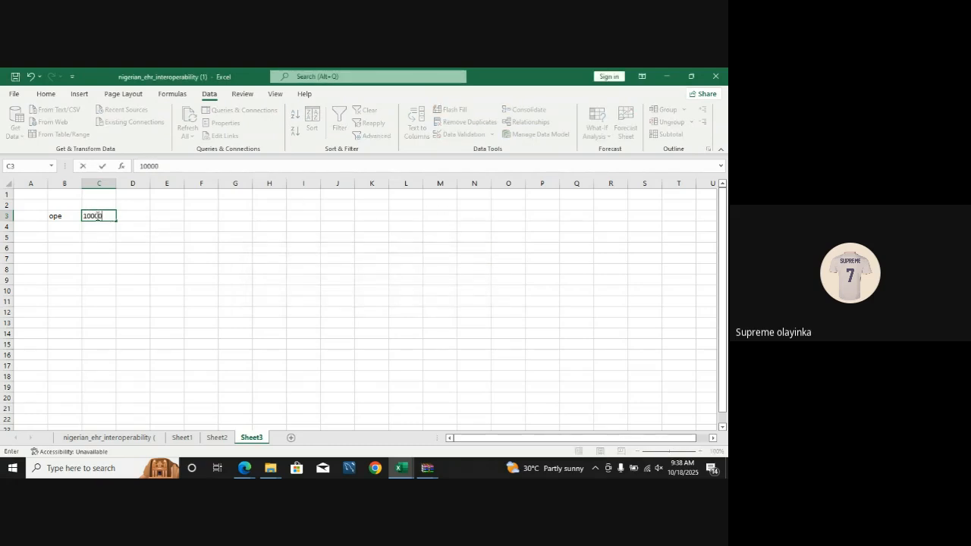
key("Return")
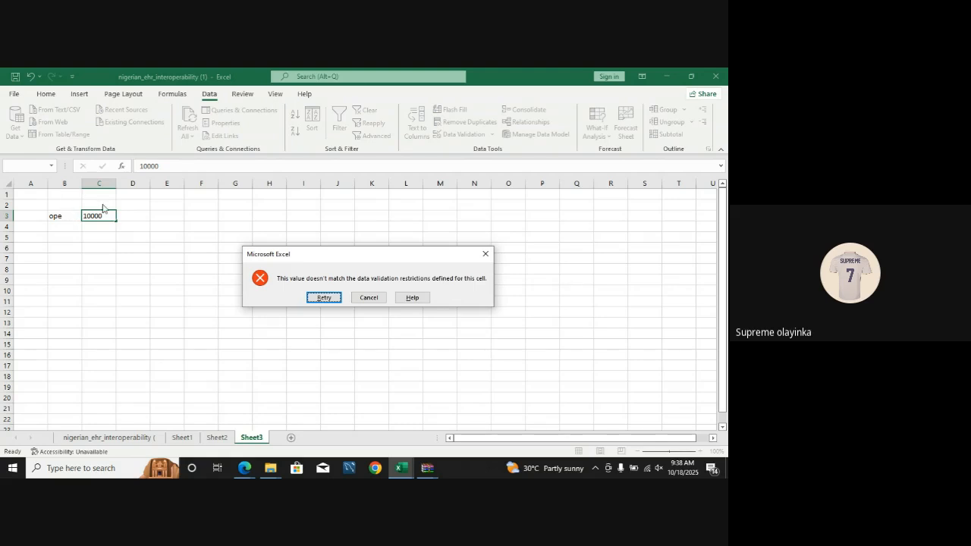
key("Tab")
key("Return")
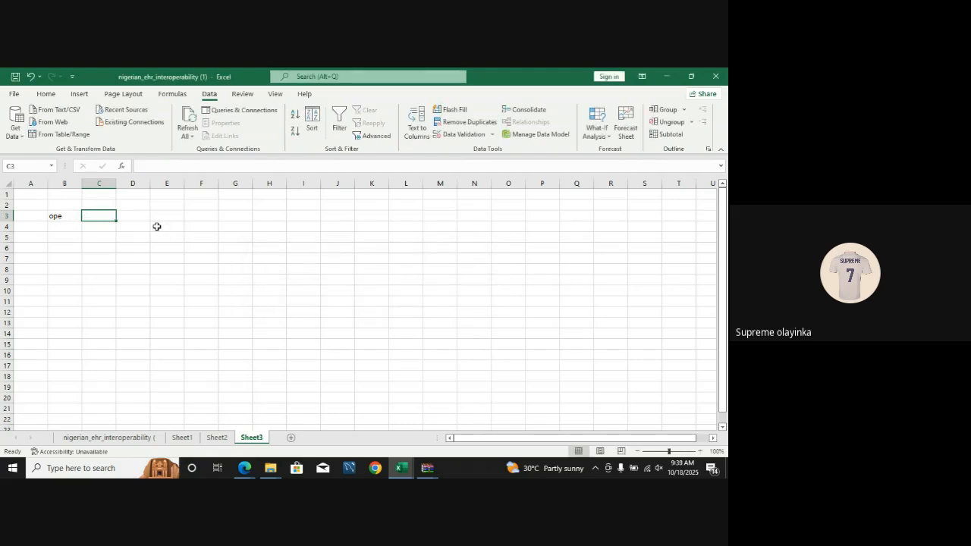
- Add the heading Names in cell B2 above the sample name
left_click(69, 206)
type("Namres")
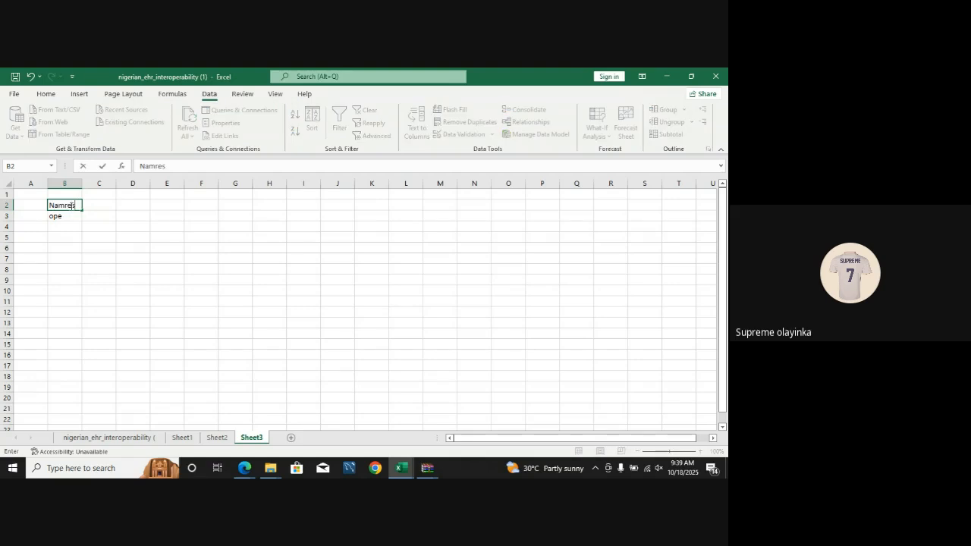
type("s")
key("BackSpace")
key("BackSpace")
key("BackSpace")
type("es")
left_click(94, 204)
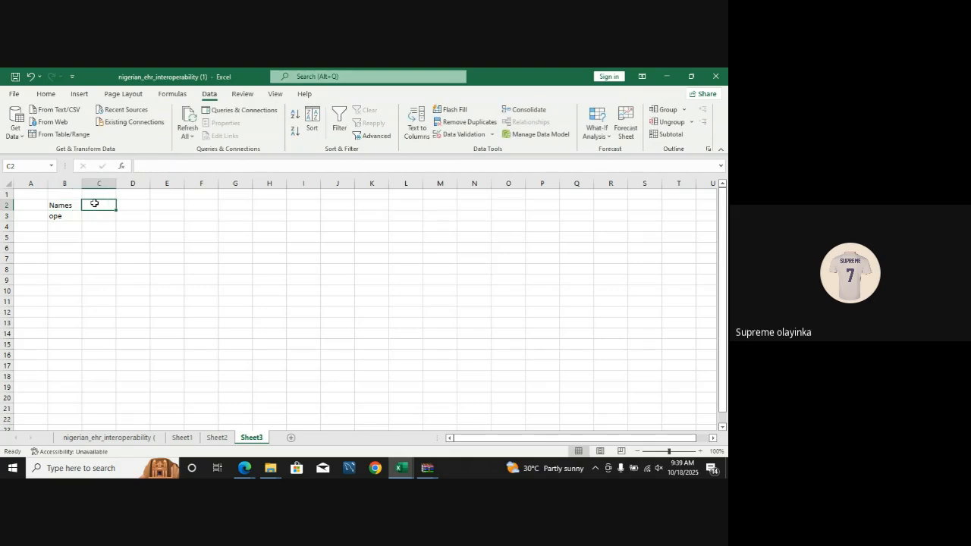
- Try to enter a heading in cell C2, changing Payment to Amount, and cancel the entry
type("Payment")
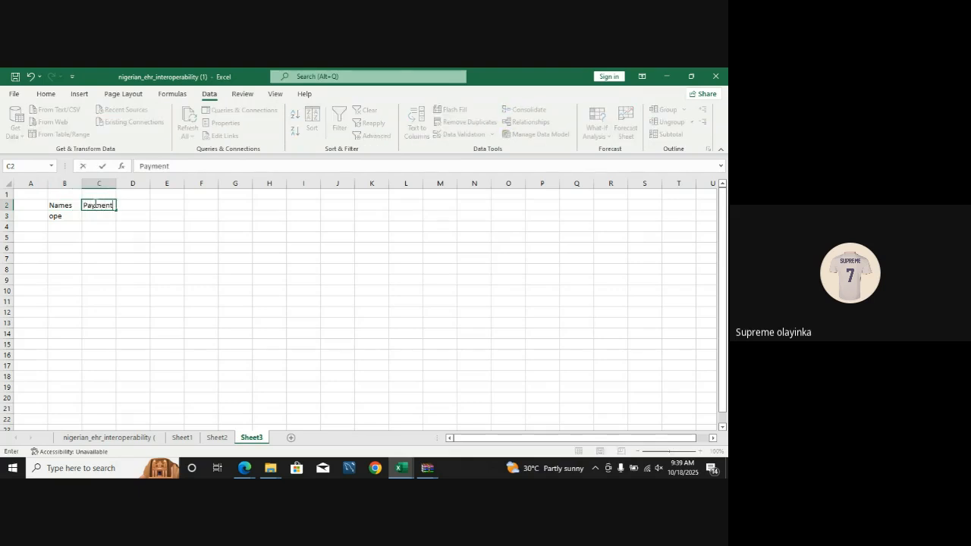
key("BackSpace")
key("BackSpace")
key("BackSpace")
key("BackSpace")
key("BackSpace")
key("BackSpace")
type("Amoun")
key("Return")
left_click(486, 255)
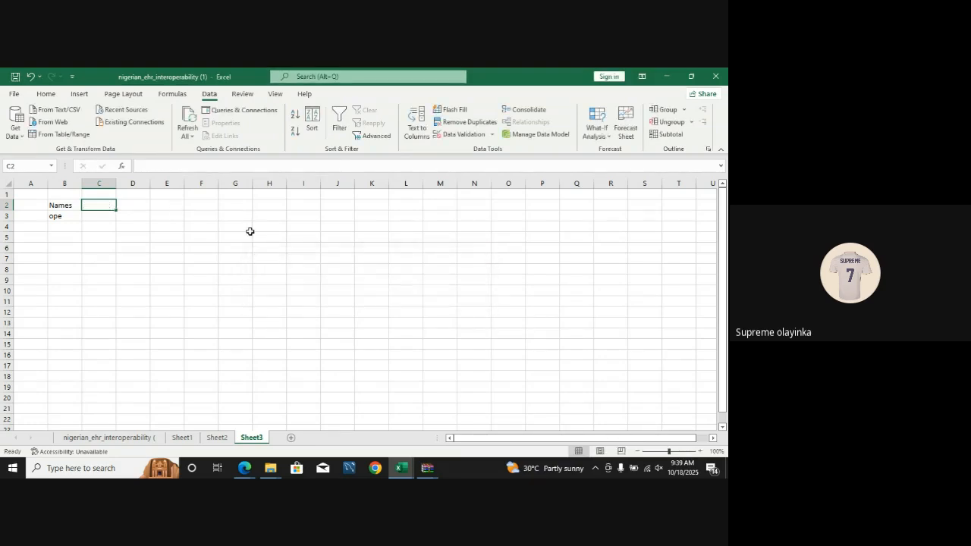
left_click(177, 207)
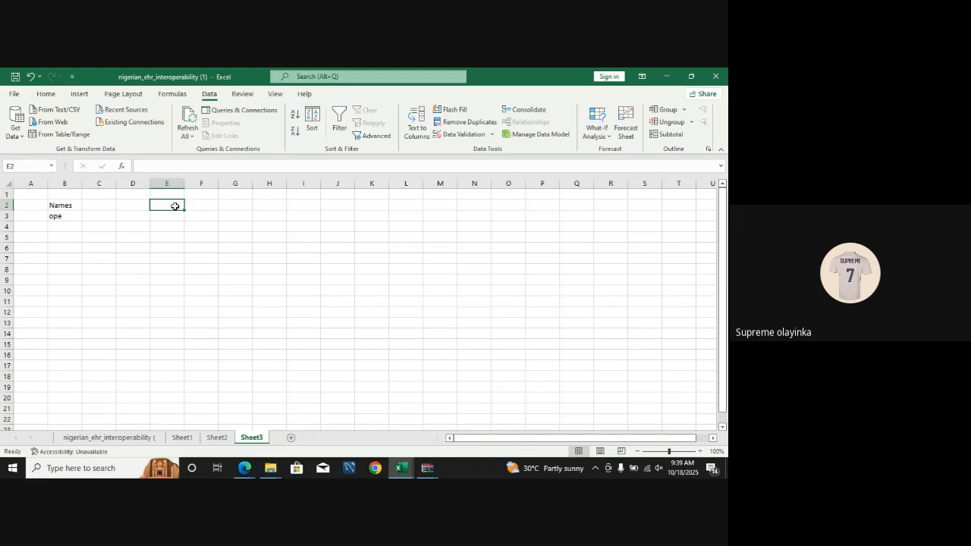
- Clear the heading in cell B2 and enter the headings Names in B1 and Amount in C1
left_click(63, 205)
key("BackSpace")
left_click(64, 194)
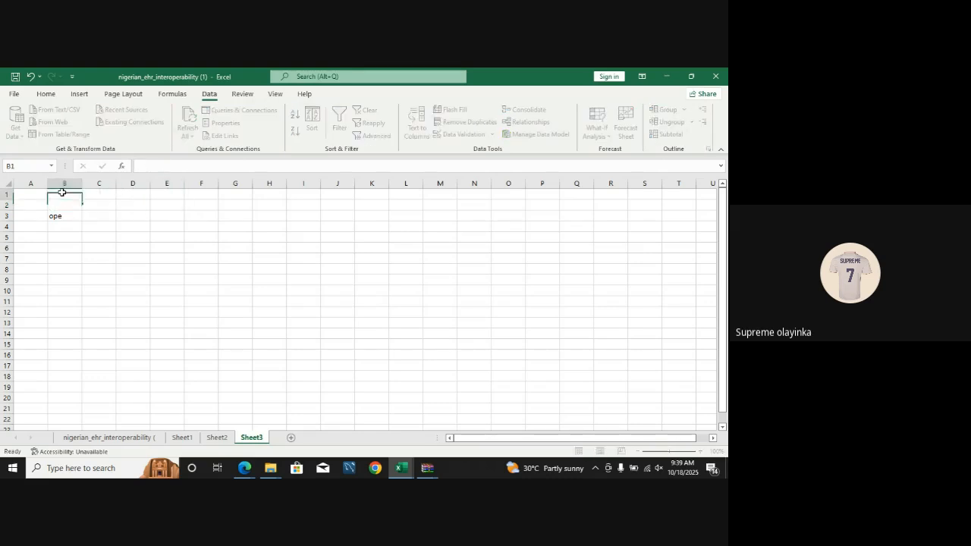
type("Names")
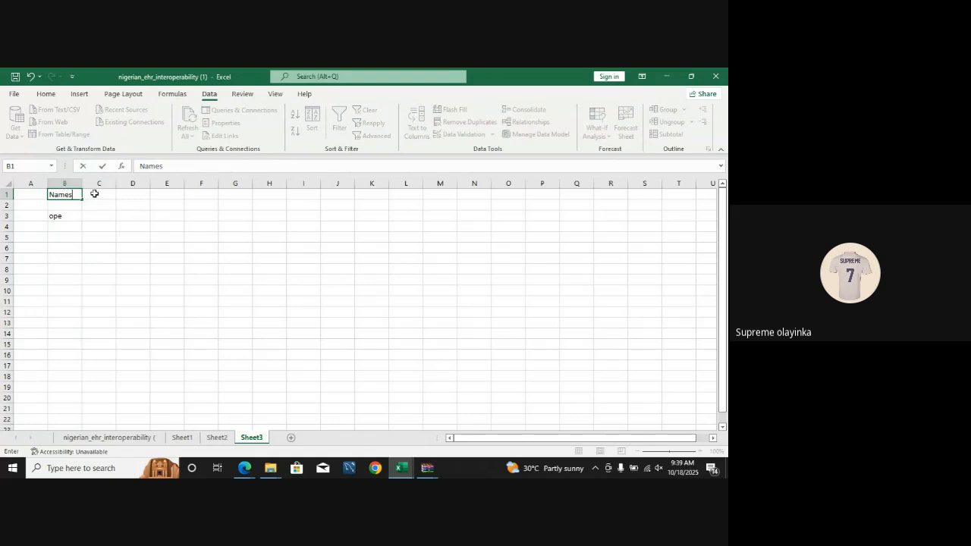
left_click(97, 195)
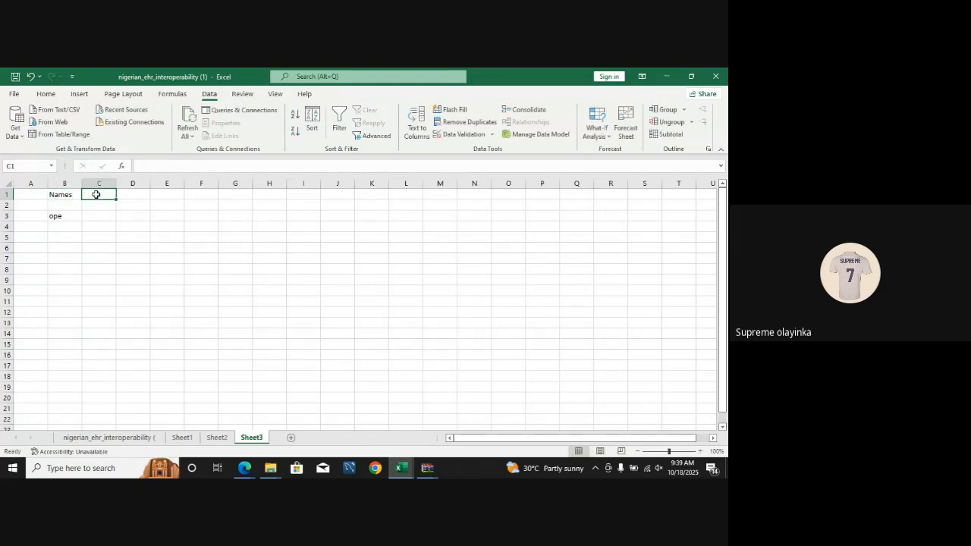
type("Amount")
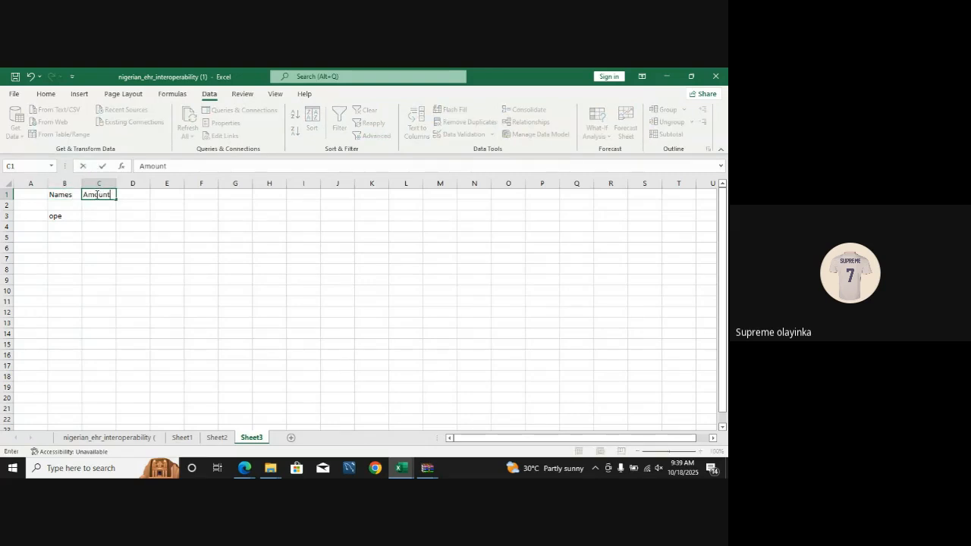
left_click(167, 195)
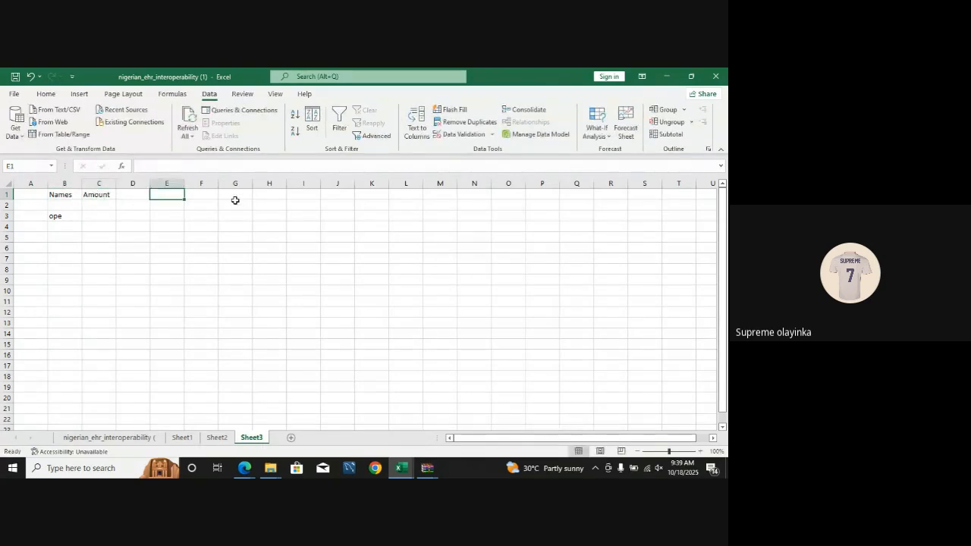
- Start a second table with the headings Names in cell G2 and Amount in cell H2
left_click(235, 203)
type("N")
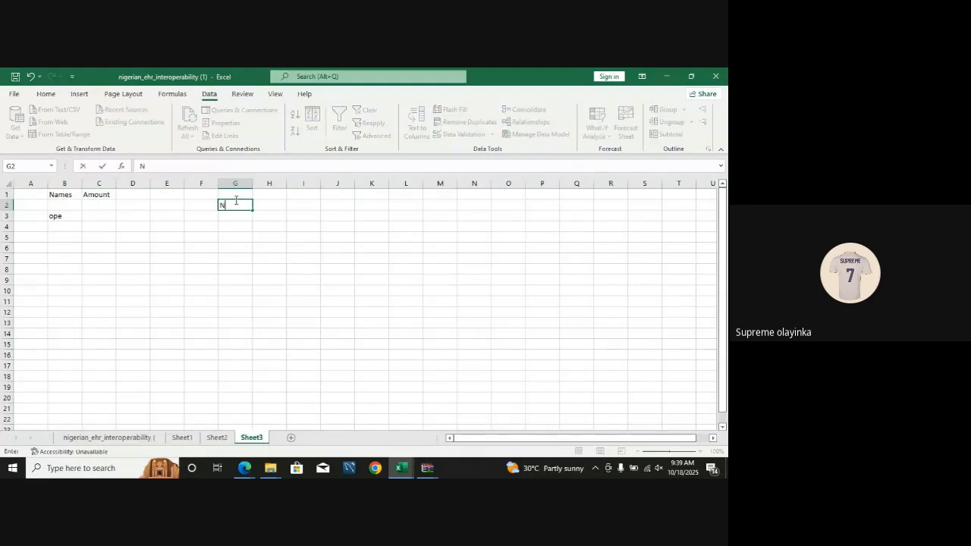
type("ames")
left_click(270, 204)
type("Amou")
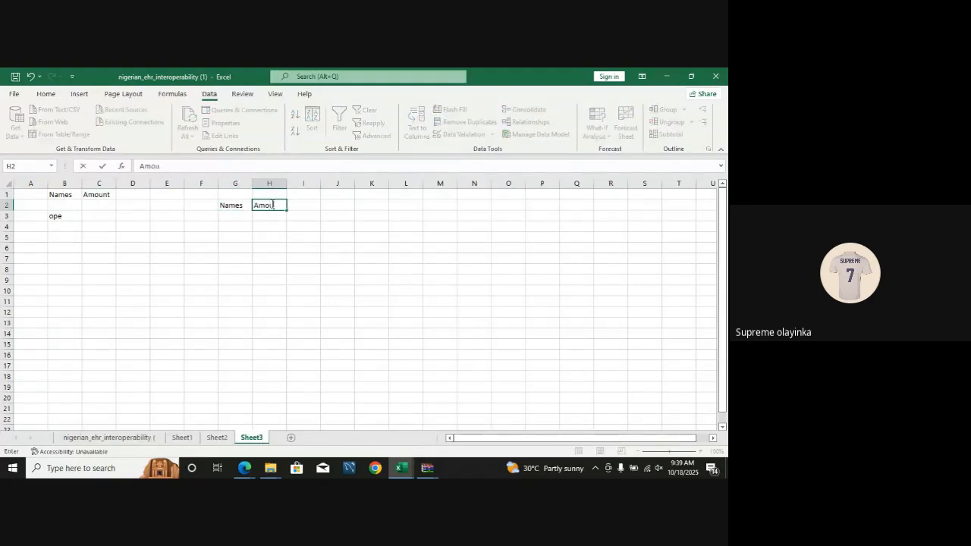
type("nt")
- Fill the first table's first row with a sample person's name in B2 and the amount 20000 in C2
left_click(70, 205)
left_click_drag(98, 207, 99, 267)
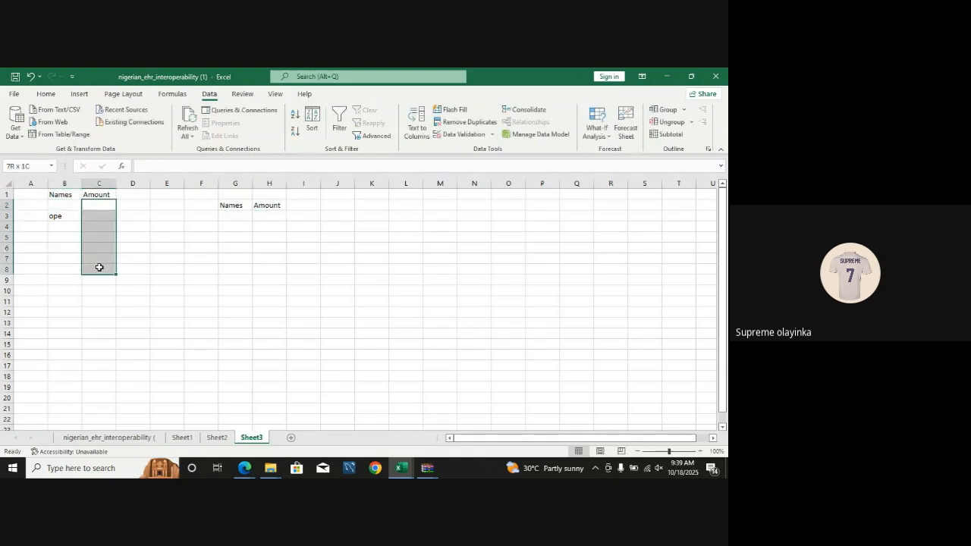
left_click(63, 203)
type("Shittu")
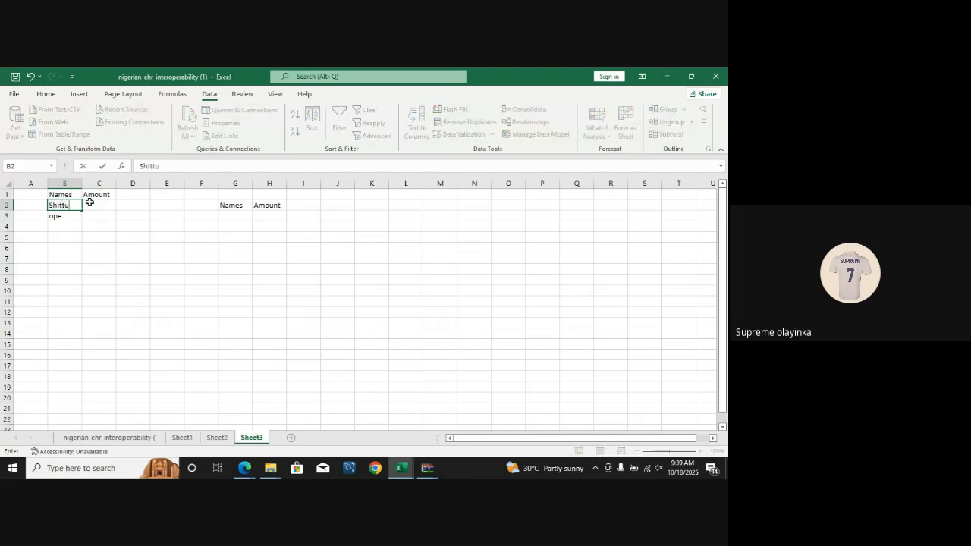
left_click(98, 204)
type("20000")
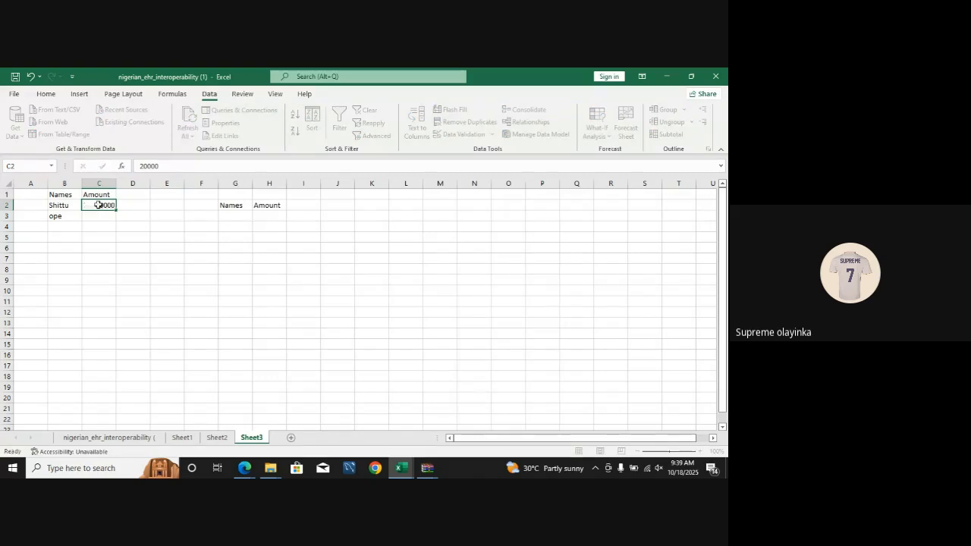
key("Return")
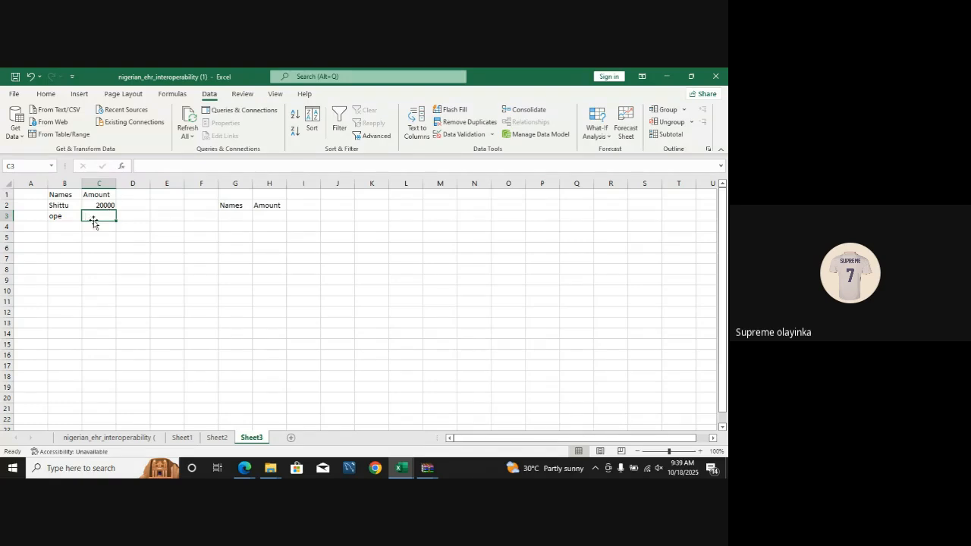
- Test the first table's validation rule by trying to enter 6500 in cell C3, and cancel the entry
type("6")
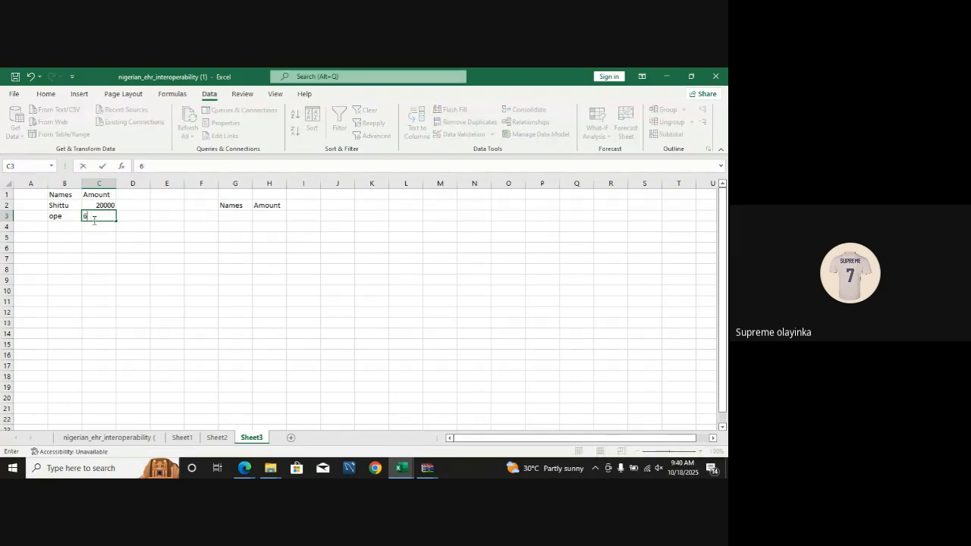
type("5500")
key("Return")
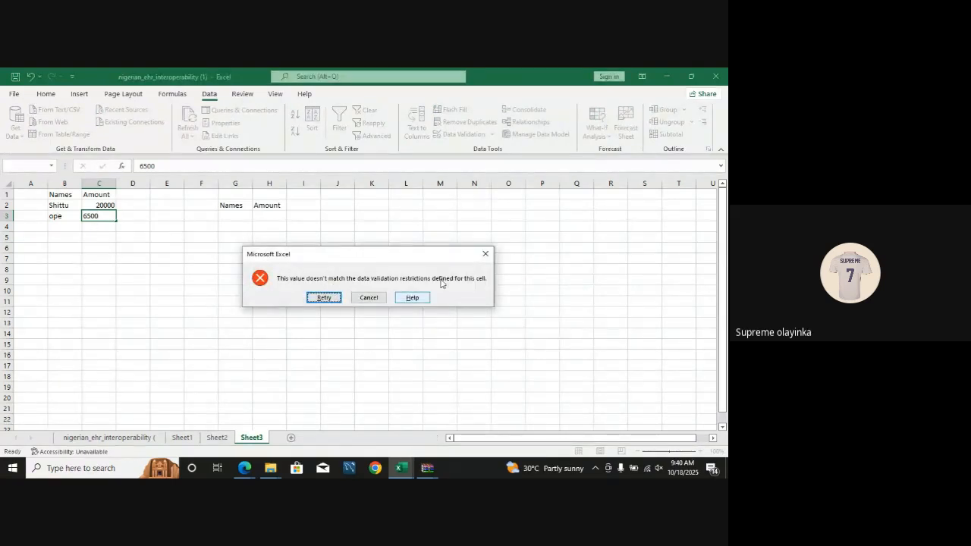
left_click(486, 253)
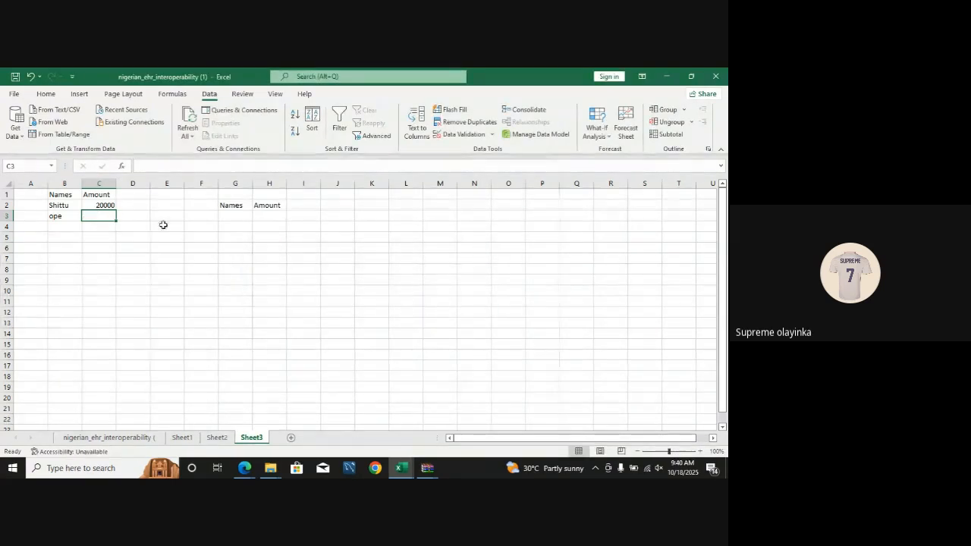
- Enter a sample first name in cell G3 and set data validation for H3:H8 to allow whole numbers
left_click(231, 217)
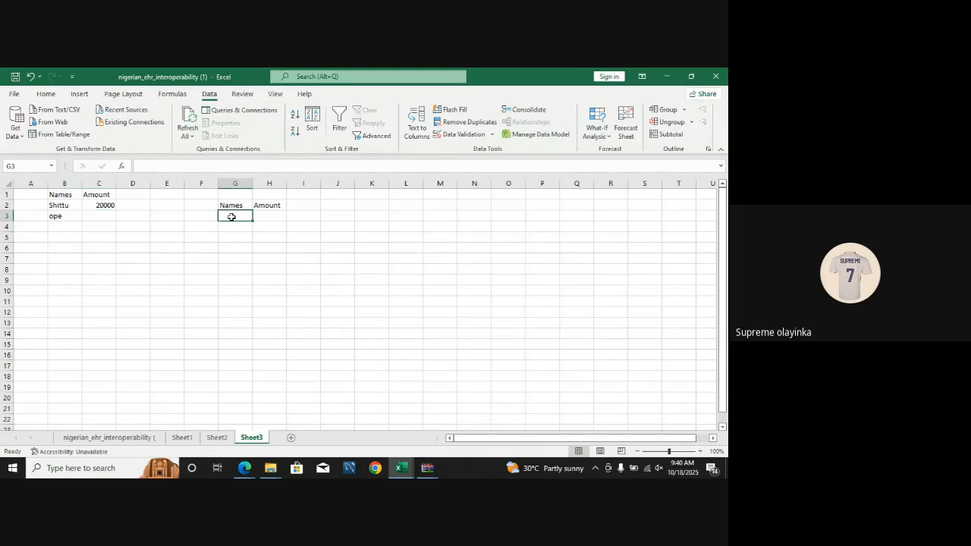
type("Ope")
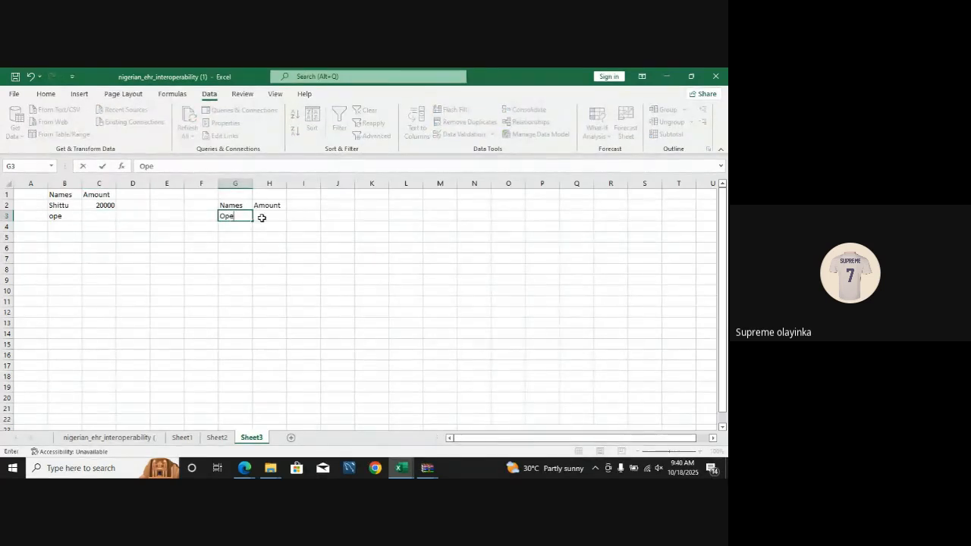
left_click_drag(261, 218, 266, 270)
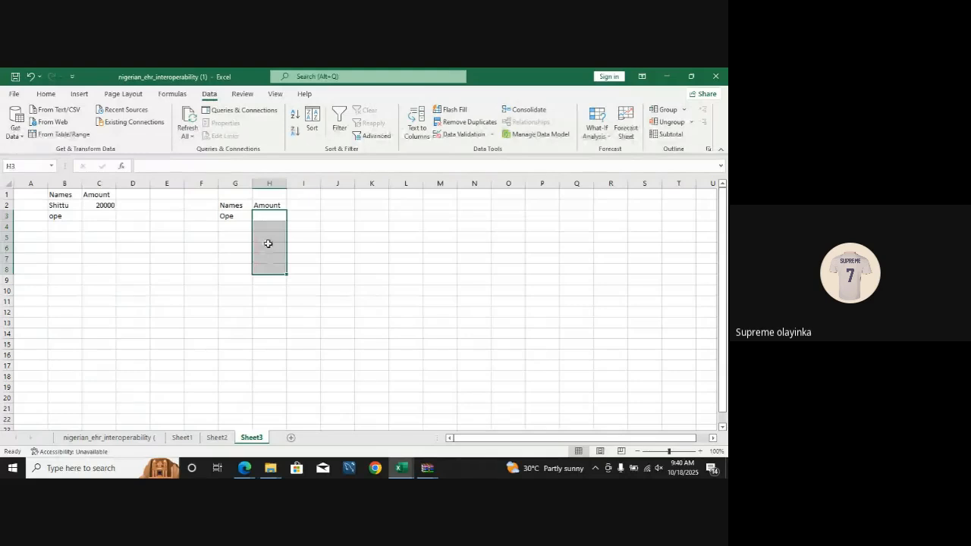
left_click(462, 135)
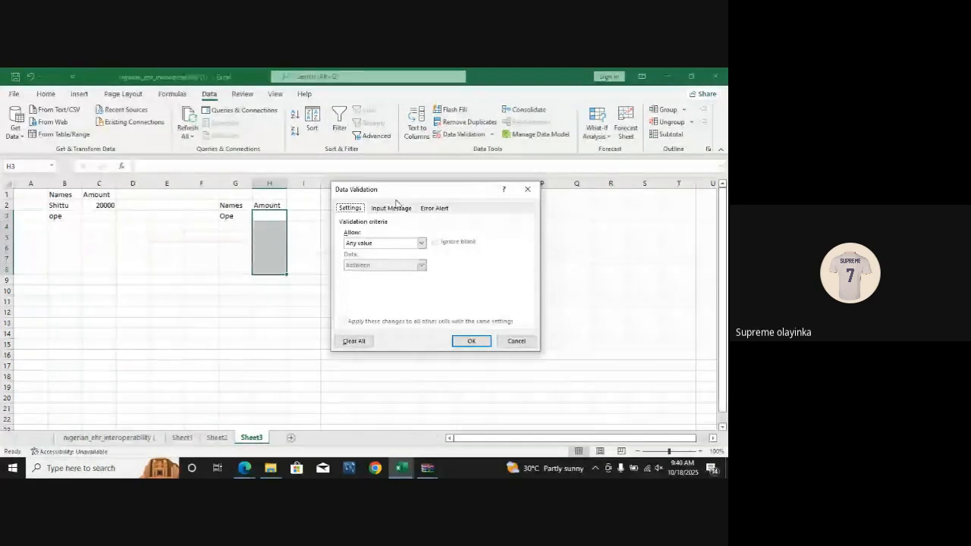
left_click(380, 241)
left_click(379, 258)
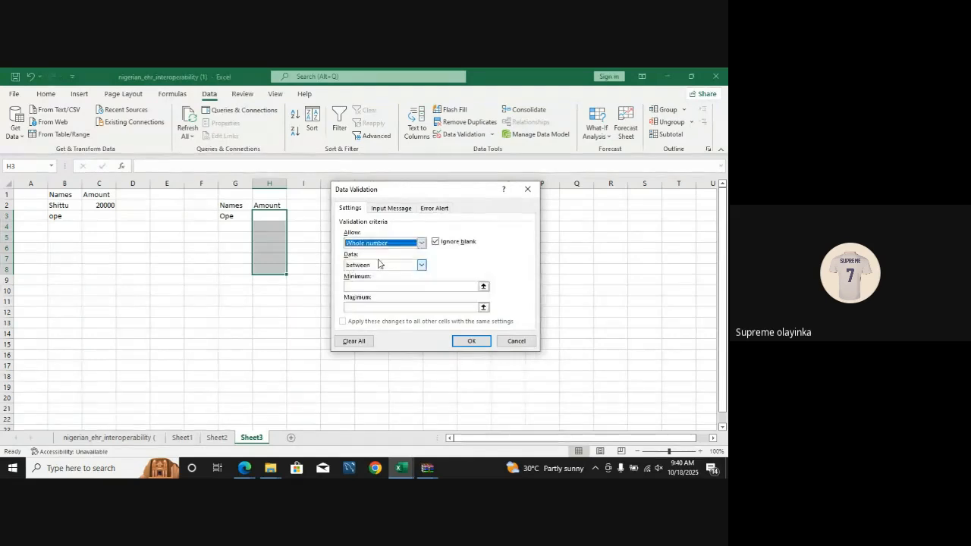
- Restrict the whole numbers in H3:H8 to less than a maximum of 10,000 and apply the rule
left_click(379, 265)
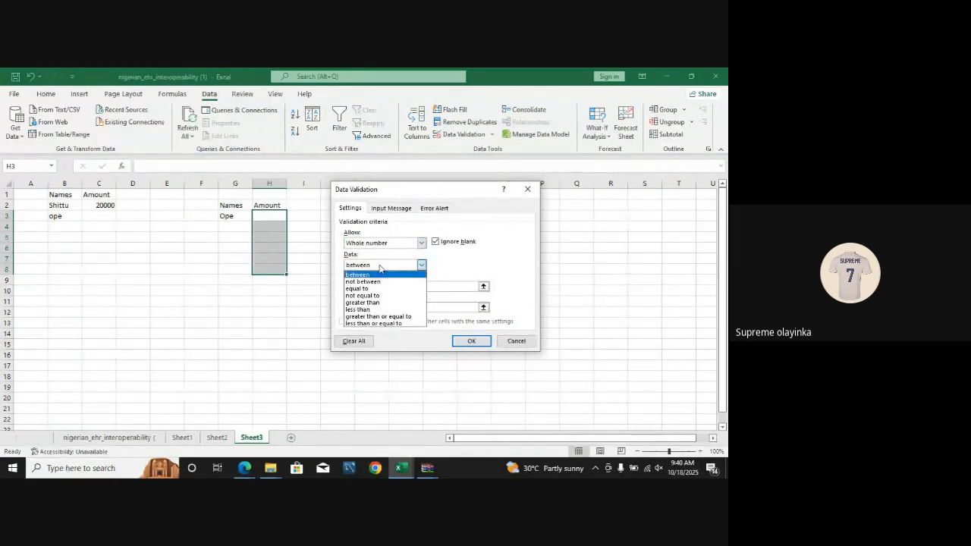
left_click(374, 310)
left_click(381, 287)
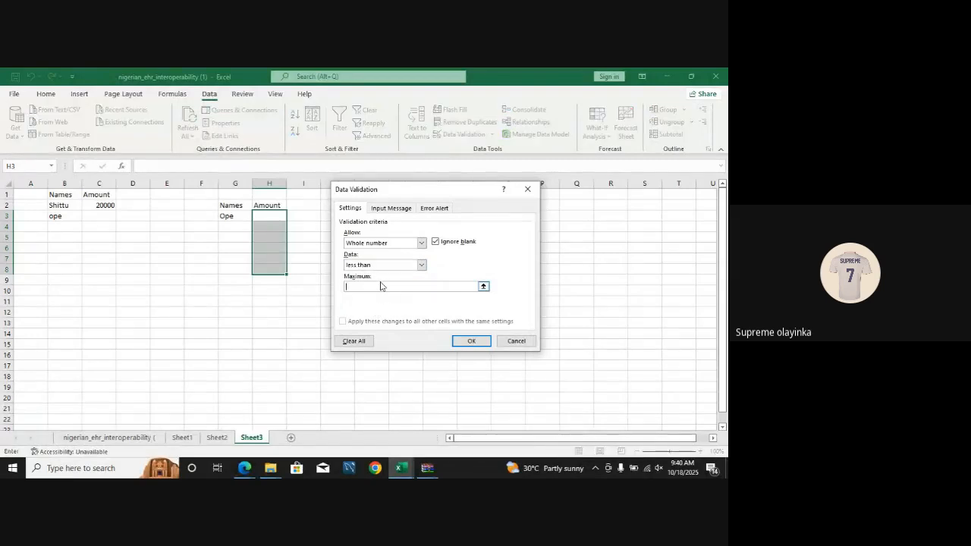
type("10")
type(",")
type("000")
left_click(468, 341)
- Enter the amounts 10,000 in cell H3 and 6500 in cell H4 of the second table
left_click(278, 212)
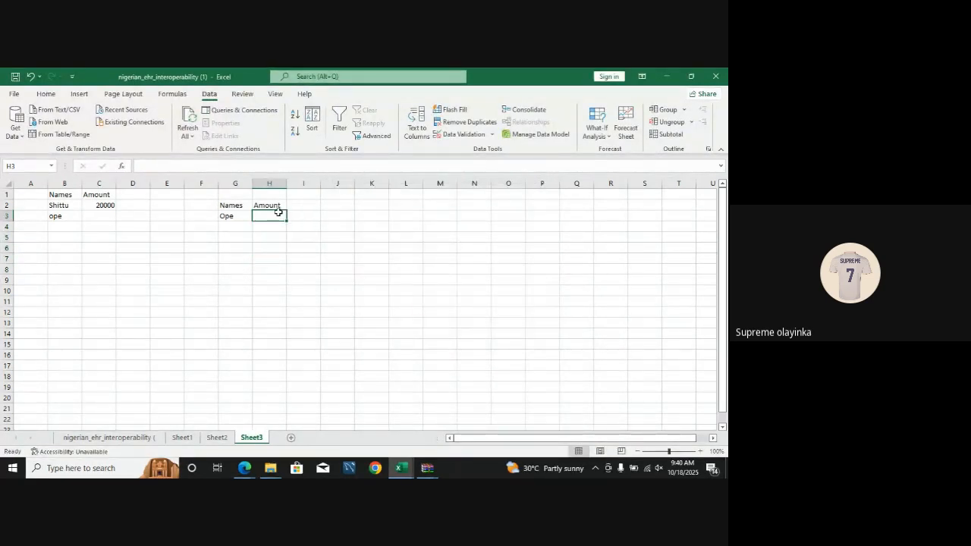
type("10,000")
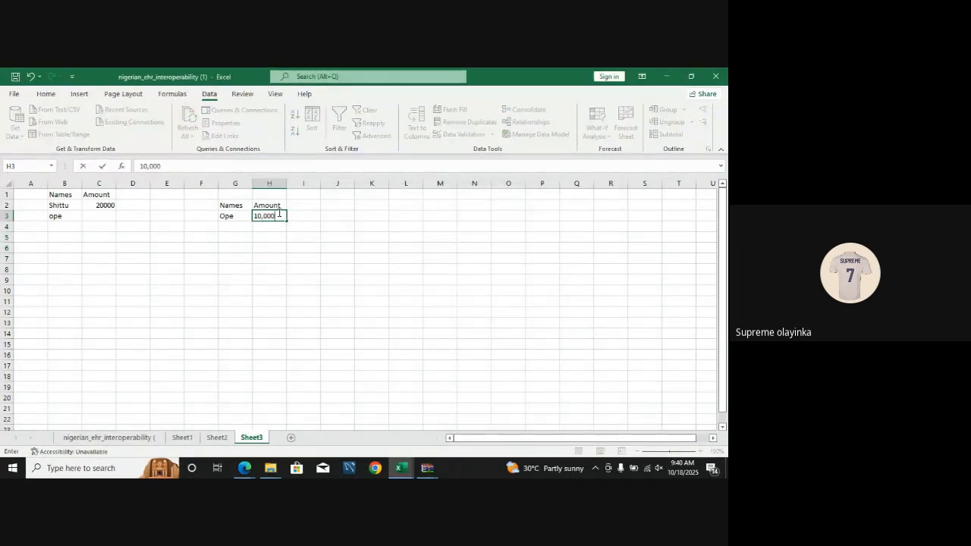
key("Return")
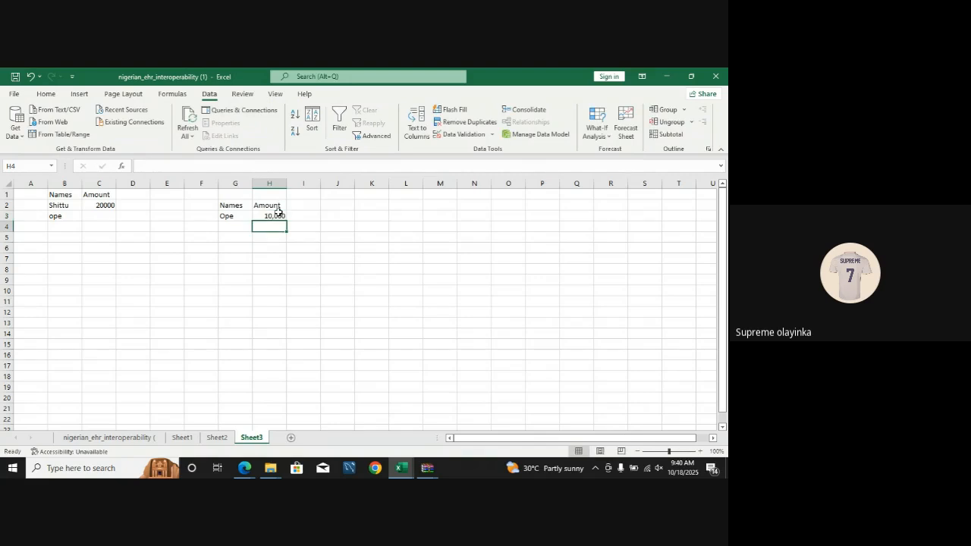
type("6500")
key("Return")
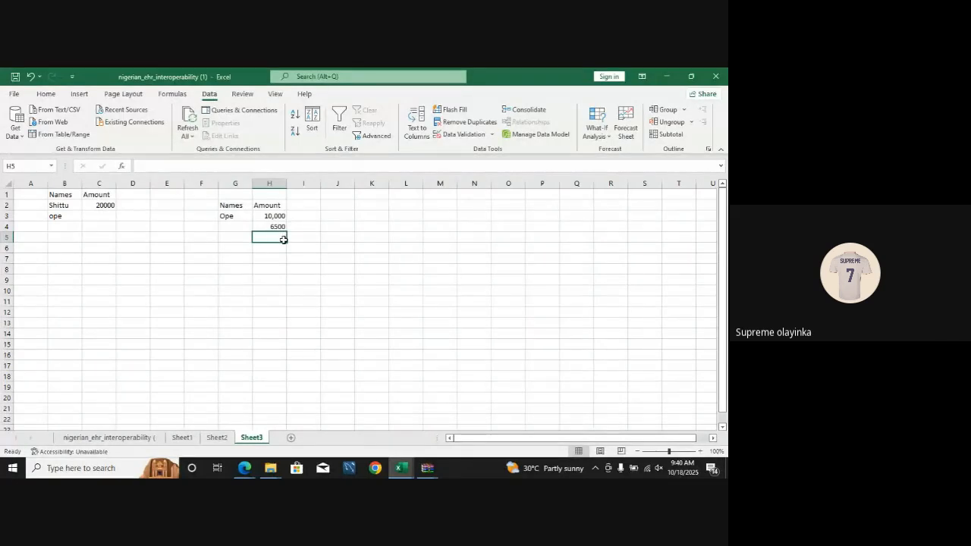
- Test the second table's validation rule by trying to enter 20,000 in cell H5, and cancel the entry
type("20,000")
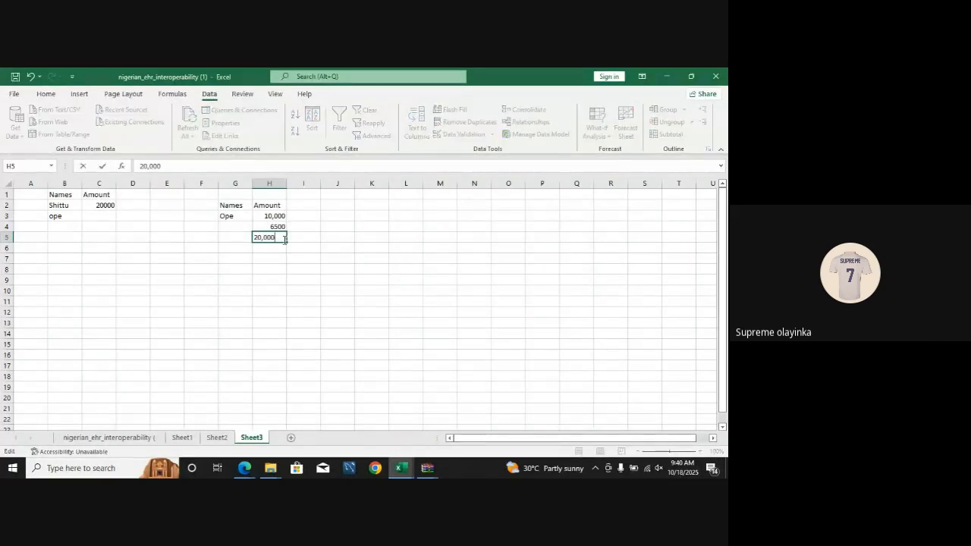
key("Return")
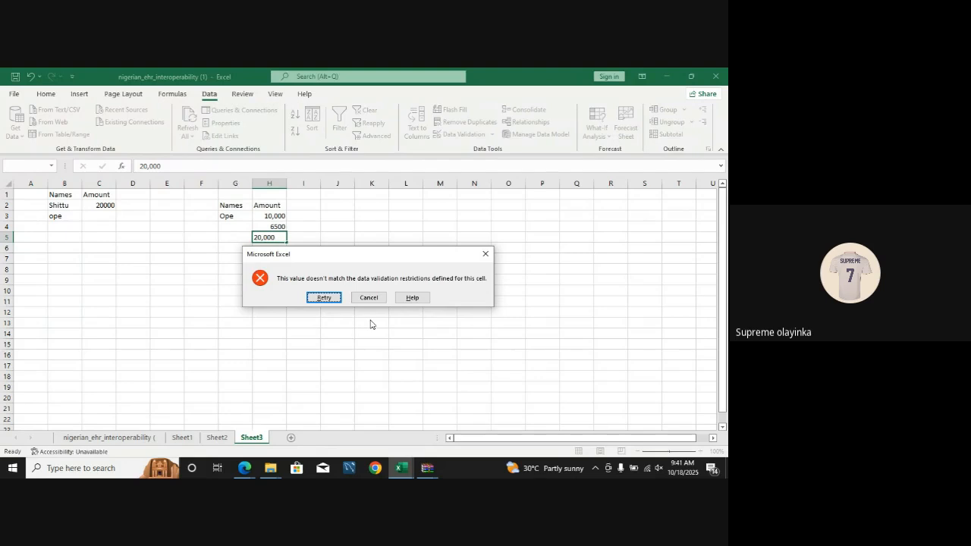
left_click(484, 254)
left_click_drag(65, 206, 62, 276)
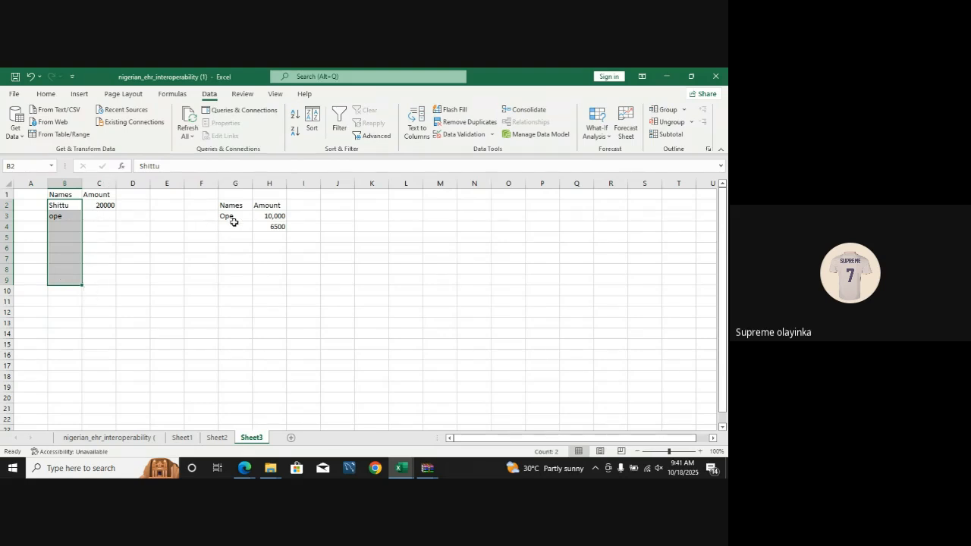
left_click_drag(229, 216, 240, 279)
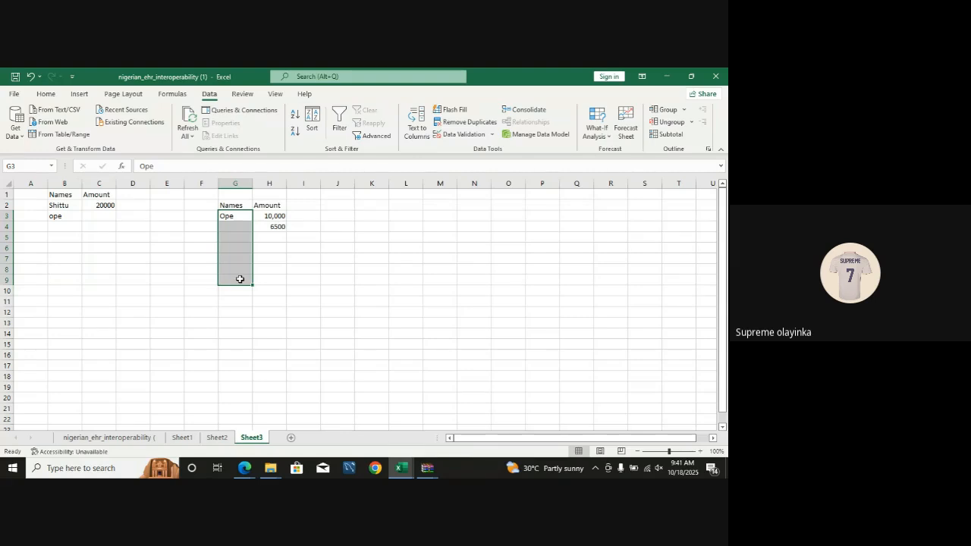
- Test the first table's validation rule by trying to enter 5000 in cell C3, and cancel the entry
left_click(100, 217)
type("5")
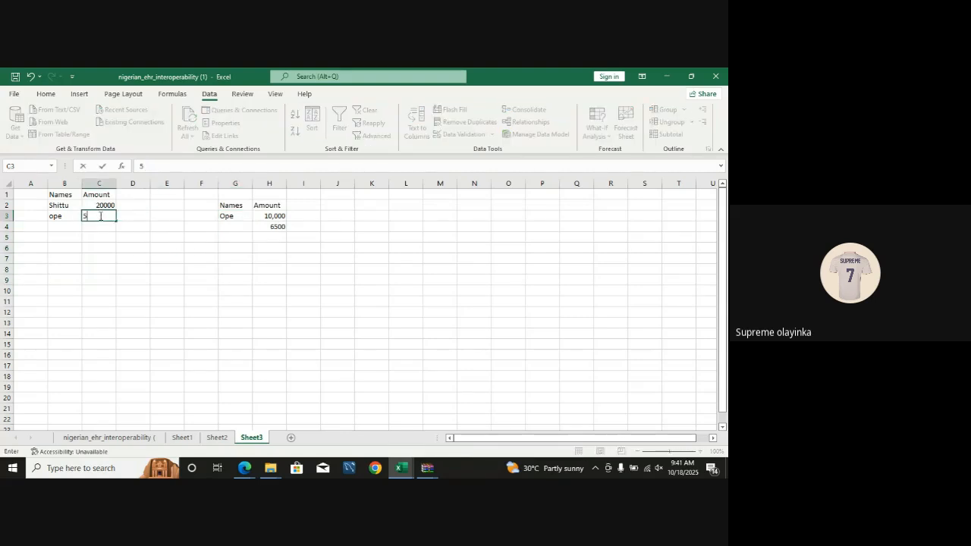
type("000")
key("Return")
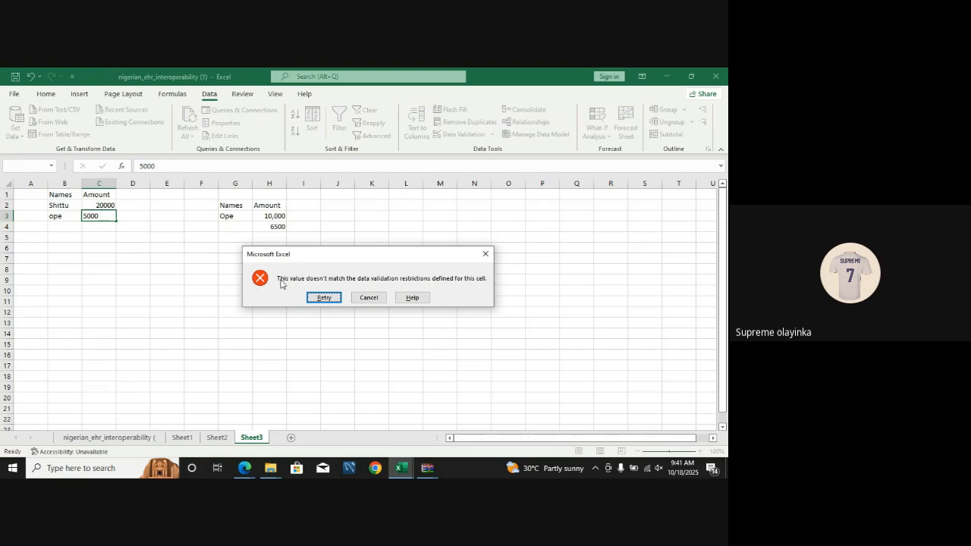
left_click(369, 299)
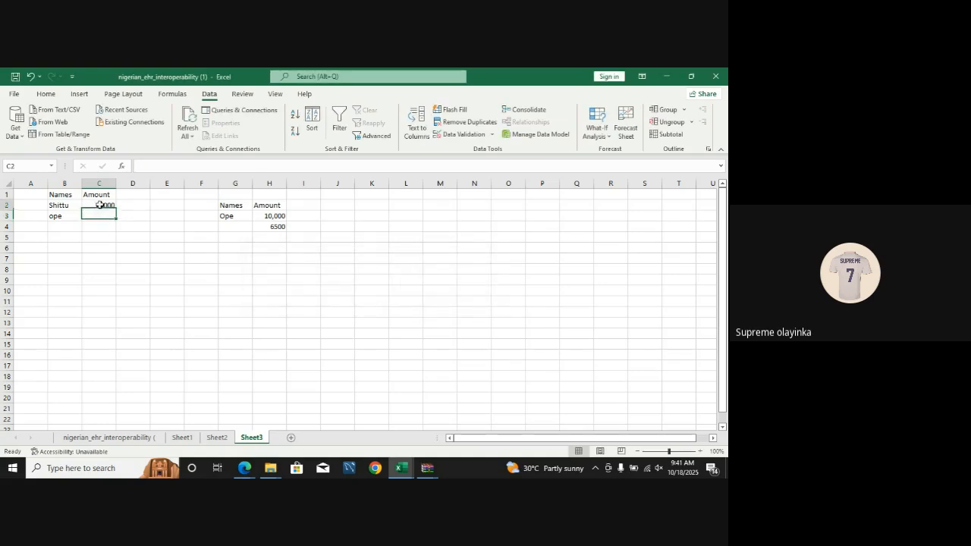
- Extend the first table's data validation to the whole range C2:C10 and open its validation settings
left_click_drag(104, 205, 100, 288)
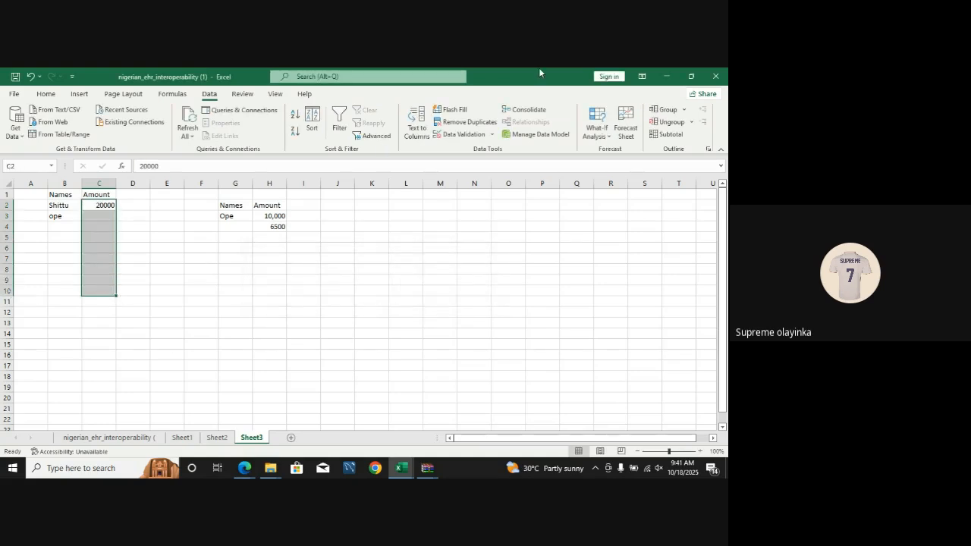
left_click(481, 135)
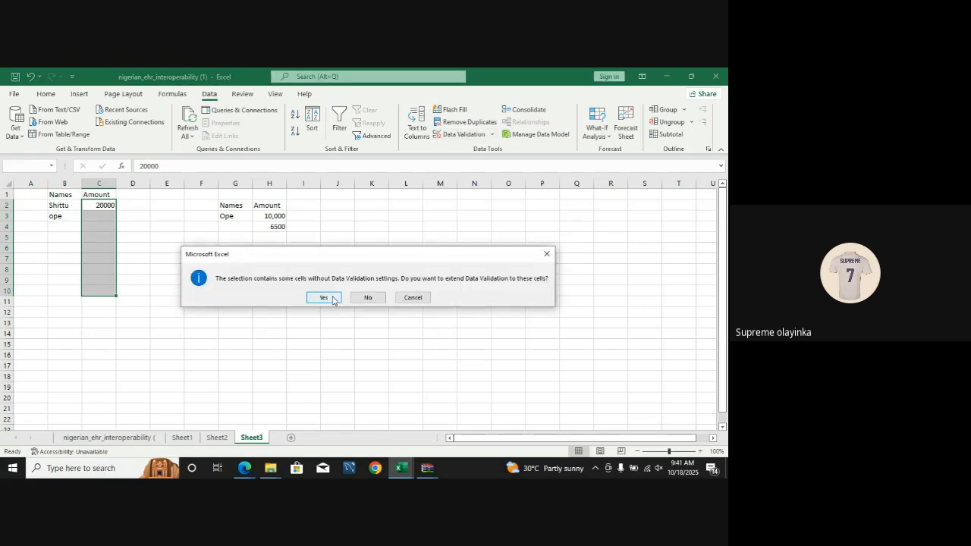
left_click(324, 298)
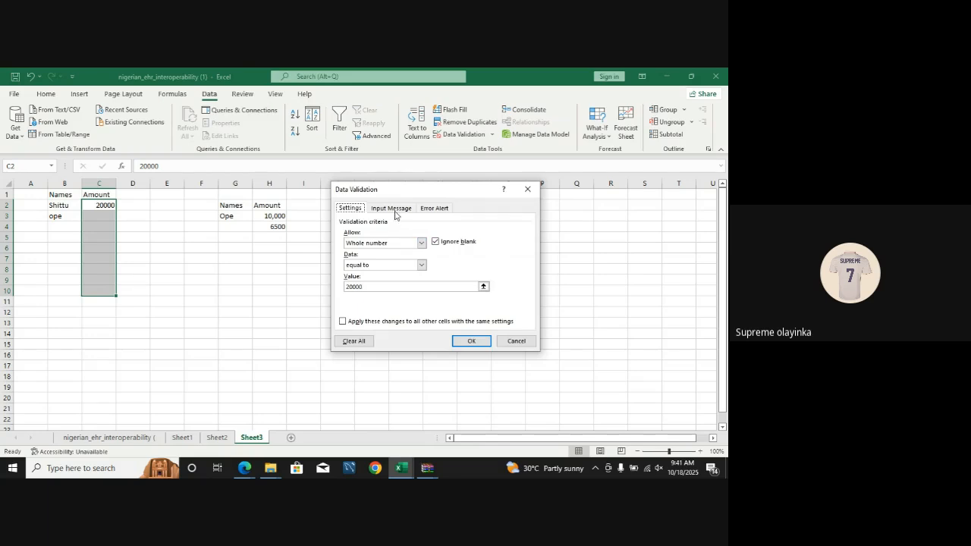
- Add an input message to C2:C10 titled "Note:" reading "Register only if you've paid 20k, else register at the right hand side"
left_click(391, 209)
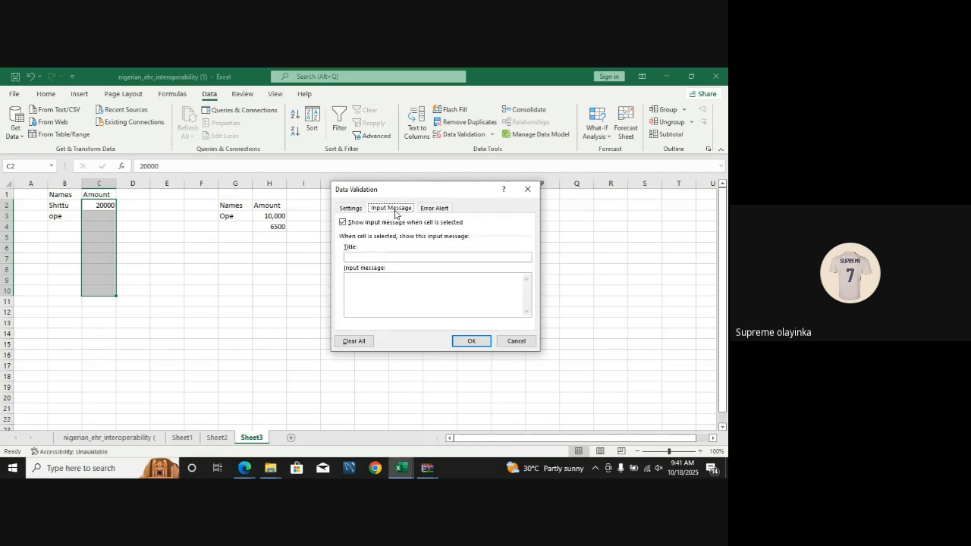
left_click(384, 256)
left_click(374, 286)
type("Register only if you've paid @")
key("BackSpace")
type("20k, else")
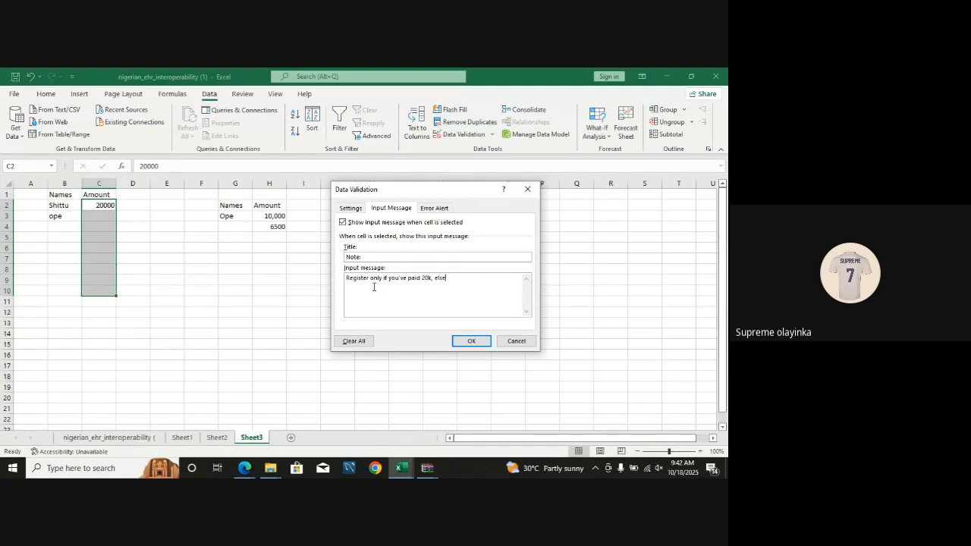
type(" iegister at the right hand side")
left_click(466, 343)
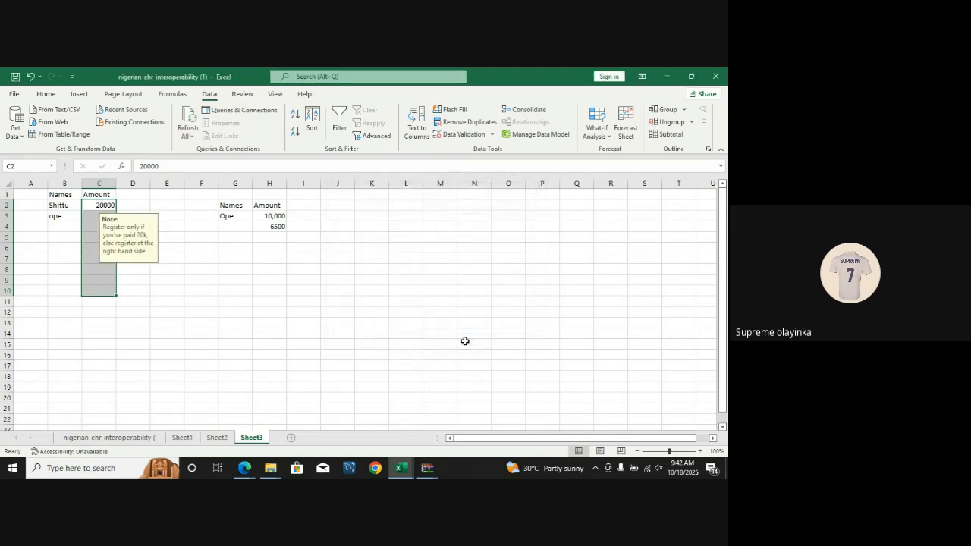
- Test the first table's input message and rule by trying to enter 4000 in cell C3, and cancel the entry
left_click(181, 267)
left_click(106, 225)
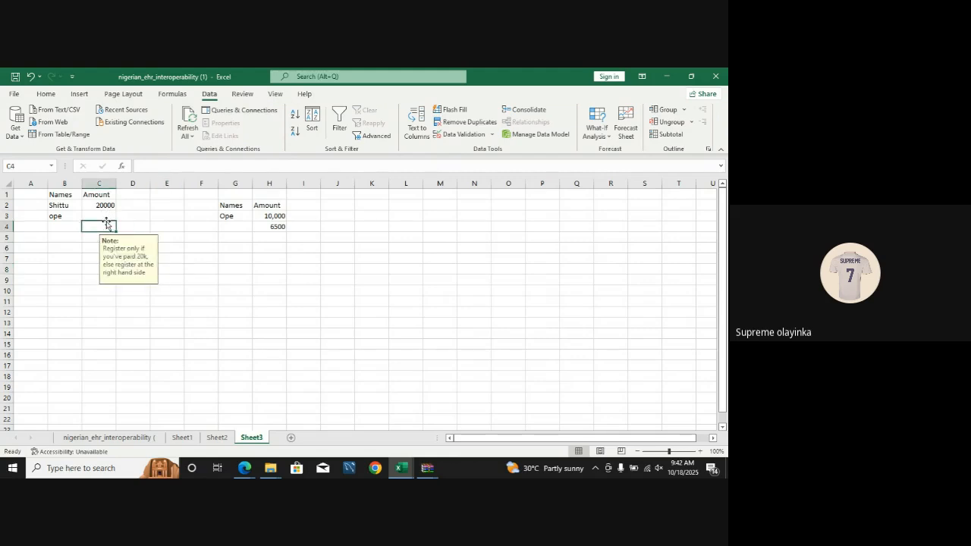
left_click(106, 217)
type("4")
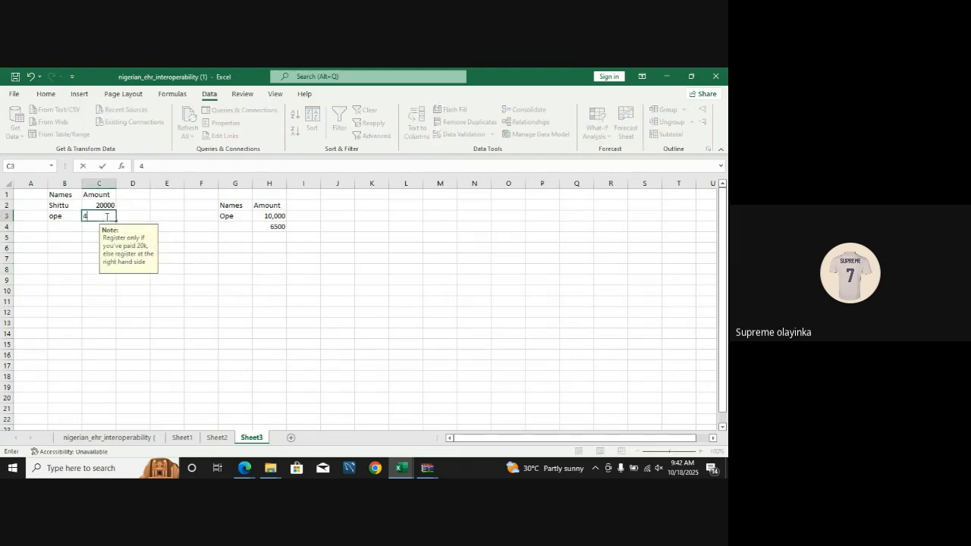
type("000")
key("Return")
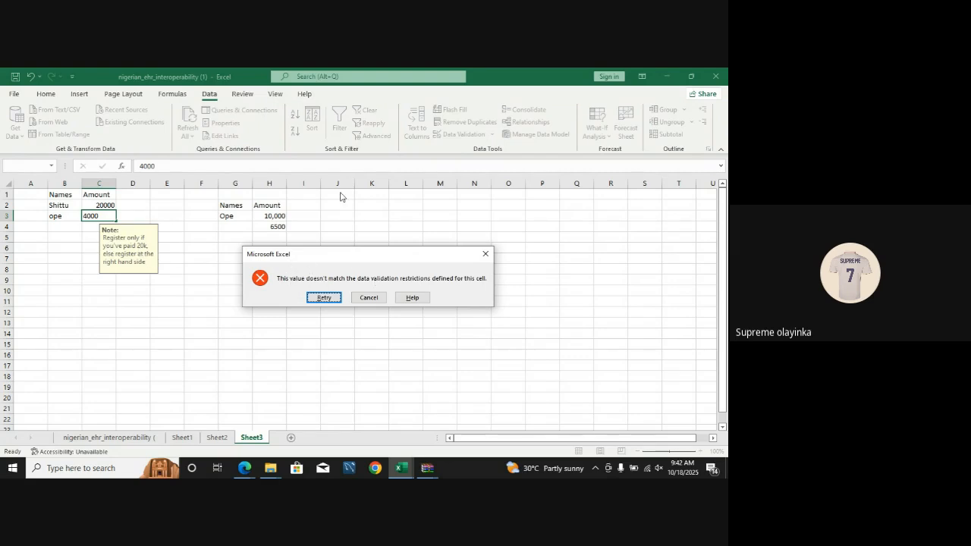
left_click(486, 256)
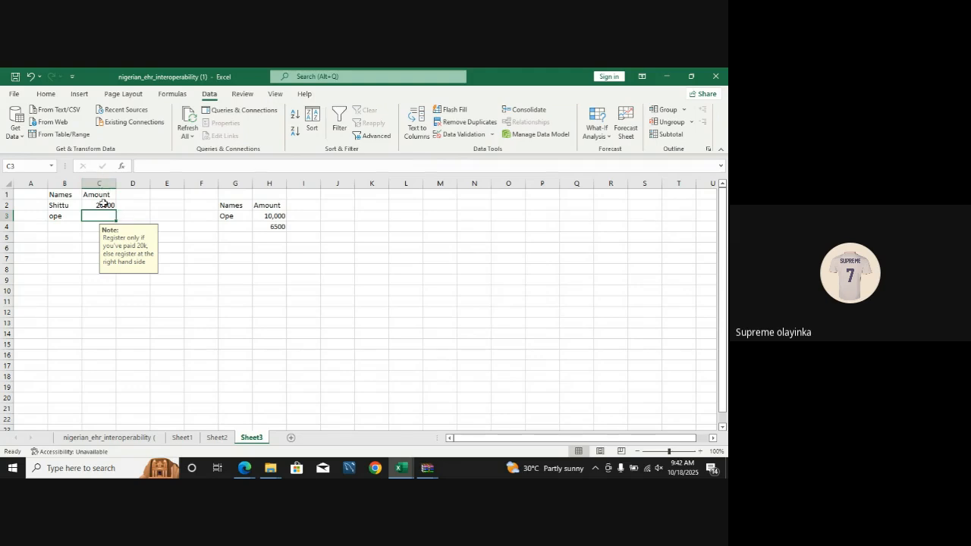
- Add a Stop error alert to C2:C10 titled "Note" reading "Register only if you've paid 20k else register at the RHS"
left_click_drag(104, 203, 107, 286)
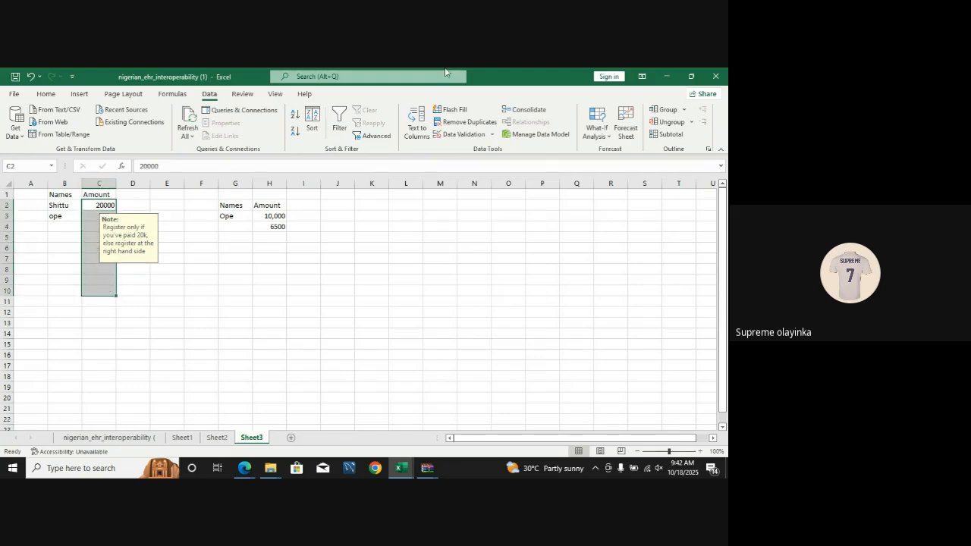
left_click(460, 135)
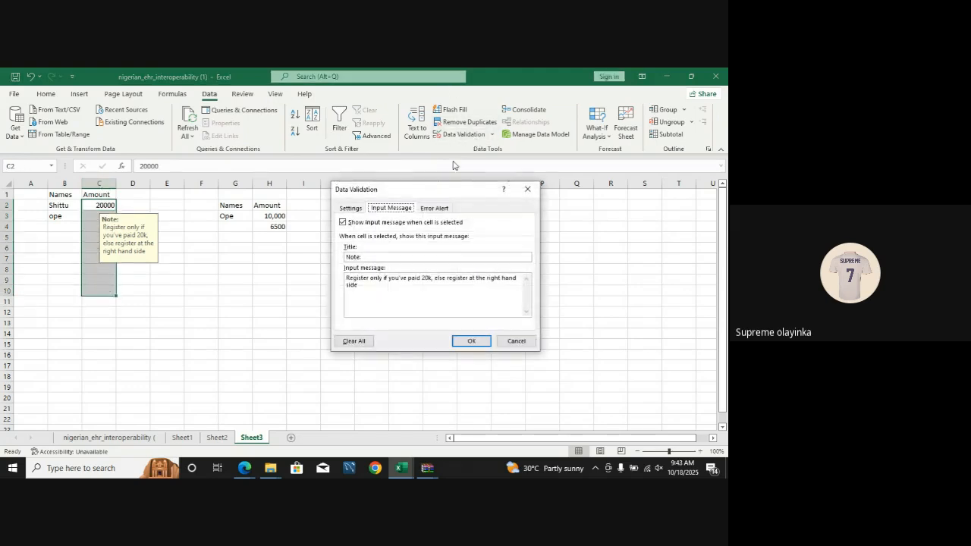
left_click(430, 212)
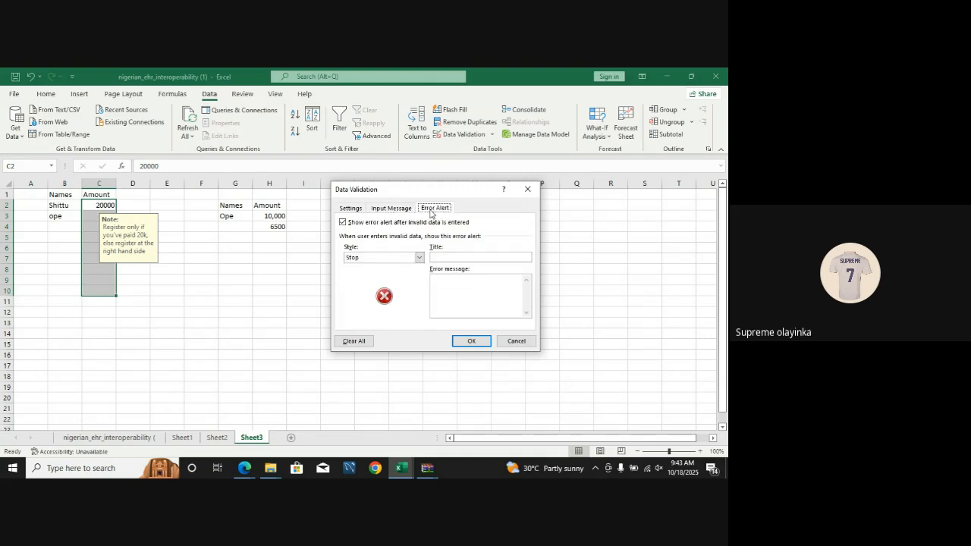
left_click(446, 258)
type("Note")
left_click(448, 281)
type("Register only if you")
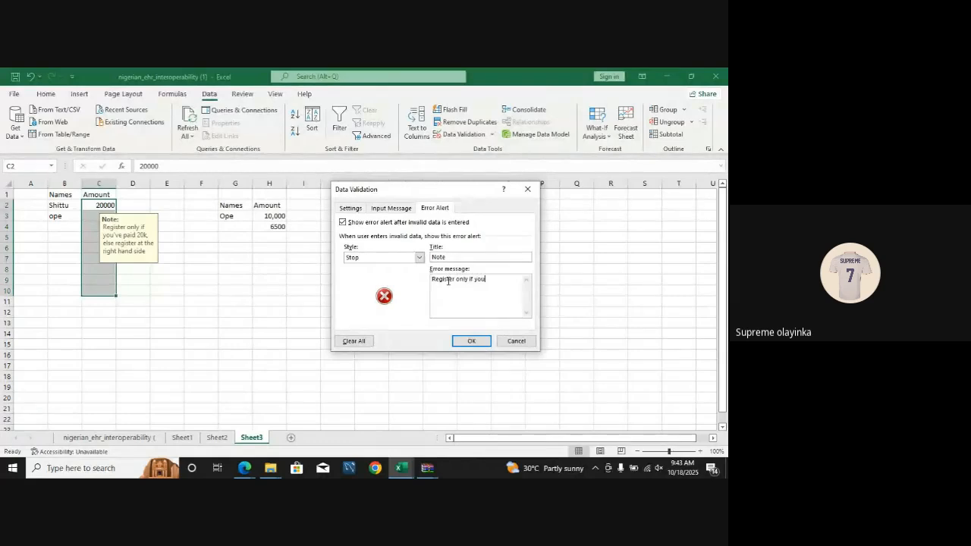
type("'ve paid 20k else register at the RHS")
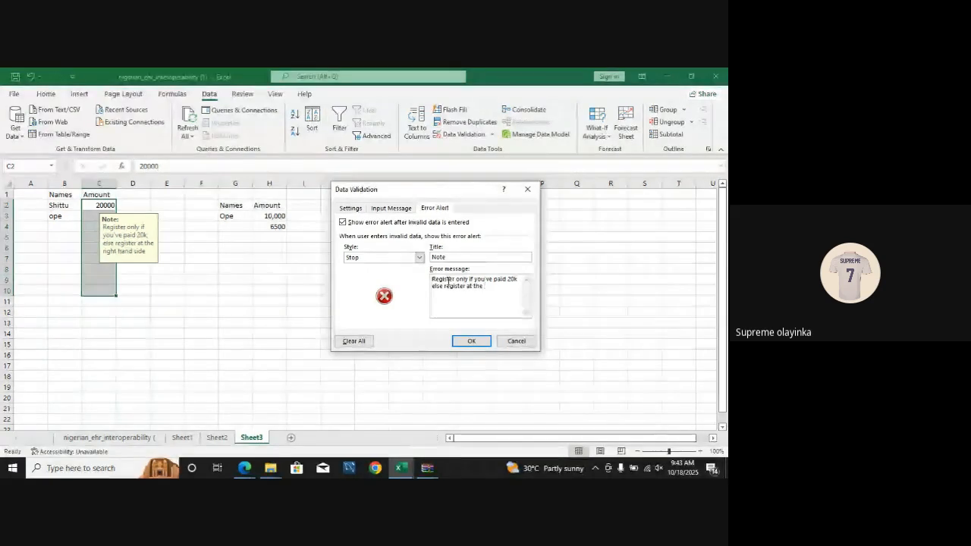
left_click(484, 341)
- Test the custom error alert by trying to enter 4500 in cell C3, and cancel the entry
left_click(99, 282)
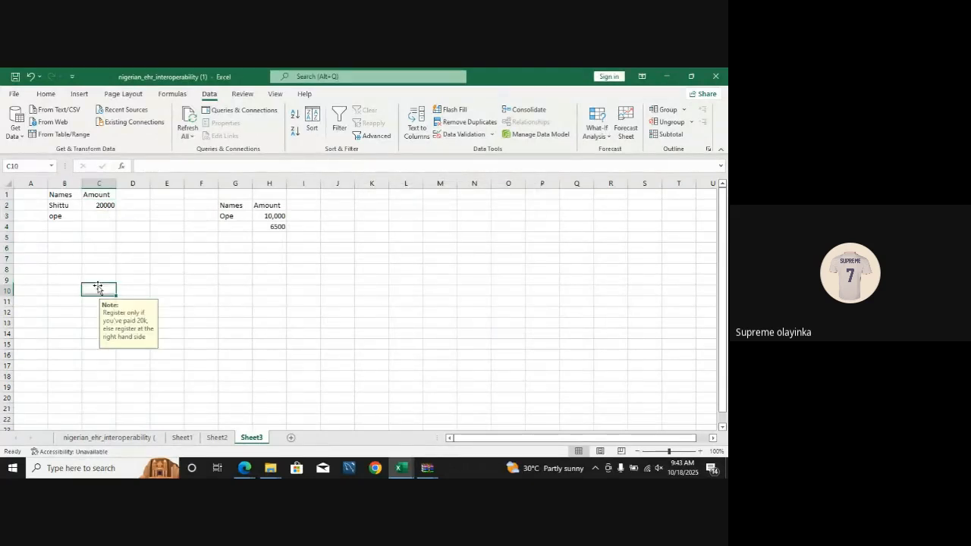
left_click(99, 220)
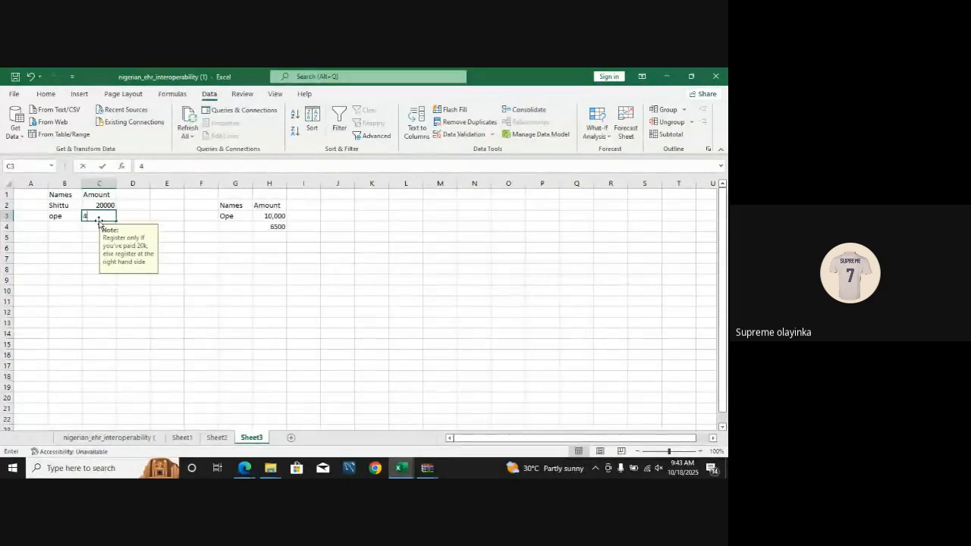
type("4500")
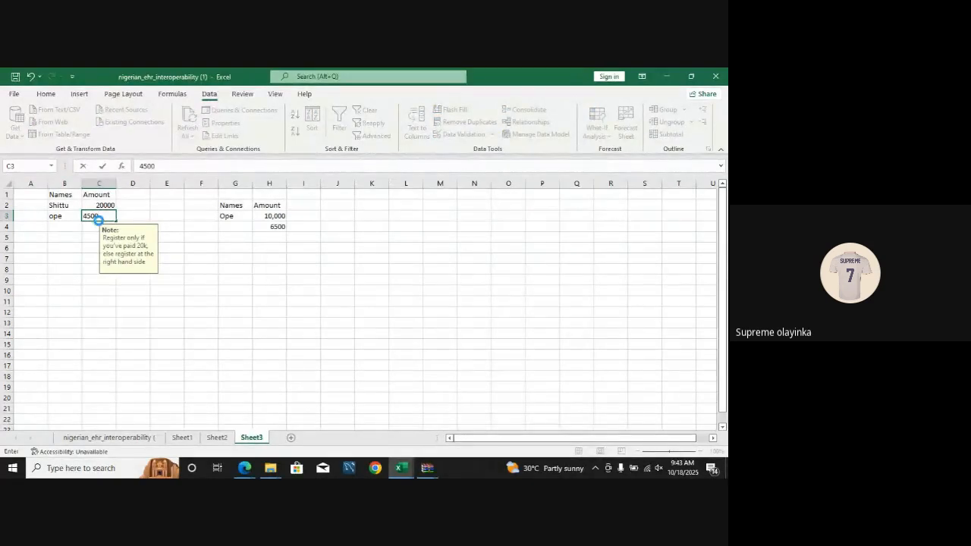
key("Return")
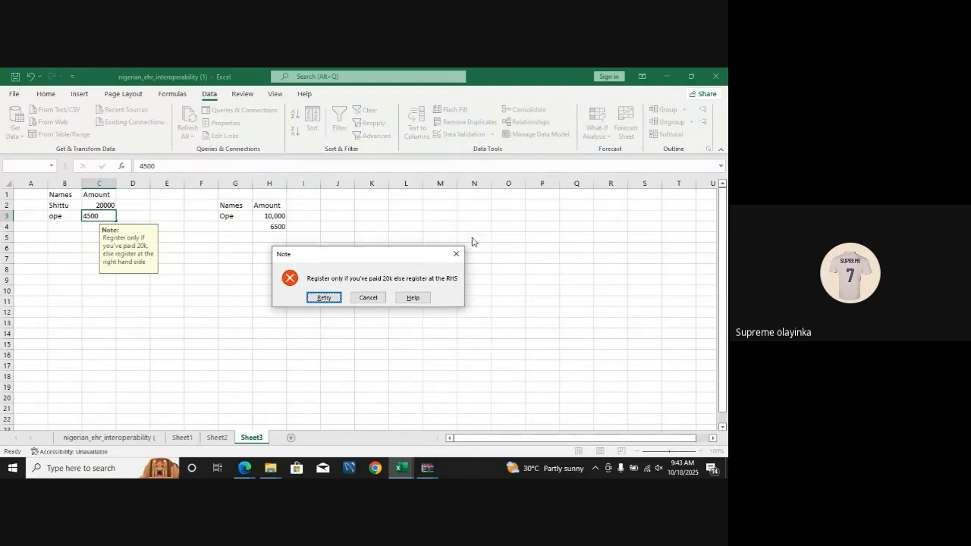
left_click(456, 253)
- Add a record to the second table with the person's name in G5 and the amount 4500 in H5
left_click(230, 237)
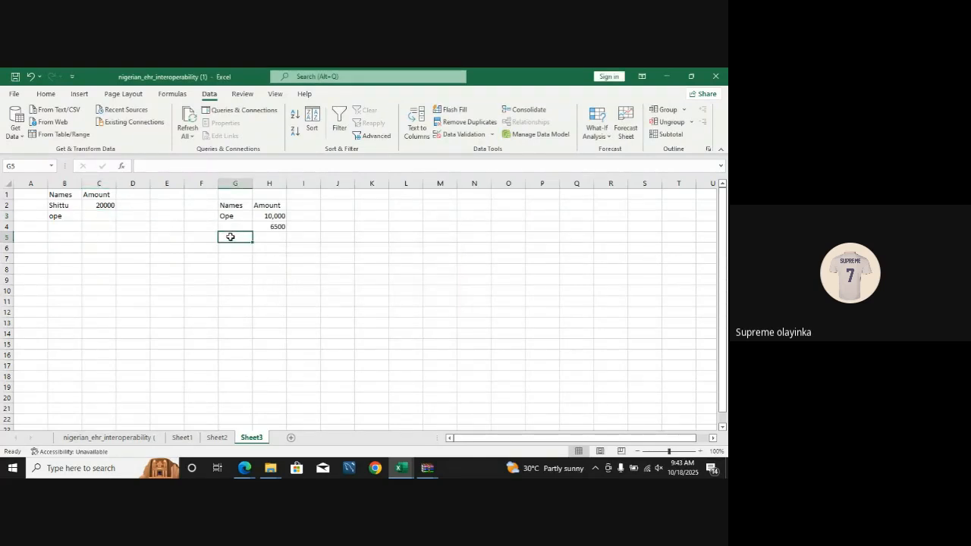
type("ope")
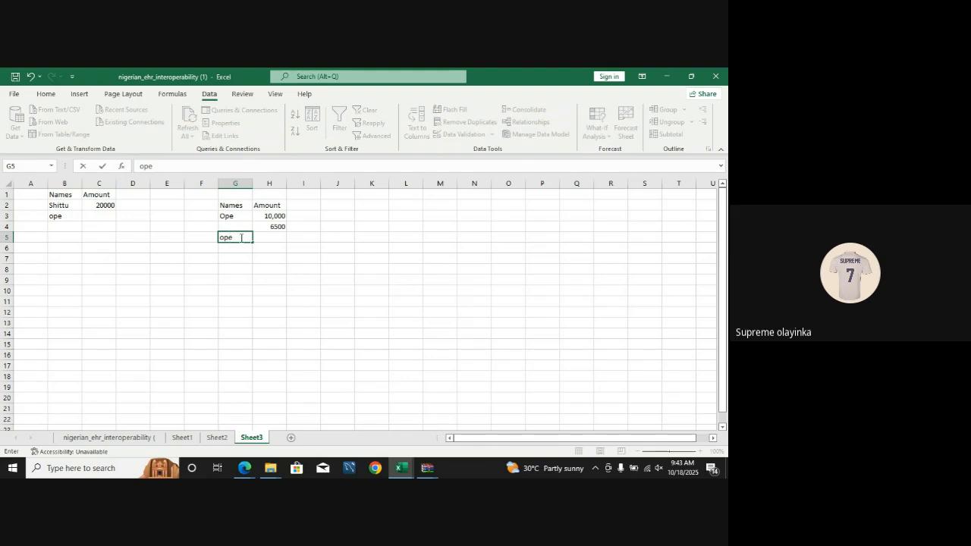
left_click(281, 239)
type("3")
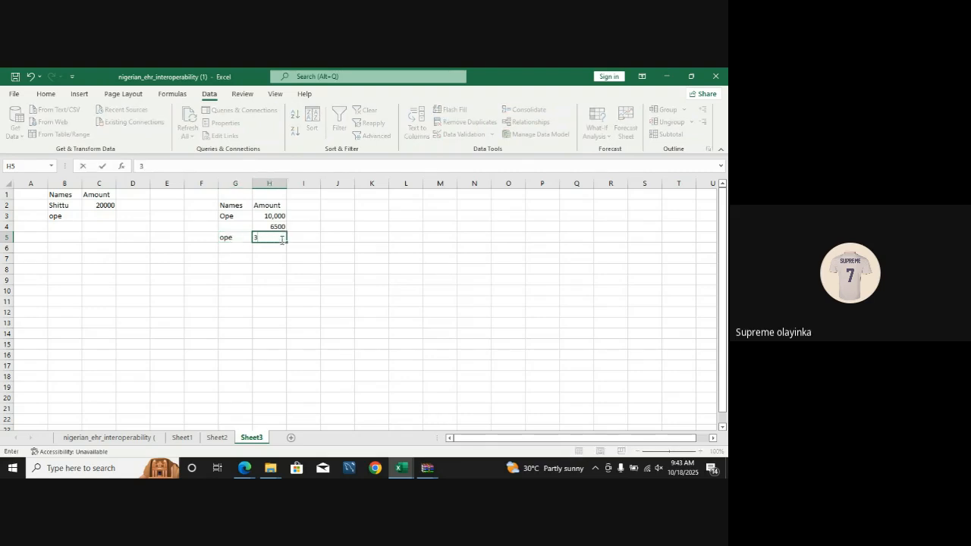
key("BackSpace")
type("4500")
key("Return")
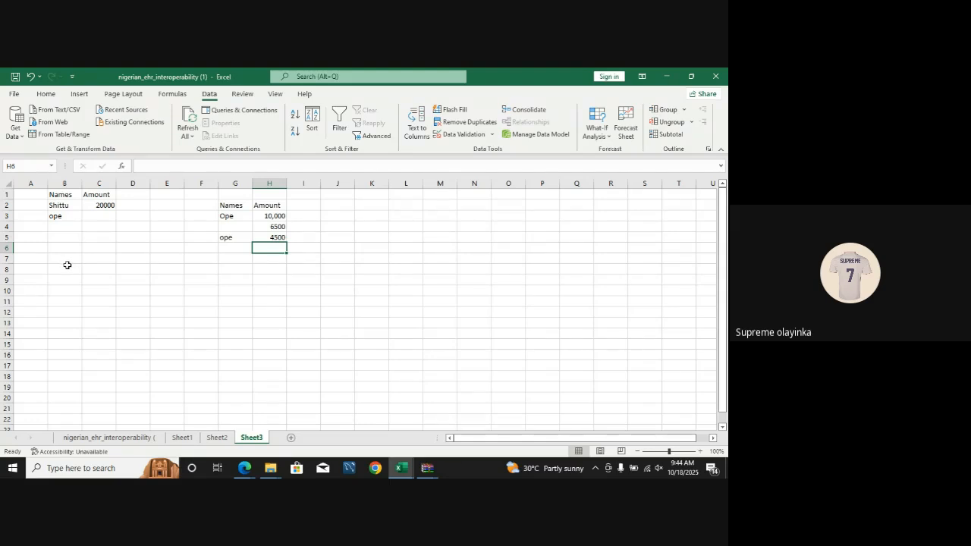
- Enter the title FULL PAYMENT in cell B6 and the heading Nzmes in cell B7
left_click(68, 271)
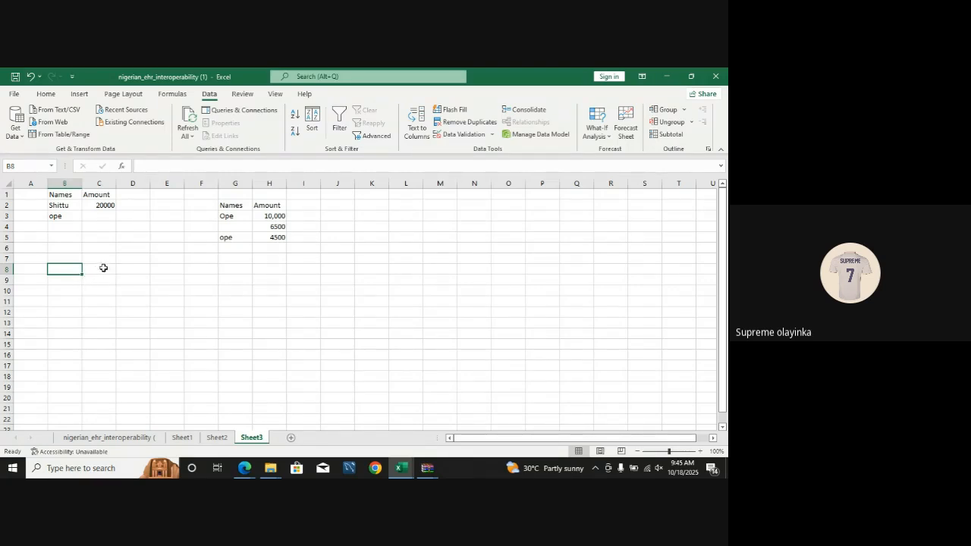
left_click(77, 258)
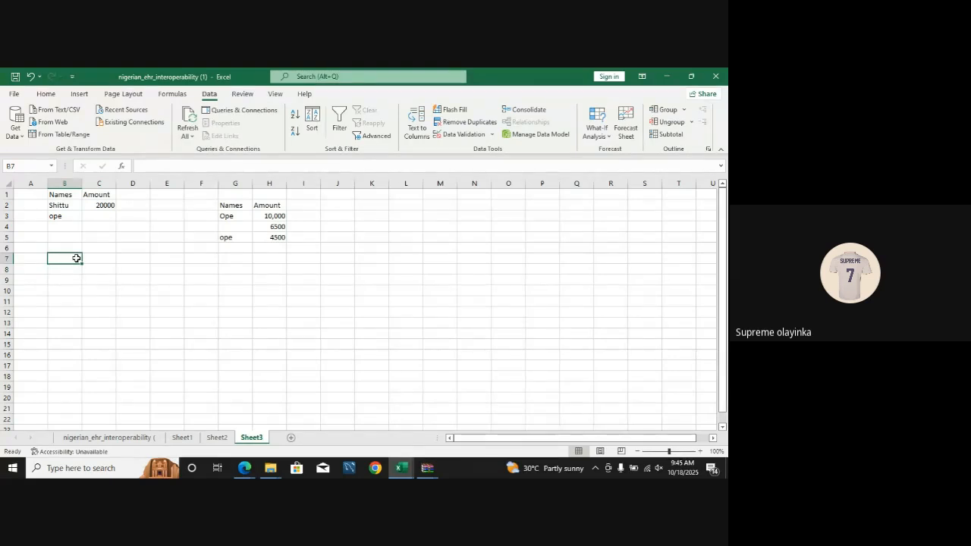
key("ctrl+f")
left_click(69, 251)
type("FU")
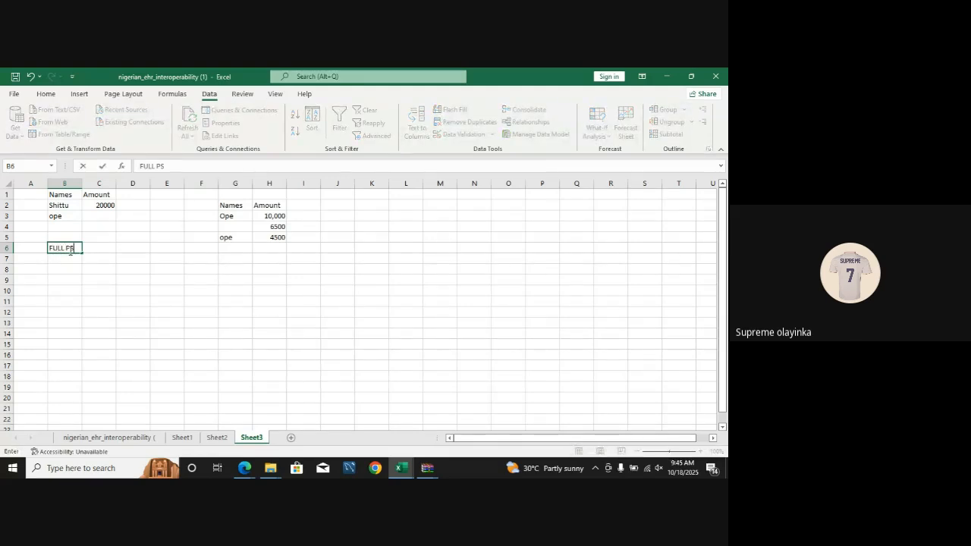
type("LL PAYMENT")
left_click(73, 258)
type("Nzm")
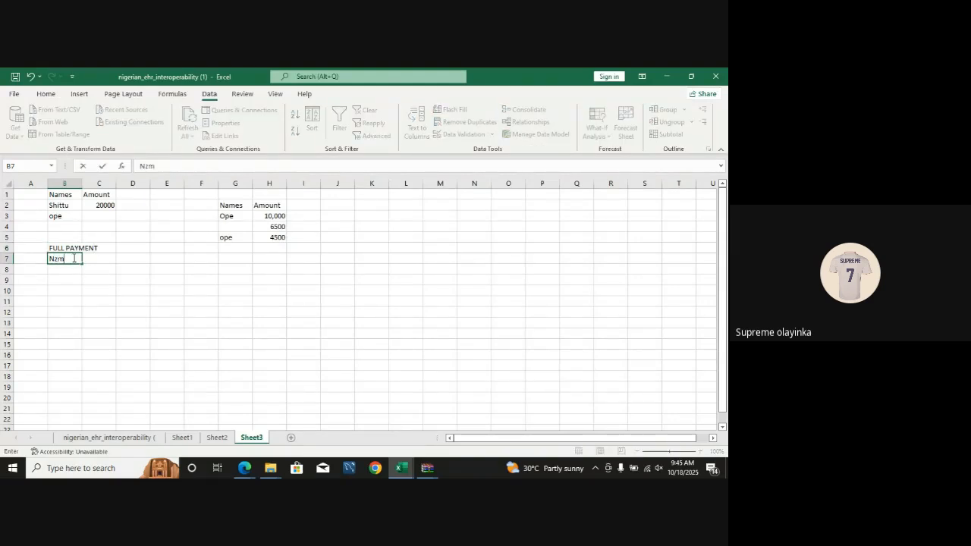
type("es")
- Try to enter an Amount heading in the validated cell C7, and cancel the entry
left_click(104, 257)
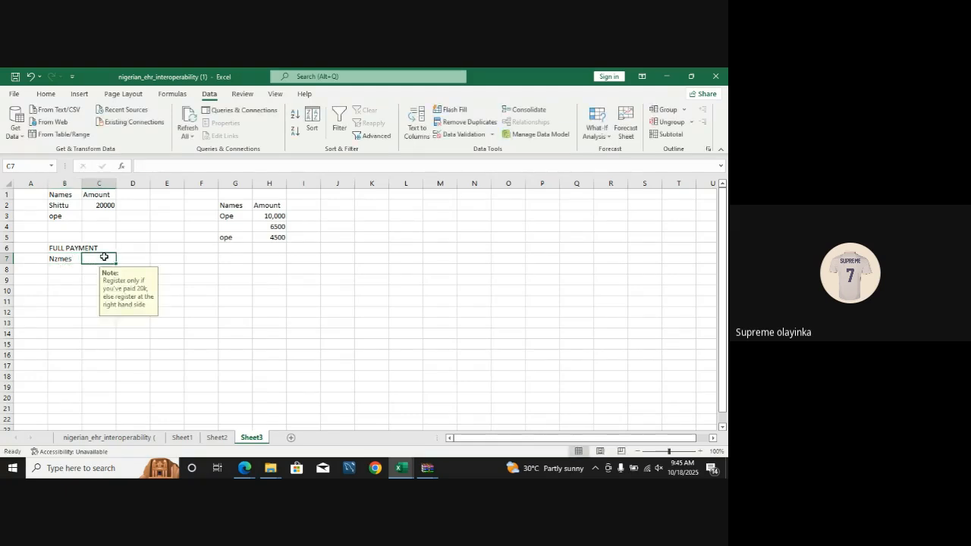
type("Amoun")
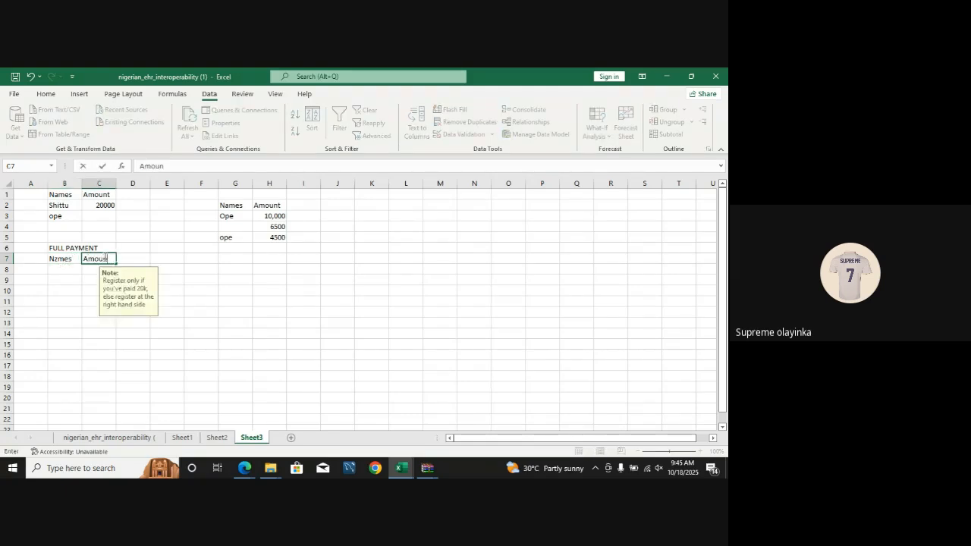
left_click(56, 248)
left_click(456, 253)
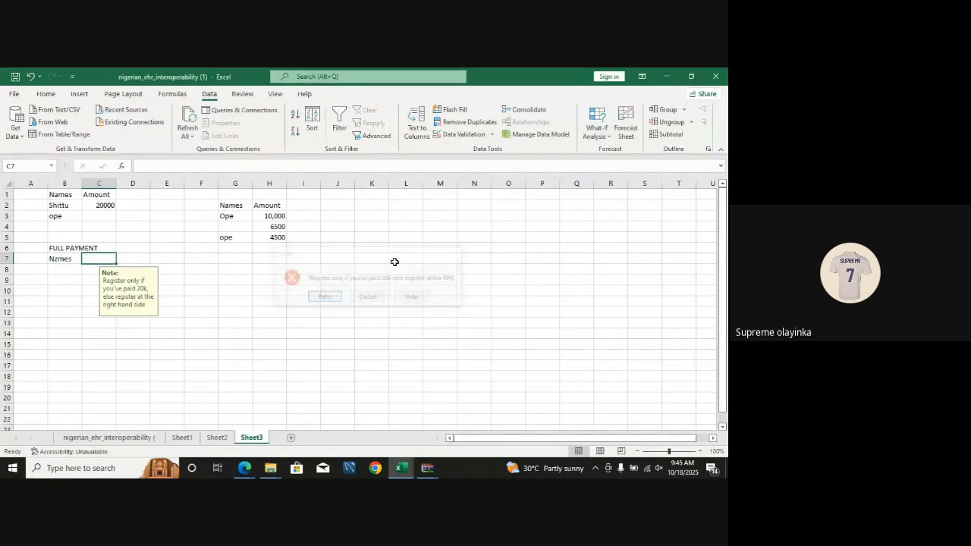
- Move the FULL PAYMENT title and the heading row from B6:C7 to M6:N7
left_click_drag(71, 248, 89, 260)
key("ctrl+c")
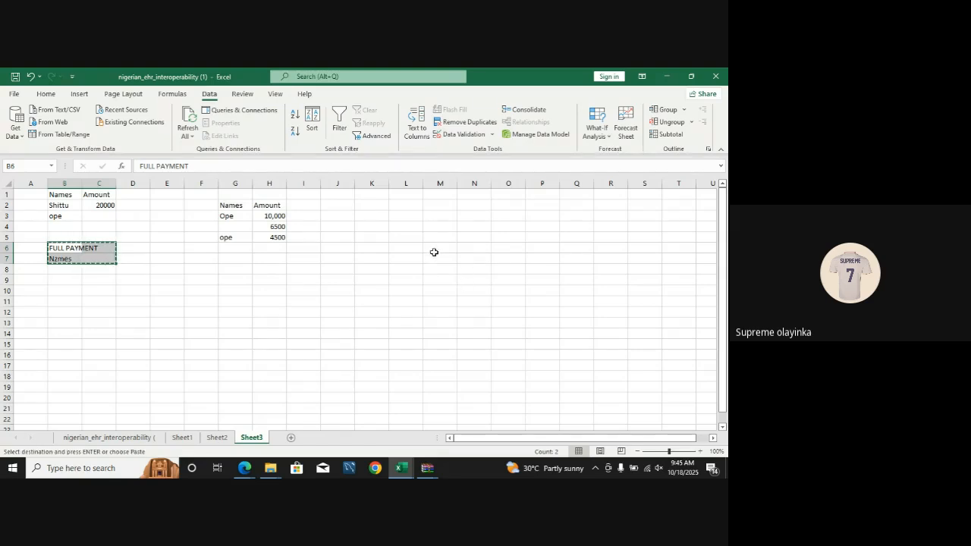
left_click(434, 248)
key("ctrl+v")
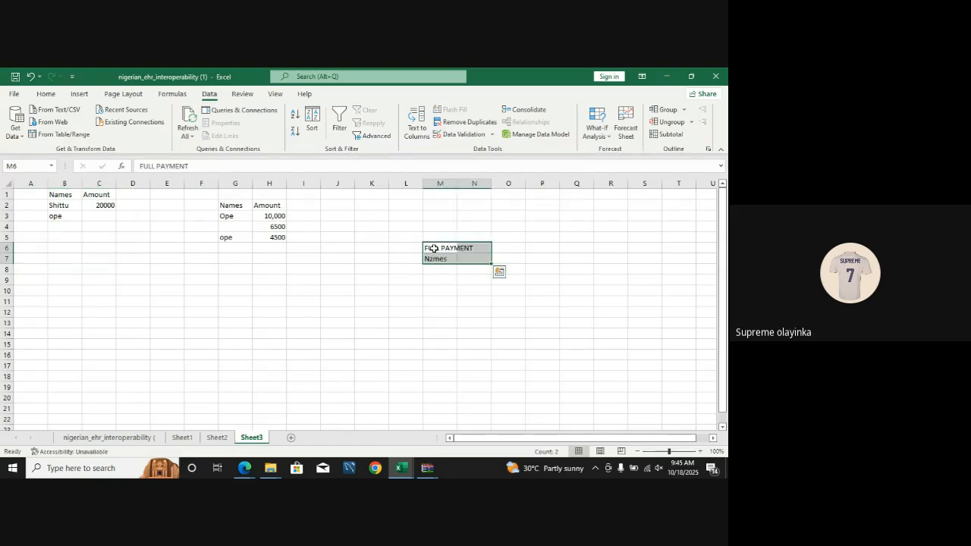
left_click(474, 290)
- Correct the misspelled heading in cell M7 to Names
left_click(437, 259)
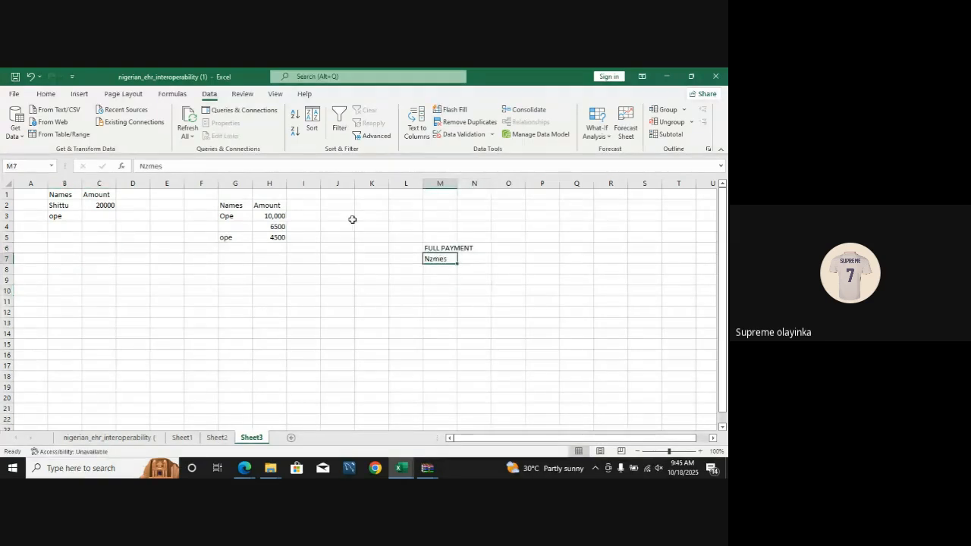
left_click(146, 166)
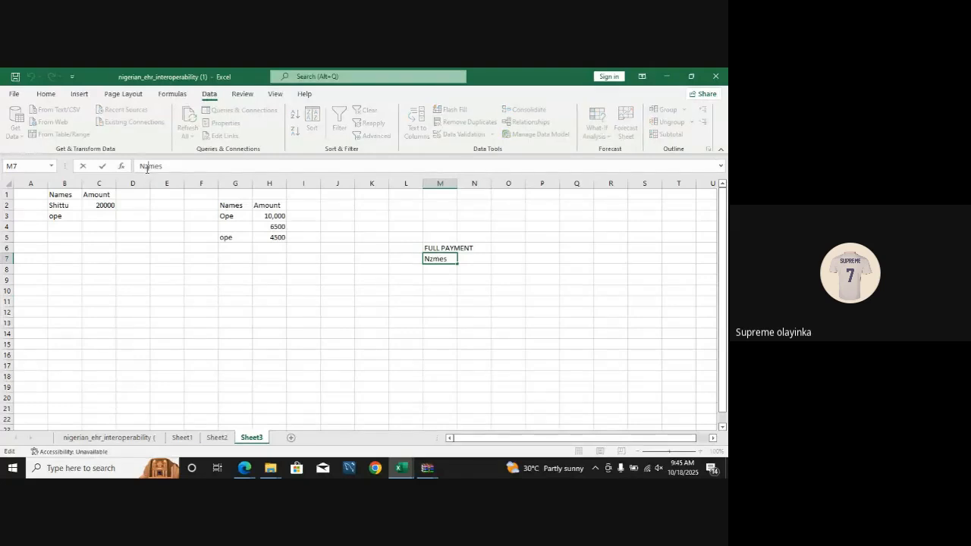
key("BackSpace")
type("a")
left_click(469, 259)
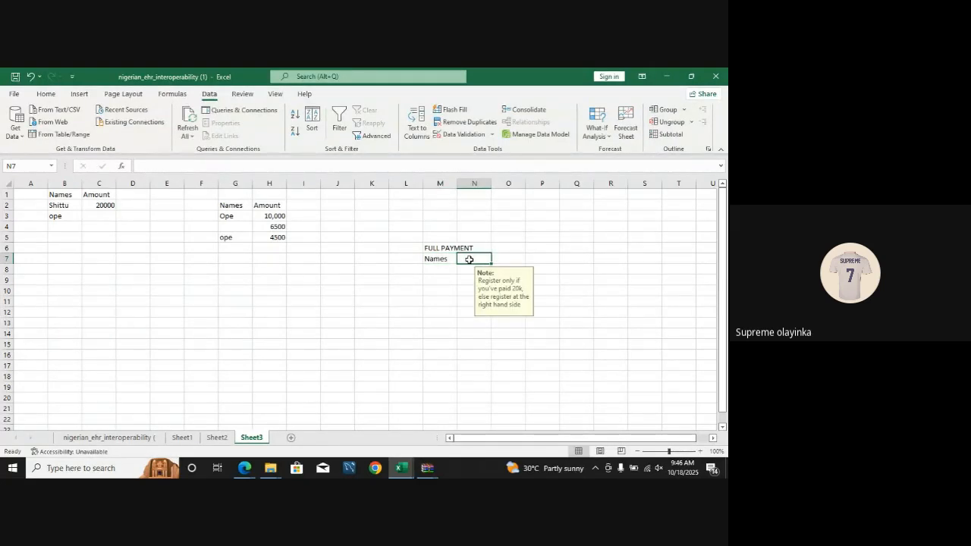
- Try to enter the heading Amount in the validated cell N7, and cancel the entry
type("Amount")
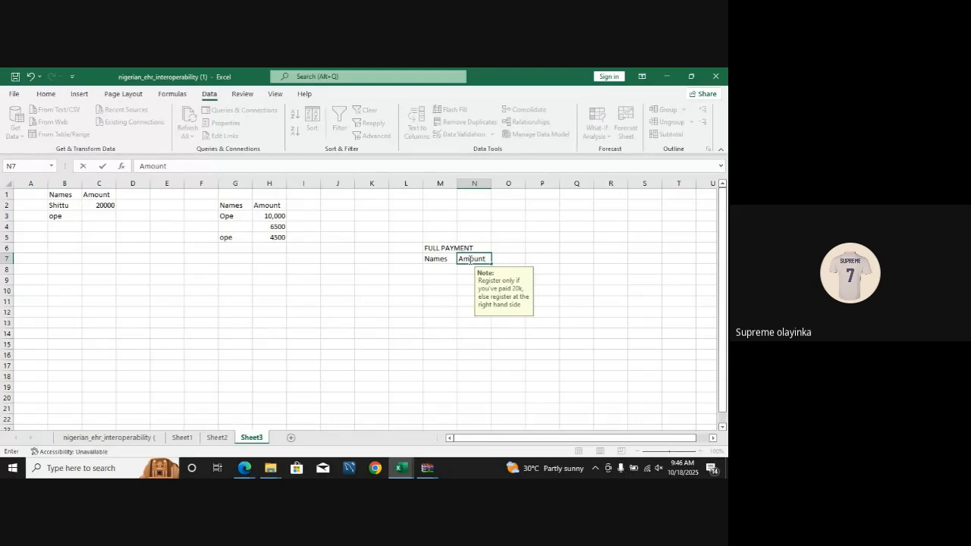
key("Return")
left_click(455, 254)
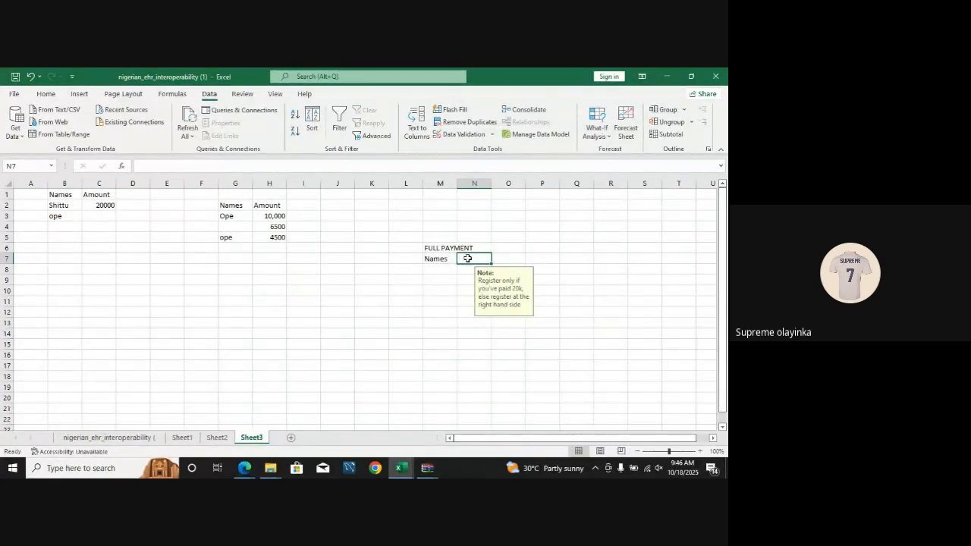
left_click_drag(447, 249, 442, 258)
key("ctrl+c")
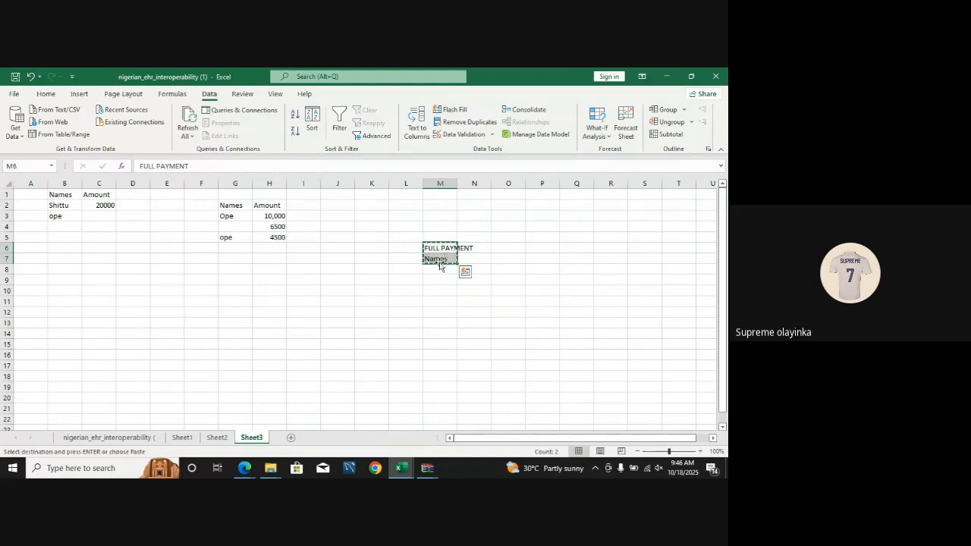
left_click_drag(314, 278, 317, 286)
- Enter the title FULL PAYMENT in cell J10, with the headings Names in J11 and Amount in K11
left_click(336, 292)
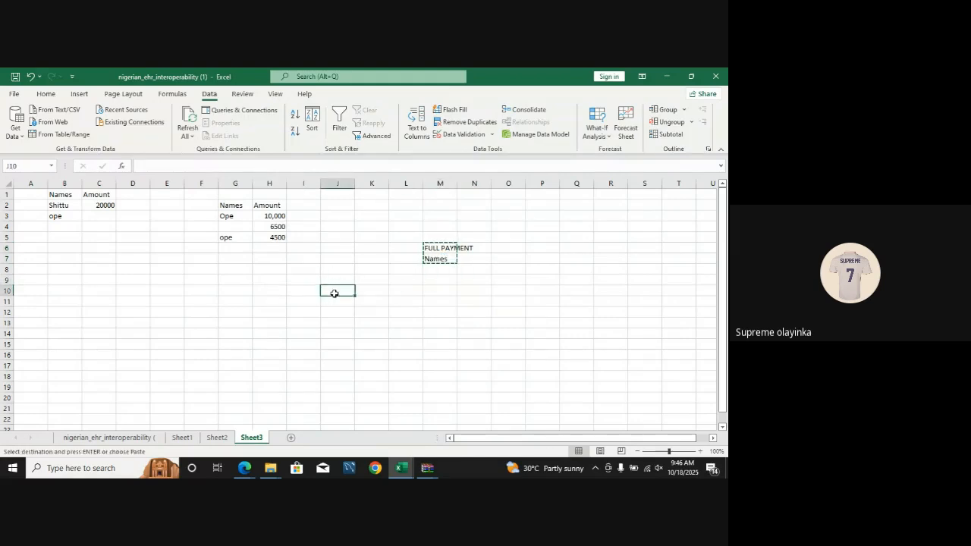
type("FULL")
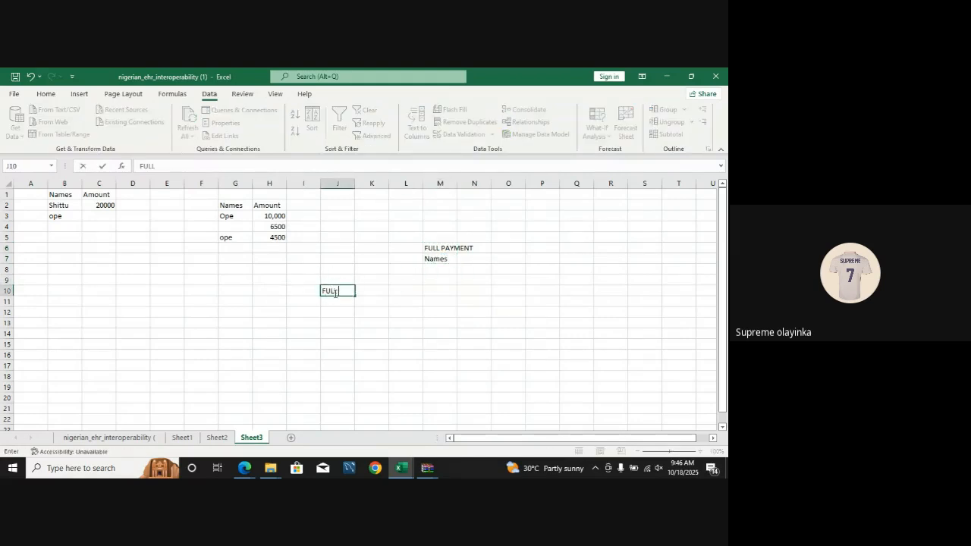
type(" PAYMENT")
key("Return")
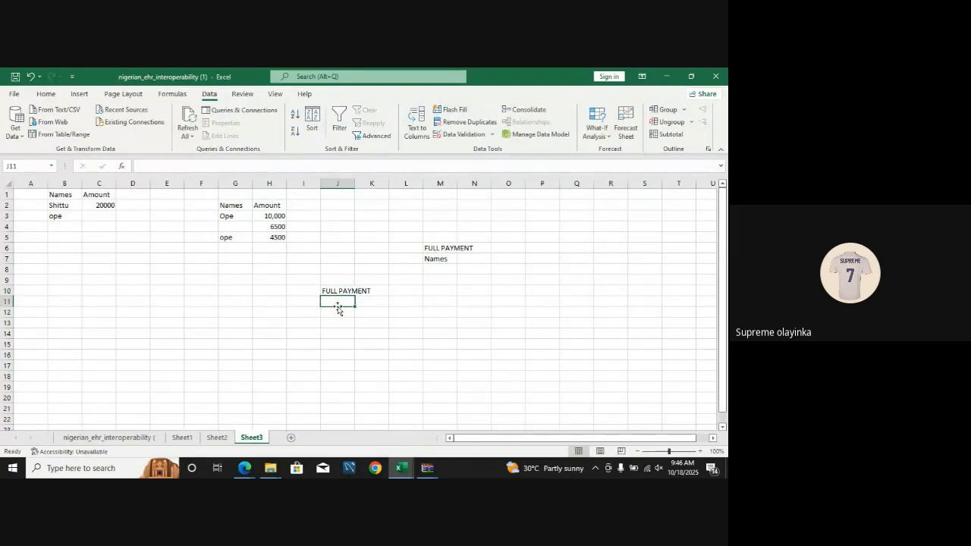
type("Names")
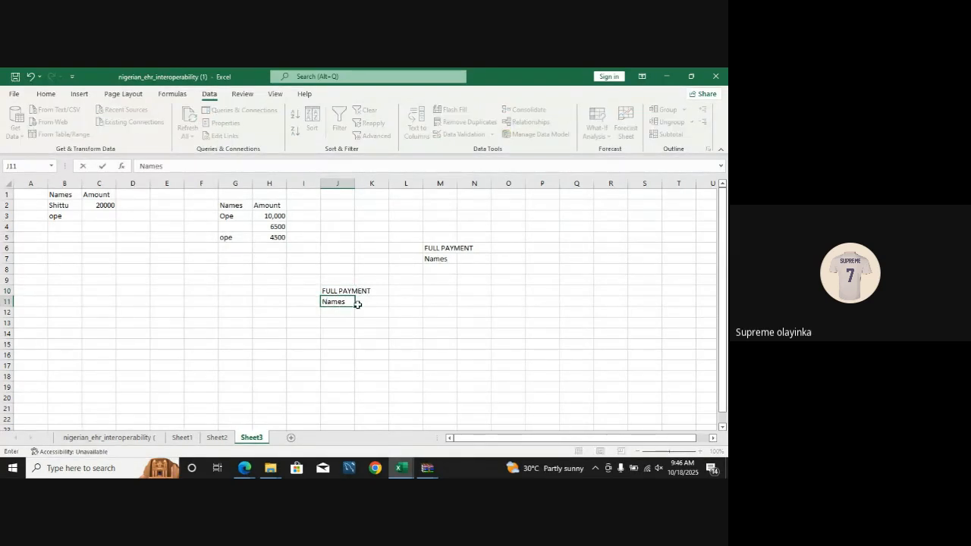
double_click(365, 303)
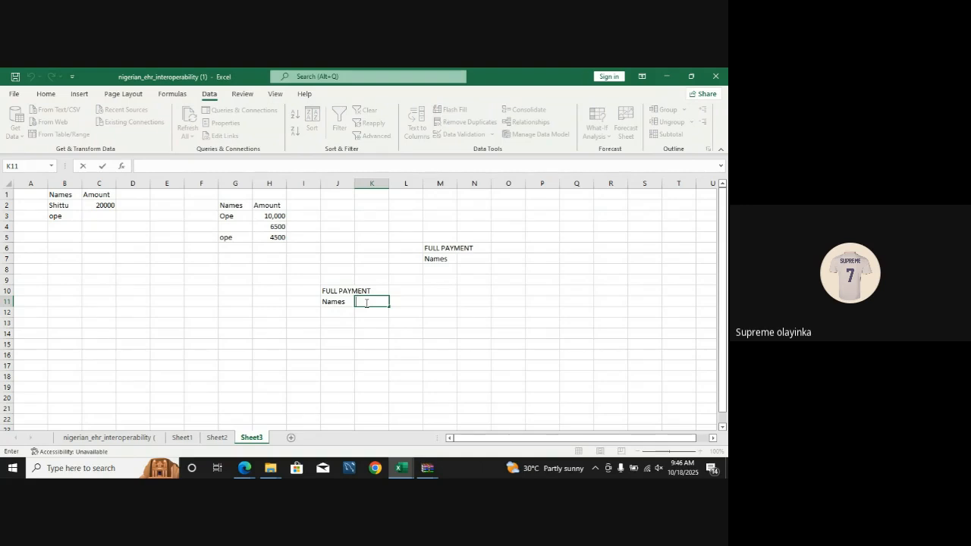
type("AMoun")
key("BackSpace")
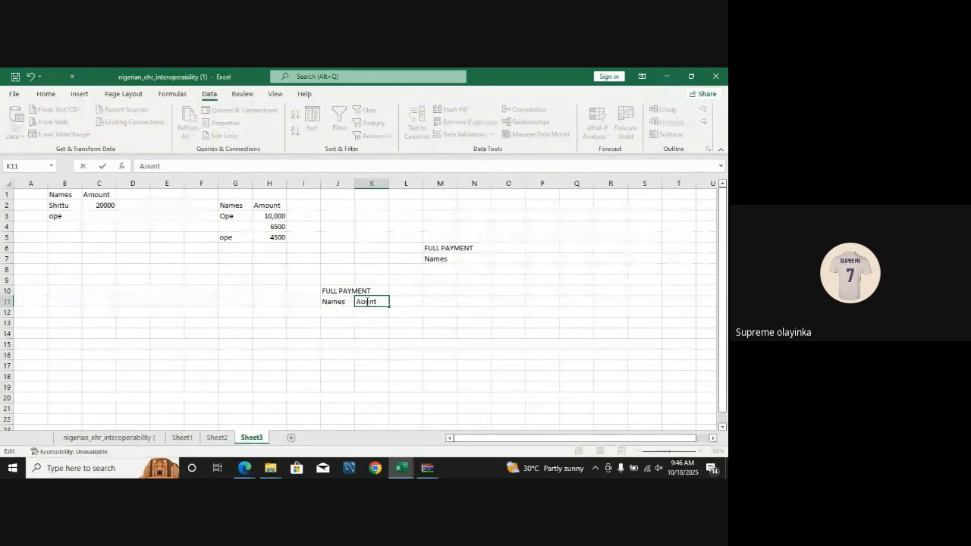
type("m")
left_click(406, 333)
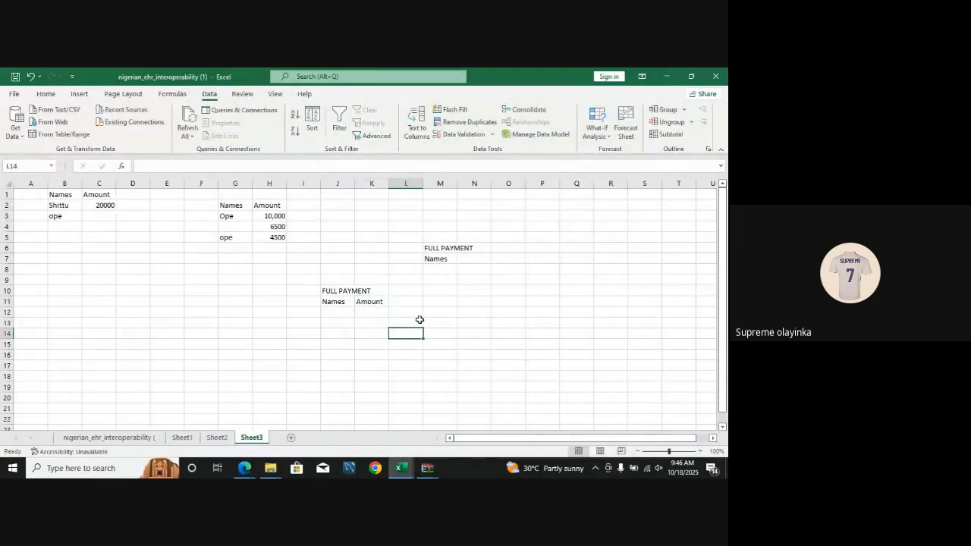
- Fill the first two table rows with a person's name in J12 and J13 and the amounts 20,000 in K12 and 10,000 in K13
left_click(331, 315)
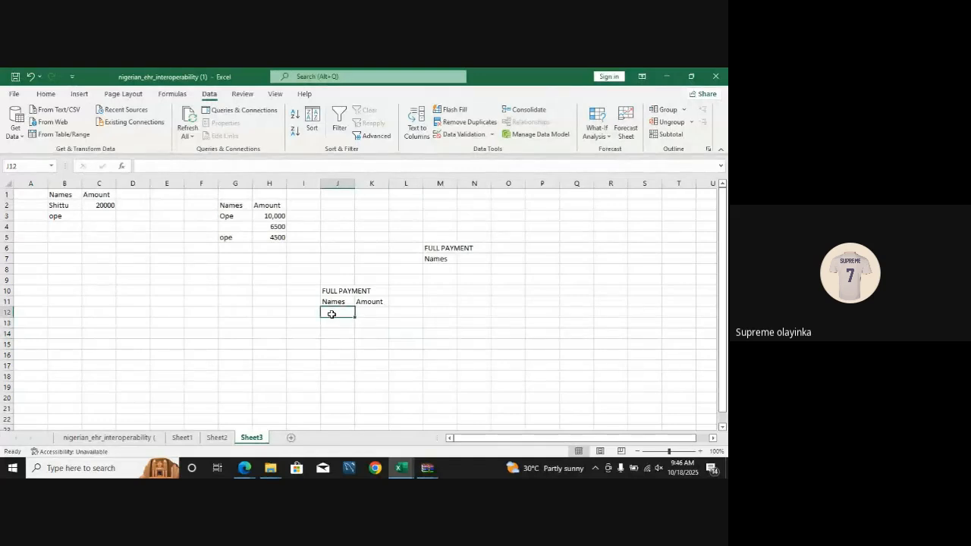
type("Shittu")
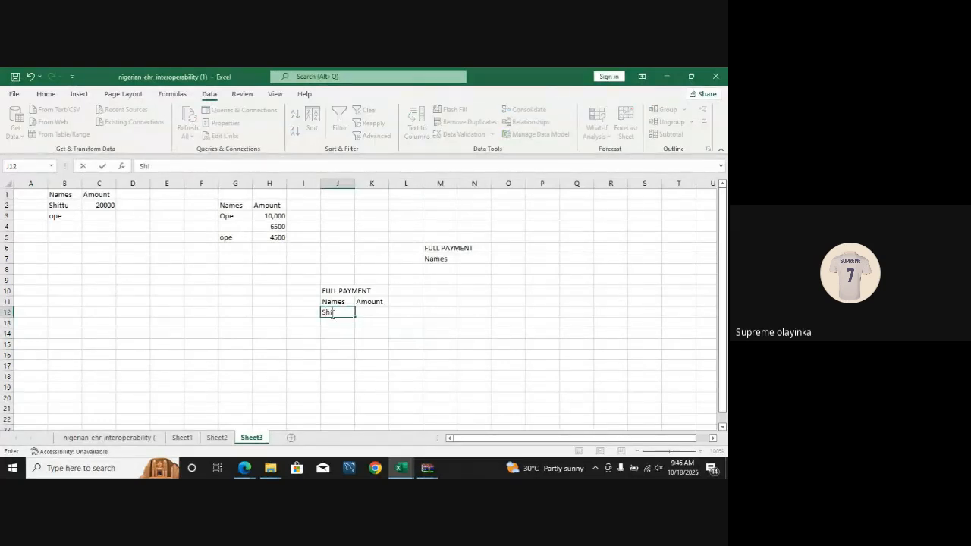
left_click(375, 310)
type("20")
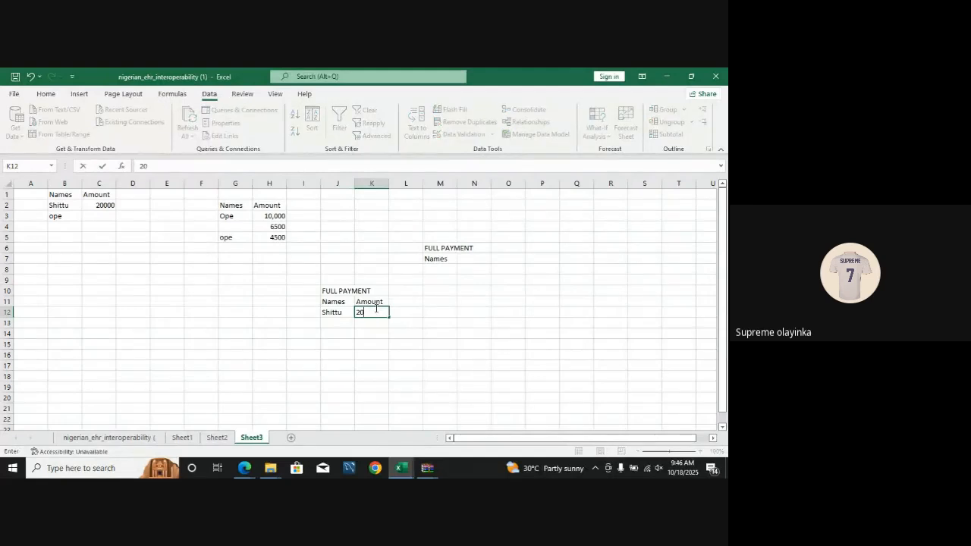
type(",000")
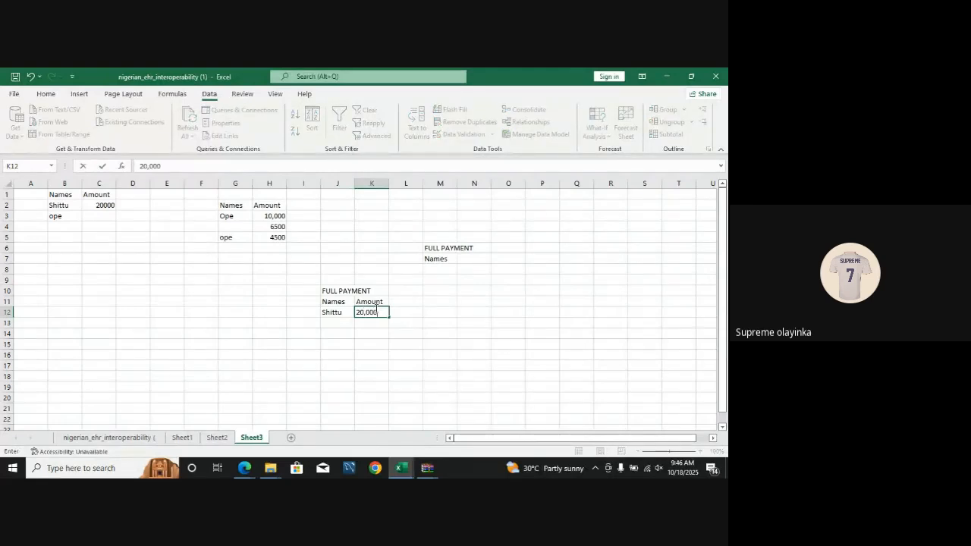
left_click(343, 326)
type("Ope")
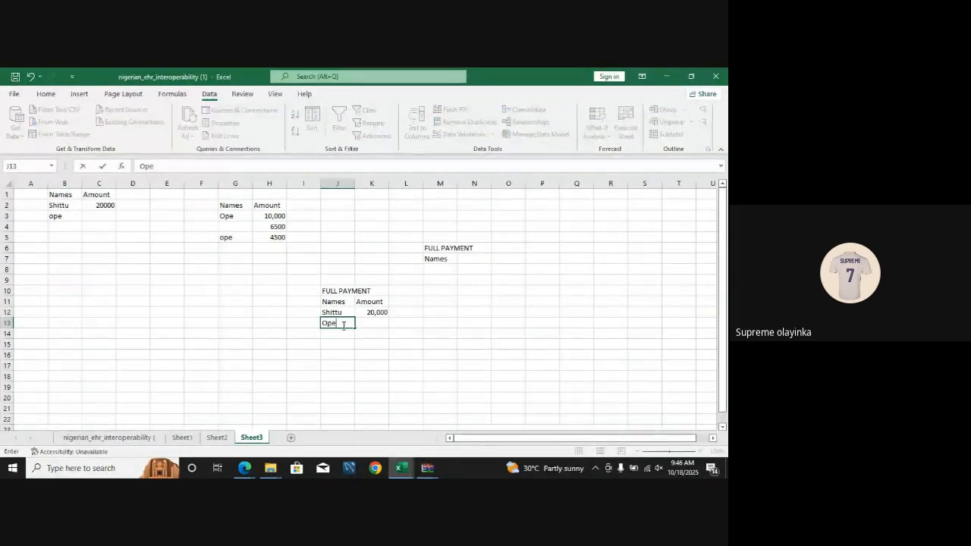
left_click(368, 324)
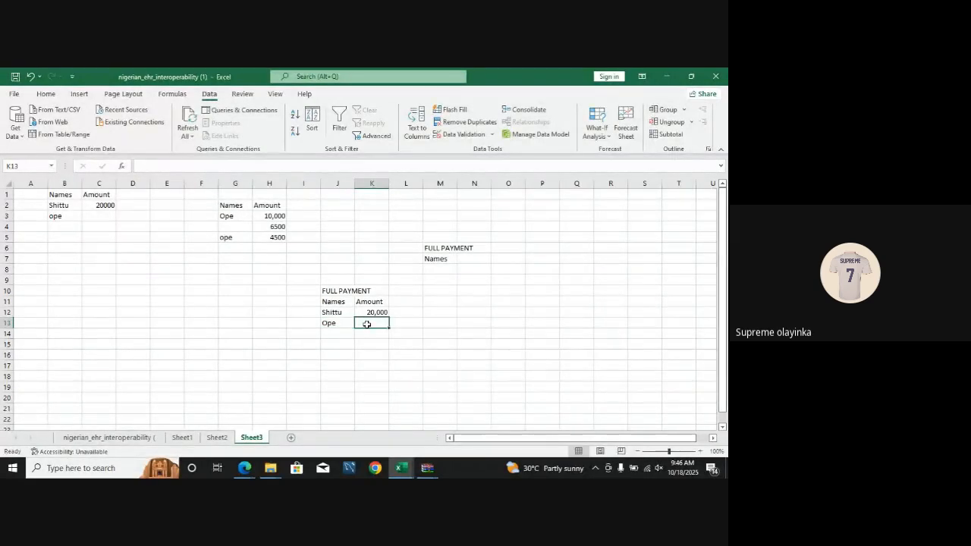
type("10,000")
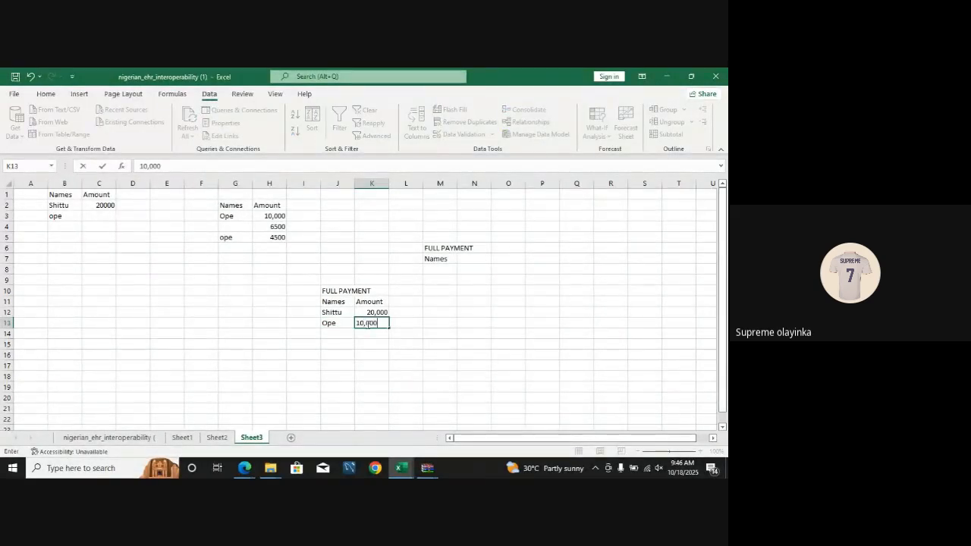
left_click(412, 326)
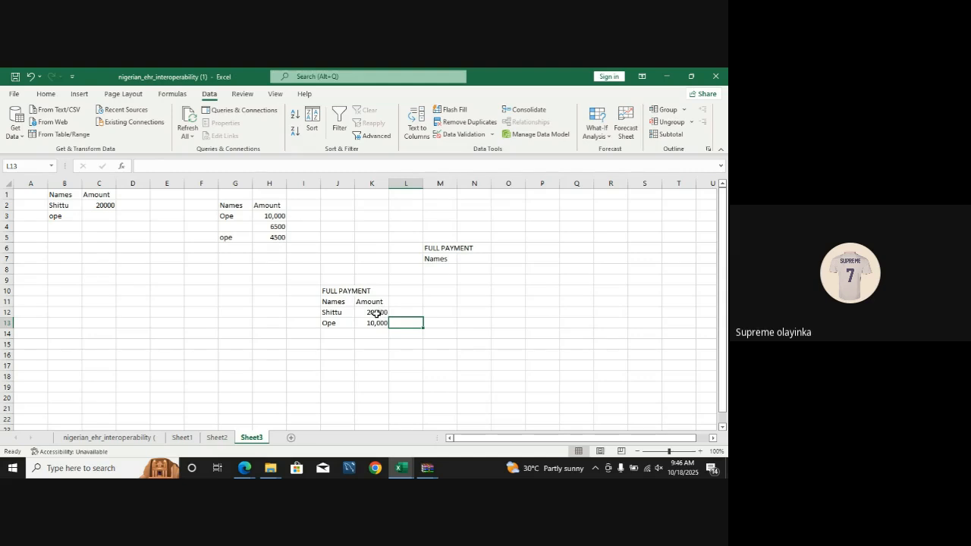
left_click_drag(377, 314, 372, 362)
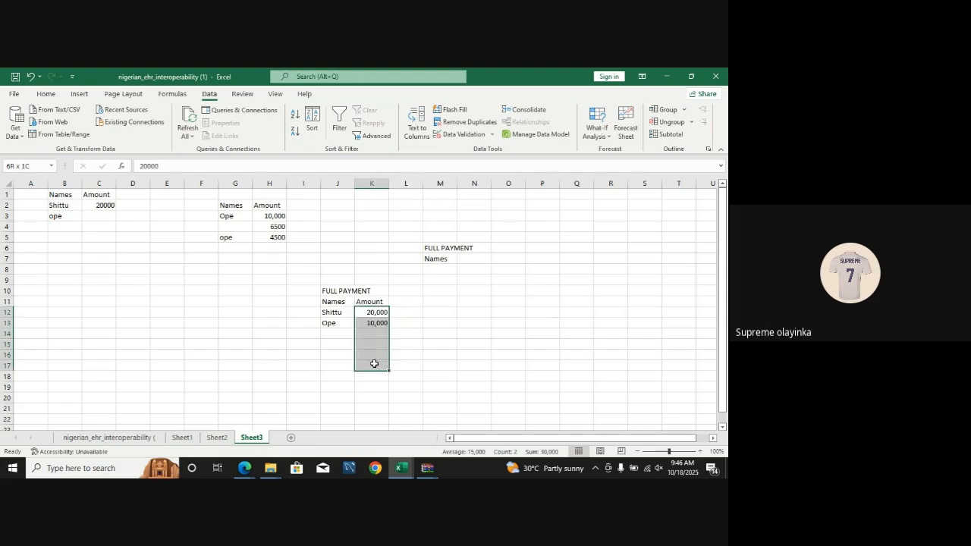
- Add a third table row with a person's name in J14 and the amount 15,000 in K14
left_click(331, 334)
type("Sul")
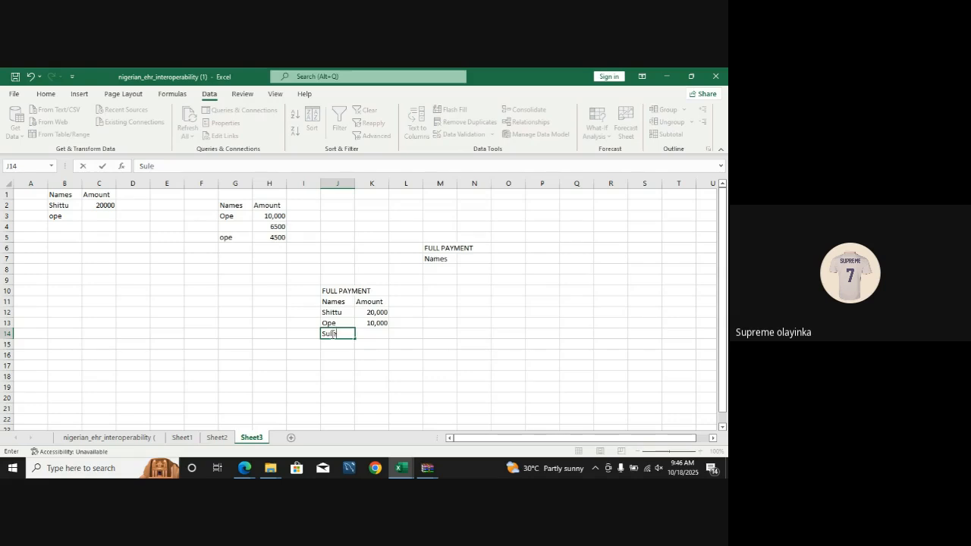
type("e")
left_click(380, 335)
type("1")
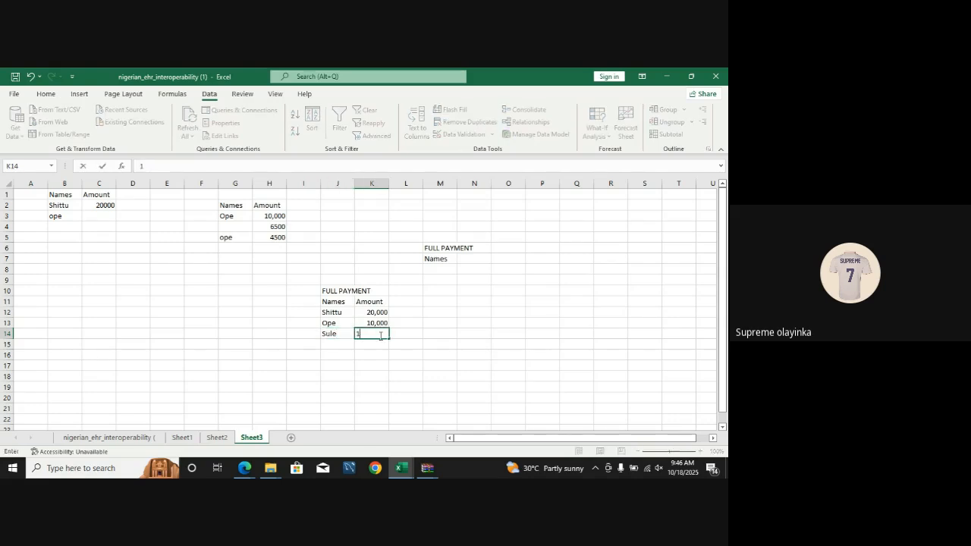
type("5,000")
- Add a fourth table row with a person's name in J15 and the amount 20,000 in K15
left_click(333, 345)
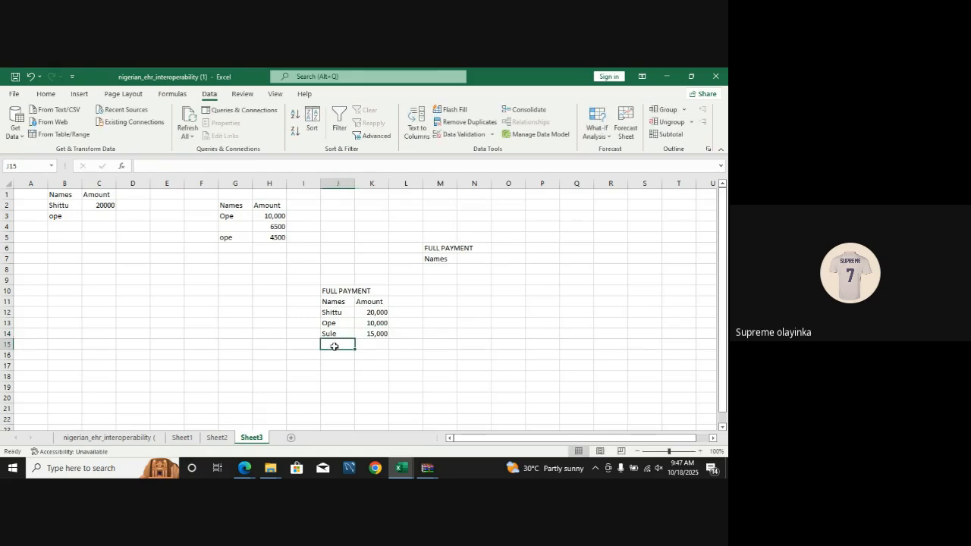
type("Ola")
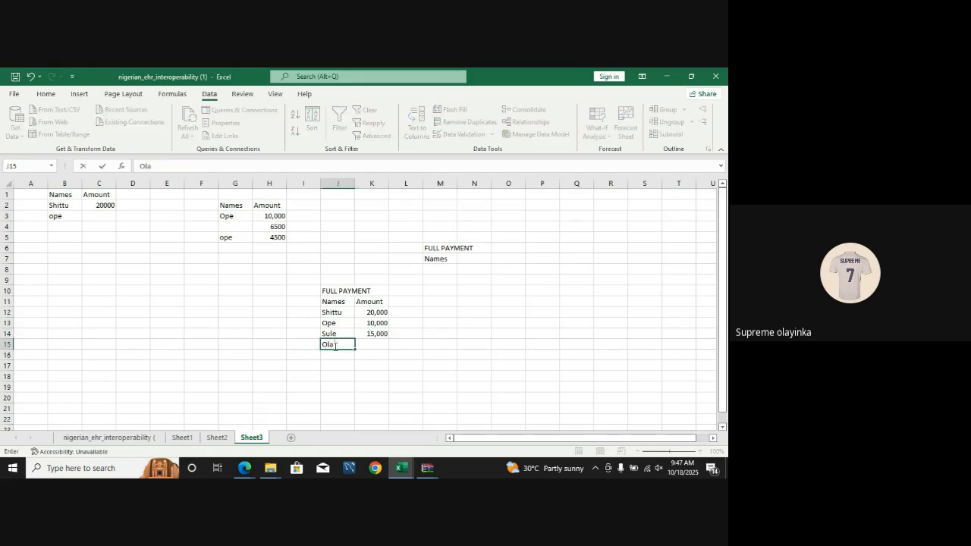
left_click(373, 347)
type("@")
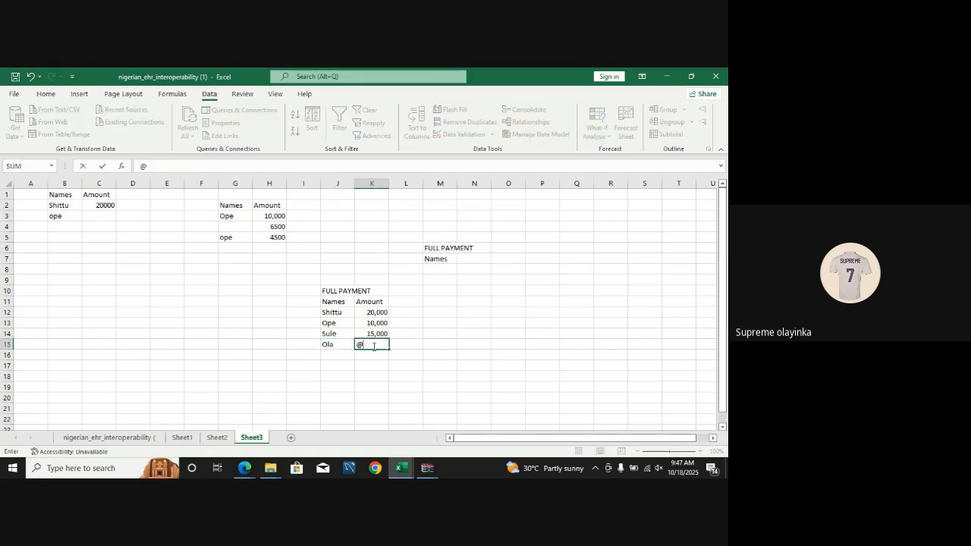
type("0,00")
key("BackSpace")
key("BackSpace")
key("BackSpace")
key("BackSpace")
type("20,000")
key("Return")
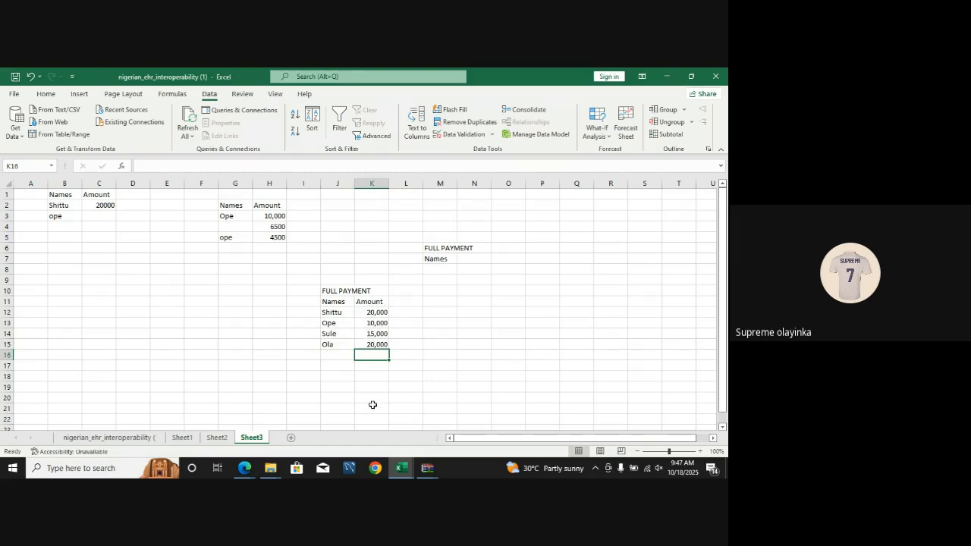
left_click_drag(569, 303, 580, 345)
left_click_drag(327, 291, 368, 346)
key("ctrl+c")
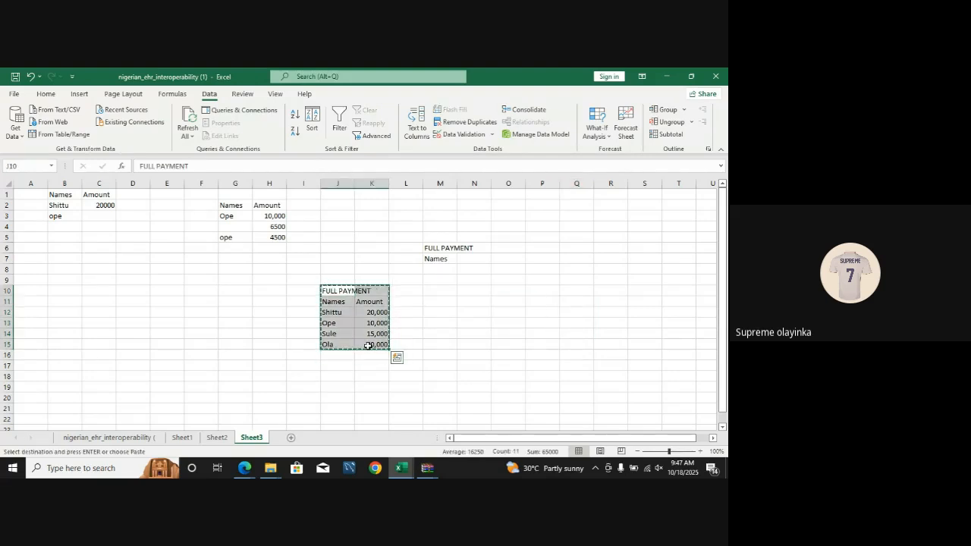
left_click(573, 289)
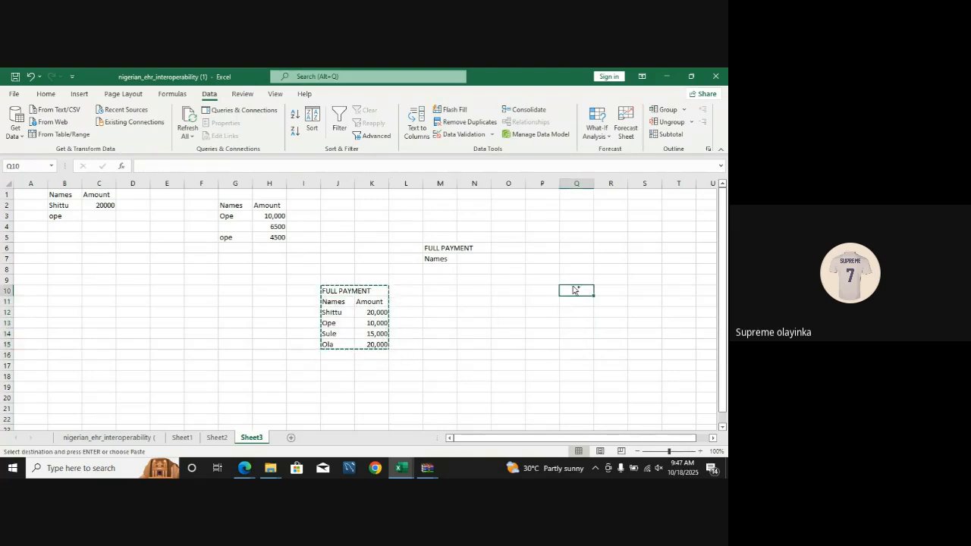
key("Escape")
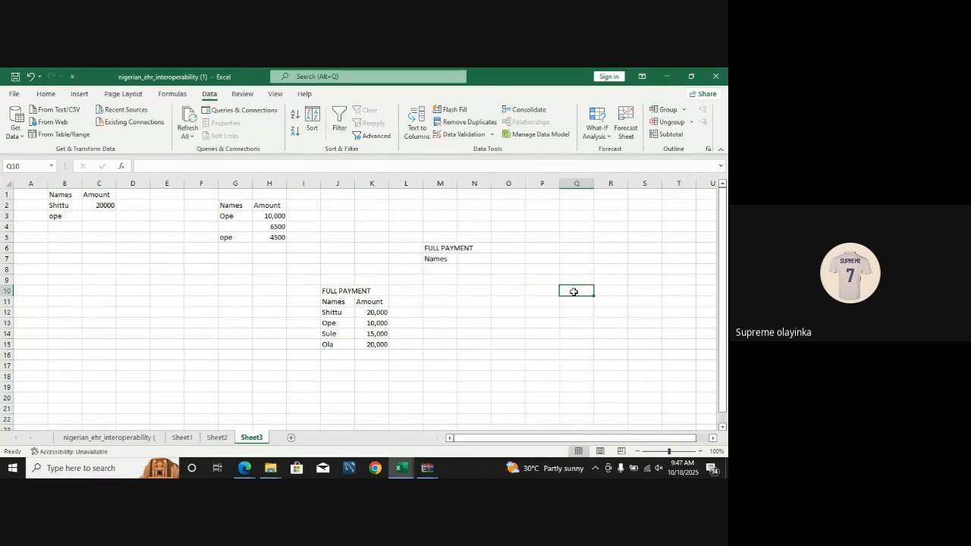
left_click_drag(330, 290, 367, 353)
key("ctrl+c")
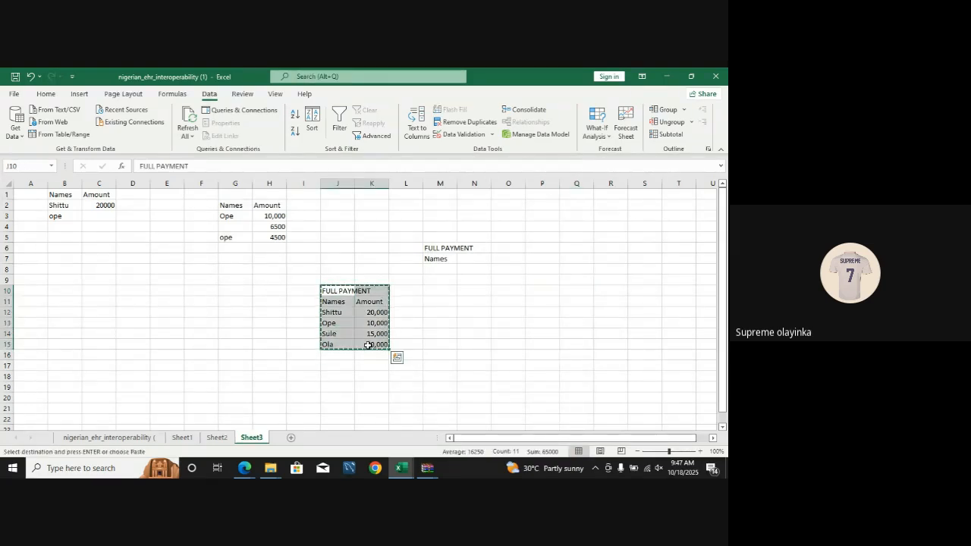
left_click(555, 292)
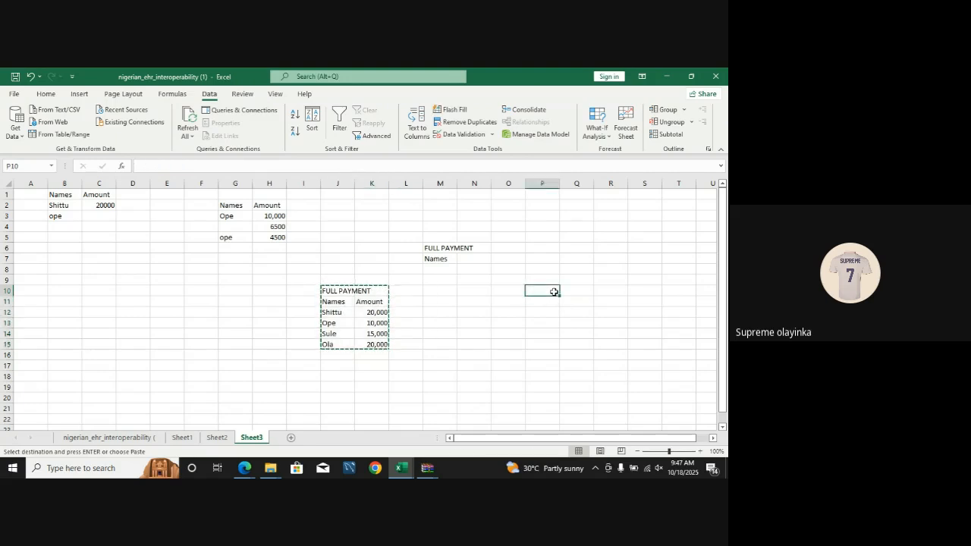
key("Escape")
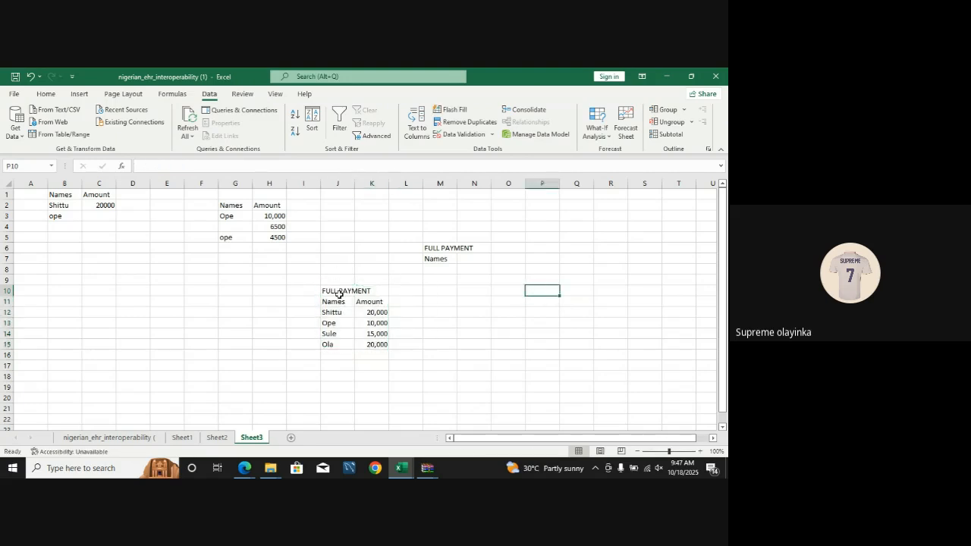
- Copy the FULL PAYMENT table in J10:K15 and paste it starting at cell P10
left_click_drag(339, 294, 372, 345)
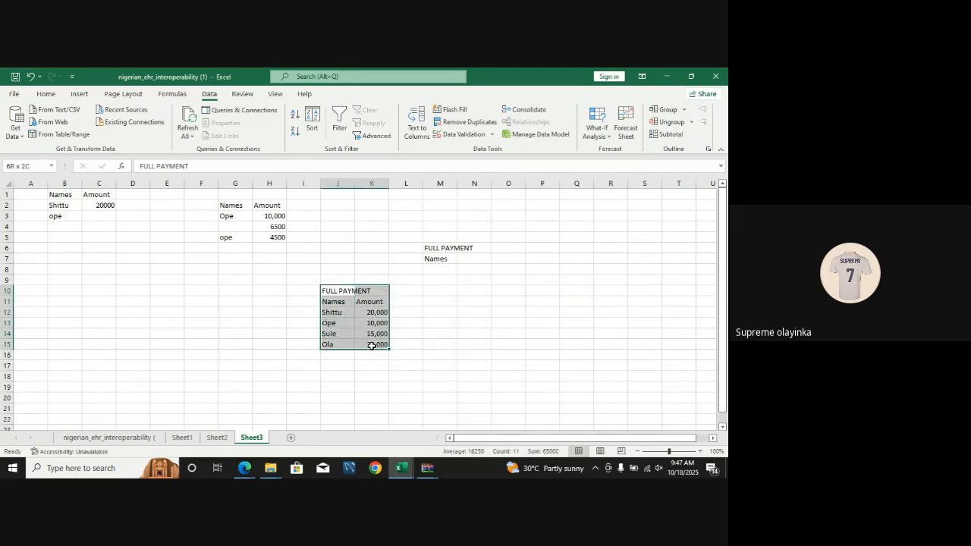
key("ctrl+c")
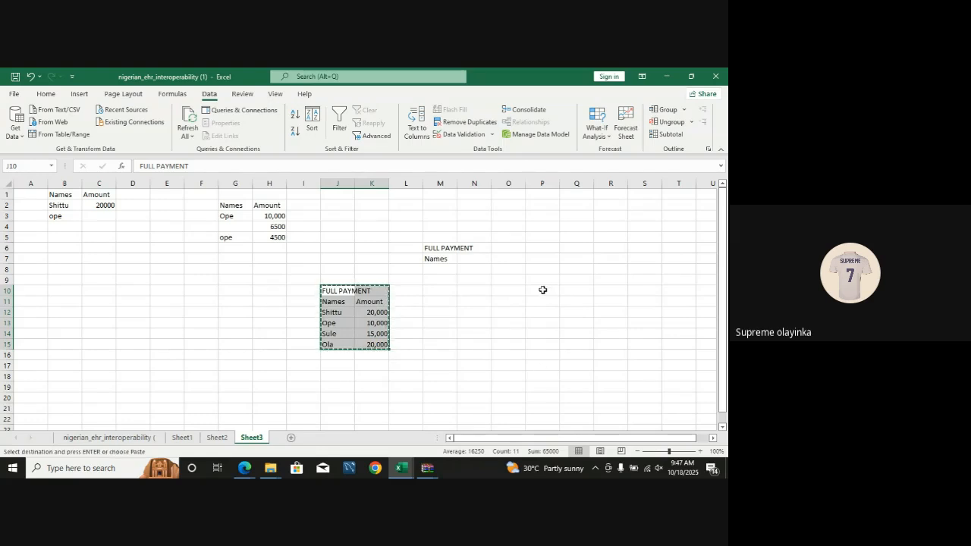
left_click(543, 290)
key("ctrl+v")
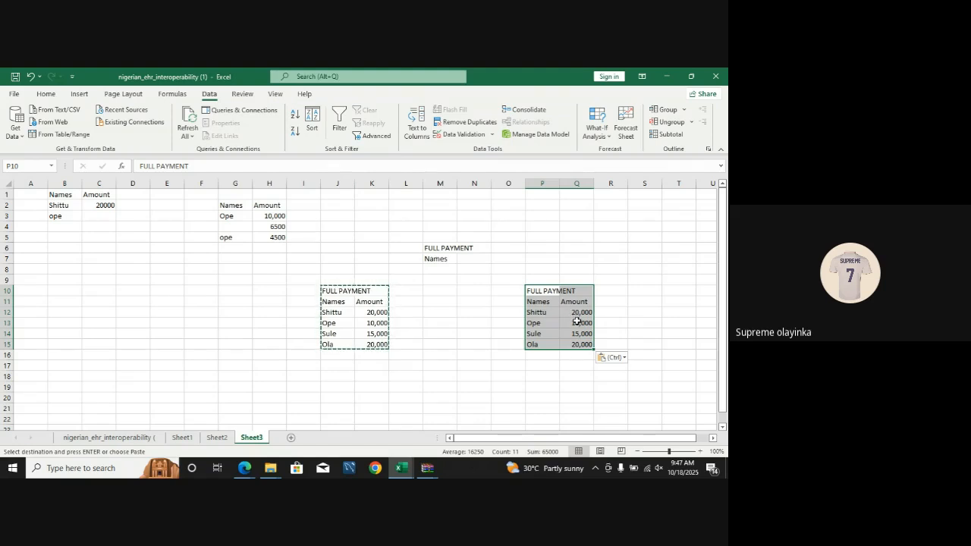
- Retitle the copied table in P10 as "half PAYMENT"
double_click(543, 291)
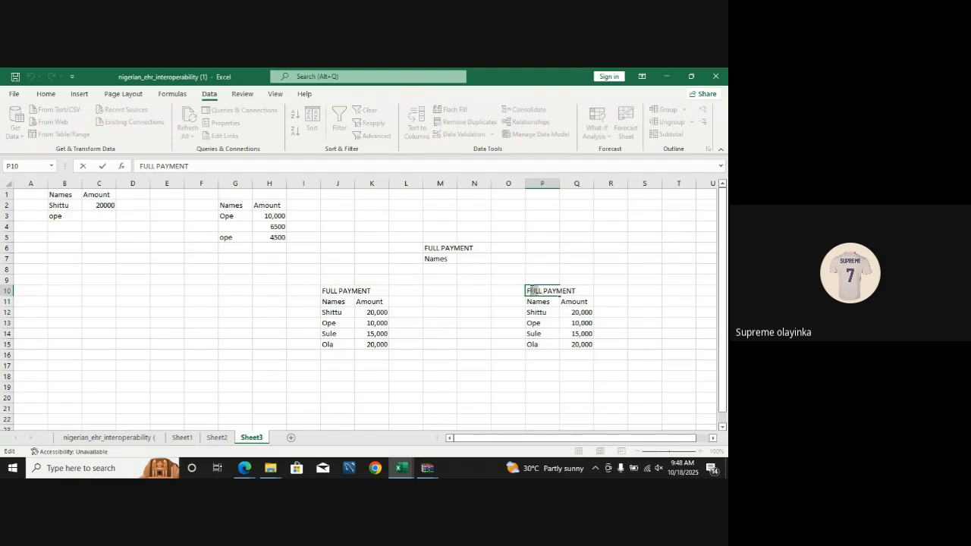
left_click_drag(533, 291, 527, 291)
key("BackSpace")
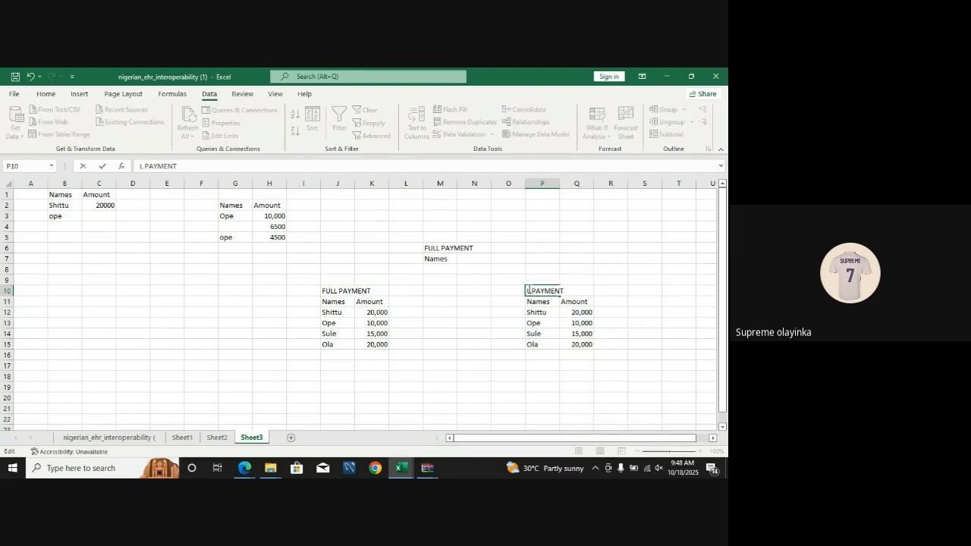
key("Delete")
key("Delete")
type("half")
left_click(496, 312)
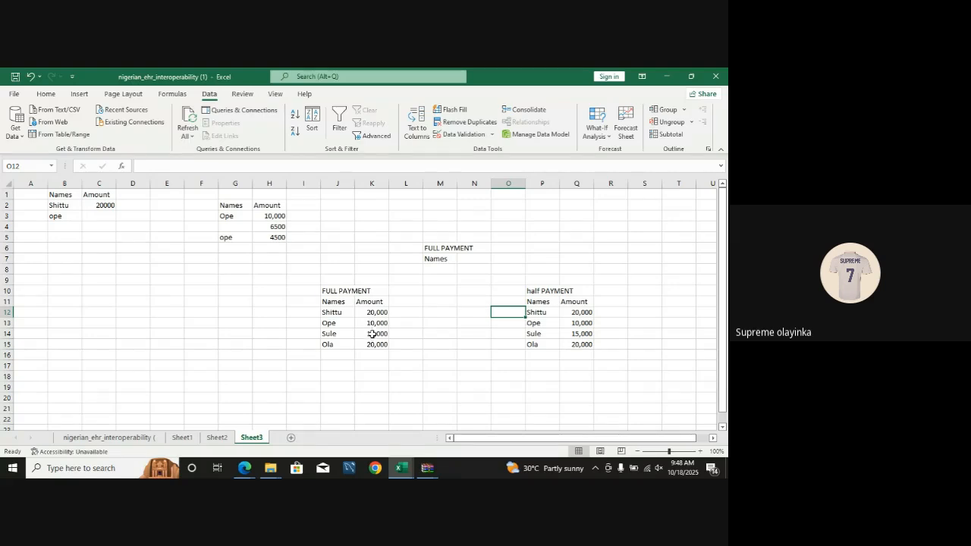
- Apply data validation to the FULL PAYMENT amounts in K12:K15, allowing only whole numbers equal to 20,000
left_click_drag(371, 312, 372, 344)
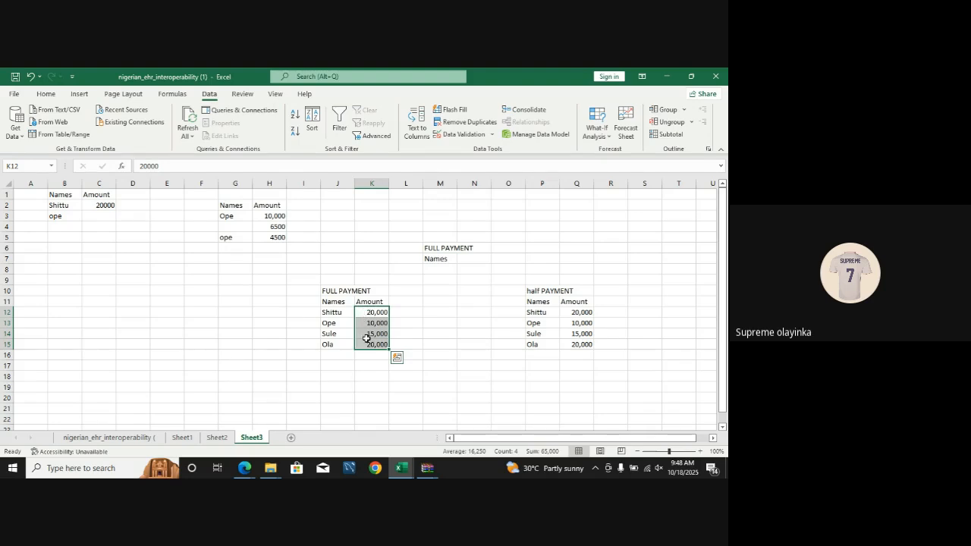
left_click(477, 137)
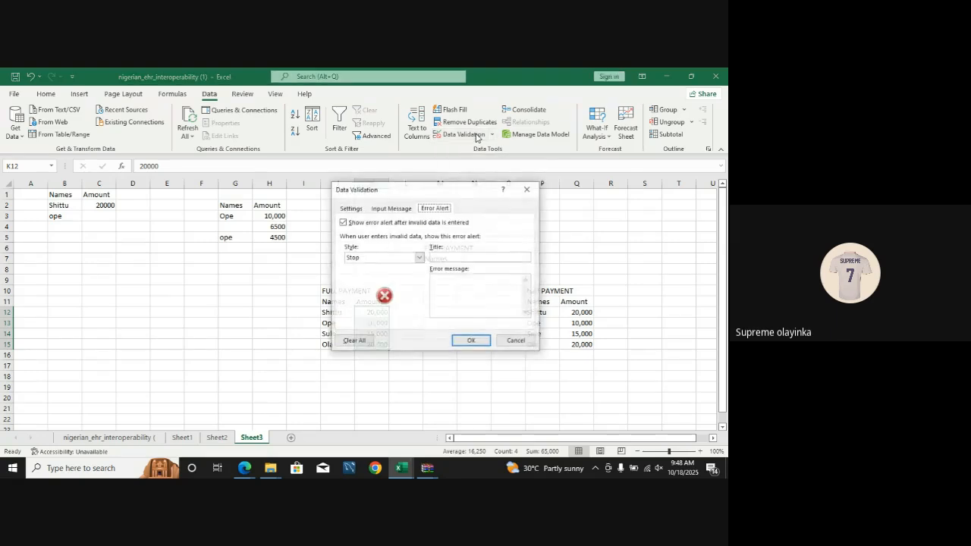
left_click(357, 208)
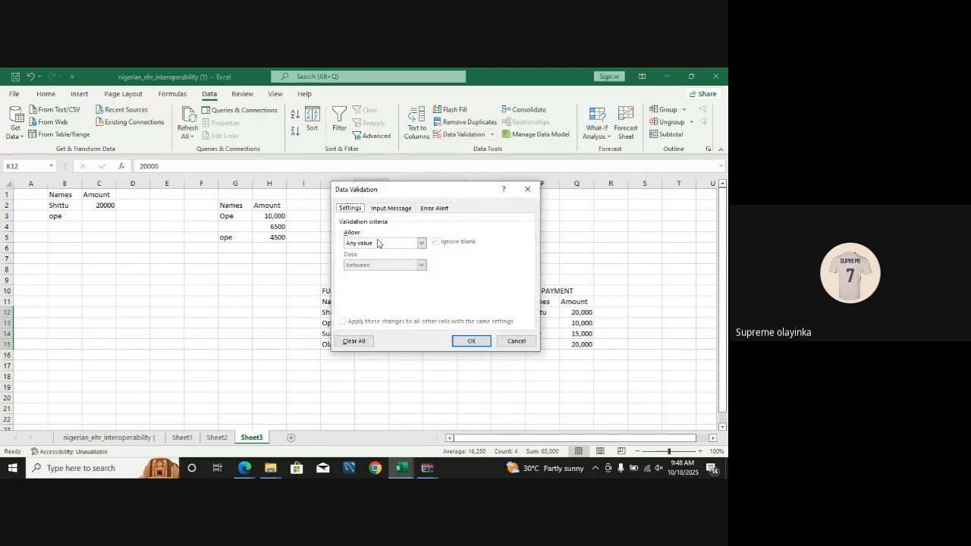
left_click_drag(444, 196, 523, 205)
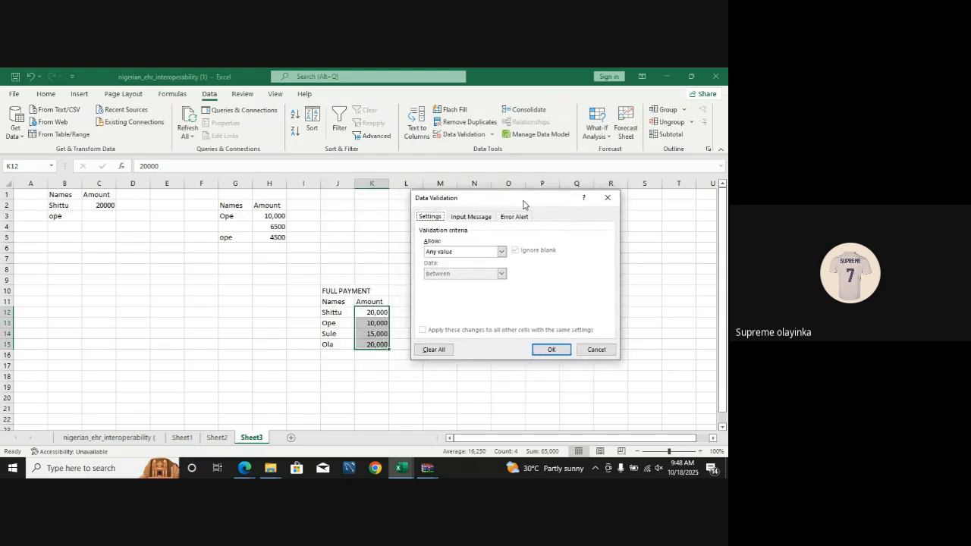
left_click(501, 252)
left_click(463, 270)
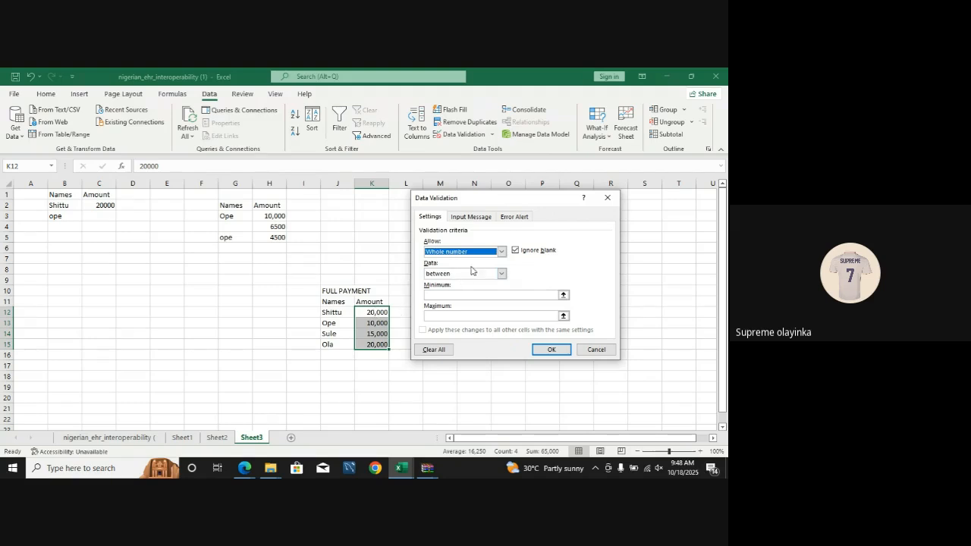
left_click(501, 273)
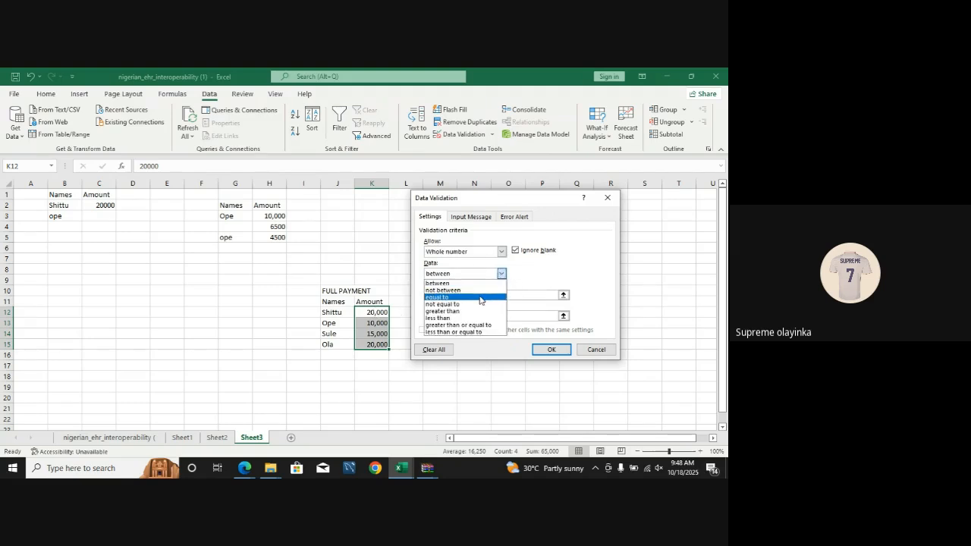
left_click(479, 297)
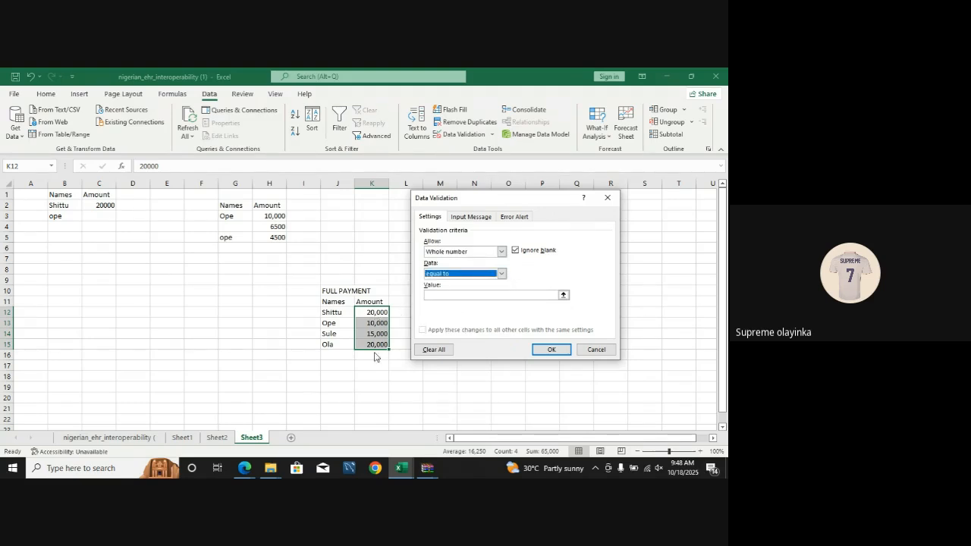
type("2")
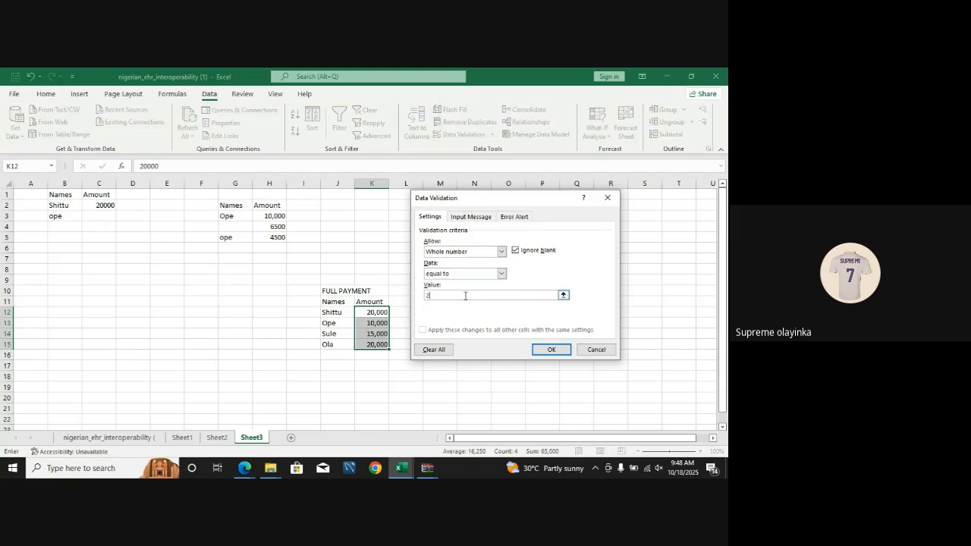
type("0,000")
left_click(552, 350)
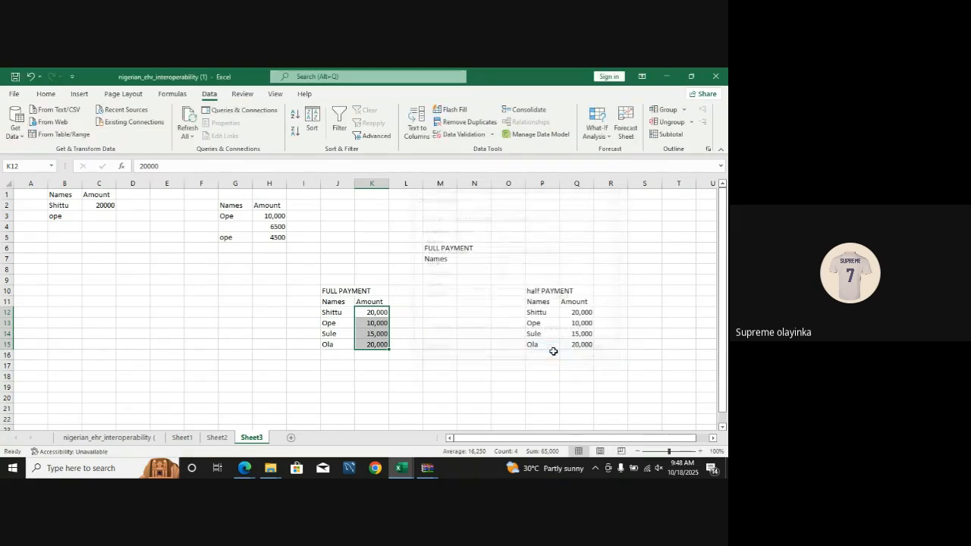
- Try to enter 10,000 in K13 to test the validation rule, and dismiss the entry
left_click(403, 323)
left_click(377, 323)
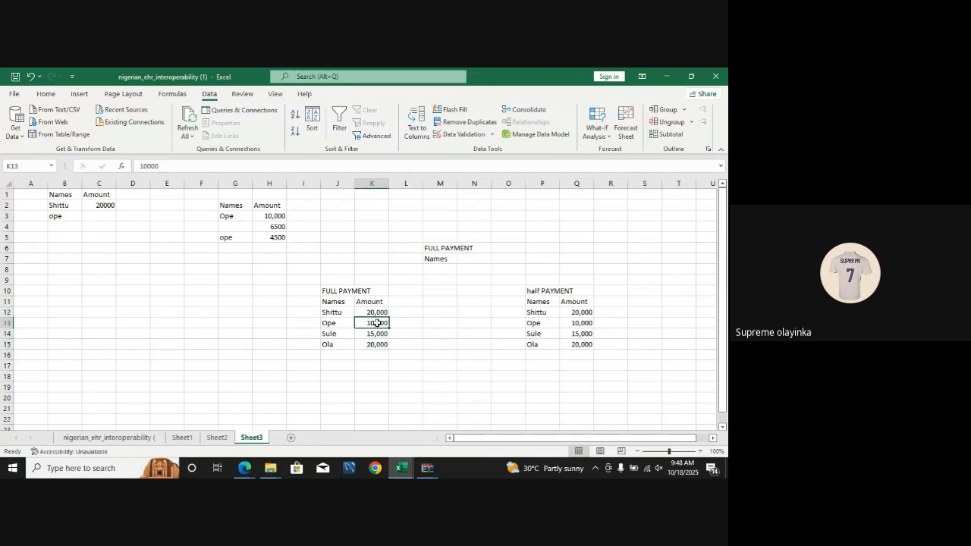
type("10,000")
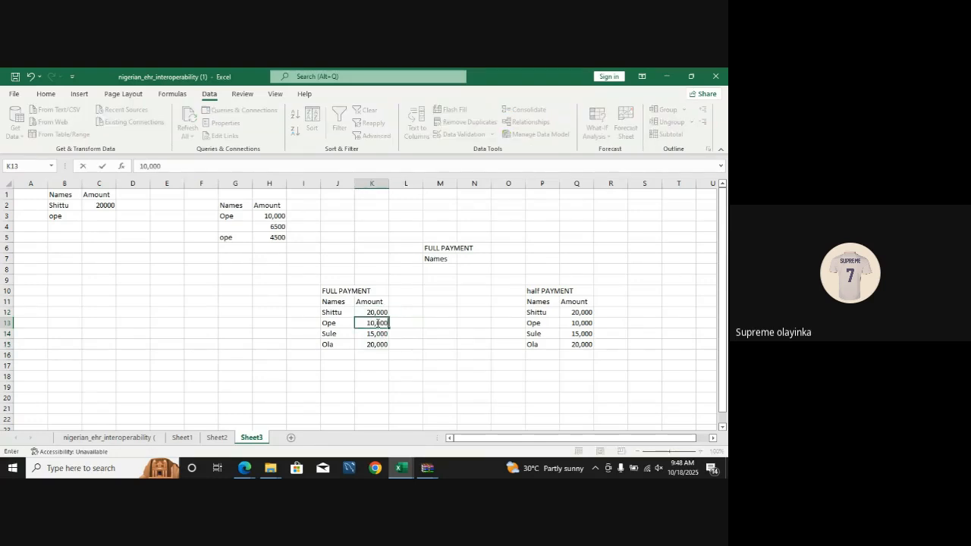
key("Return")
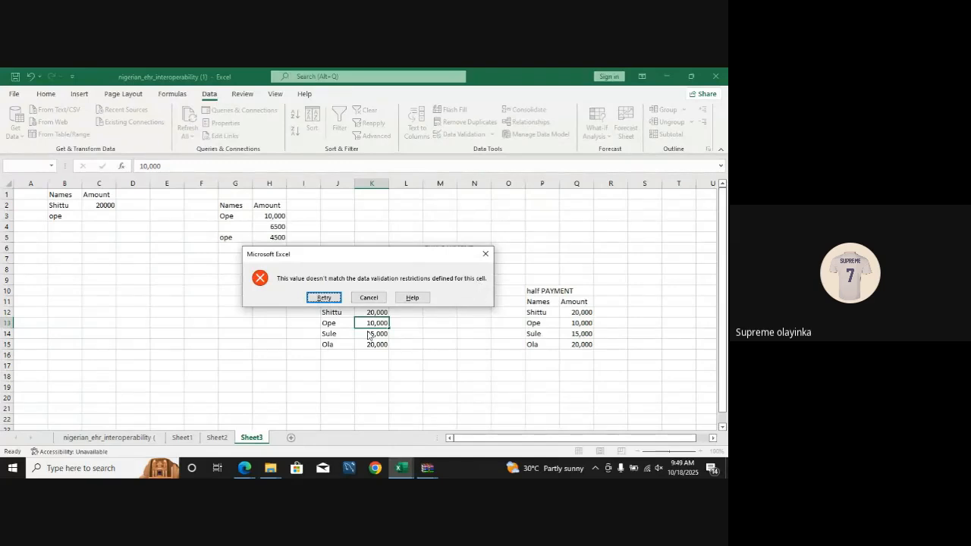
left_click(485, 254)
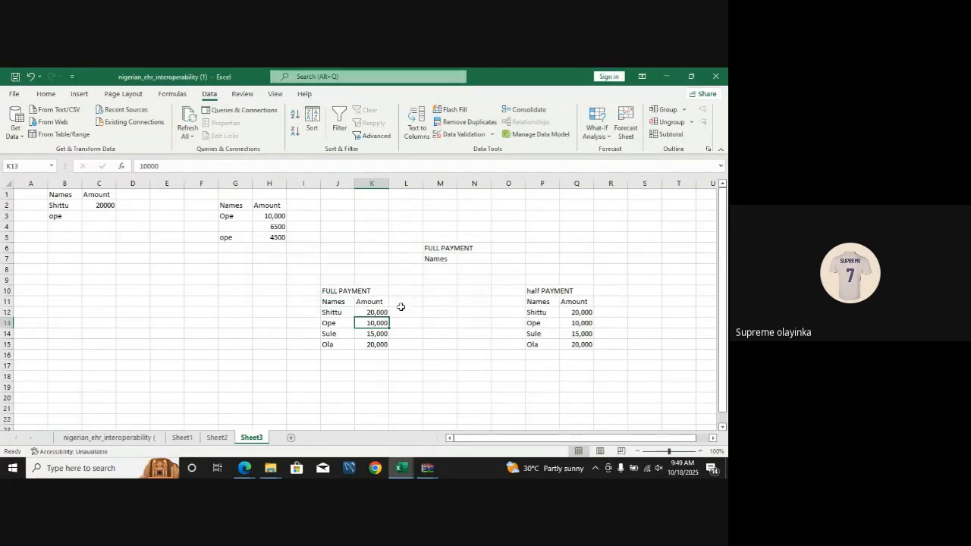
- Try to enter 15,000 in K14 against the same validation rule, and dismiss the entry
left_click(381, 334)
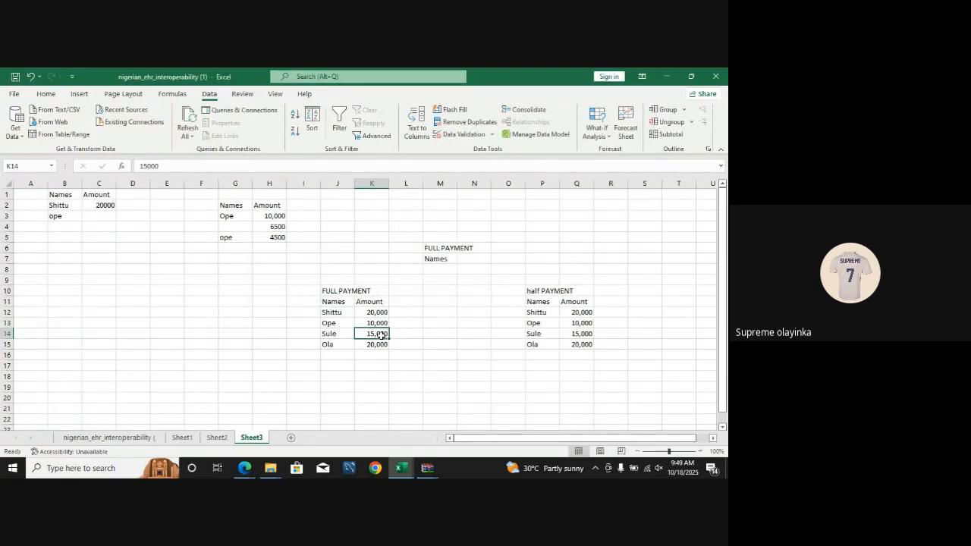
type("1")
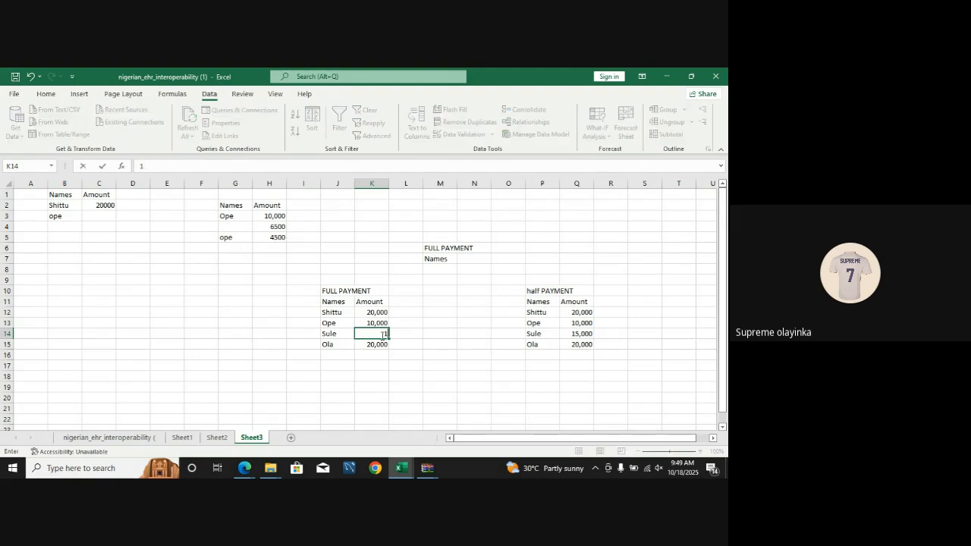
type("5,000")
key("Return")
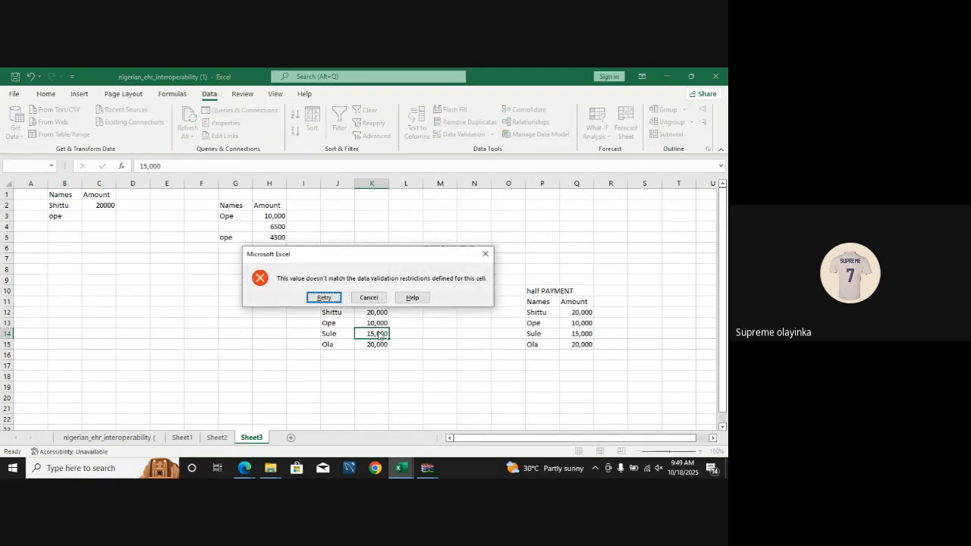
left_click(486, 255)
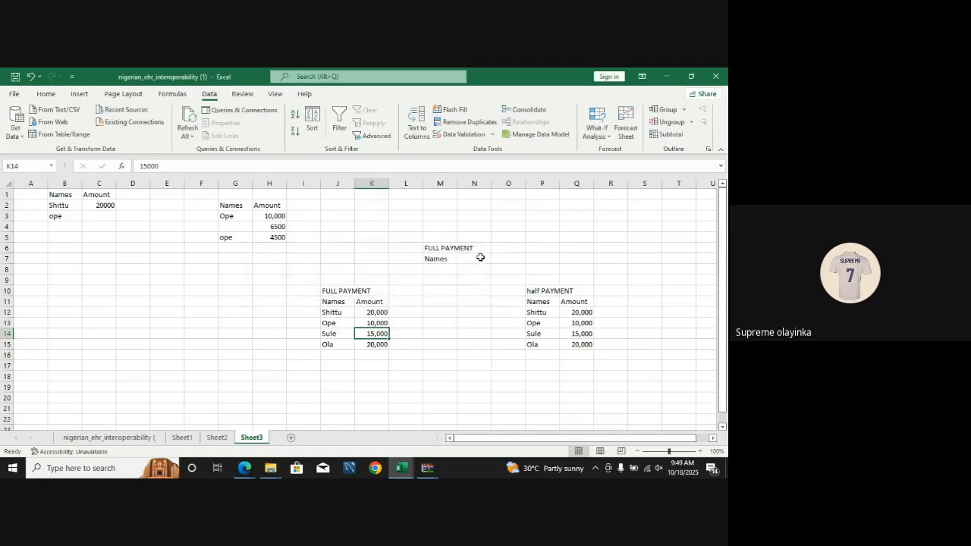
- Set the FULL PAYMENT amounts in K13 and K14 to 20,000 each
left_click(377, 323)
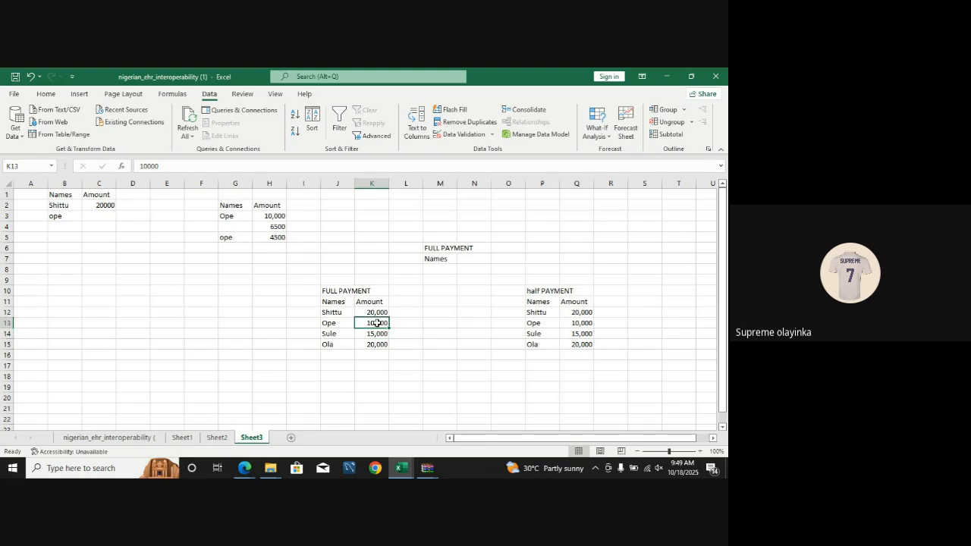
type("20,000")
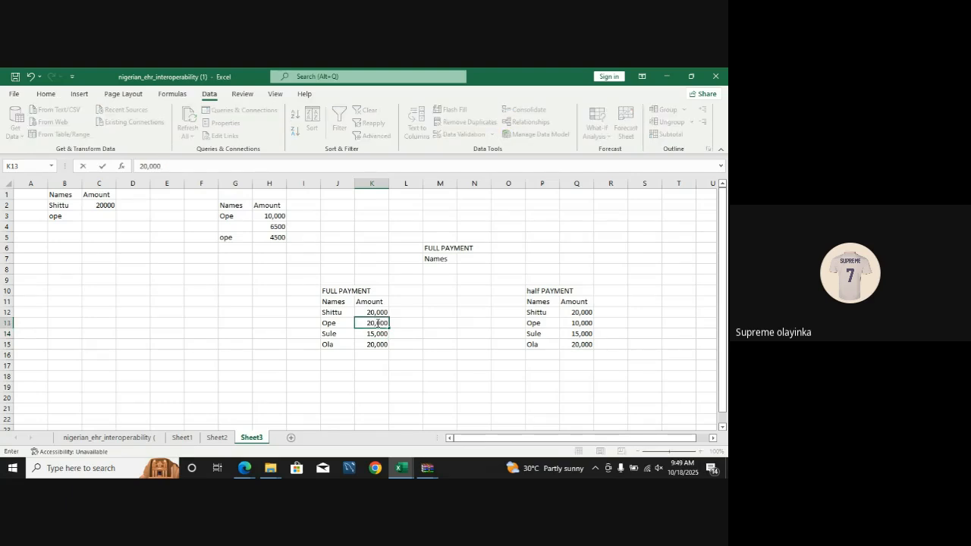
left_click(373, 334)
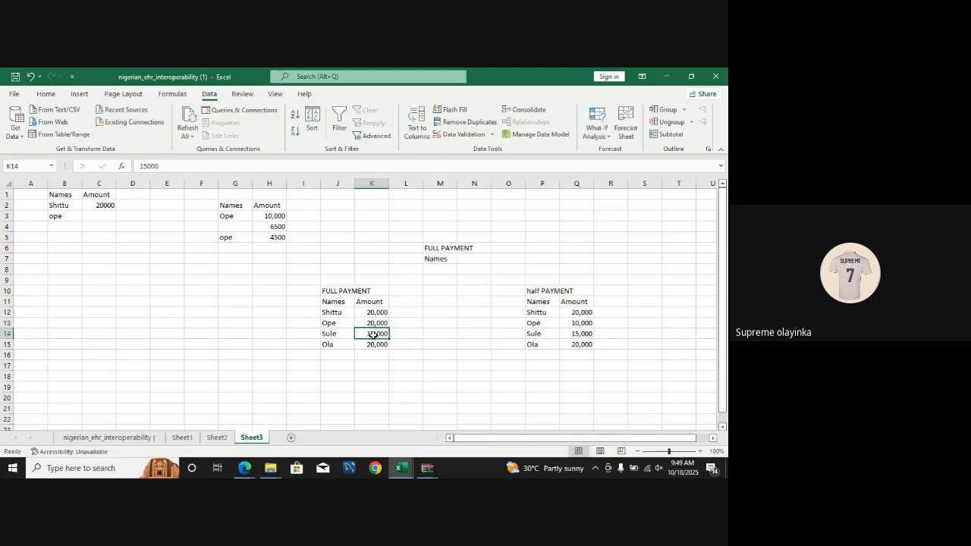
type("20,00")
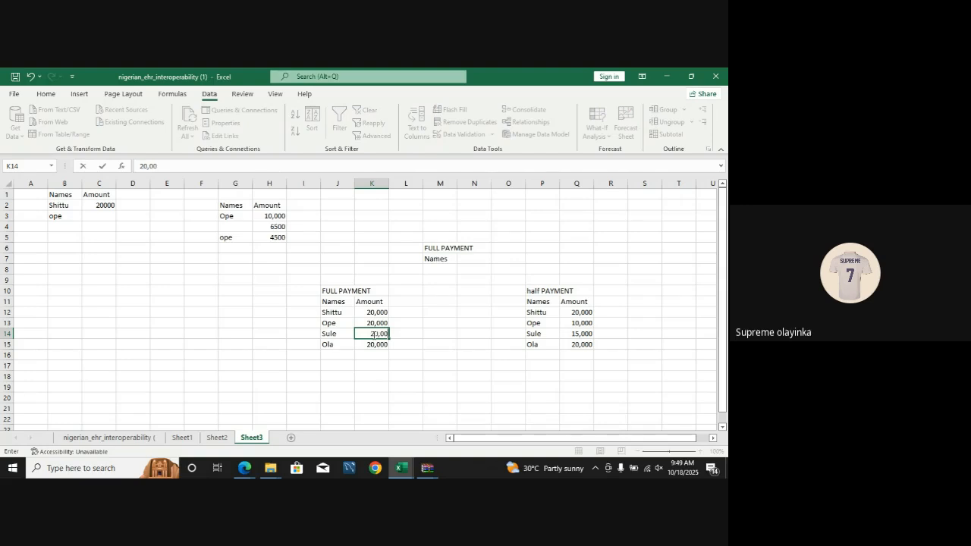
type("0")
key("Return")
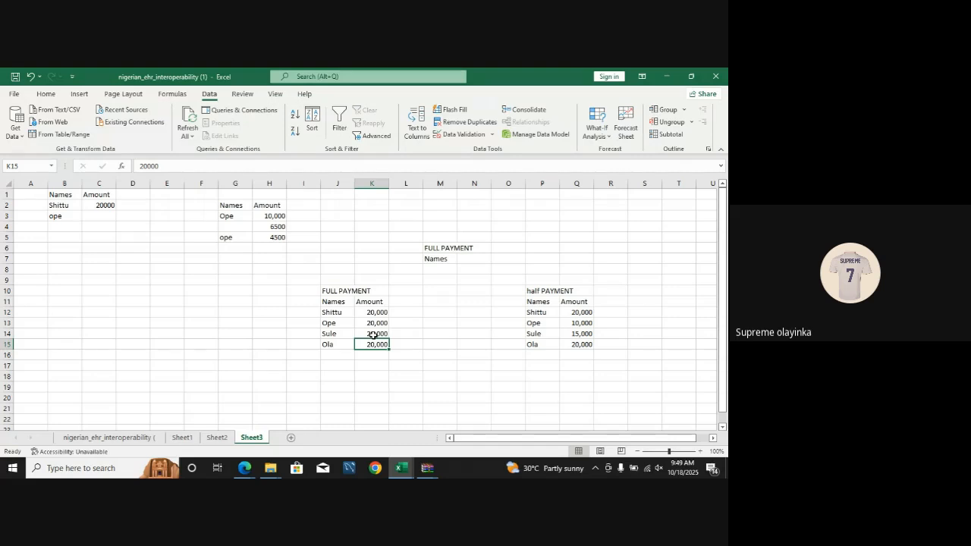
- Clear all amounts in Q12:Q15 of the half PAYMENT table
left_click_drag(581, 312, 580, 342)
key("Delete")
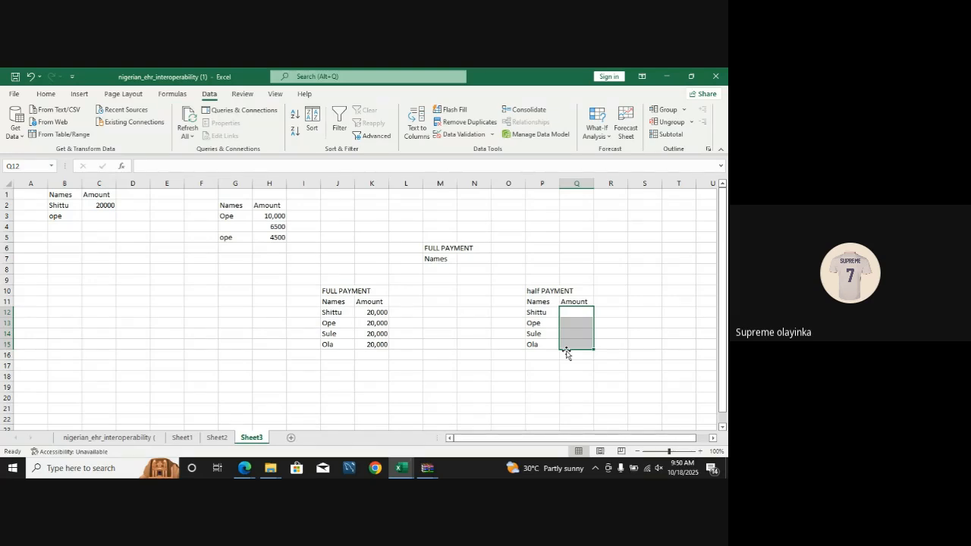
left_click(244, 471)
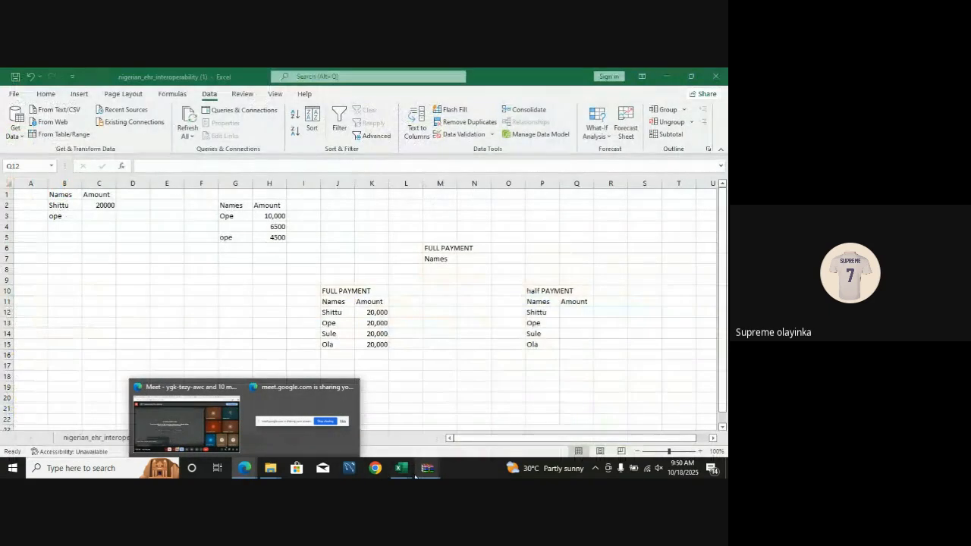
mouse_move(408, 475)
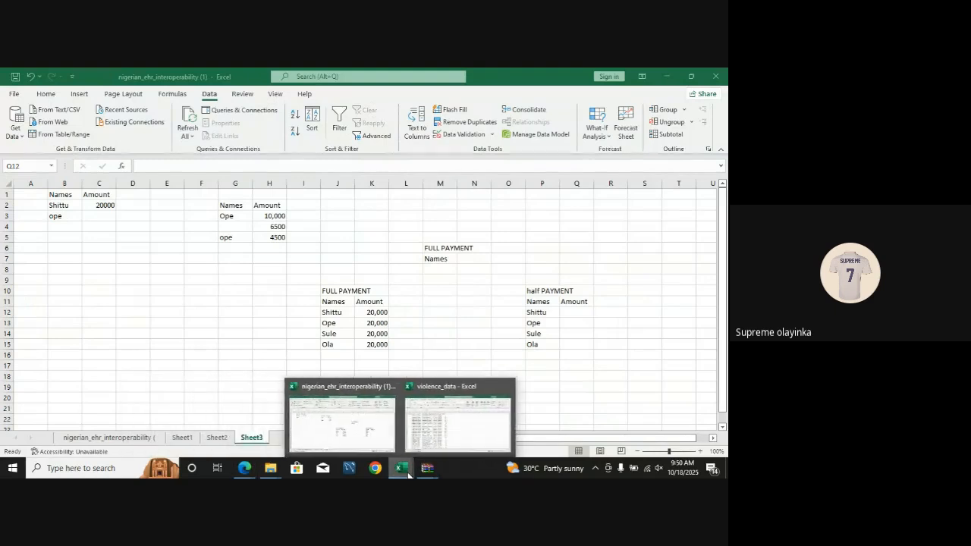
left_click(368, 431)
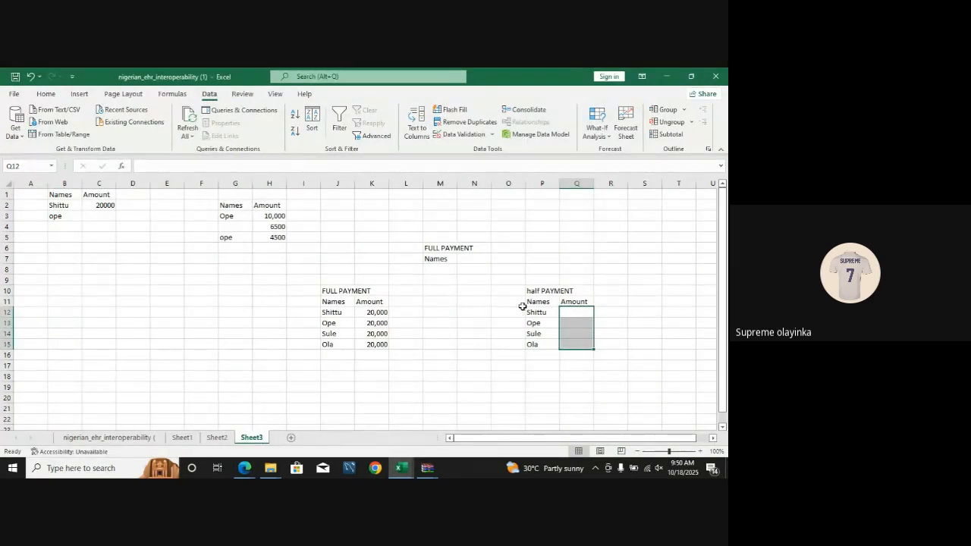
- Apply data validation to the half PAYMENT amounts in Q12:Q15, allowing only whole numbers less than 20000
left_click(477, 137)
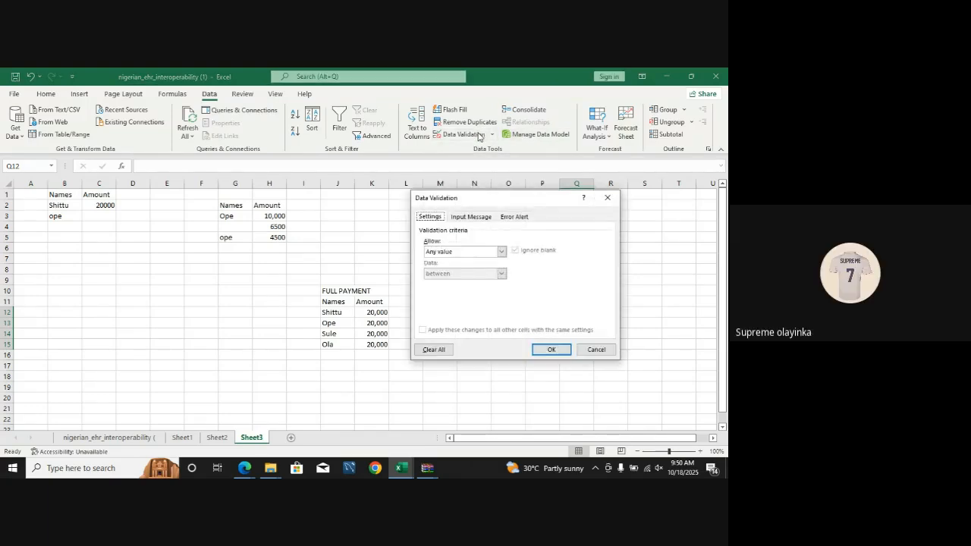
left_click(463, 253)
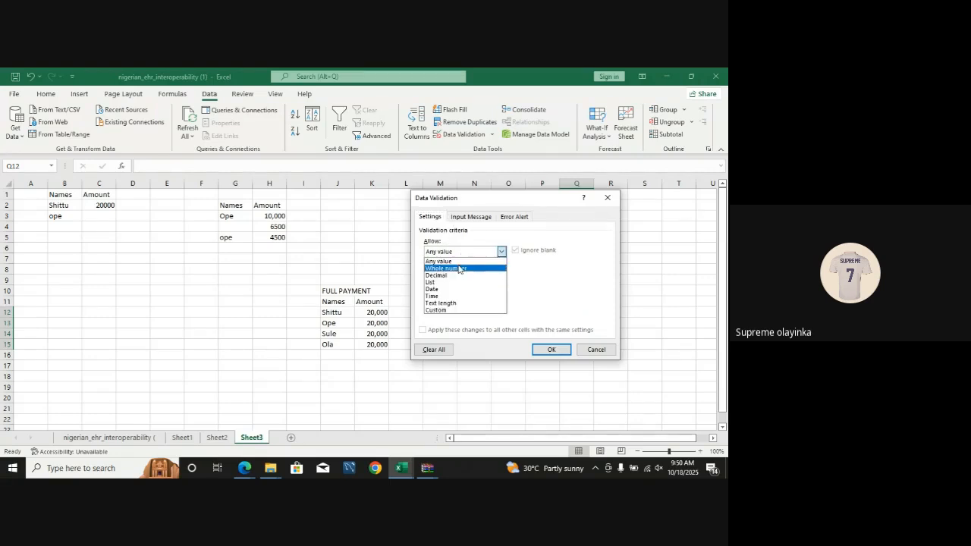
left_click(459, 268)
left_click(460, 274)
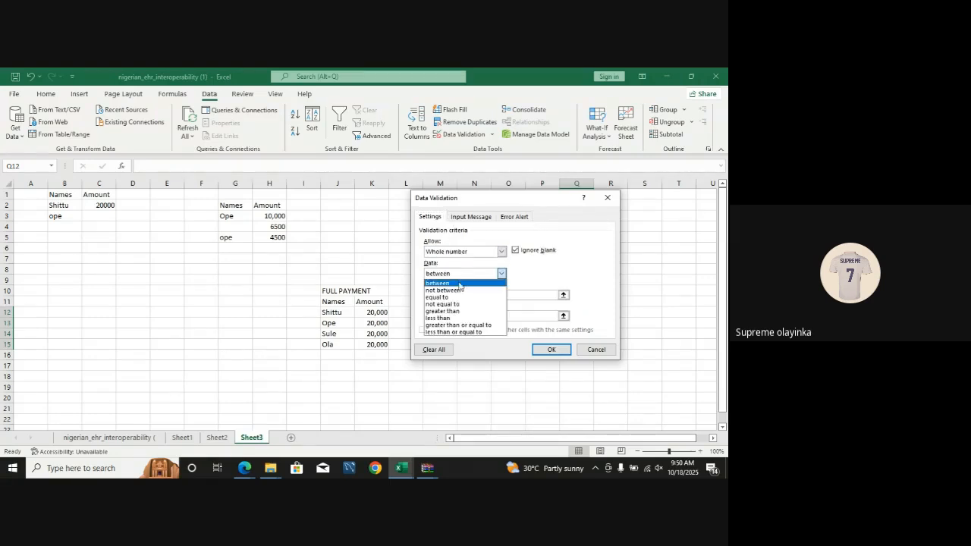
left_click(451, 318)
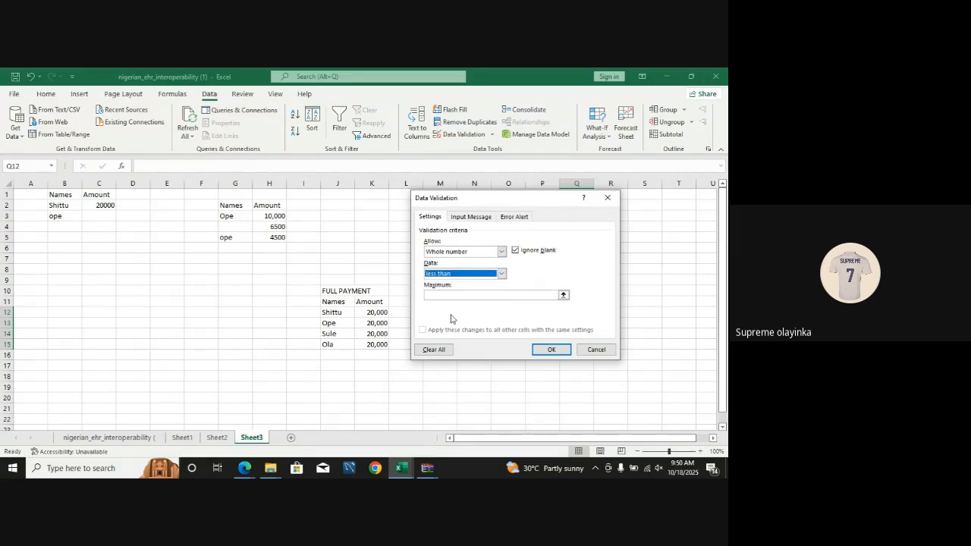
left_click(454, 294)
type("2")
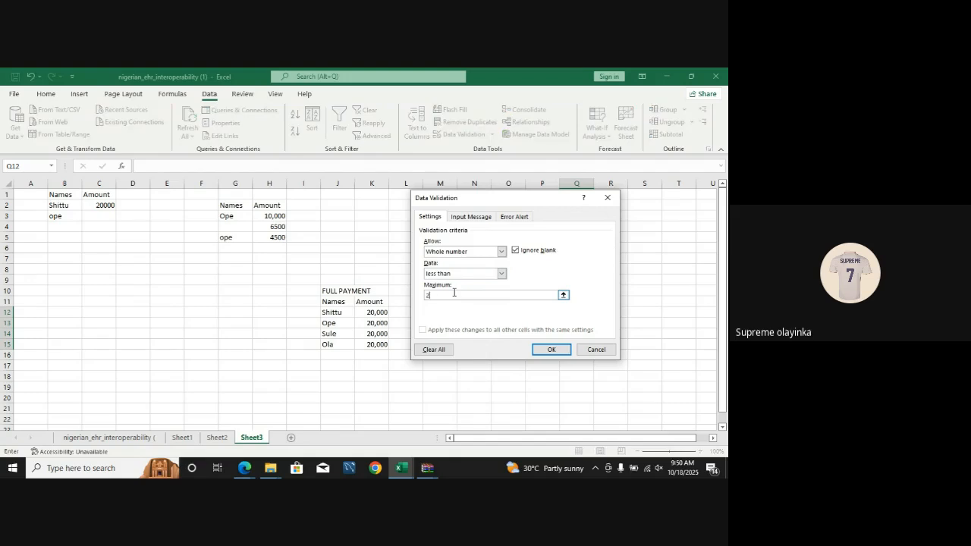
type("0000")
left_click(544, 355)
left_click(568, 317)
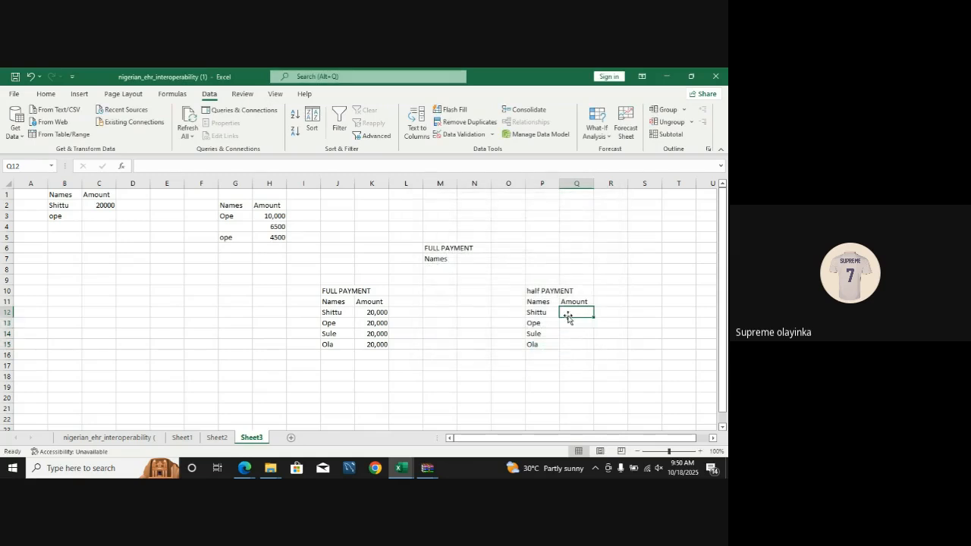
- Test the half PAYMENT validation rule by entering 19000 in Q12 and trying 20000 in Q13, and dismiss the second entry
type("19000")
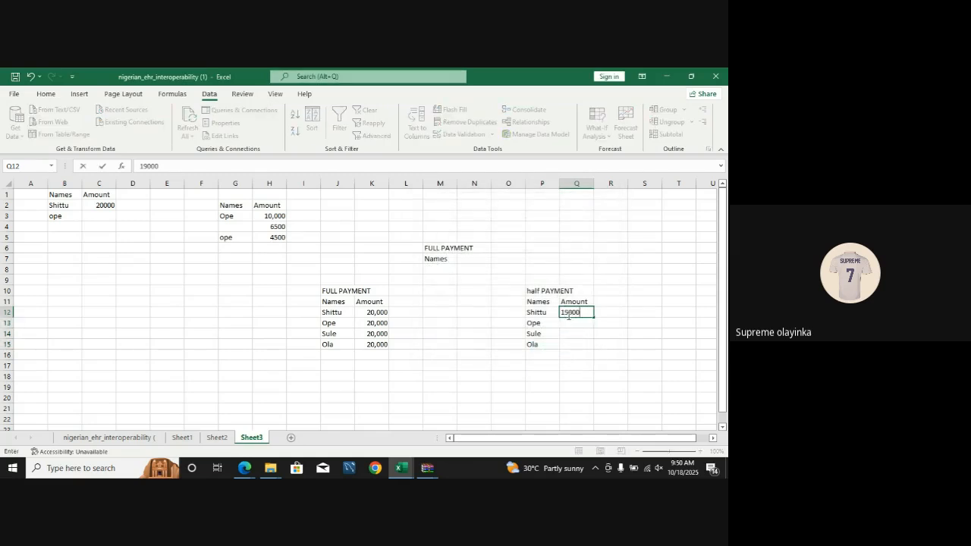
key("Return")
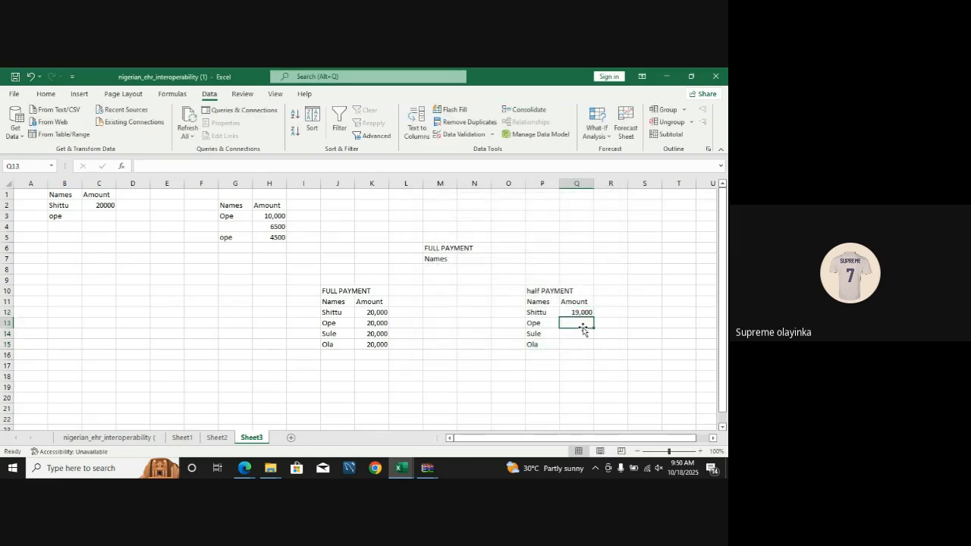
type("50")
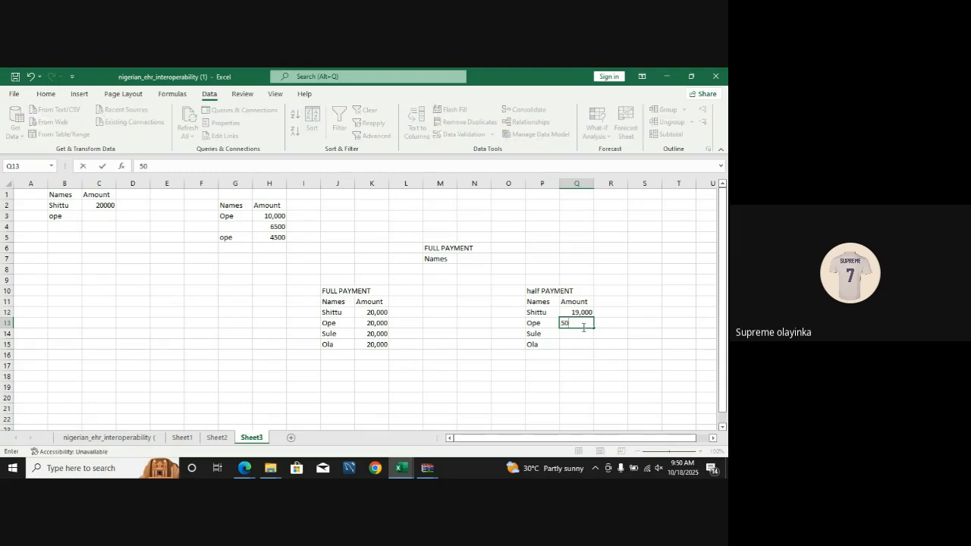
key("BackSpace")
type("20000")
key("Return")
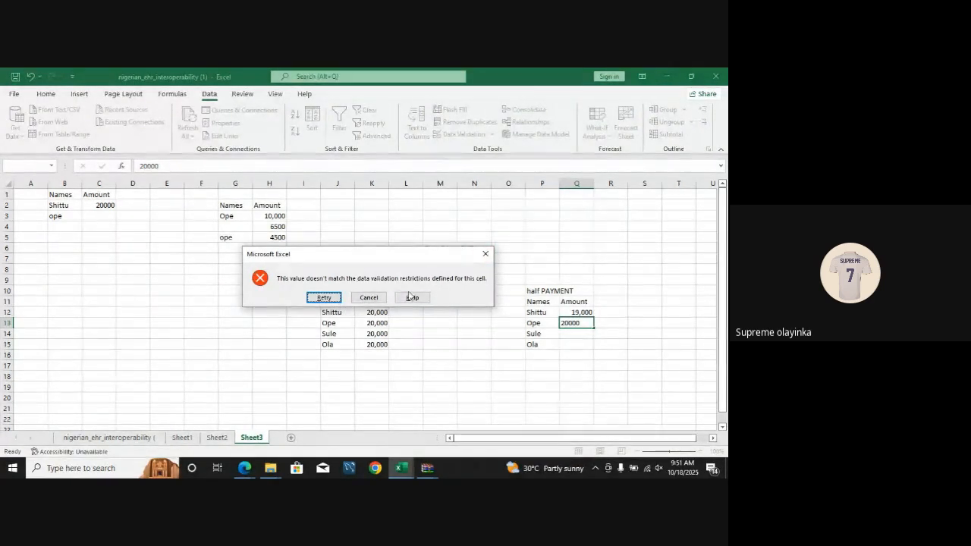
left_click(486, 253)
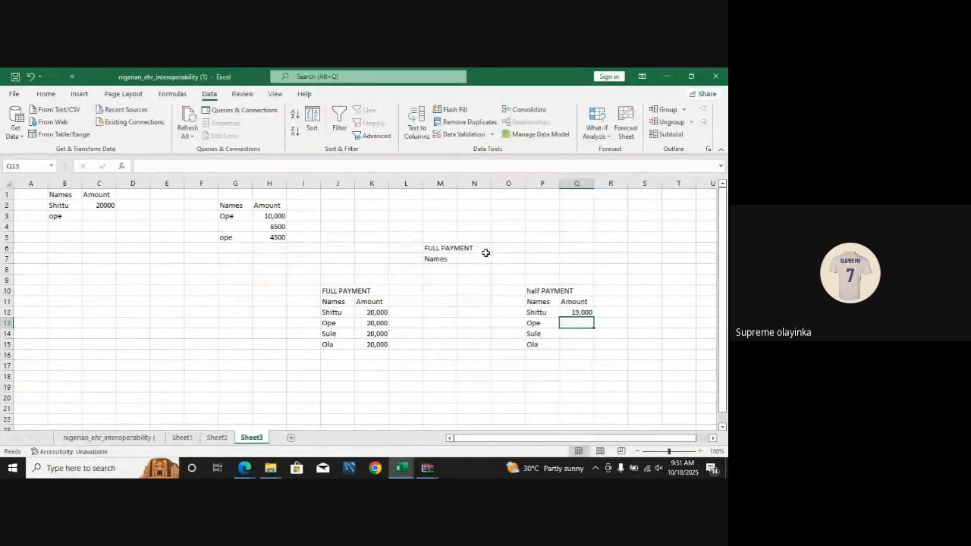
- Review the validation criteria and error alert options set for Q13, and close them without changes
left_click(450, 136)
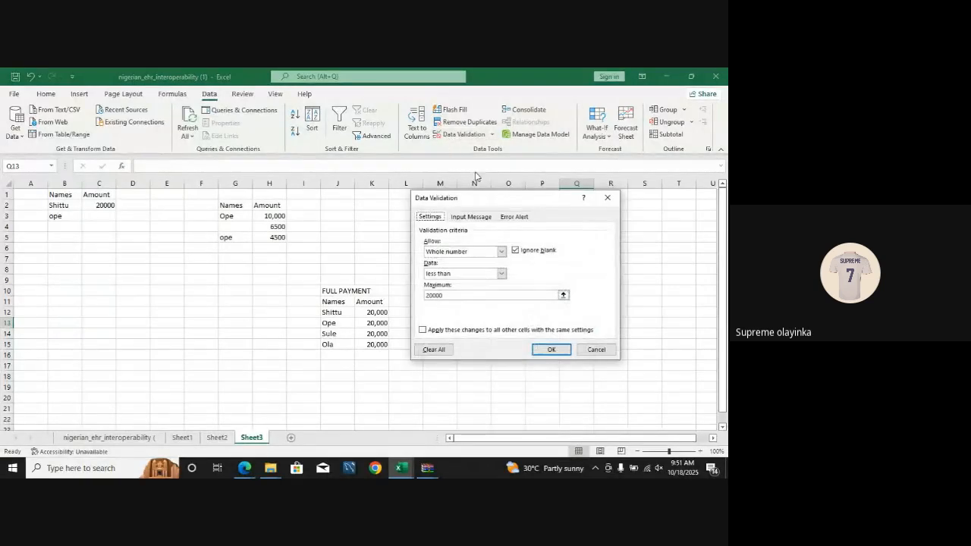
left_click(510, 217)
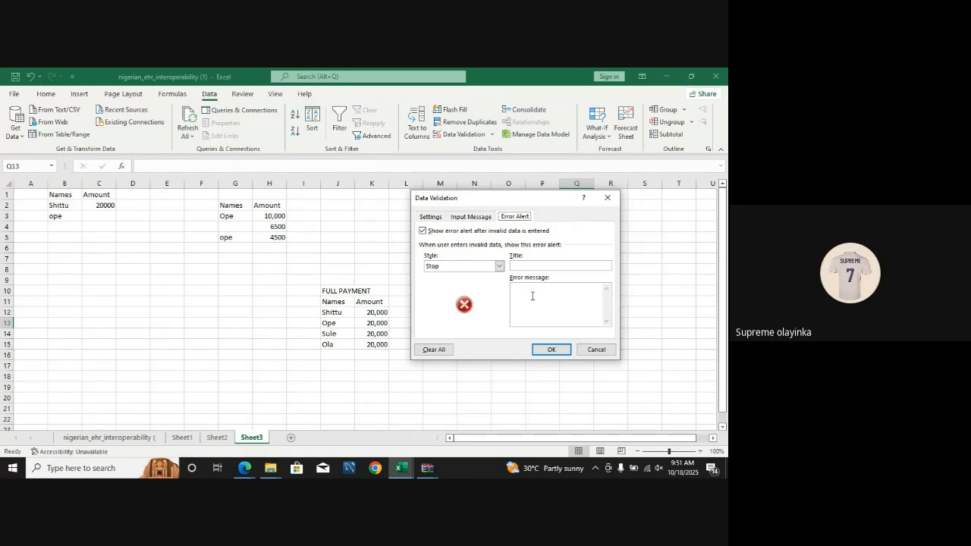
left_click(608, 196)
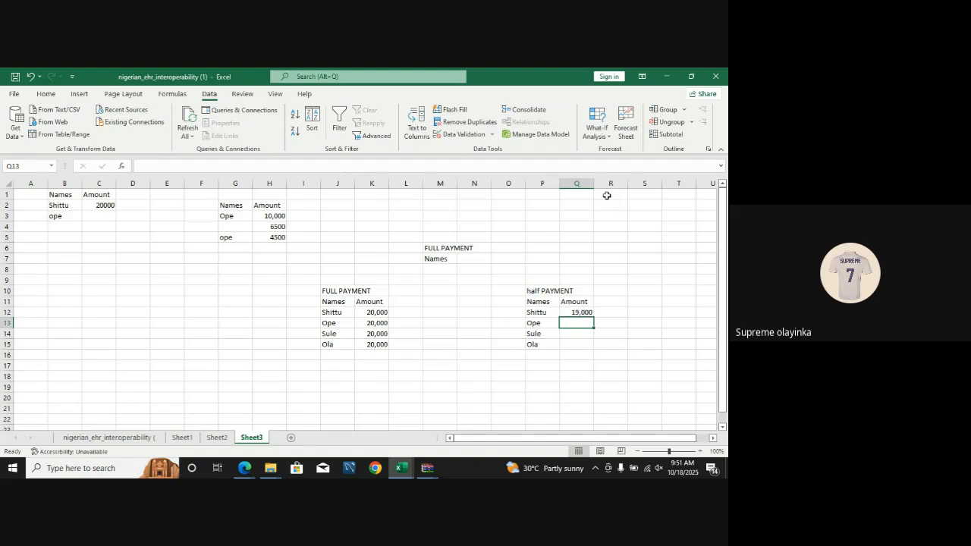
- Enter the items Table, Chairs, Laptop, Mifi, Keyboard, Mouse and Rugs down cells D11:D17
left_click(140, 304)
type("Table")
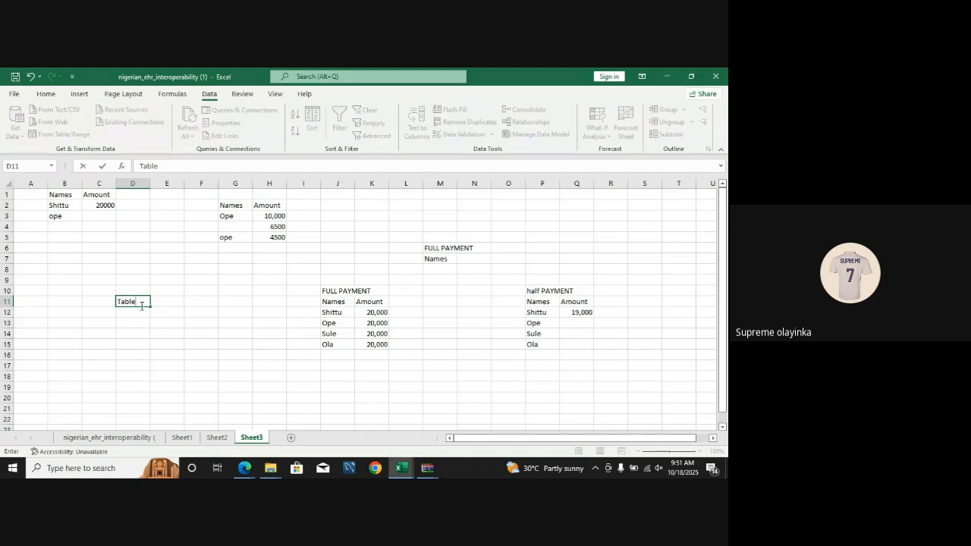
key("Return")
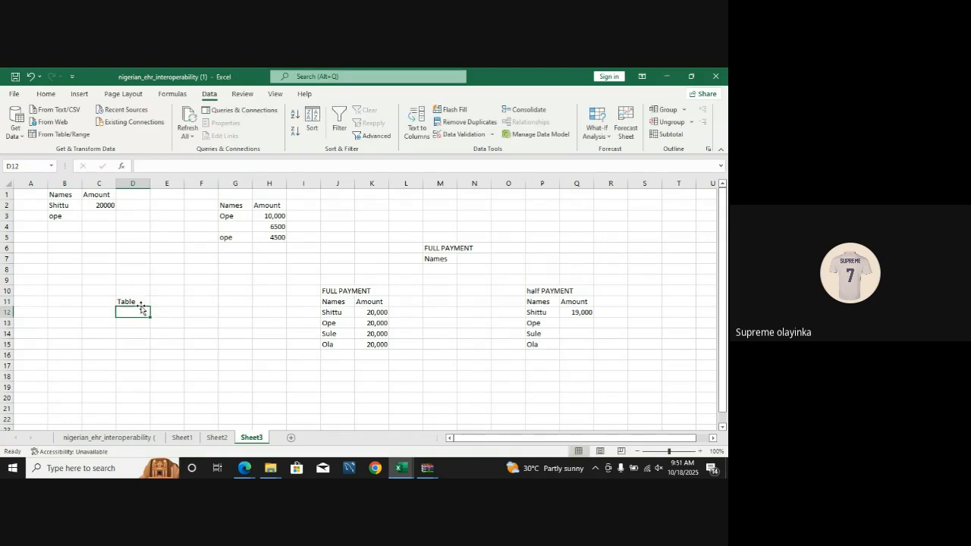
type("Chairs")
key("Return")
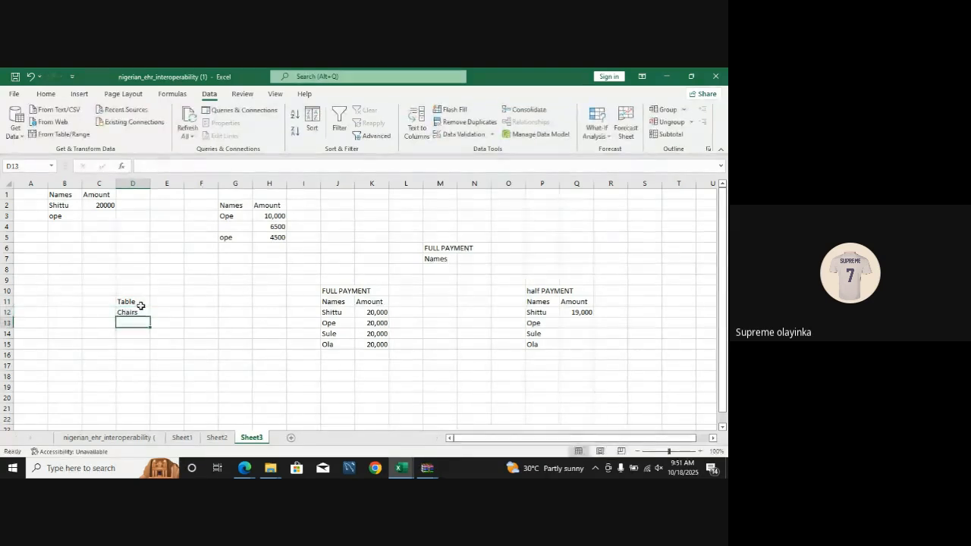
type("Laptop")
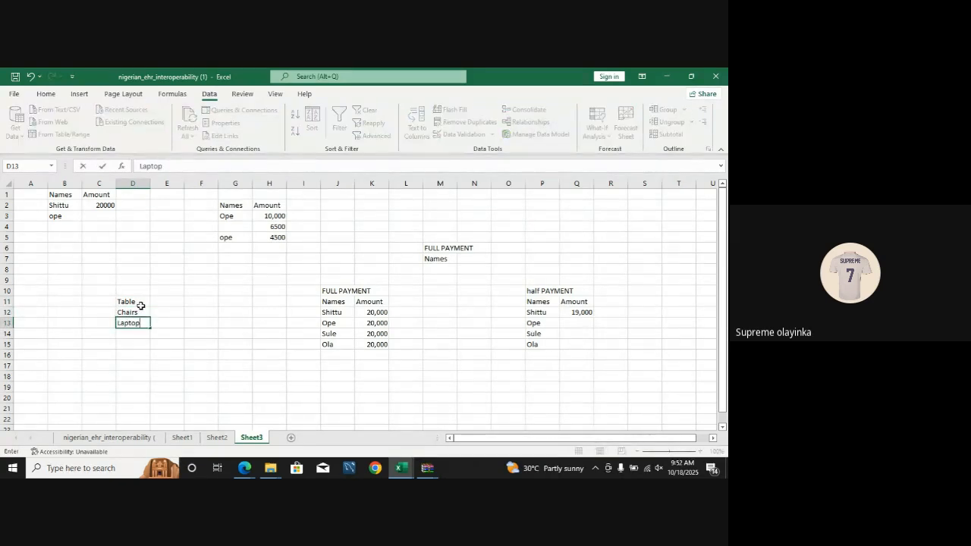
key("Return")
type("Mifi")
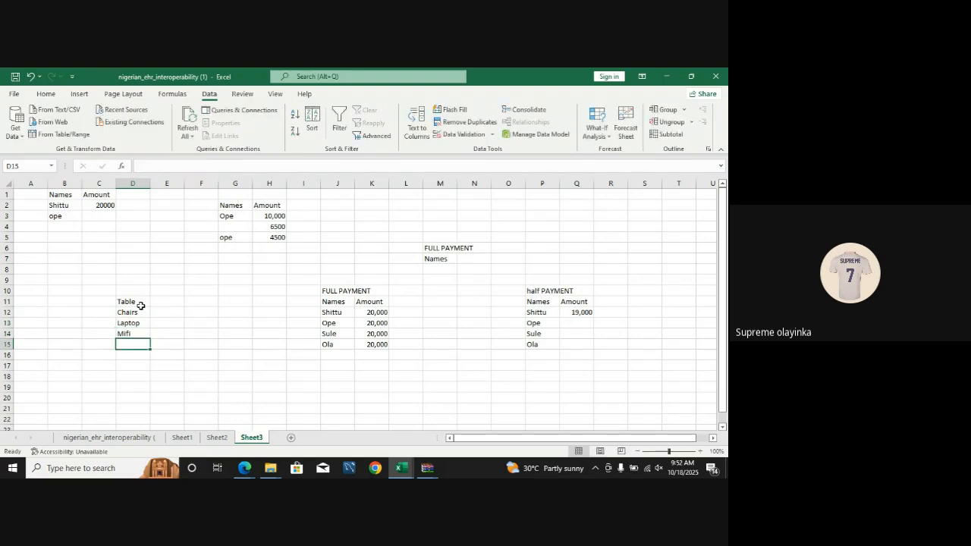
type("Keyboard")
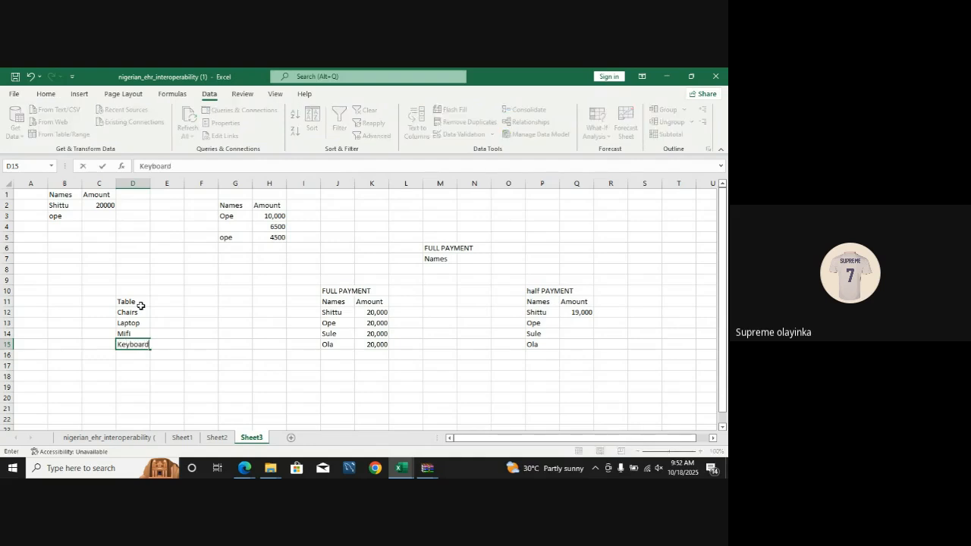
key("Return")
type("Mouse")
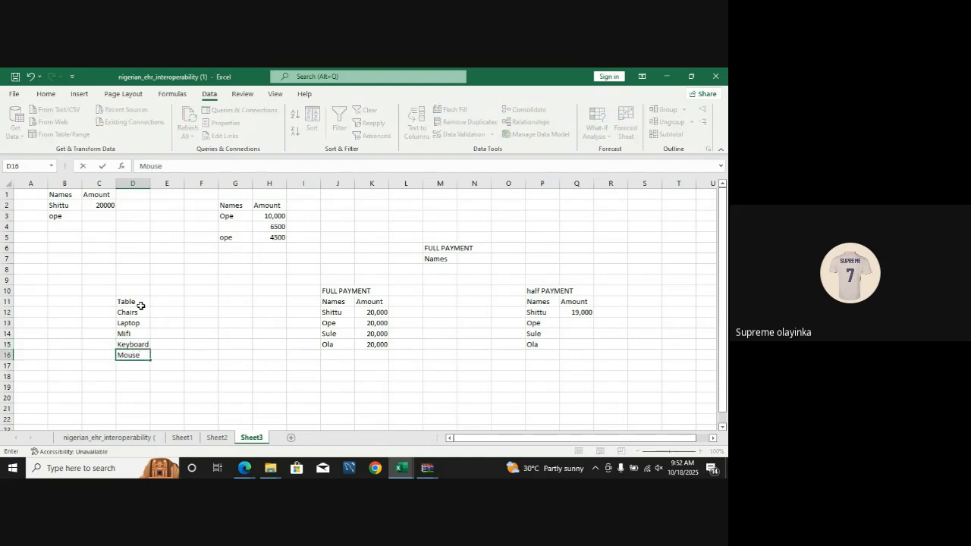
key("Return")
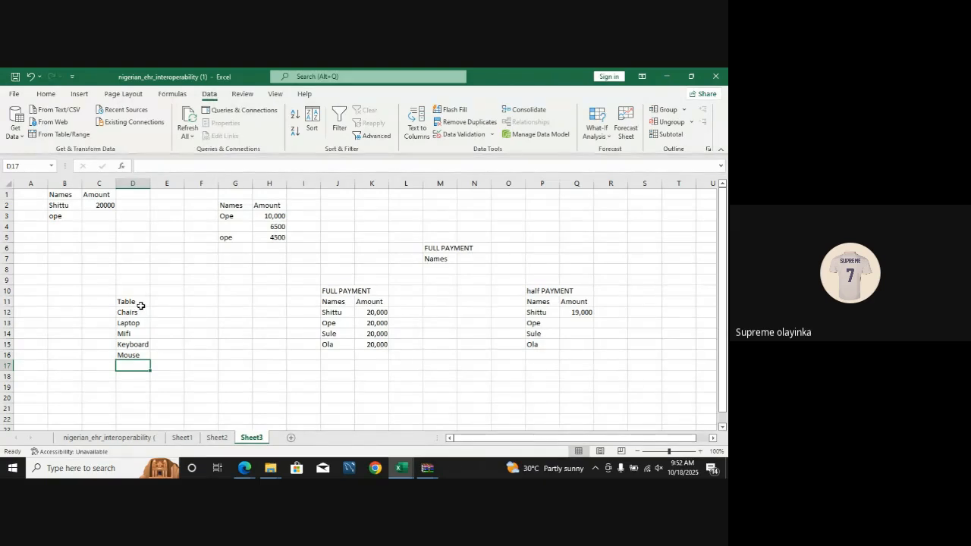
type("Rugs")
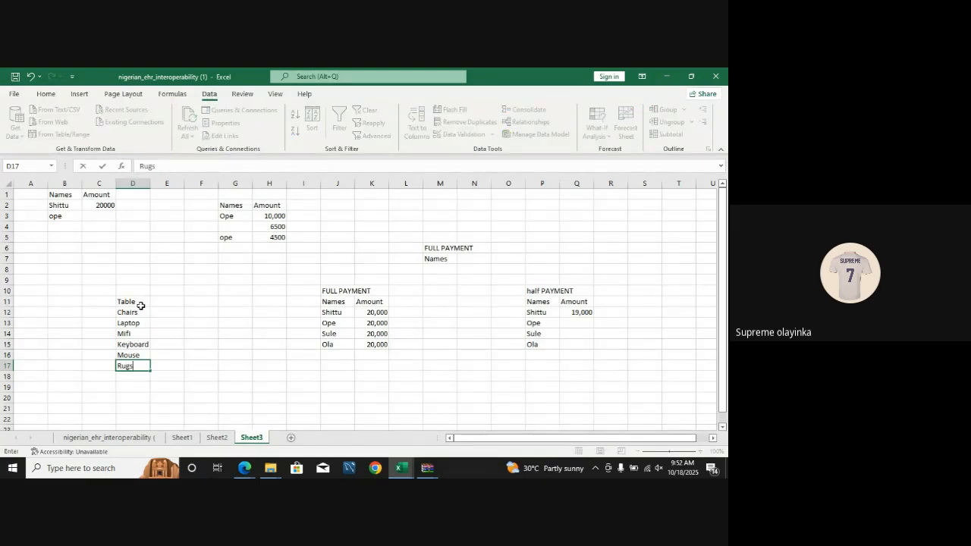
key("Return")
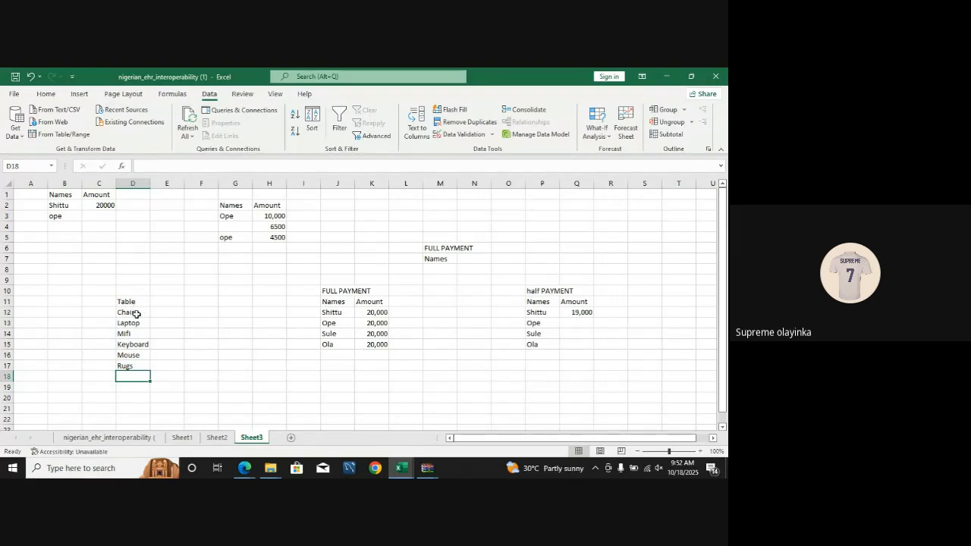
- Apply List data validation with an in-cell dropdown to F12, using =$D$11:$D$17 as the source
left_click(265, 368)
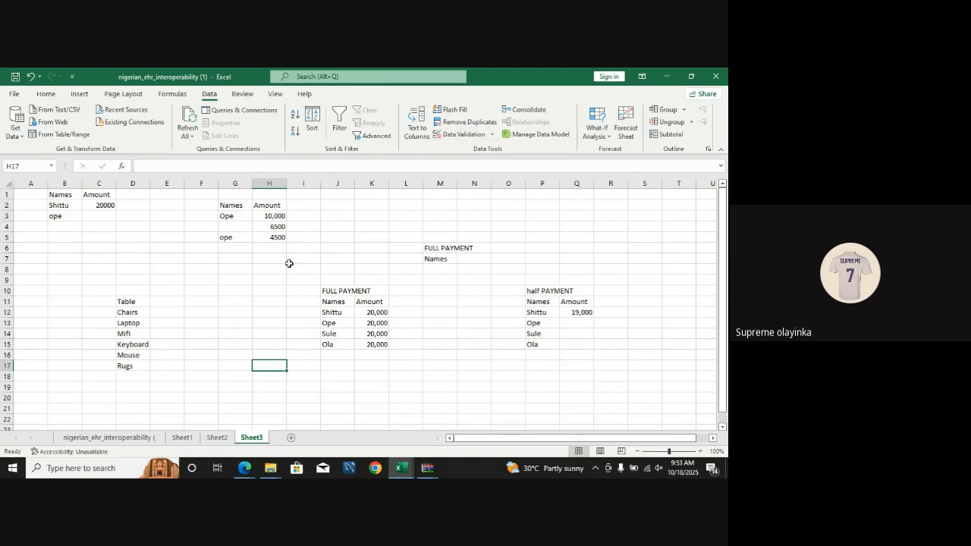
left_click(211, 312)
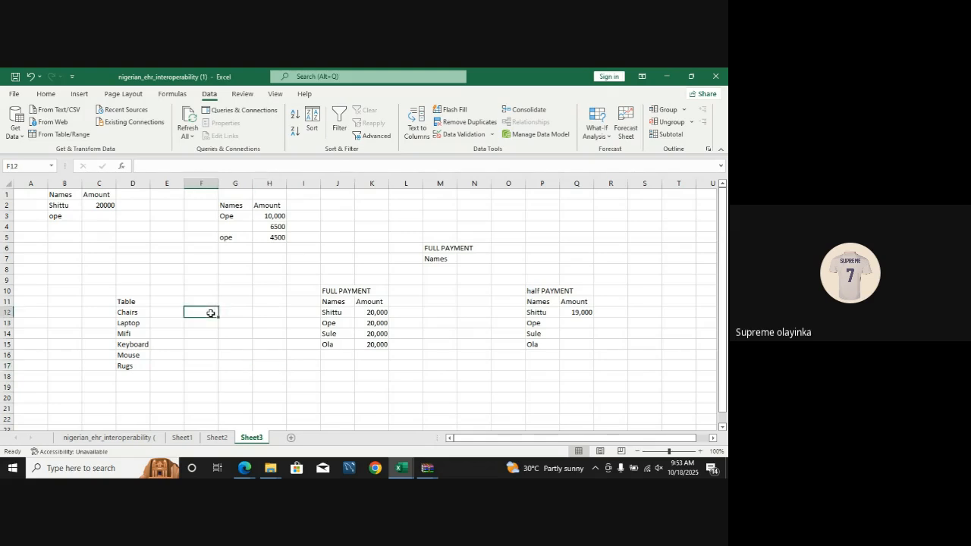
left_click(475, 137)
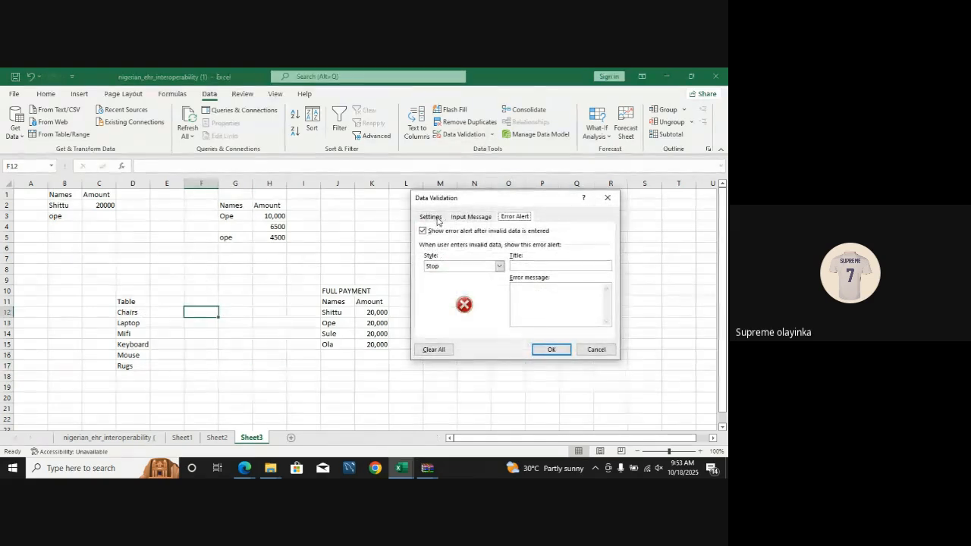
left_click(437, 220)
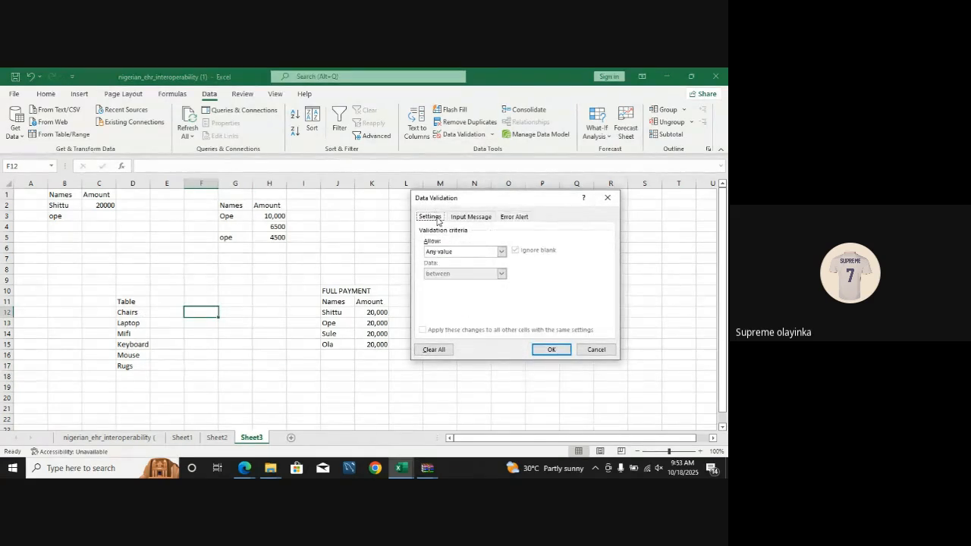
left_click(503, 251)
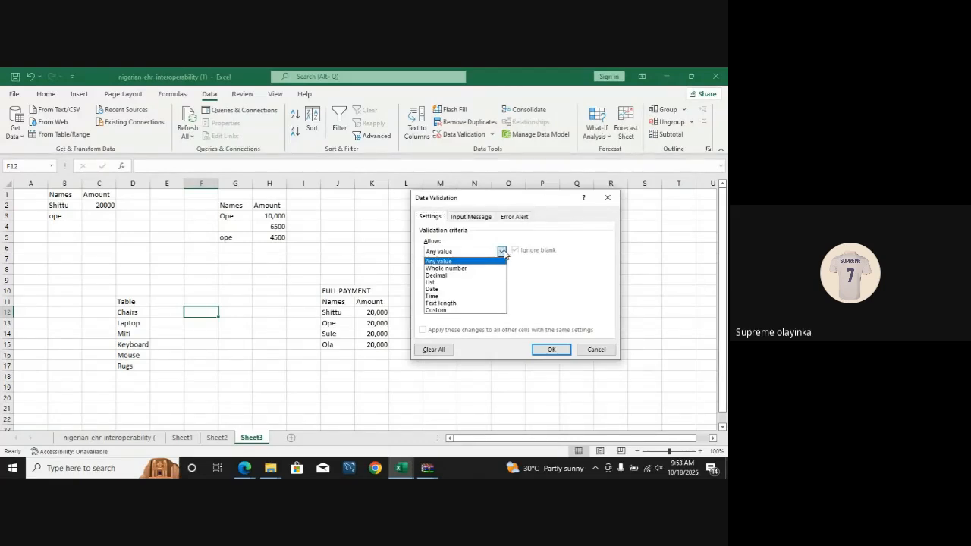
left_click(456, 282)
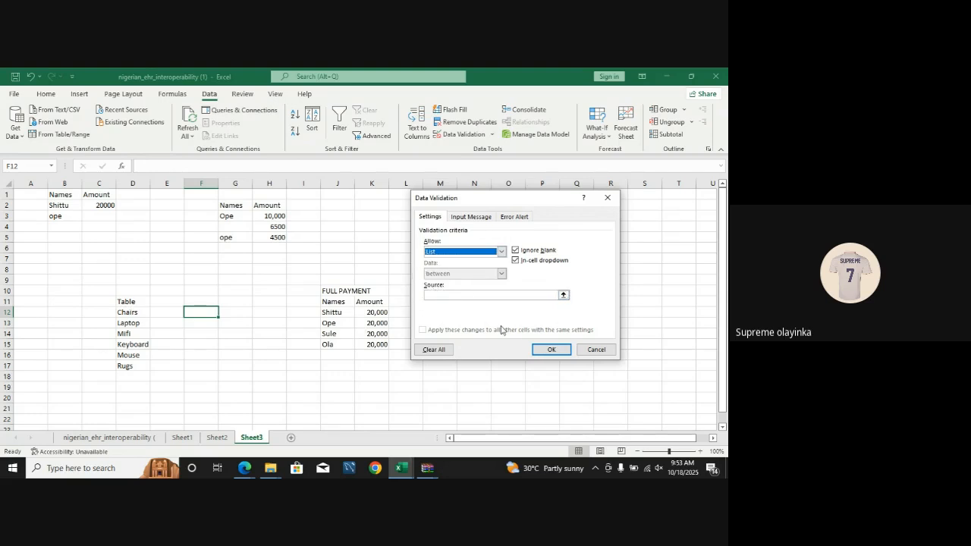
left_click(564, 295)
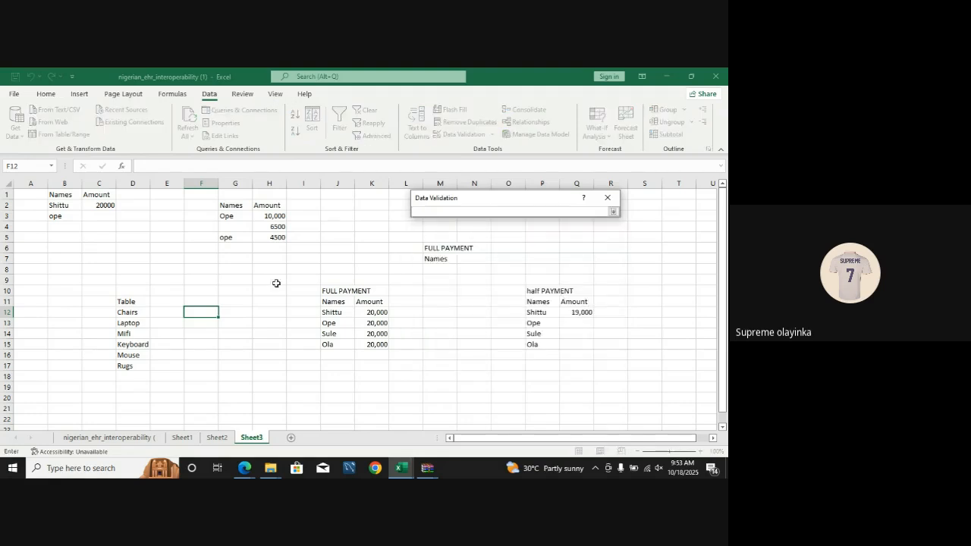
left_click_drag(133, 302, 134, 367)
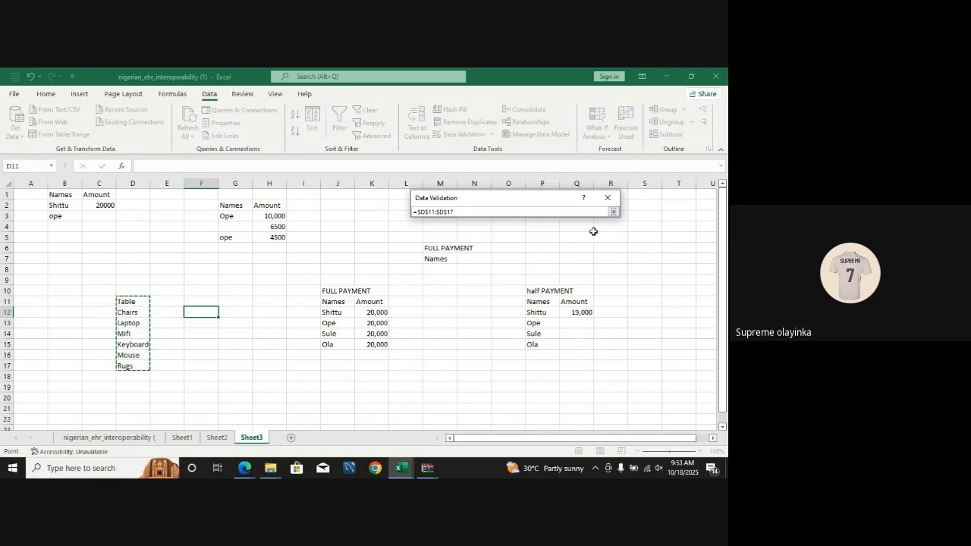
left_click(613, 212)
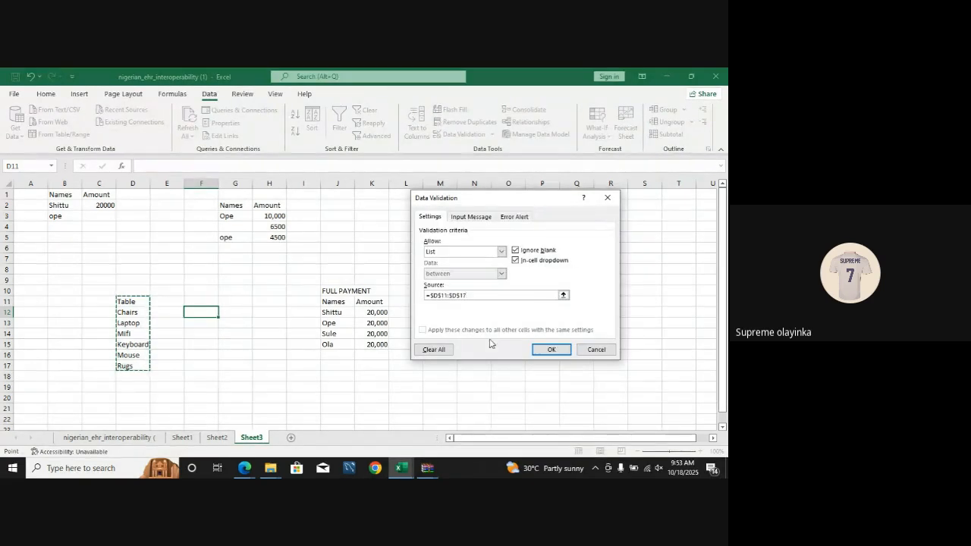
left_click(552, 351)
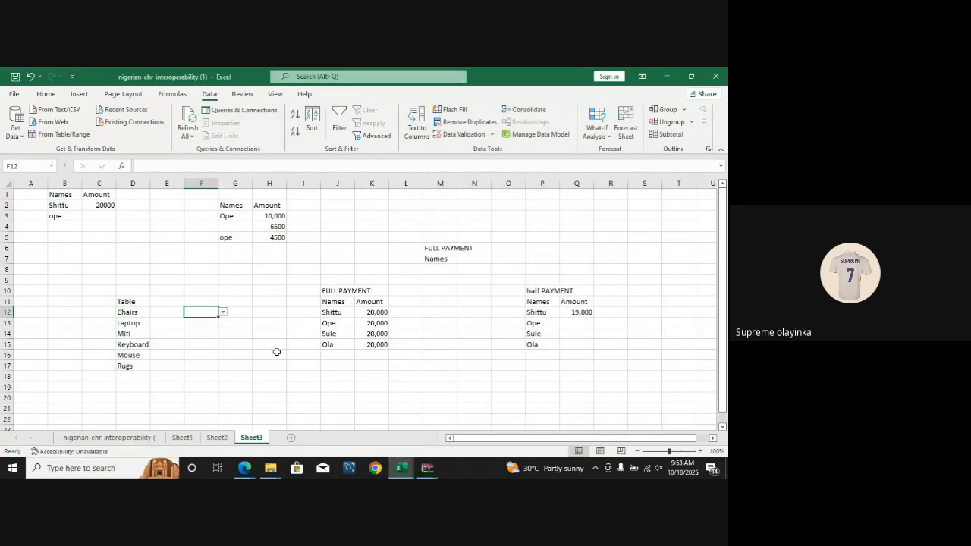
- Choose Table from the dropdown list of items in F12
left_click(223, 313)
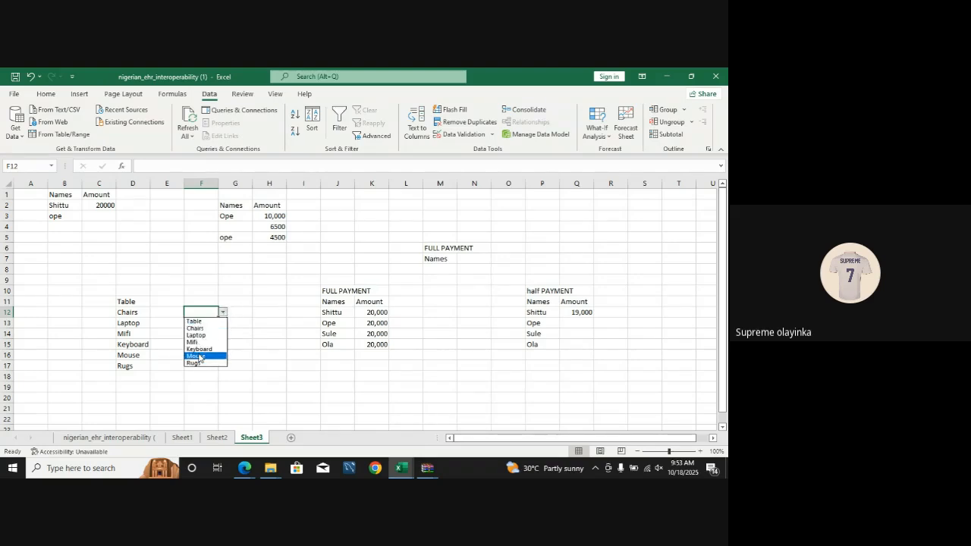
left_click(206, 312)
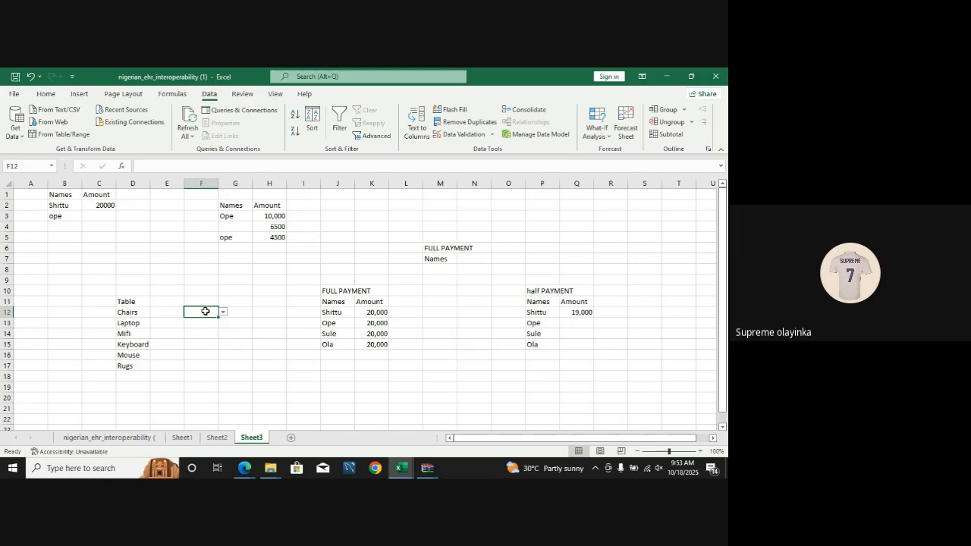
left_click(223, 312)
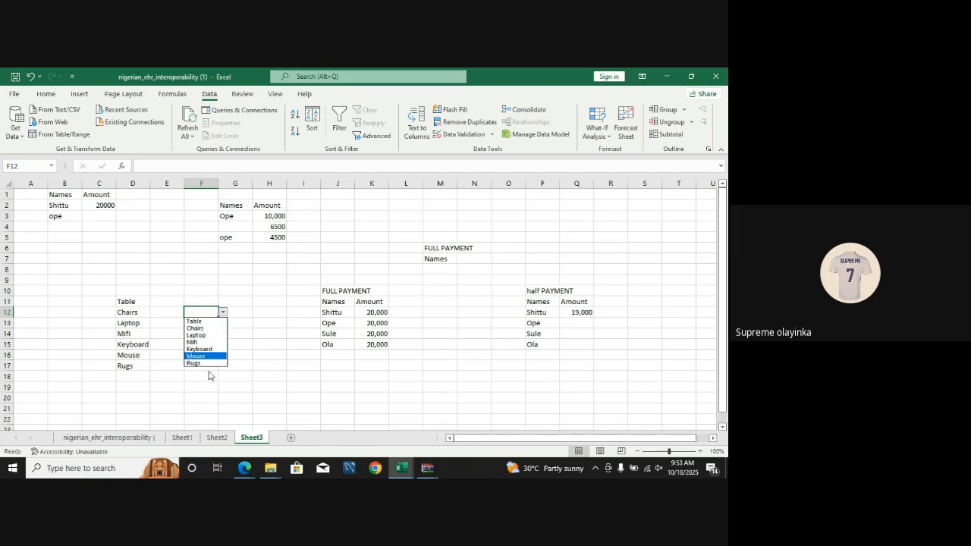
left_click(196, 321)
- Try to enter 4500 in G12 beside the chosen item, and dismiss the entry
left_click(235, 313)
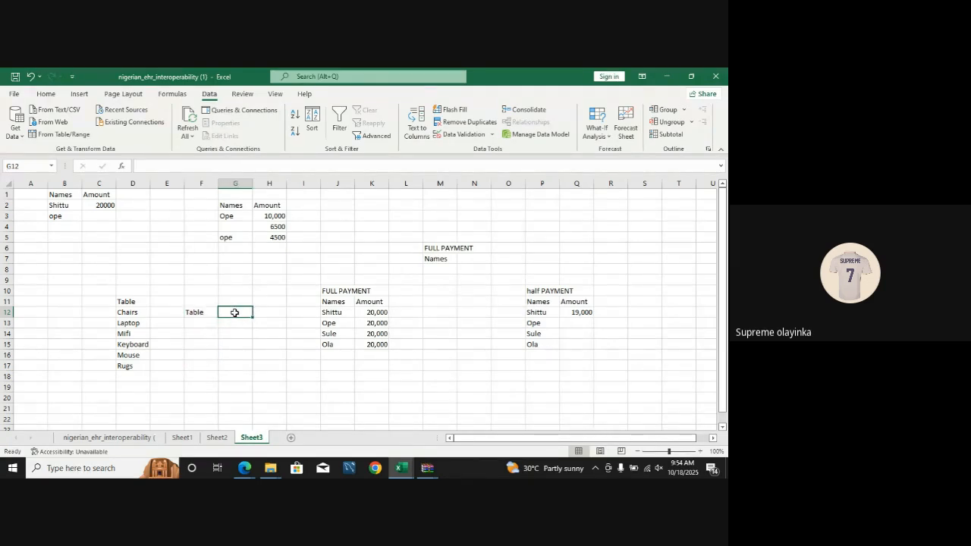
type("45765")
key("BackSpace")
key("BackSpace")
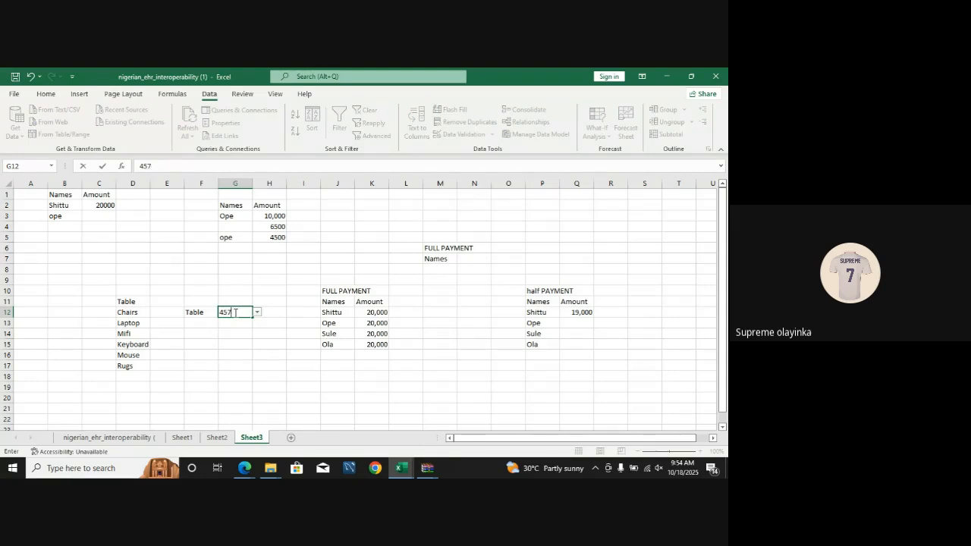
type("00")
left_click(207, 326)
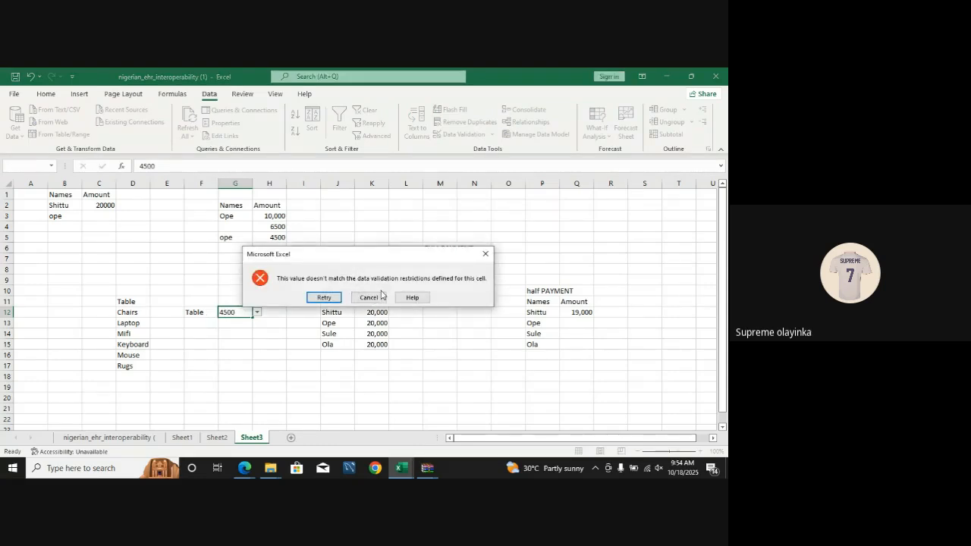
left_click(486, 255)
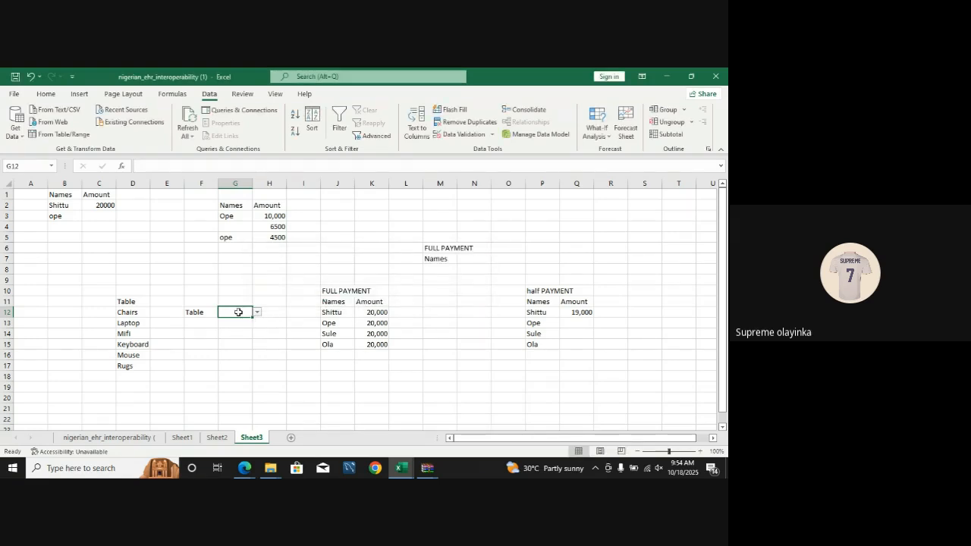
- Copy the item list in D11:D17 and paste it into a new worksheet starting at B2
left_click_drag(236, 312, 233, 362)
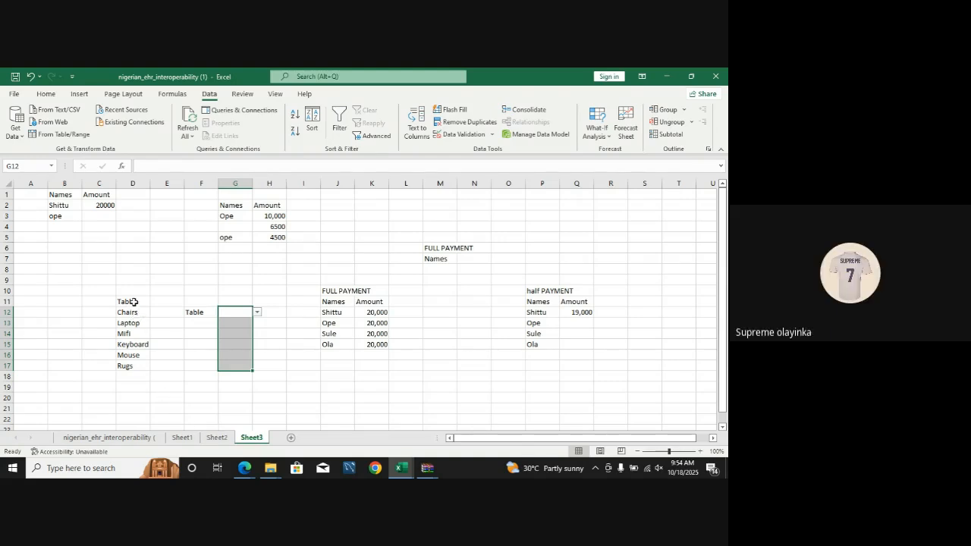
left_click_drag(129, 301, 135, 368)
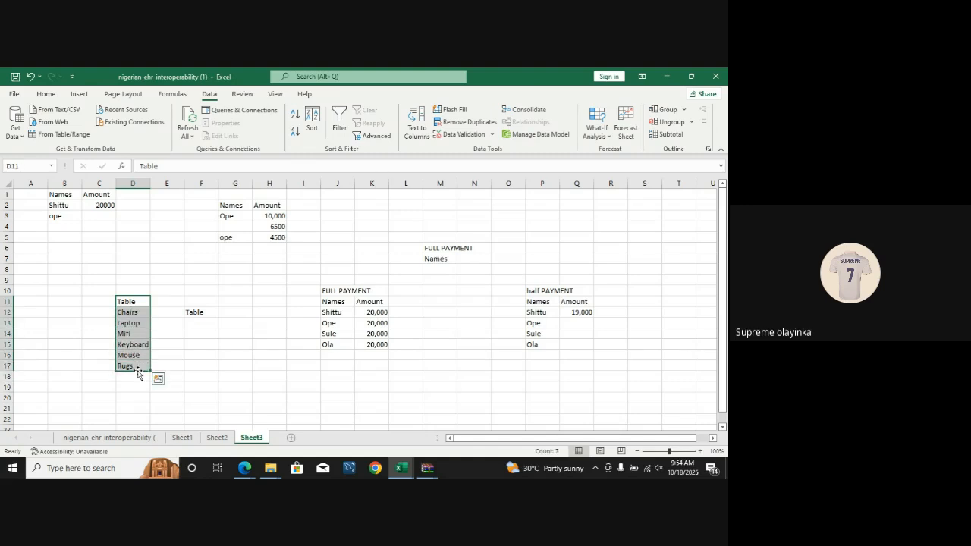
key("ctrl+c")
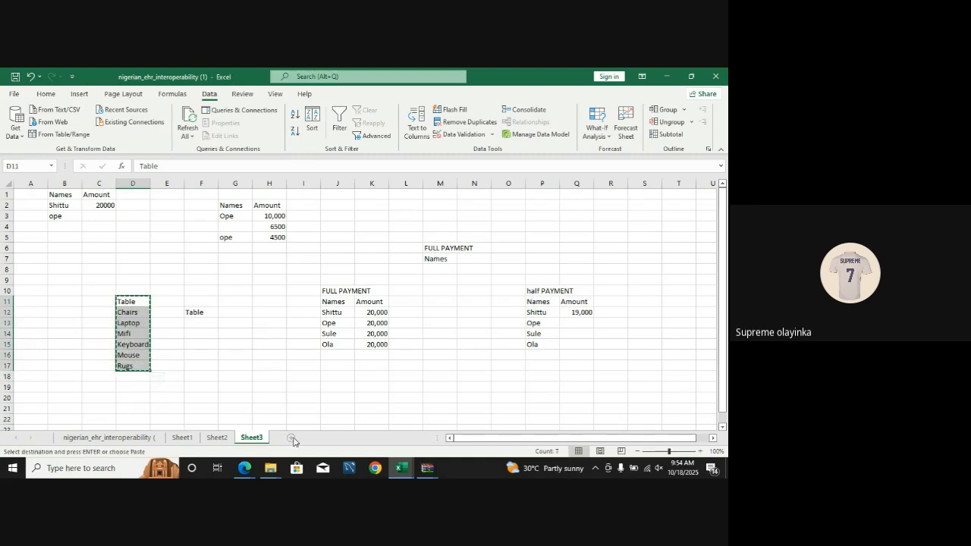
left_click(291, 438)
left_click(71, 205)
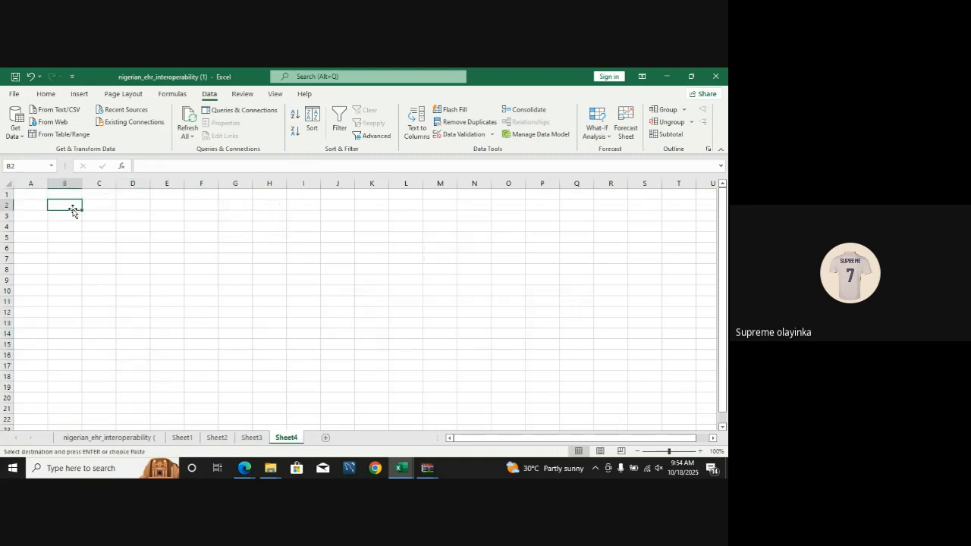
key("ctrl+v")
- Apply List data validation with an in-cell dropdown to G2:G11, using Table, Ruler, Pencil as the source
left_click(248, 228)
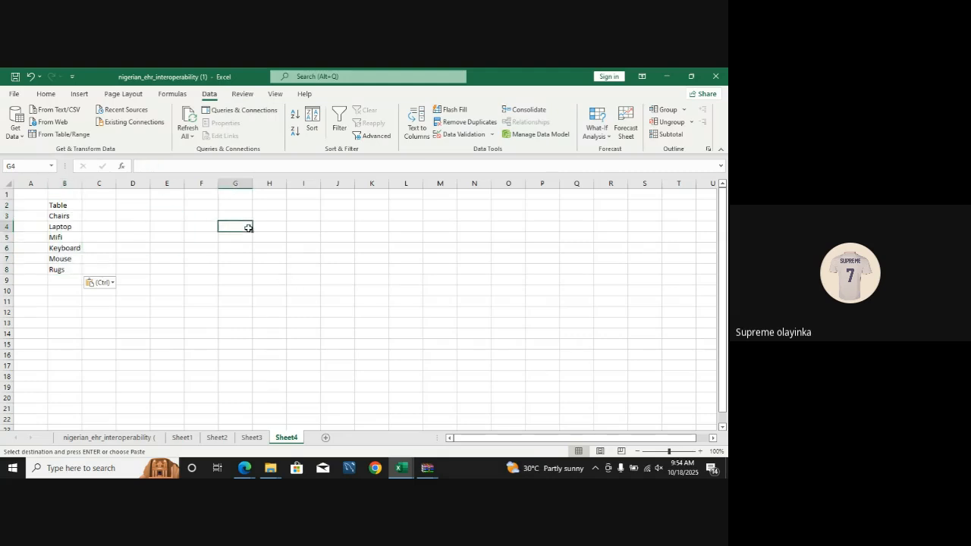
left_click_drag(247, 227, 270, 321)
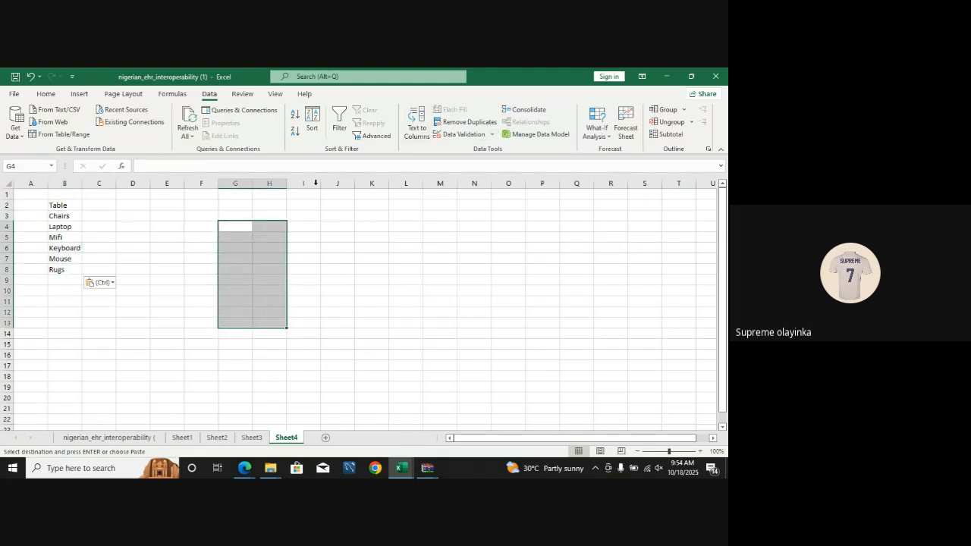
left_click(340, 261)
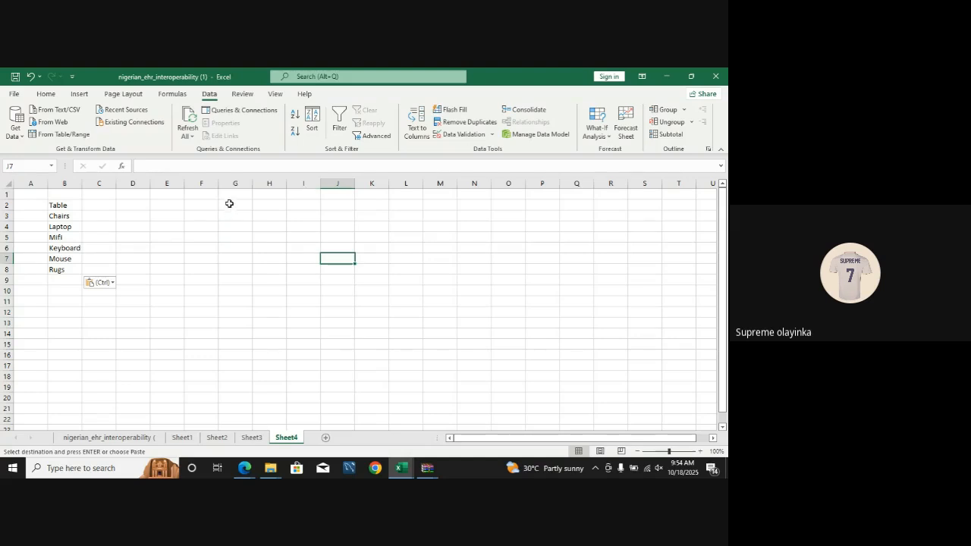
left_click_drag(228, 206, 232, 302)
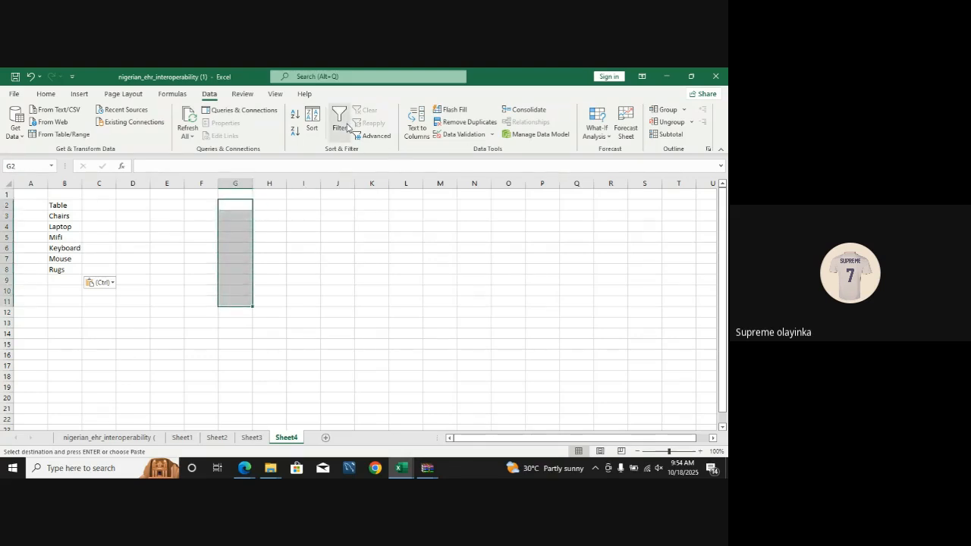
left_click(491, 136)
left_click(476, 147)
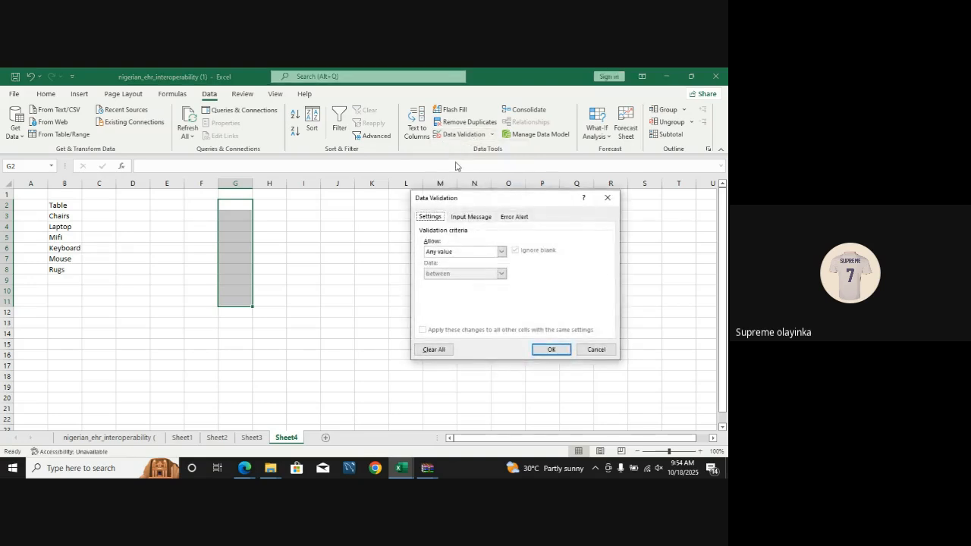
left_click(501, 252)
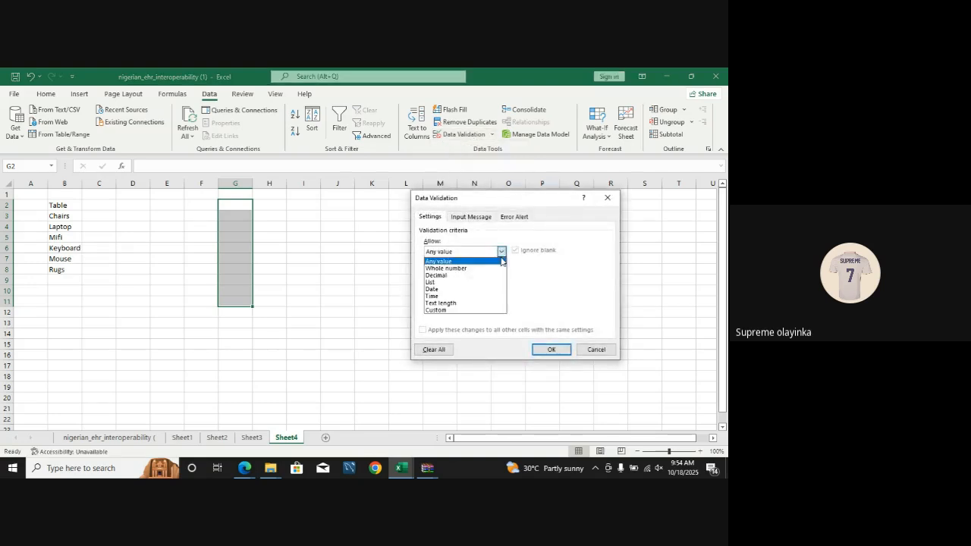
left_click(480, 287)
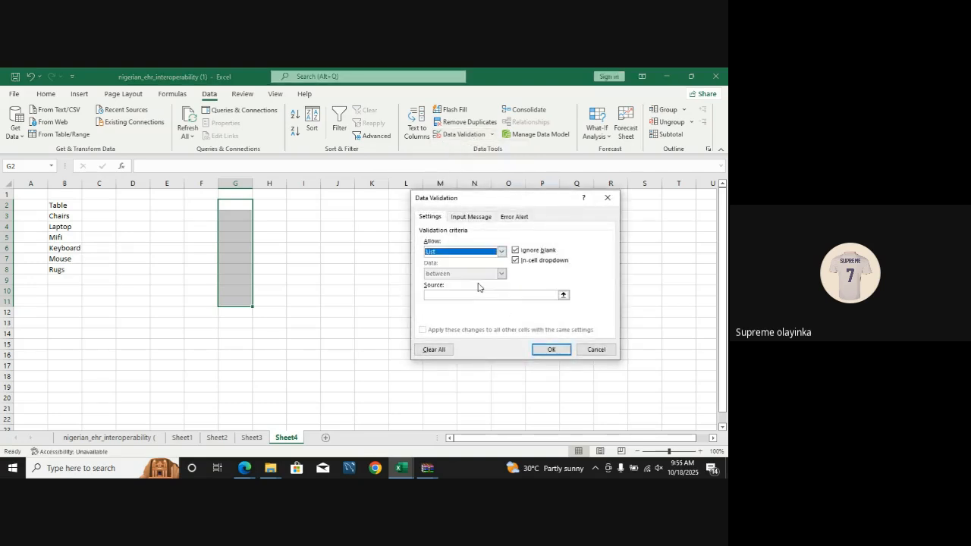
left_click(563, 296)
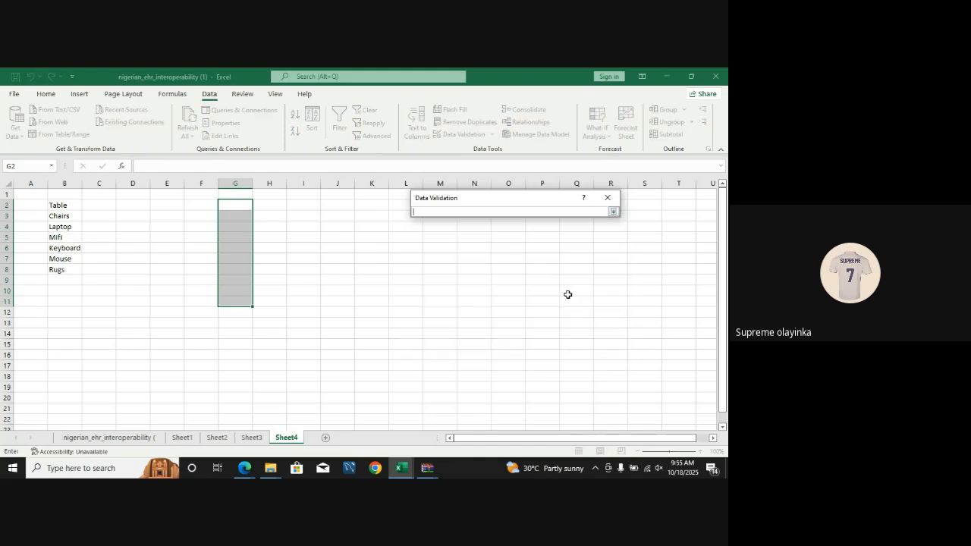
left_click(613, 211)
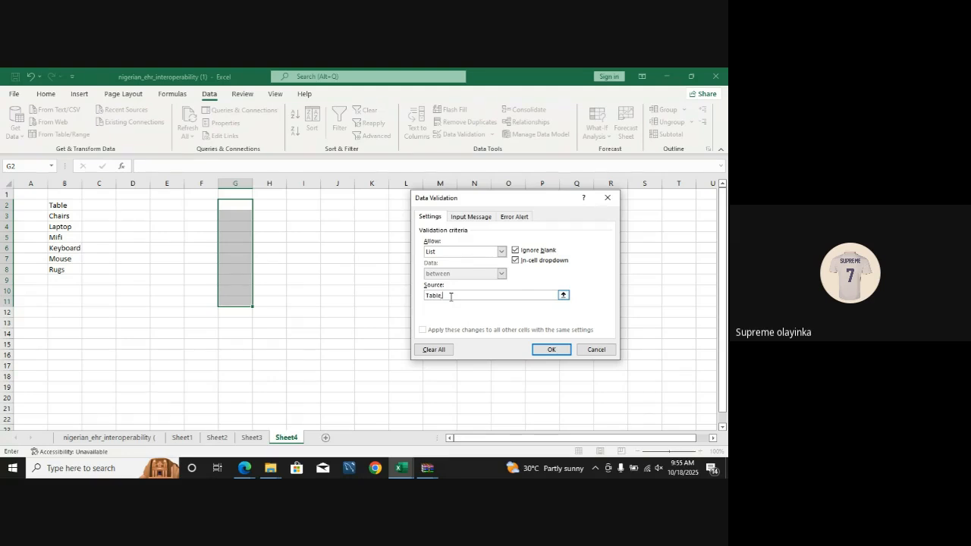
type("Ruler, Pencil")
left_click(552, 350)
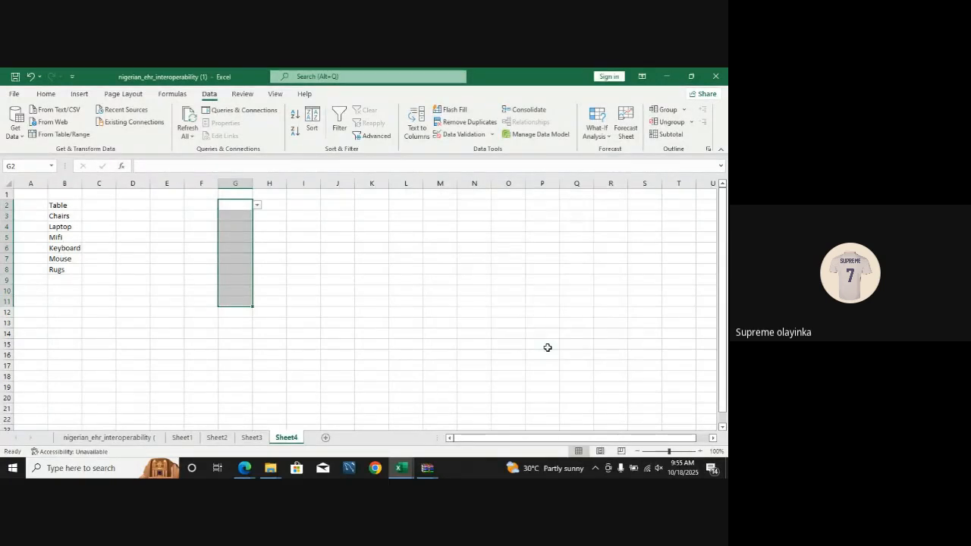
- Check the dropdown choices in G2 and the validated cells G3 and G4 below it
left_click(401, 326)
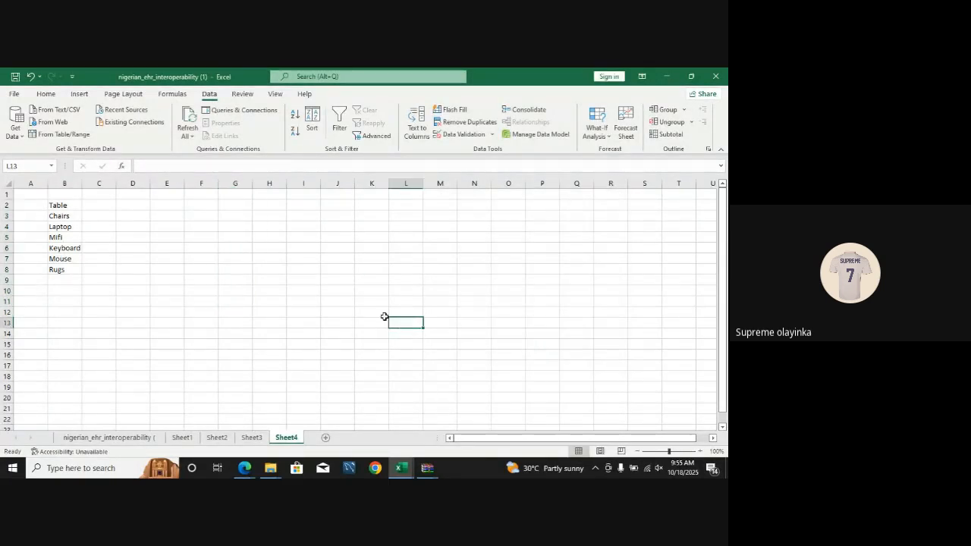
left_click(238, 206)
left_click(257, 208)
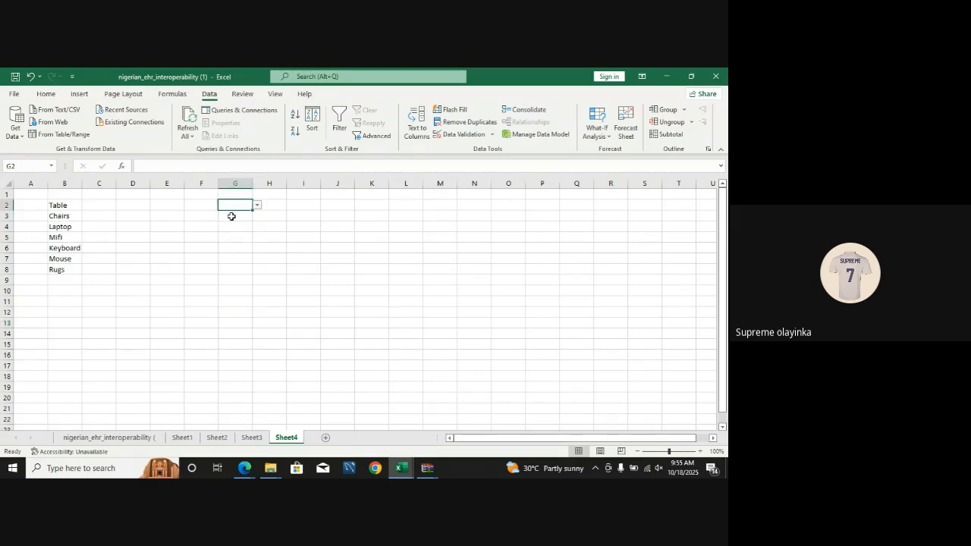
left_click(232, 216)
left_click(234, 226)
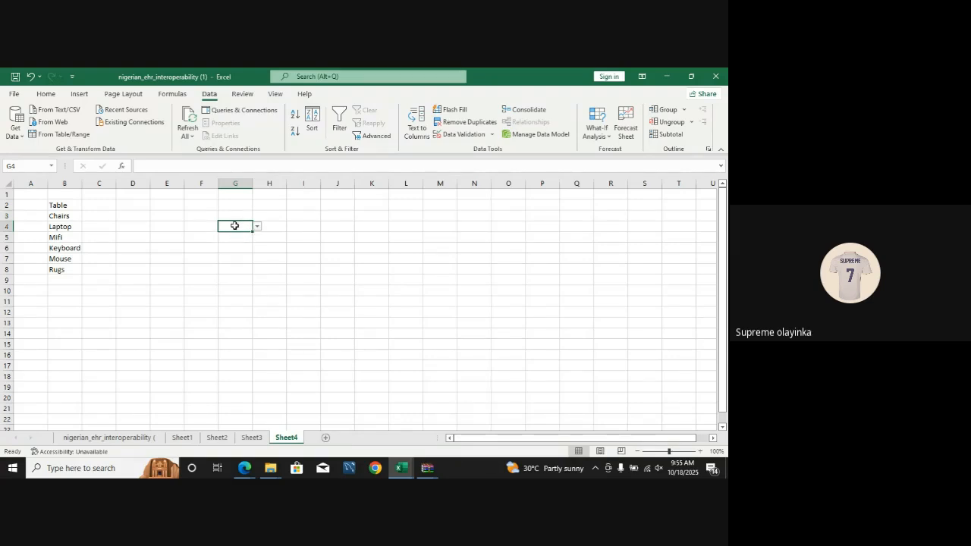
- Replace the list validation source of G2 with the drug names Pcm, Flagyl and Amox
left_click(235, 205)
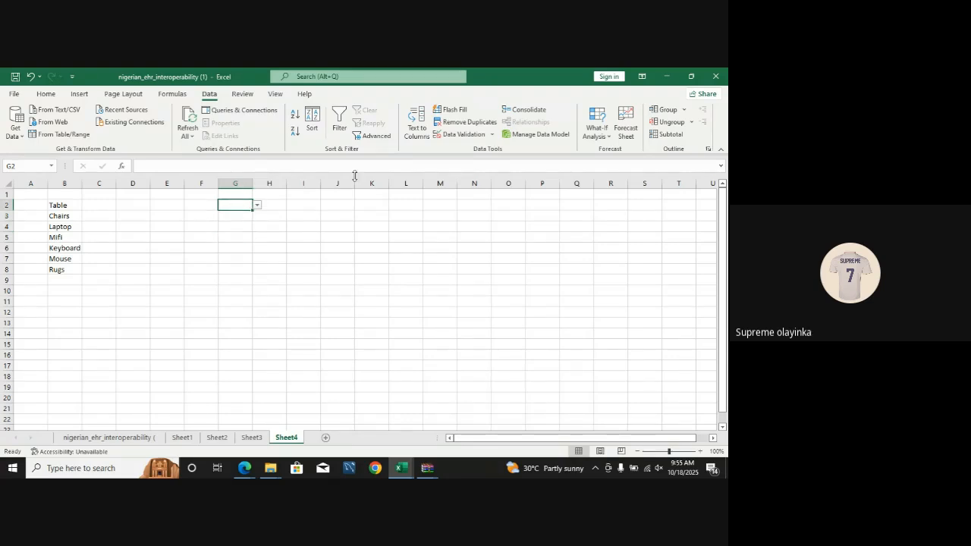
left_click(459, 138)
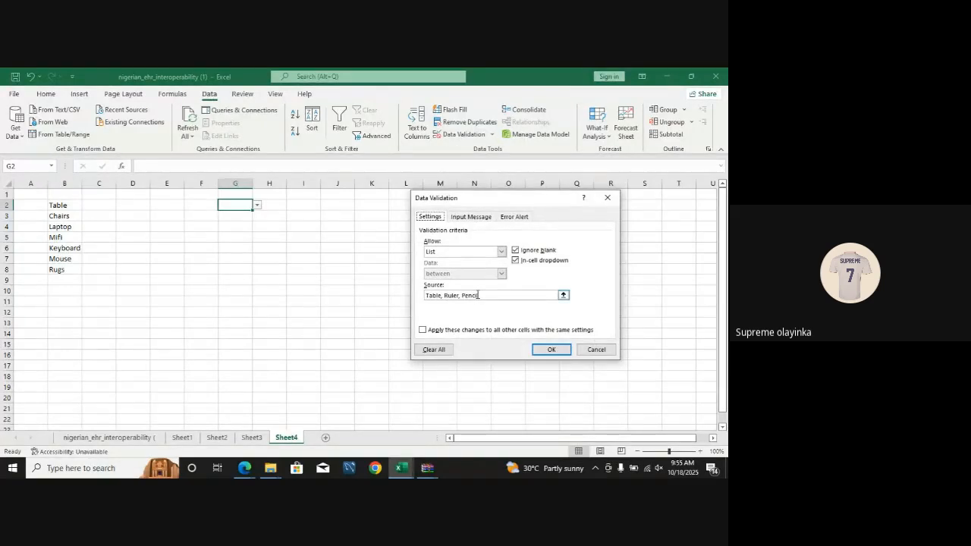
left_click_drag(478, 295, 426, 295)
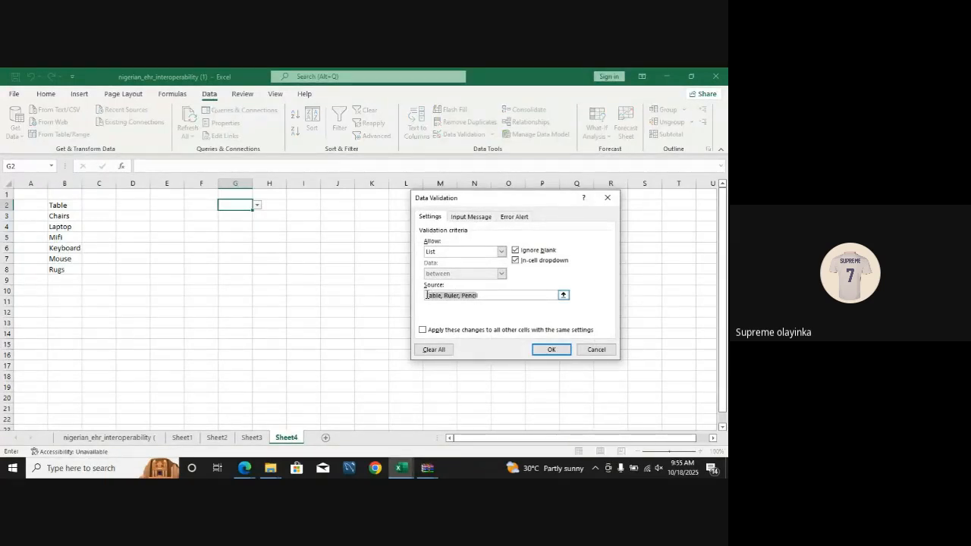
key("BackSpace")
type("Pen")
type(", ")
type("FLagyl, Amoxil")
key("Return")
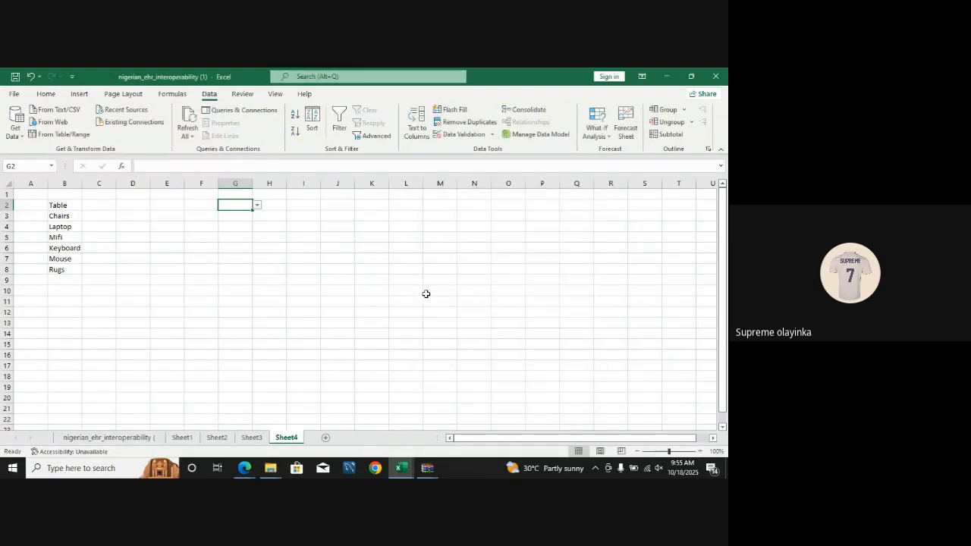
- Add Peni to the end of G2's list validation source and view the dropdown choices
left_click(459, 135)
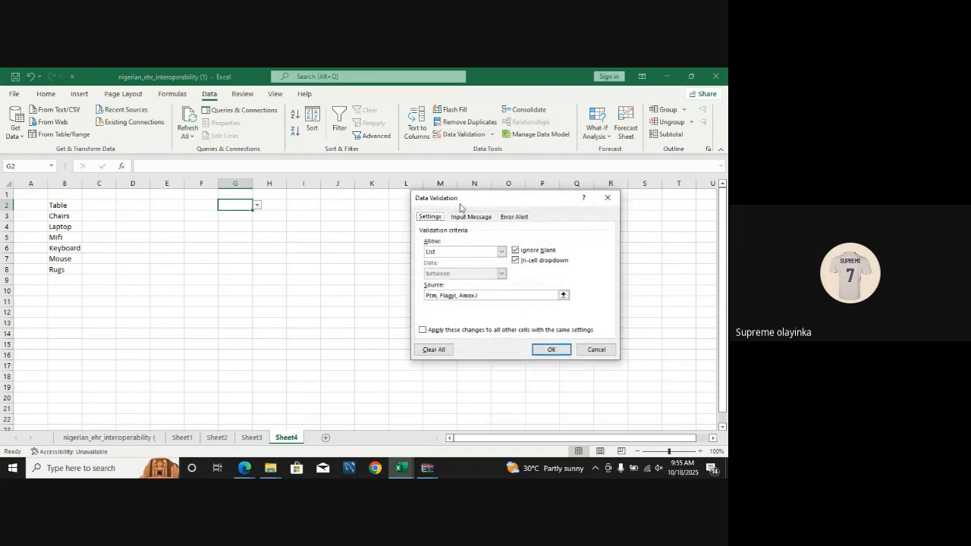
left_click(489, 296)
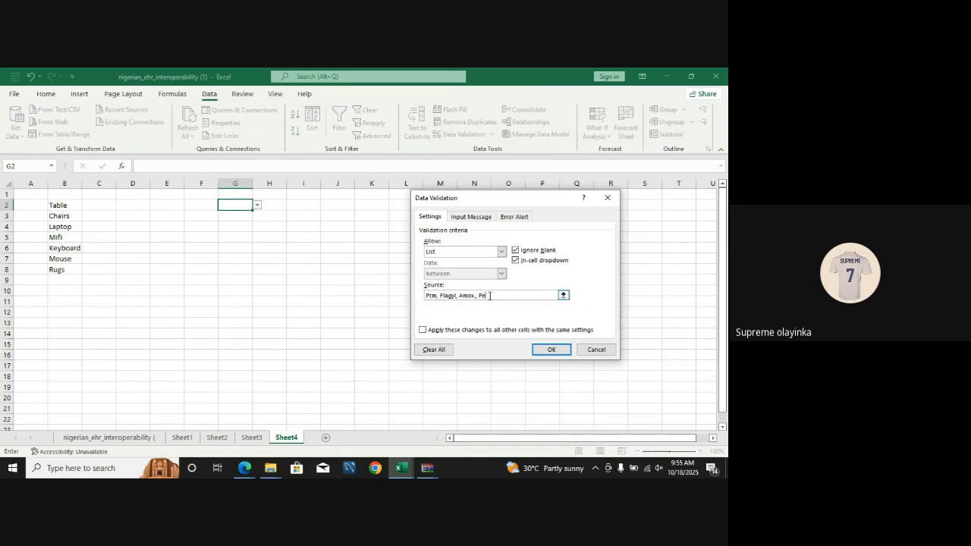
left_click(564, 351)
left_click(258, 206)
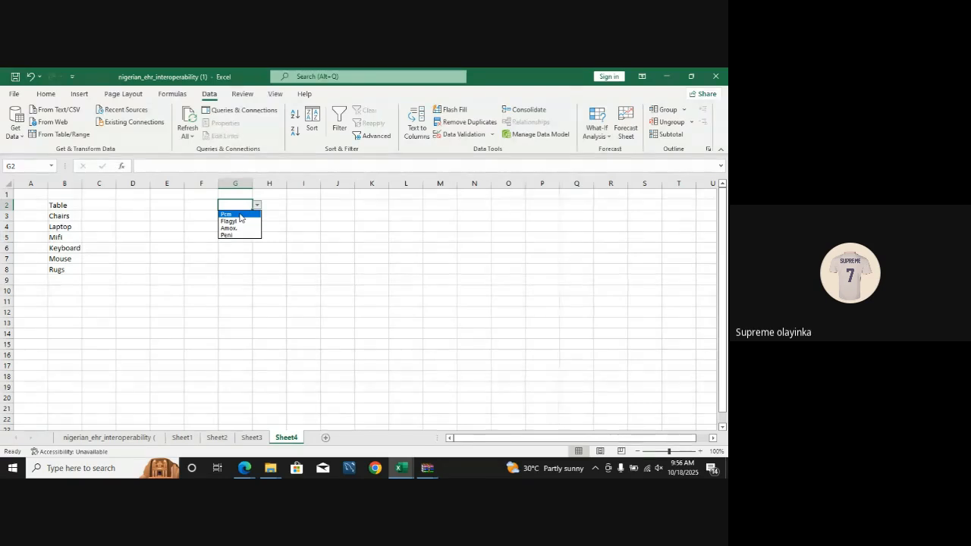
left_click(297, 247)
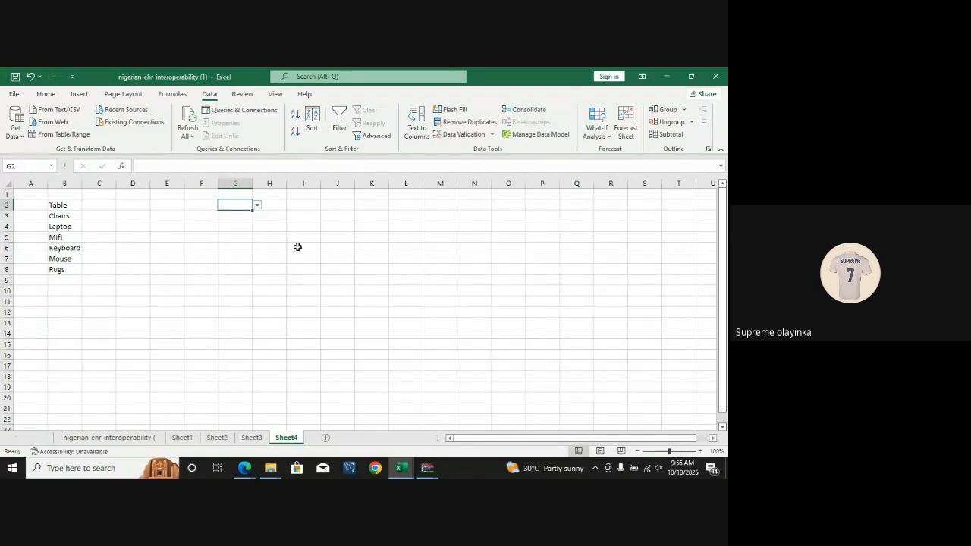
- Enter the headings Names in K3 and Amount in L3
left_click(358, 215)
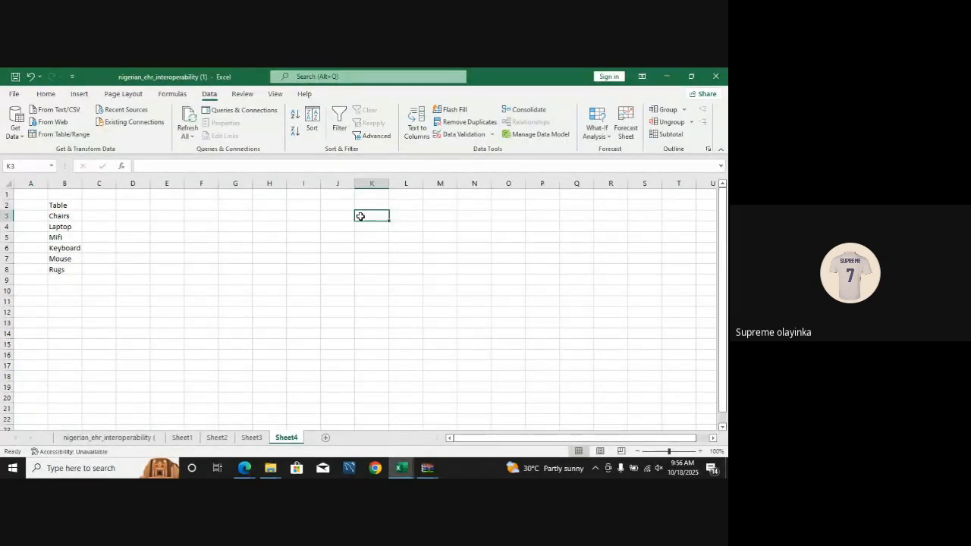
type("Names")
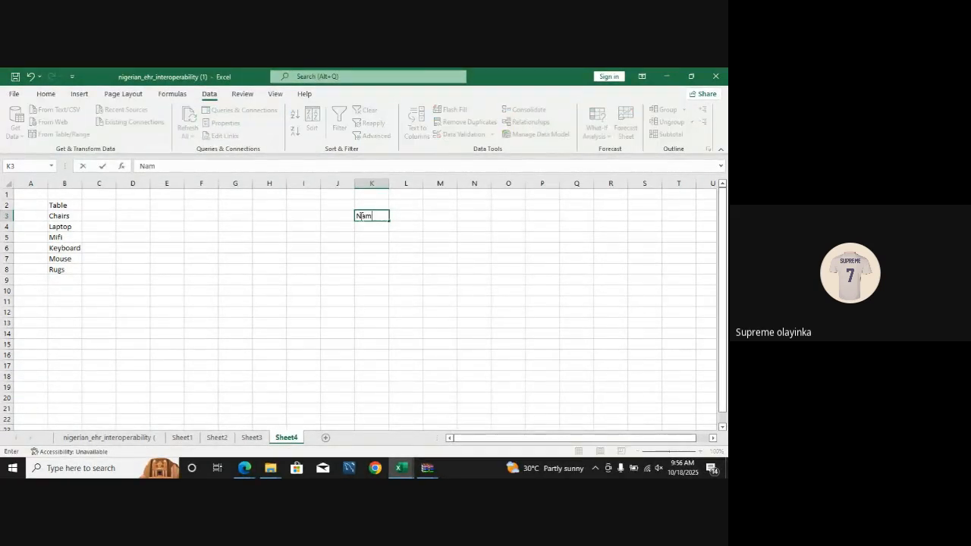
left_click(409, 220)
type("Amount")
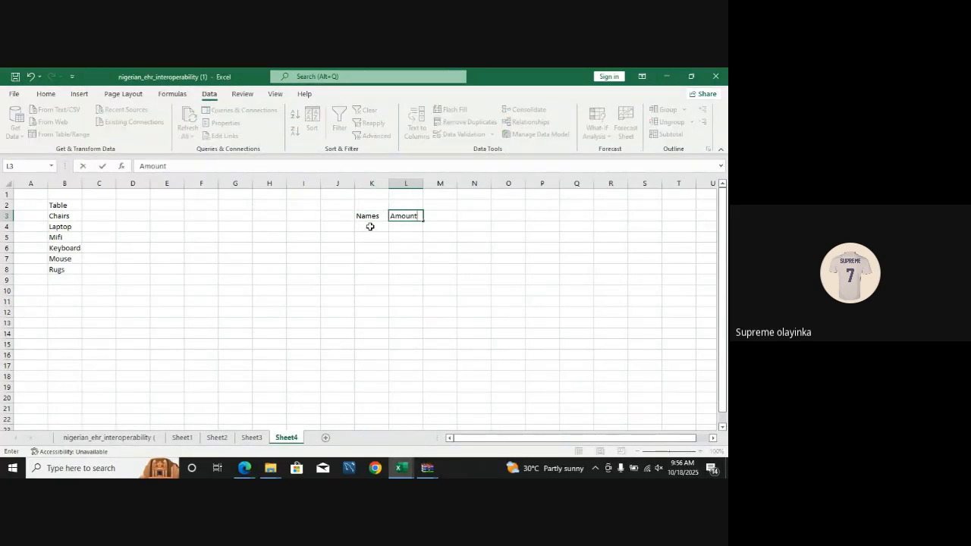
left_click_drag(370, 226, 372, 259)
- Enter five people's first names in cells I4 to I8, one per cell
left_click(324, 225)
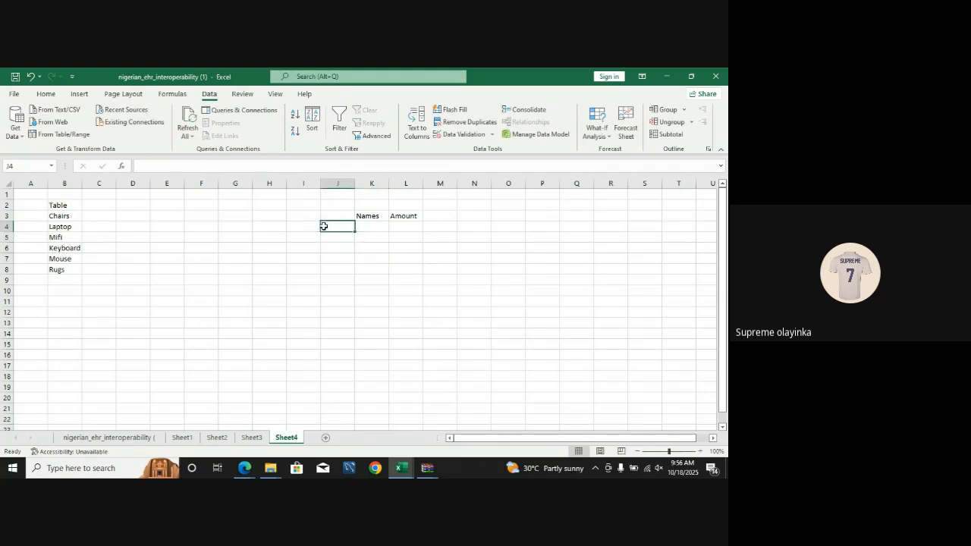
left_click(300, 228)
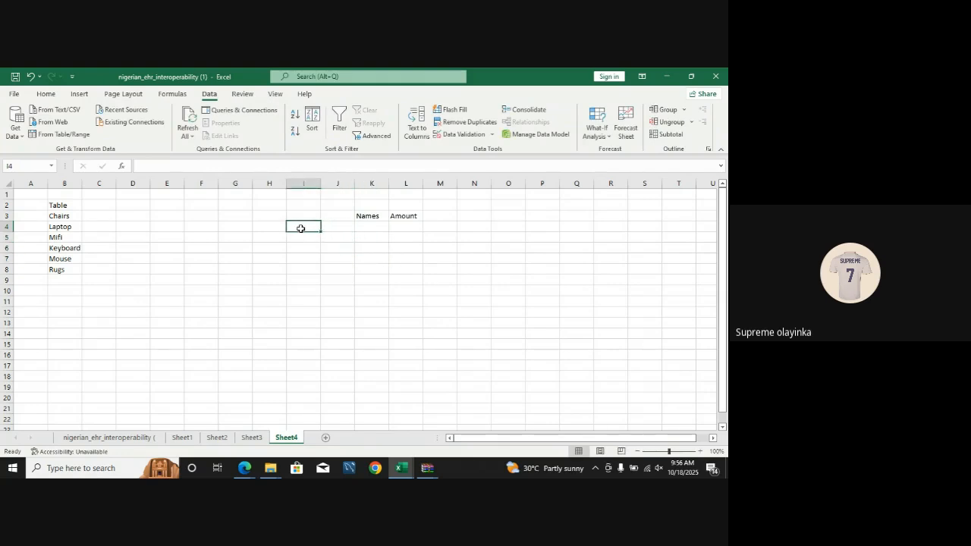
type("Omorola")
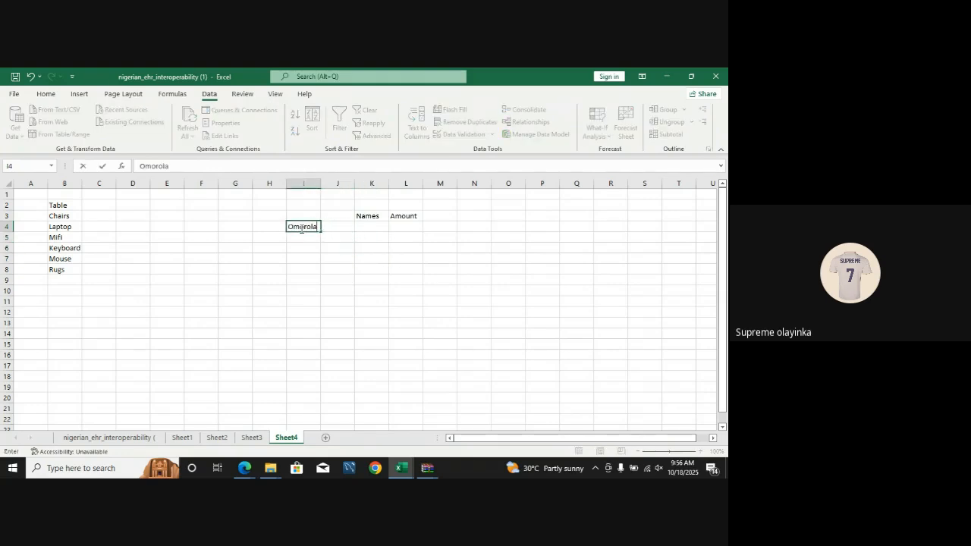
type("ke")
key("Return")
type("Ag")
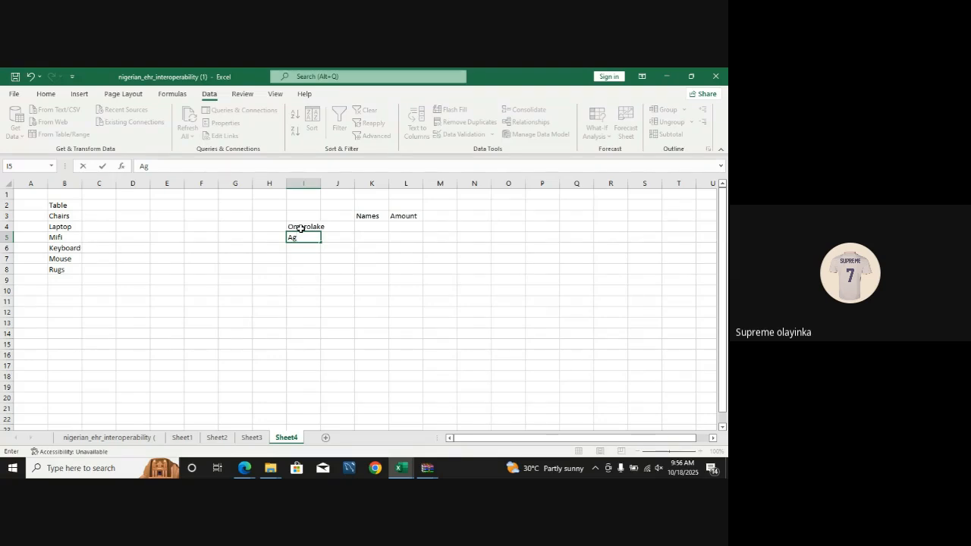
type("boola")
key("Return")
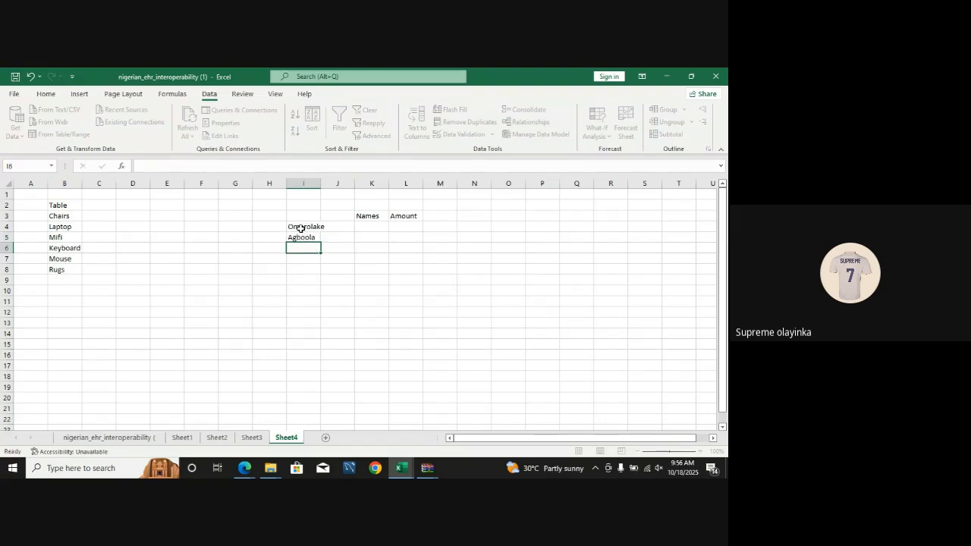
type("Monsurat")
key("Return")
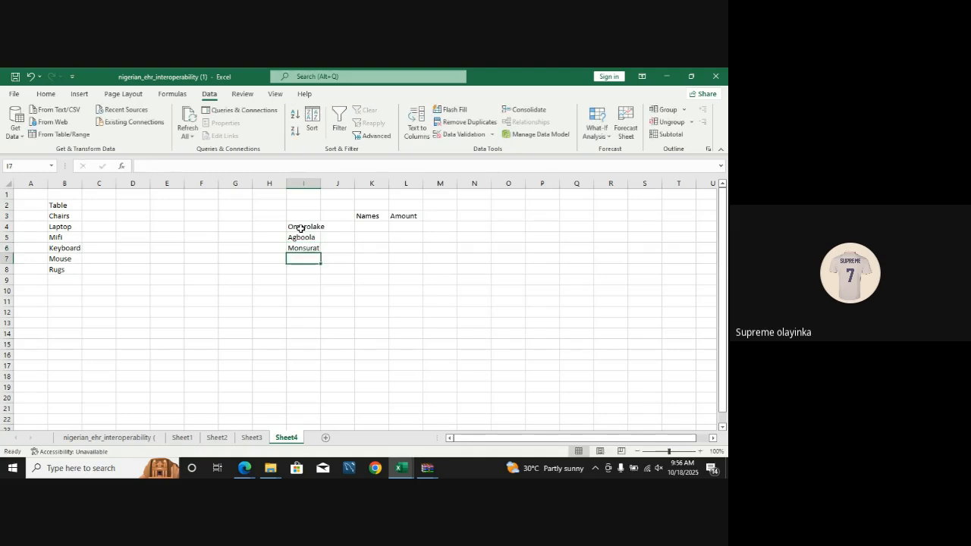
type("Ade")
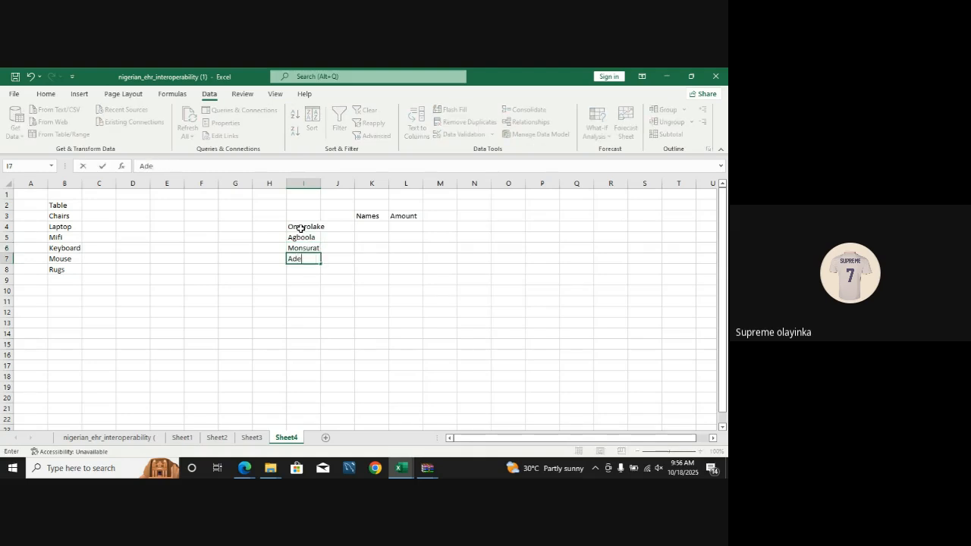
type("gboyega")
key("Return")
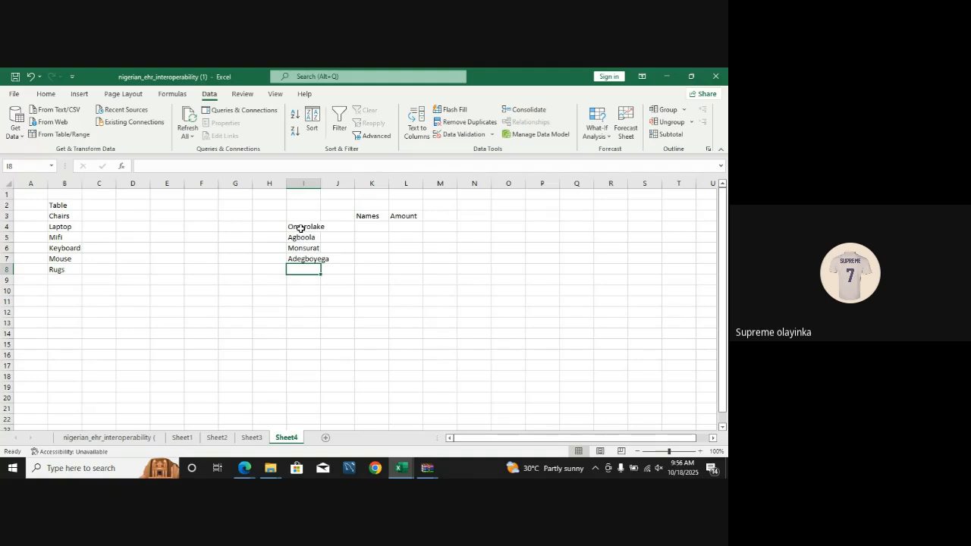
type("Muhamma")
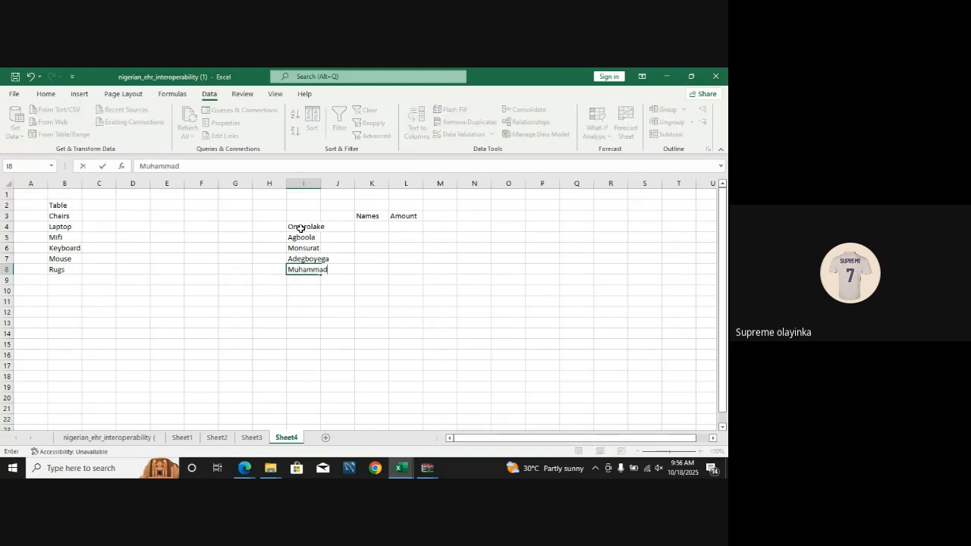
type("d")
left_click(405, 228)
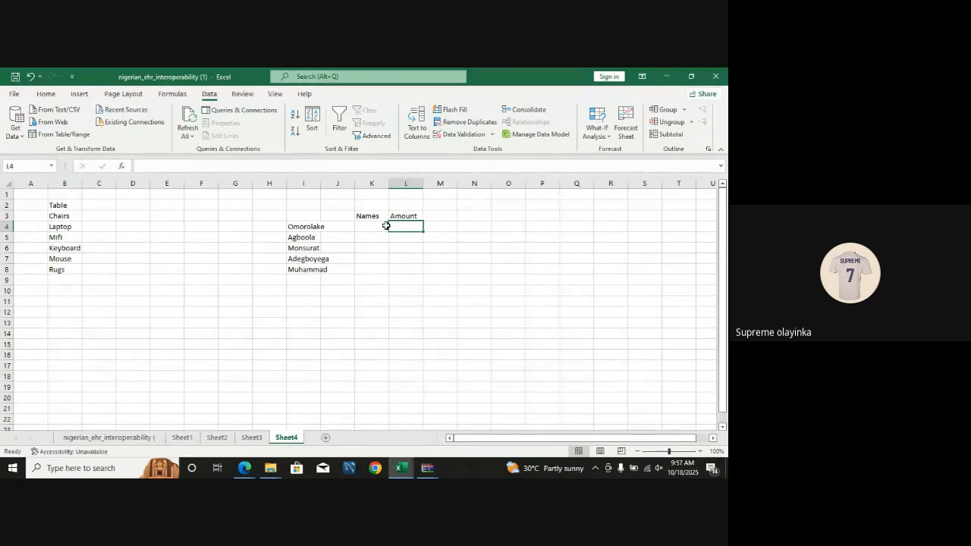
- Apply list data validation to K4:K8 under Names, using the range I4:I8 as the source
left_click_drag(370, 226, 372, 269)
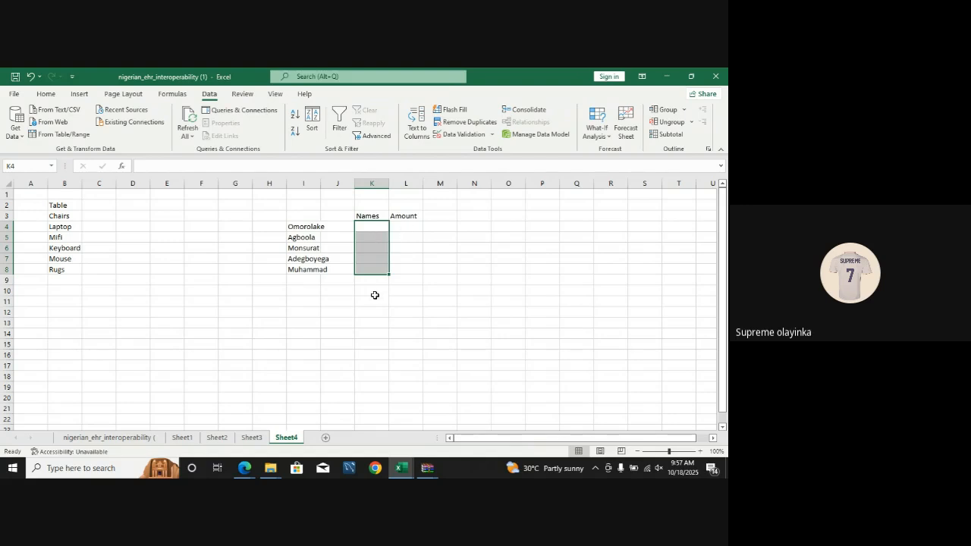
left_click(461, 135)
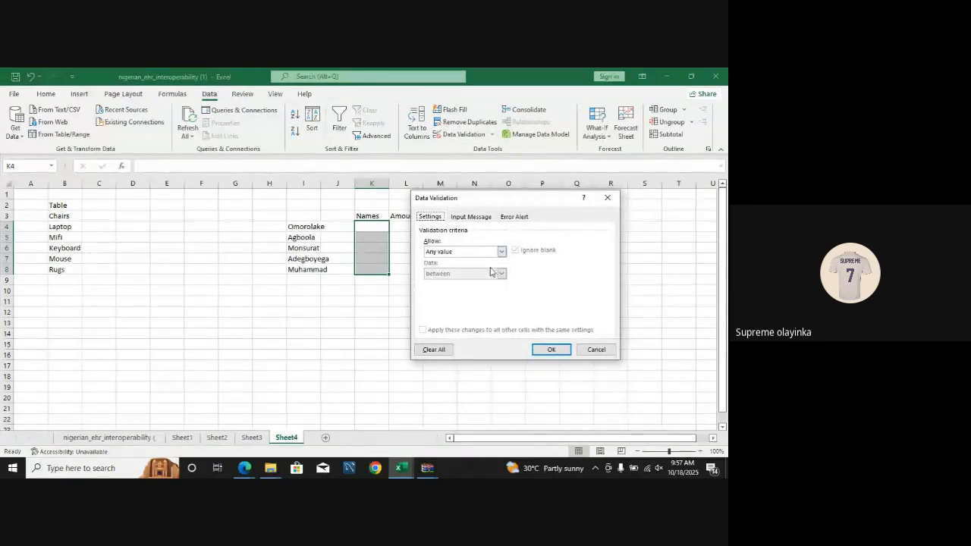
left_click(444, 253)
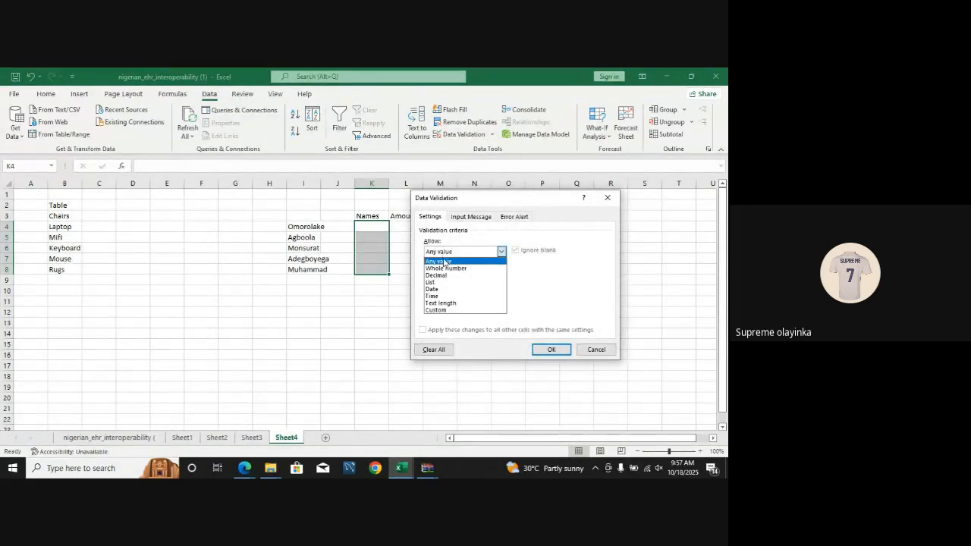
left_click(445, 282)
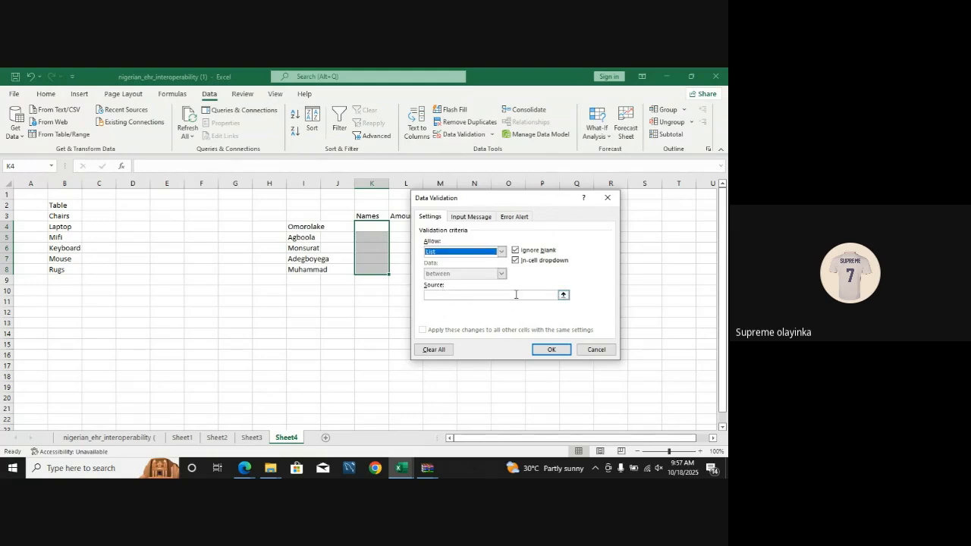
left_click(563, 295)
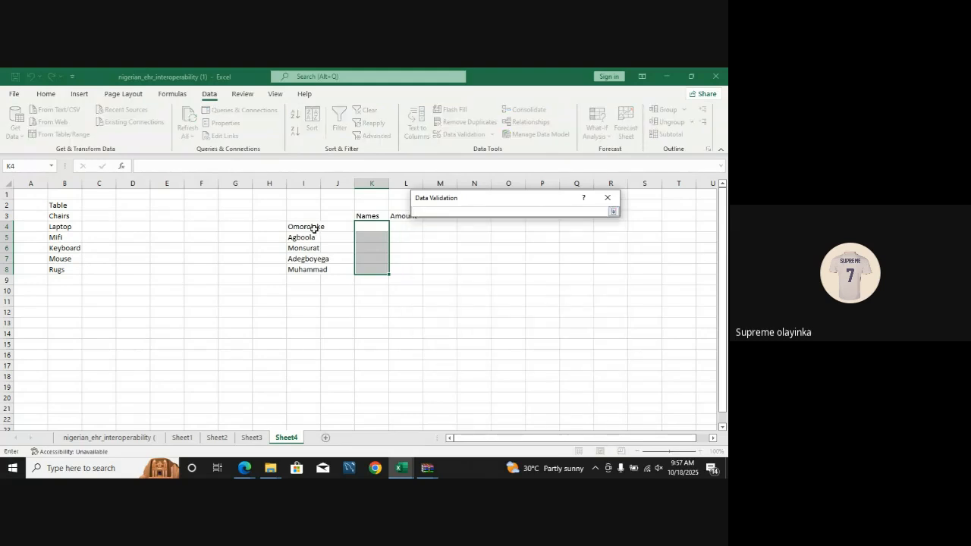
left_click_drag(313, 227, 310, 270)
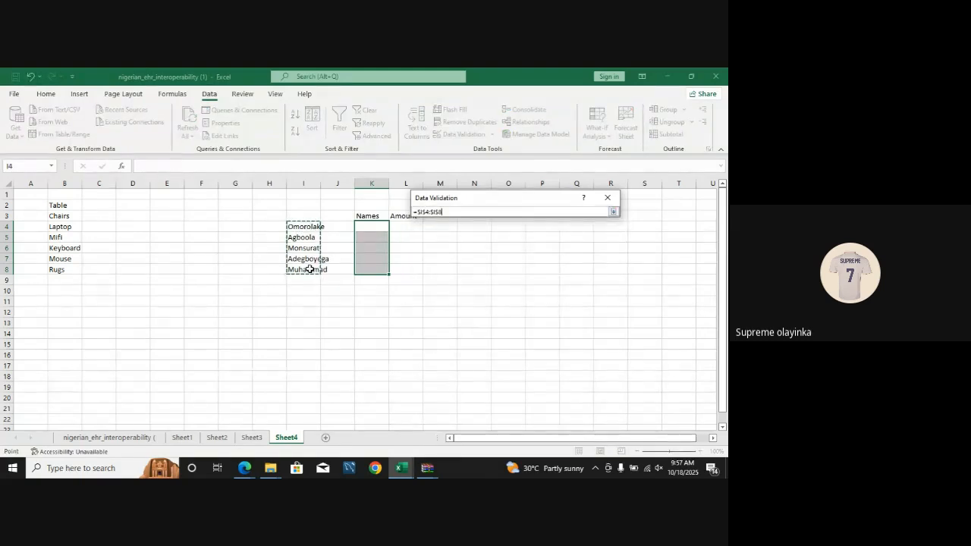
left_click(614, 212)
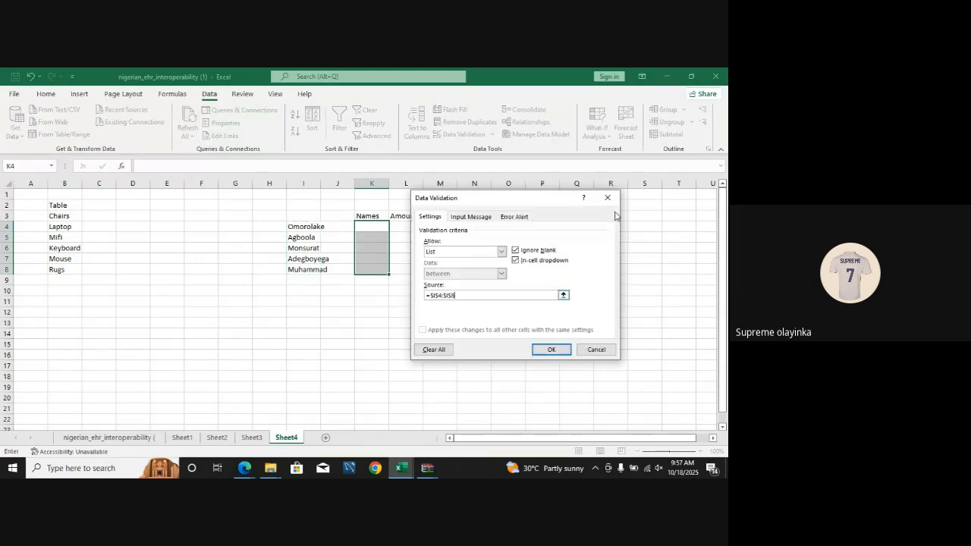
left_click(551, 350)
- Fill K4 to K8 from their dropdowns with the first, second, fourth, third and fifth listed names, in that order
left_click(381, 229)
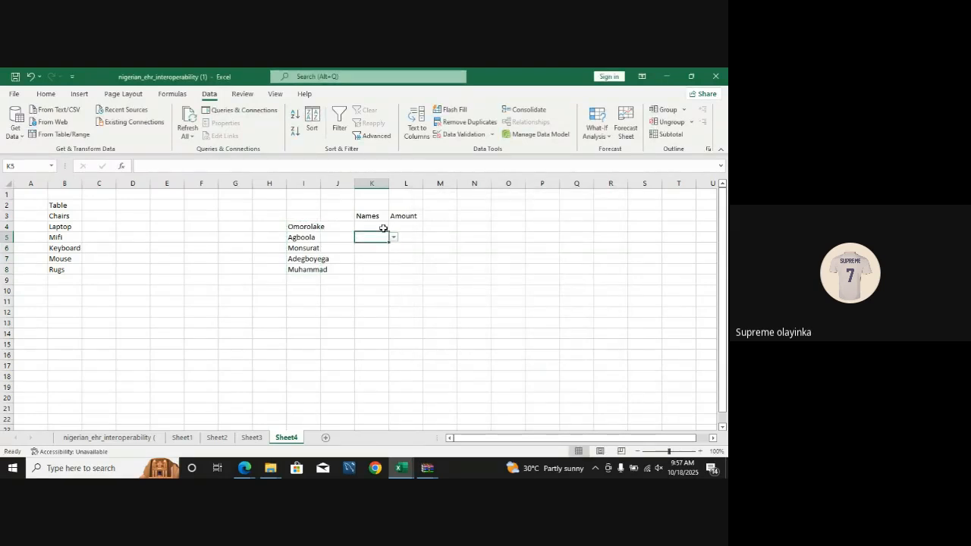
left_click(395, 228)
left_click(393, 235)
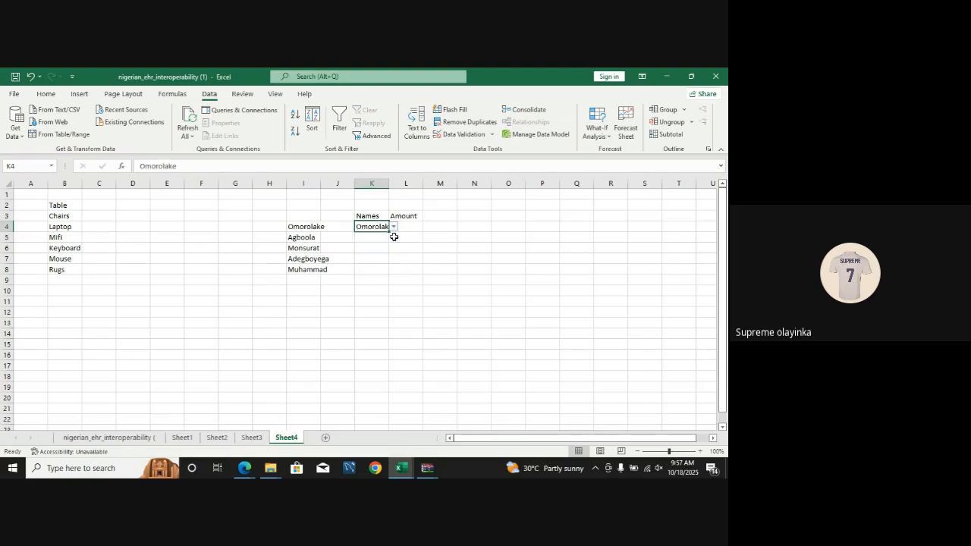
left_click(380, 235)
left_click(394, 237)
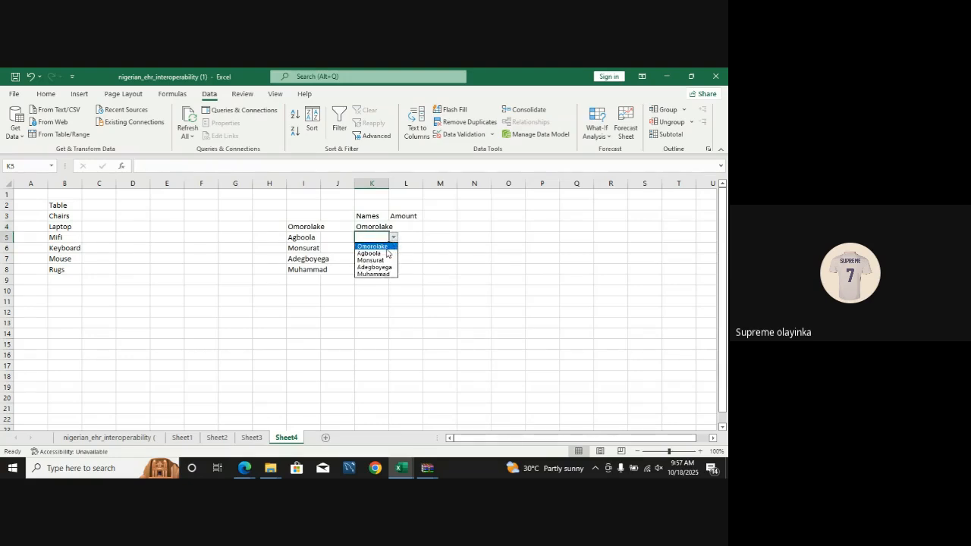
left_click(386, 253)
left_click(383, 249)
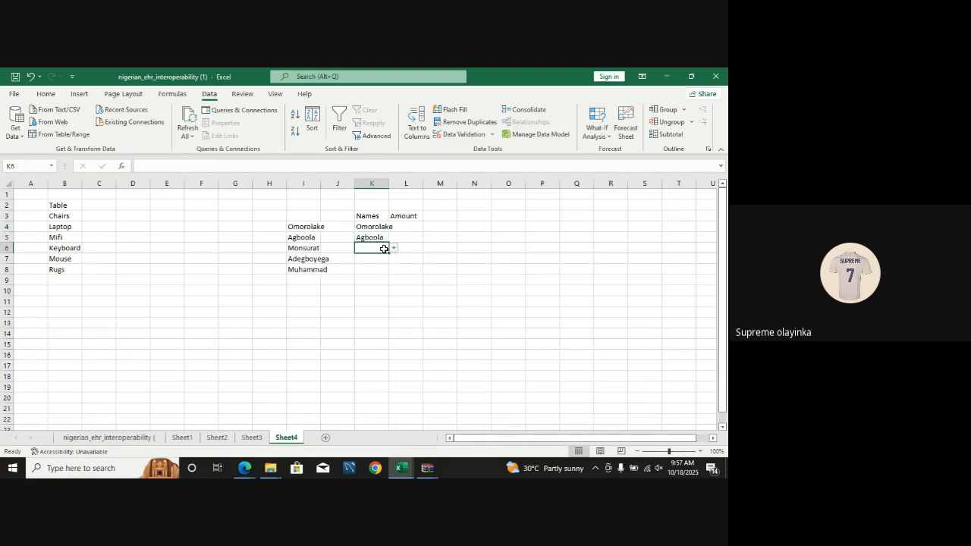
left_click(394, 248)
left_click(374, 278)
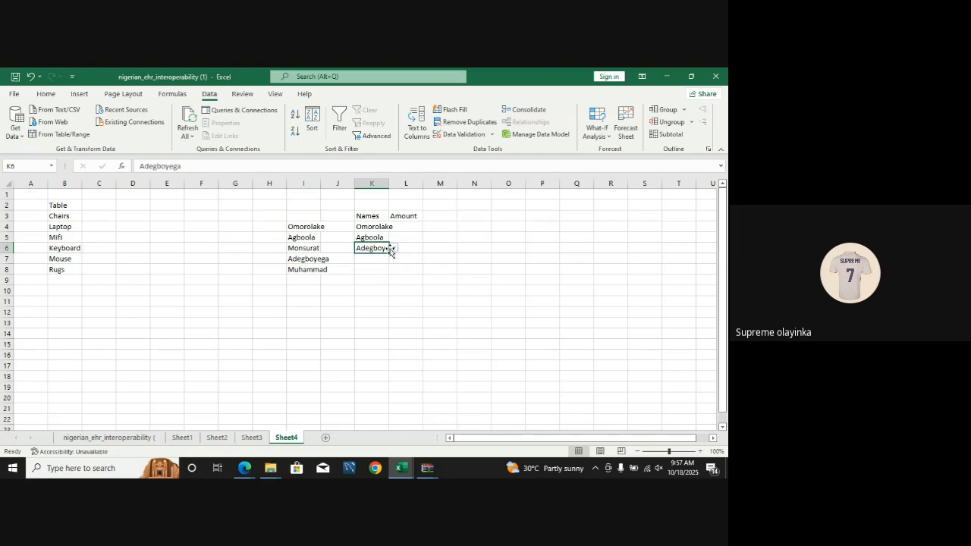
left_click(380, 256)
left_click(394, 259)
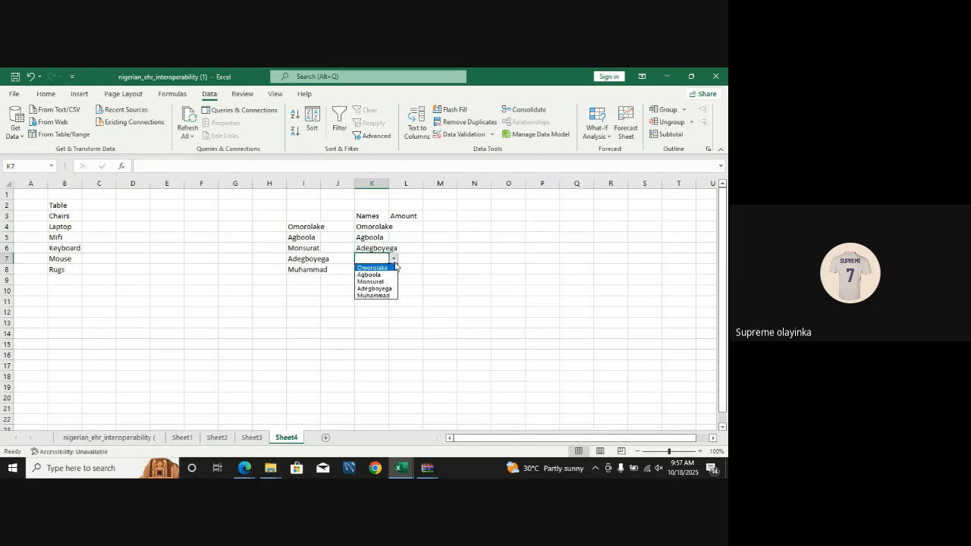
left_click(373, 281)
left_click(377, 270)
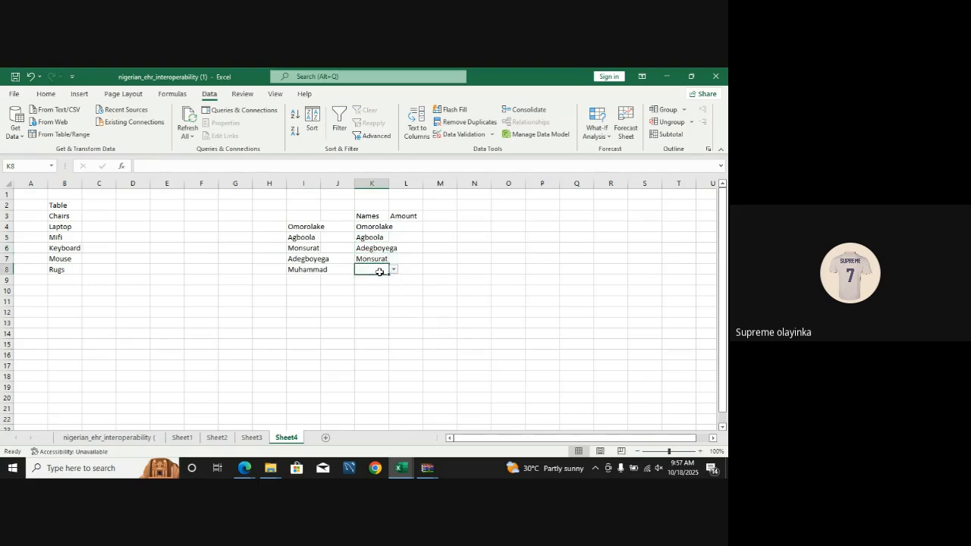
left_click(394, 269)
left_click(381, 306)
- Restrict L4:L8 under Amount with data validation to a whole number equal to 20000
left_click(402, 223)
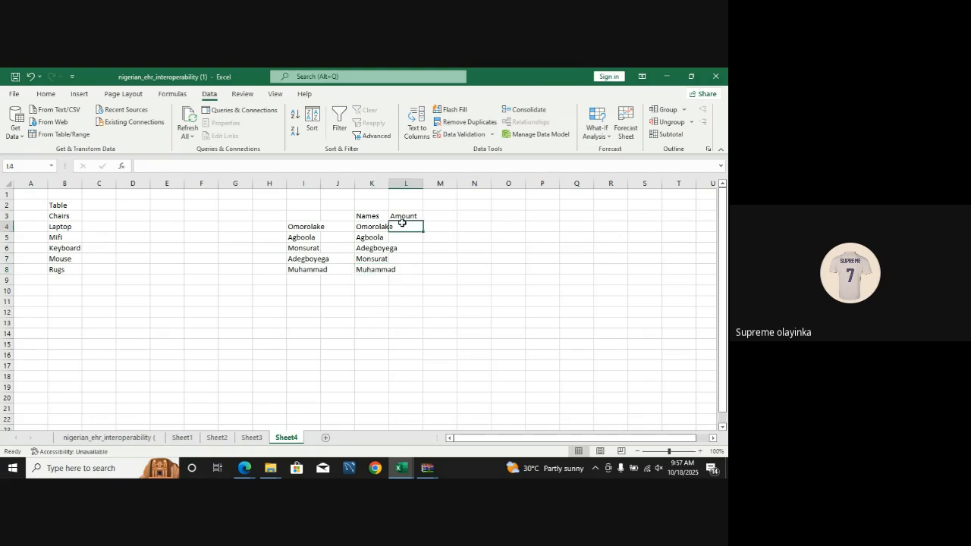
left_click_drag(407, 226, 407, 266)
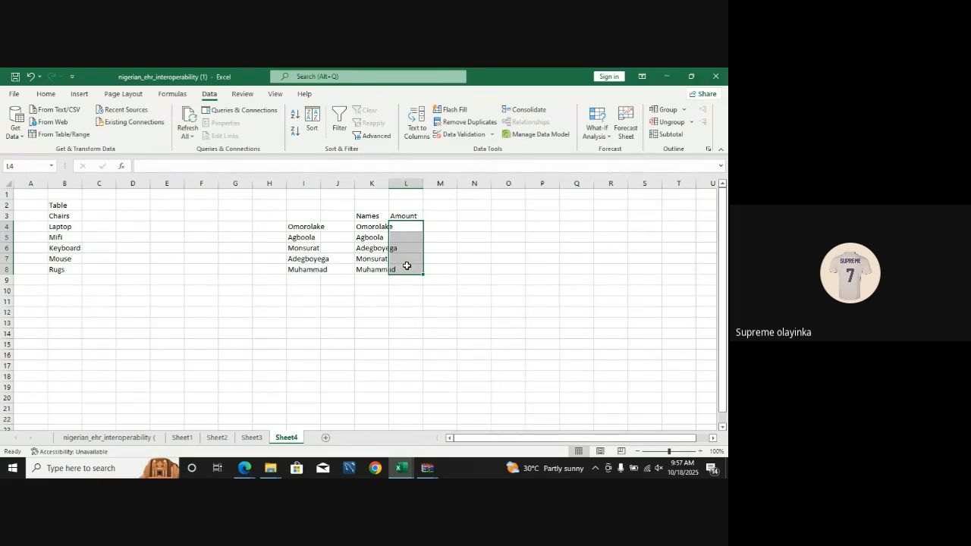
left_click(464, 134)
left_click(458, 254)
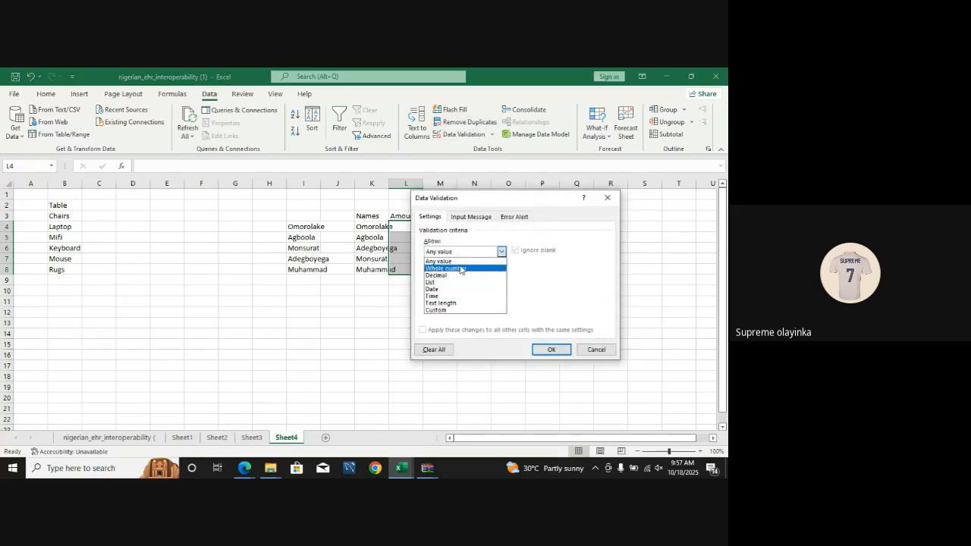
left_click(461, 269)
left_click(462, 273)
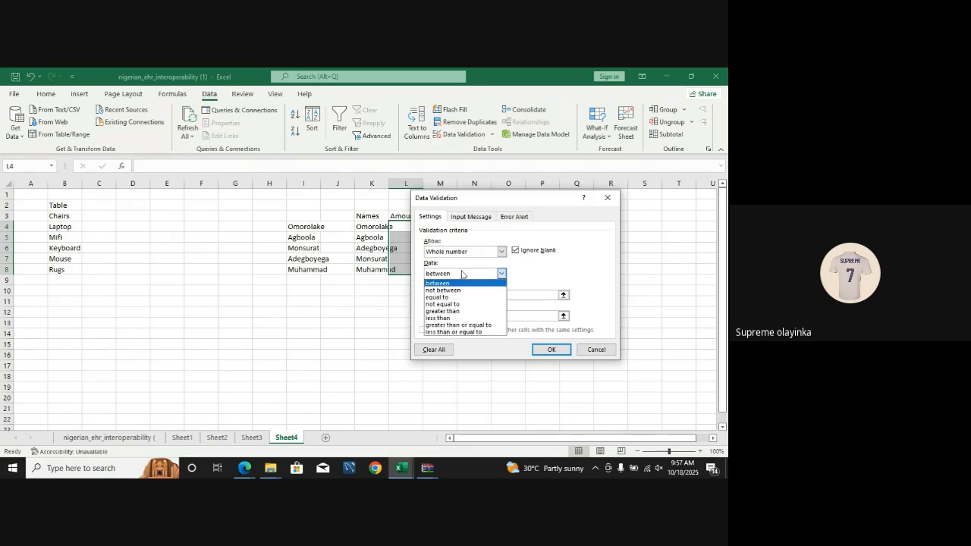
left_click(462, 296)
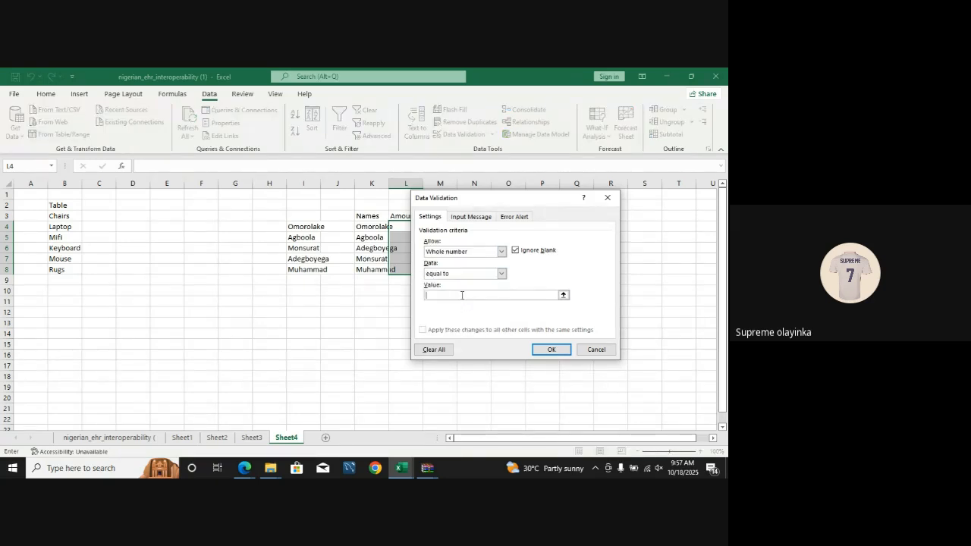
type("20000")
left_click(551, 350)
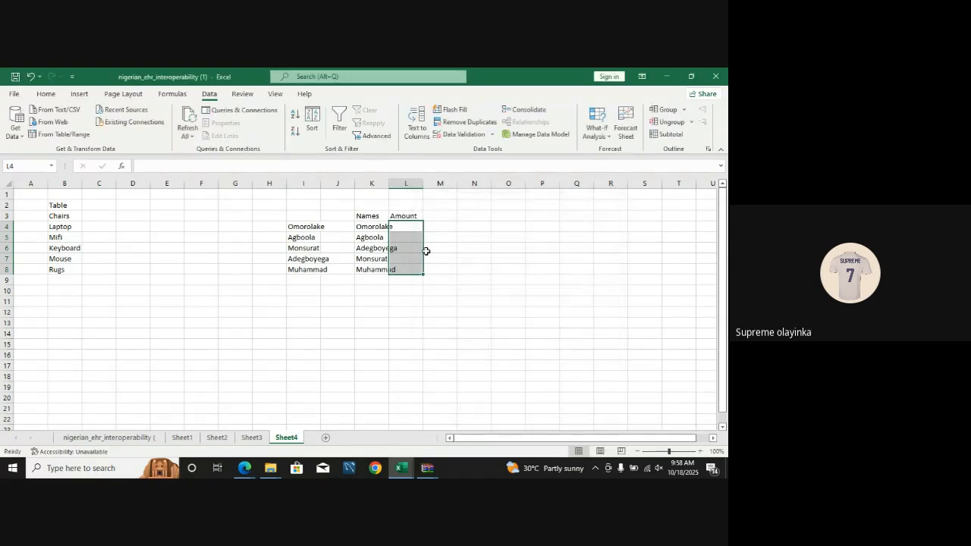
- Enter the heading Part Payment in M3 and change the Amount heading in L3 to Full Payment
left_click(435, 226)
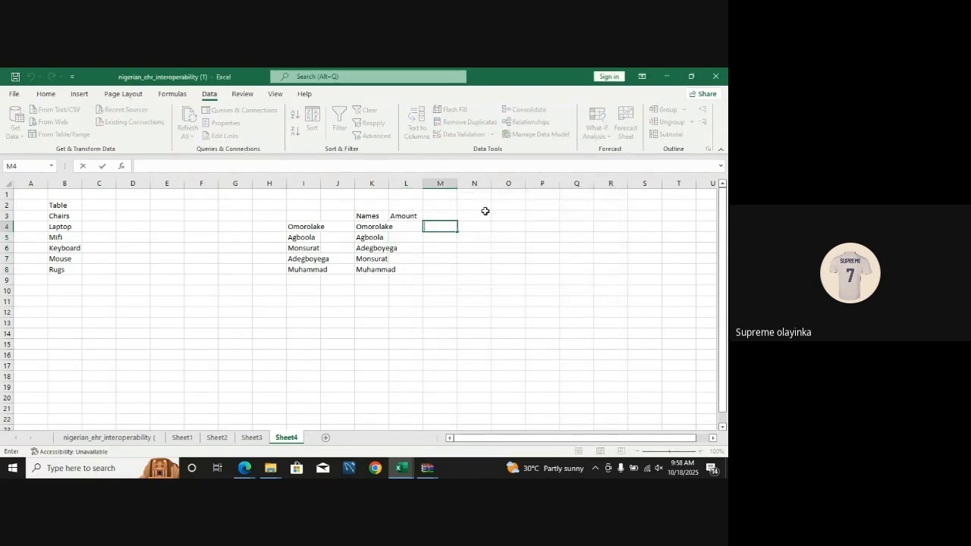
left_click_drag(432, 223, 432, 269)
left_click(439, 217)
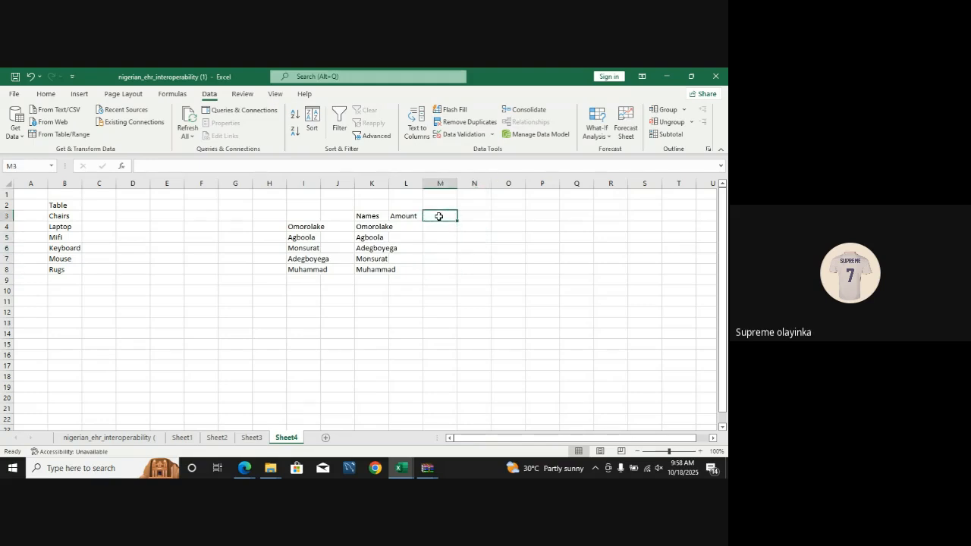
type("Part Payment")
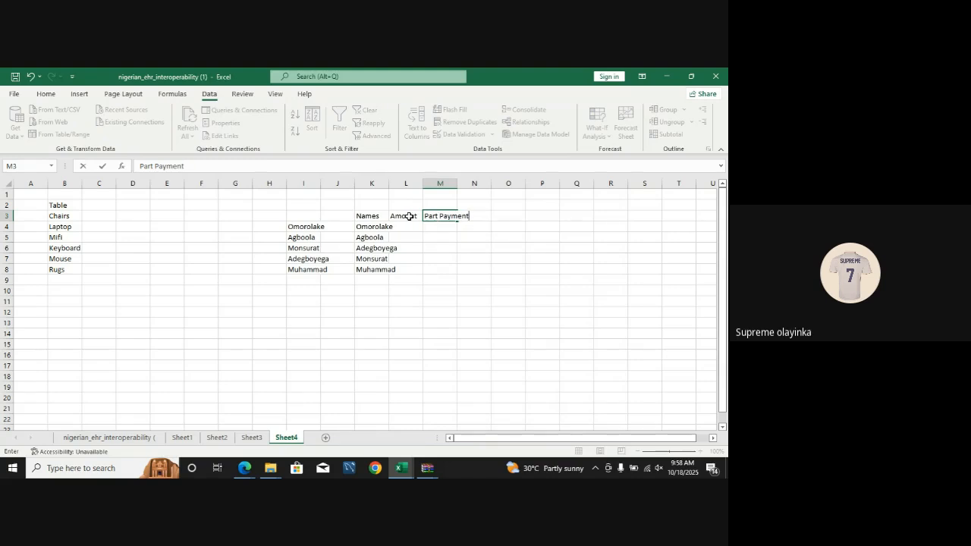
left_click(406, 216)
double_click(408, 216)
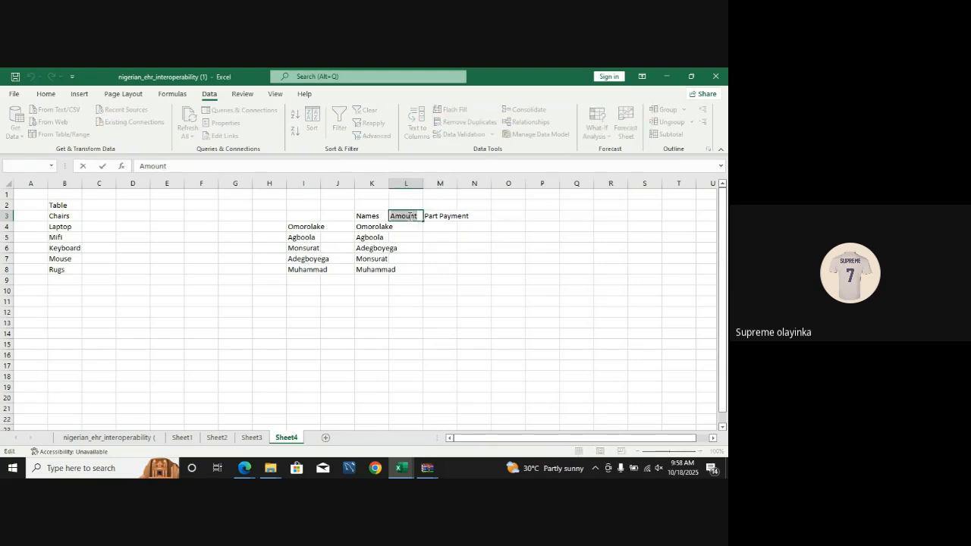
type("Full Pauyme")
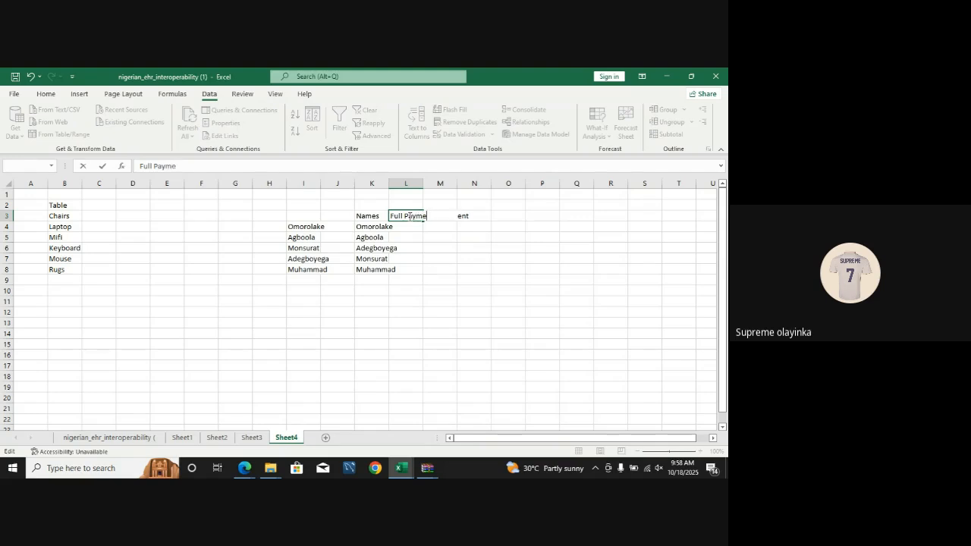
left_click(467, 257)
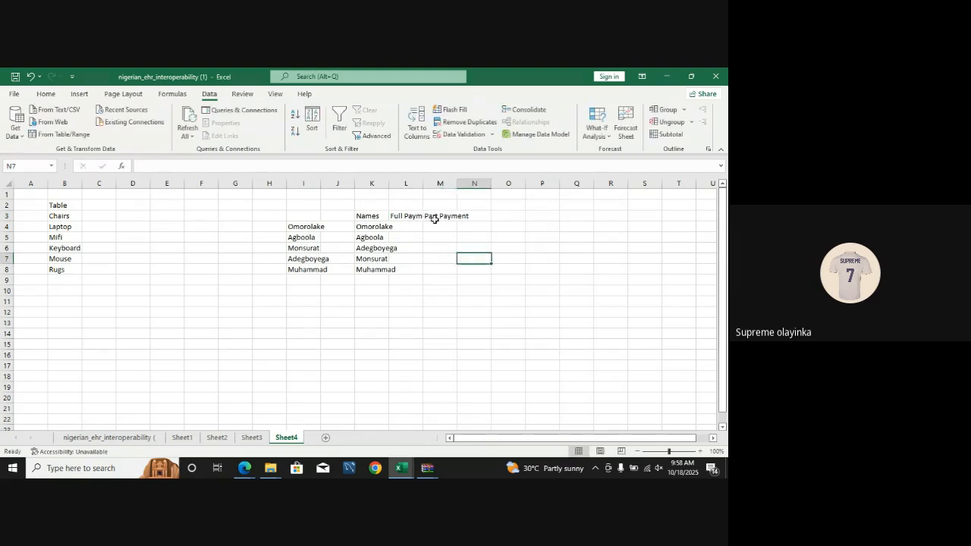
- Restrict M4:M8 under Part Payment with data validation to whole numbers less than 20,000
left_click(435, 231)
left_click(502, 232)
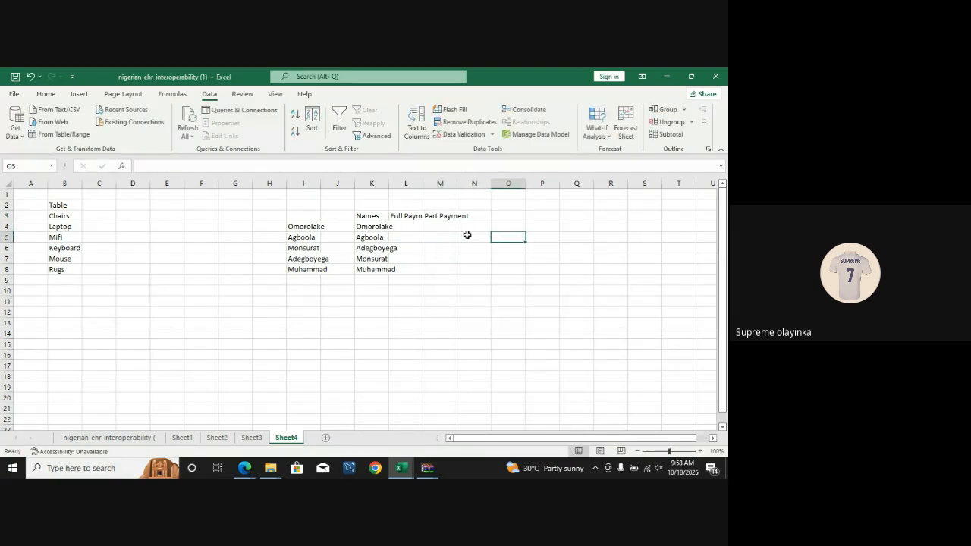
left_click_drag(439, 228, 444, 274)
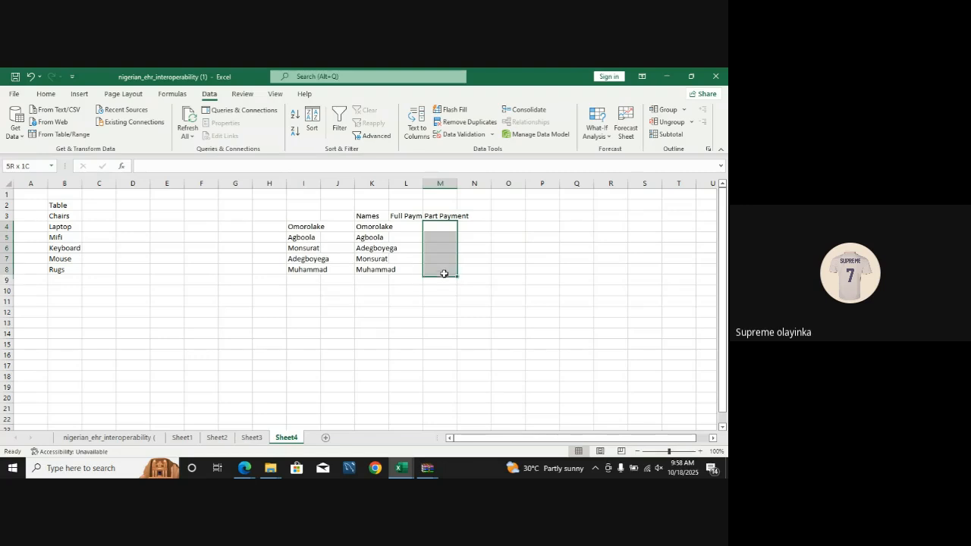
left_click(472, 135)
left_click(501, 251)
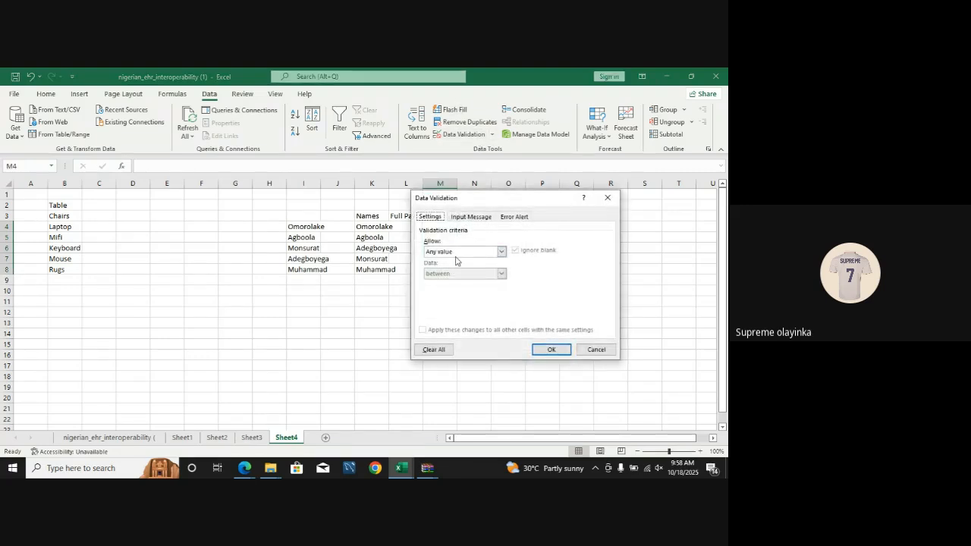
left_click(446, 268)
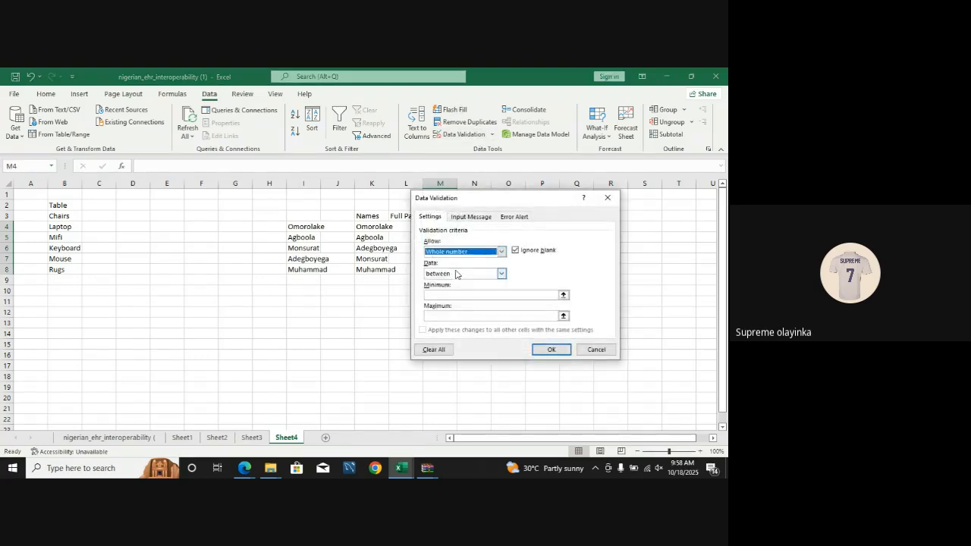
left_click(467, 275)
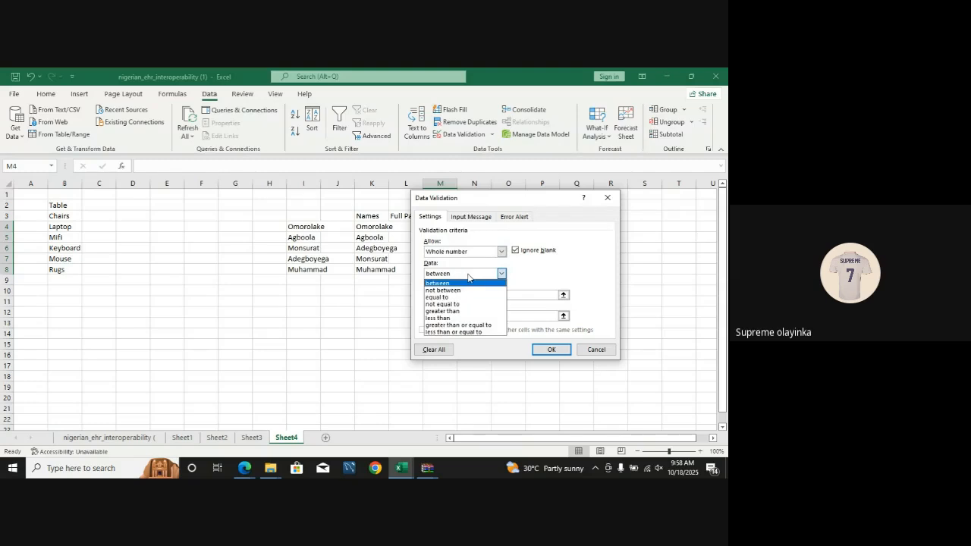
left_click(465, 318)
left_click(455, 295)
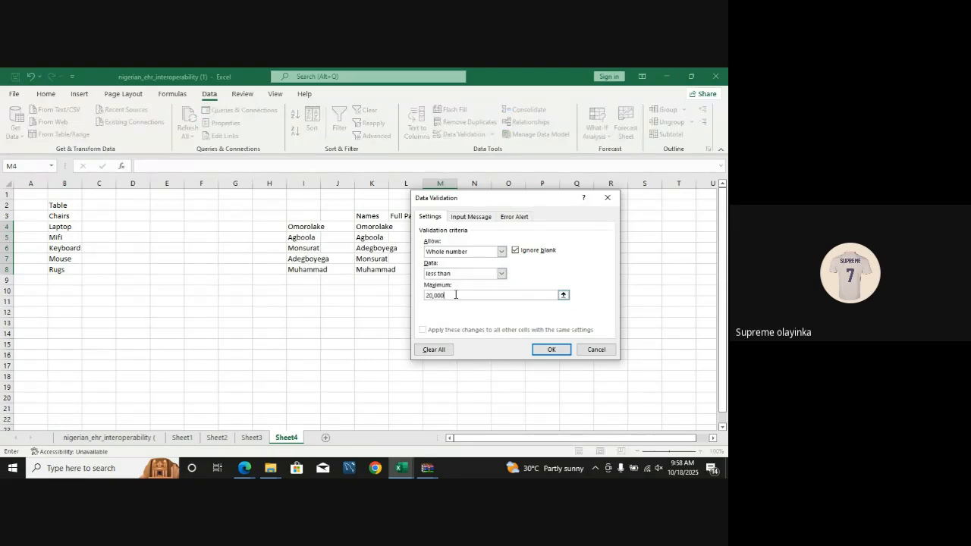
left_click(552, 350)
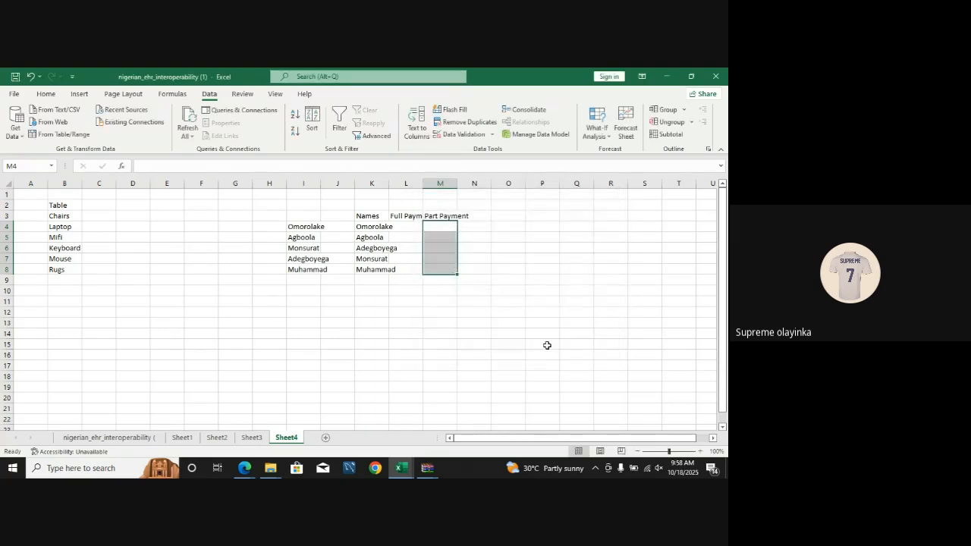
- Enter 20000 in L4 as the first listed person's full payment
left_click(454, 293)
left_click(394, 229)
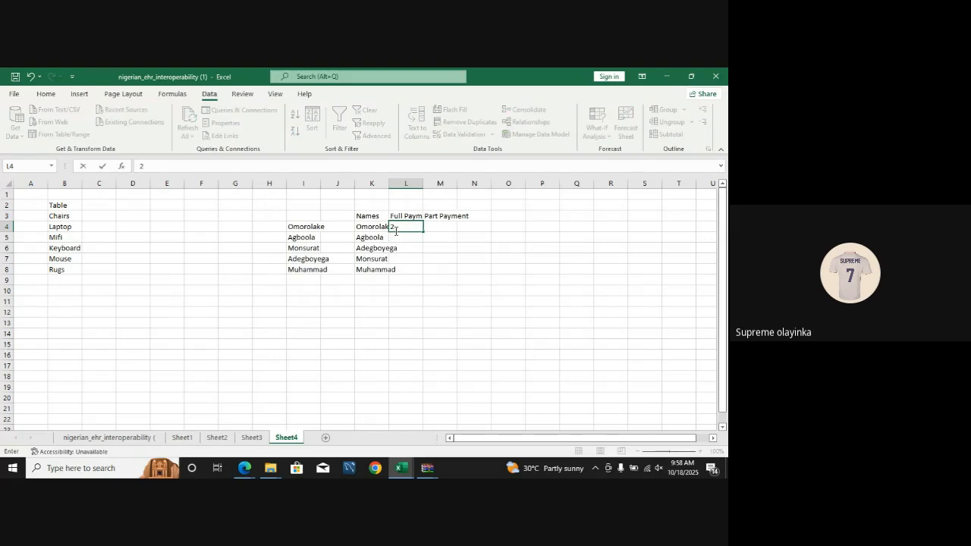
type("0000")
key("Return")
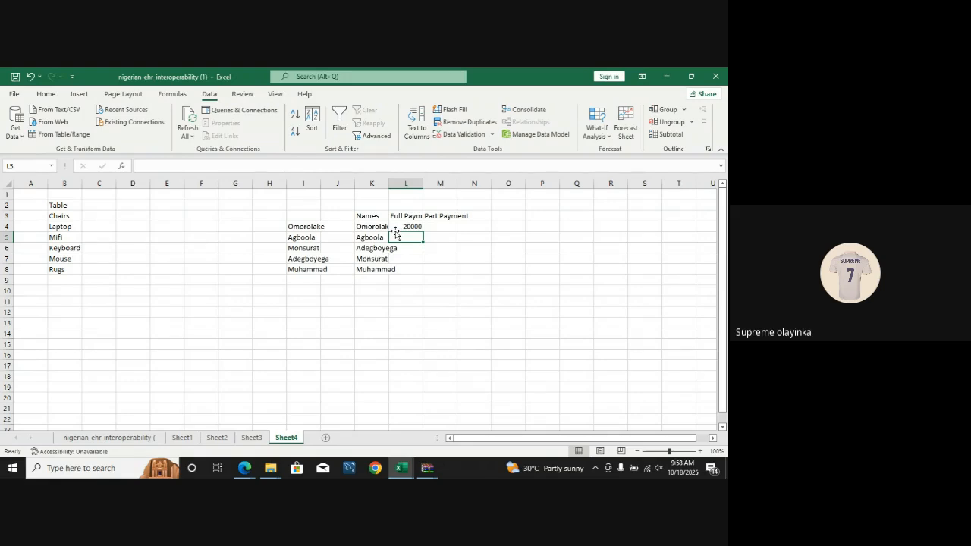
- Test the full payment restriction by trying to enter 10000 in L5, and discard the entry
type("10000")
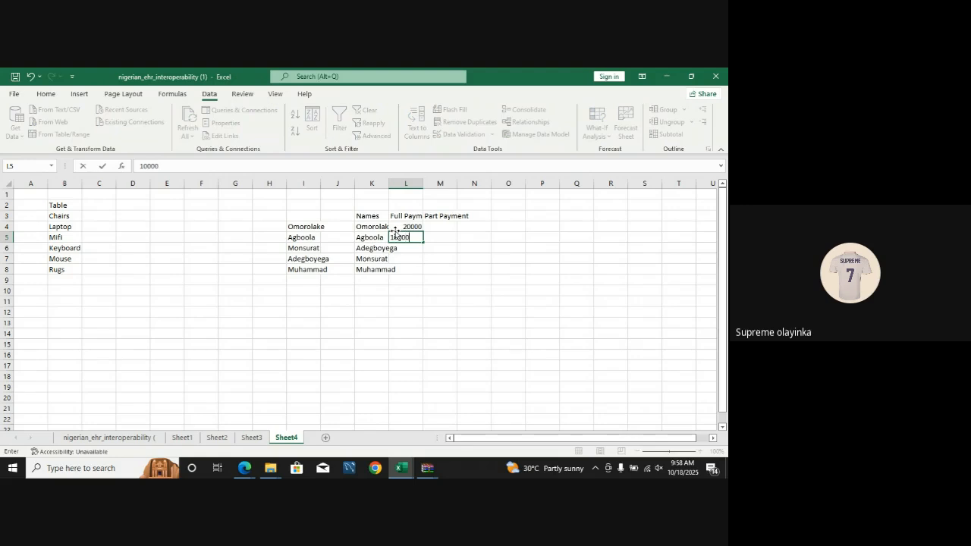
left_click(547, 257)
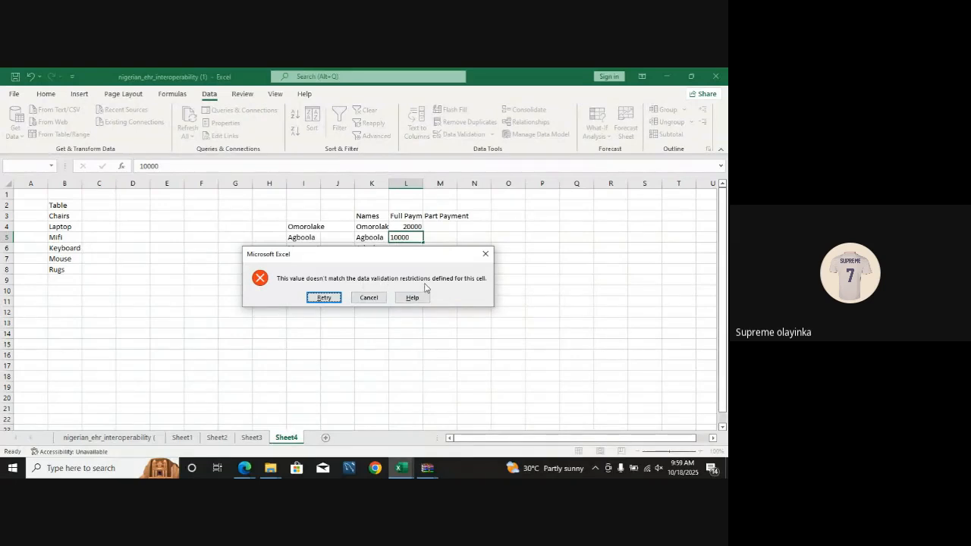
left_click(486, 254)
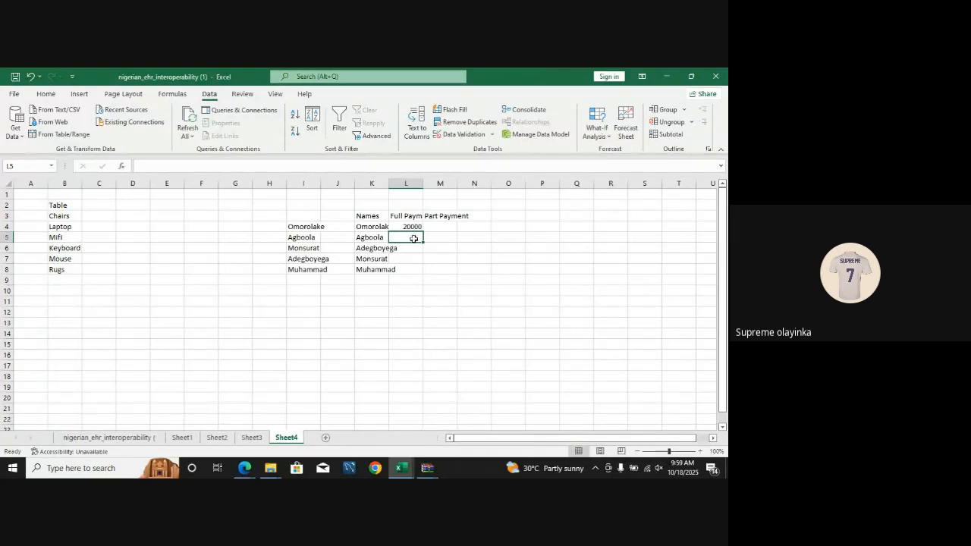
- Enter a part payment of 10,000 in M5 and a full payment of 20,000 in L6
left_click(448, 237)
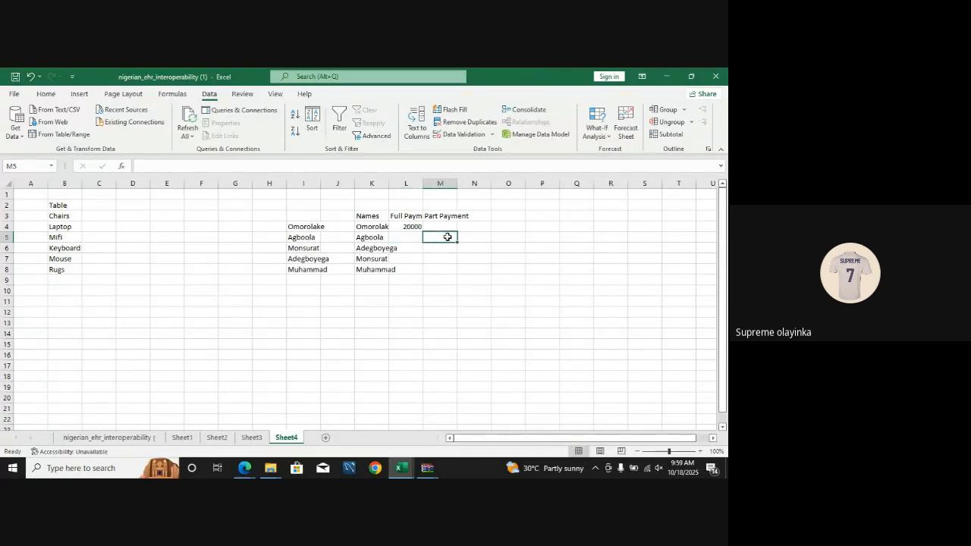
type("10")
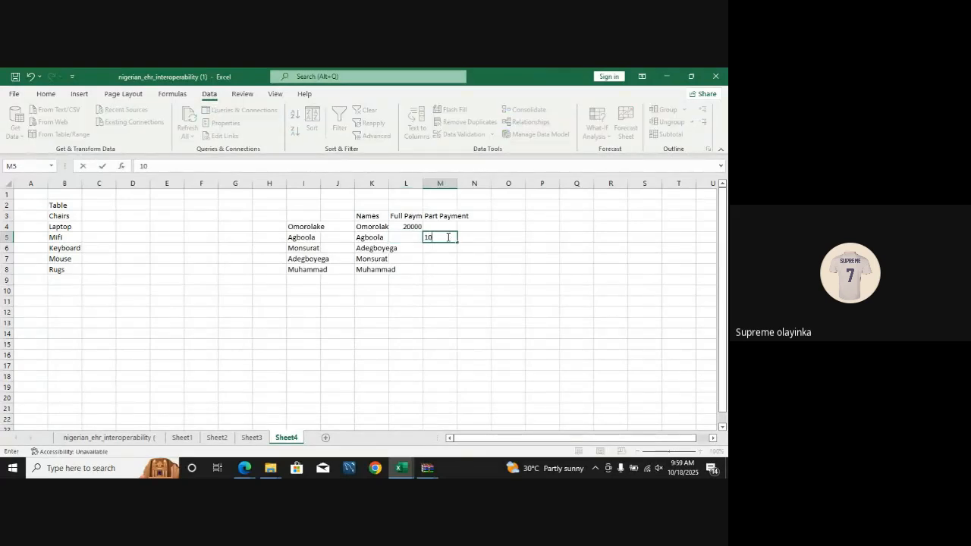
type(",000")
left_click(399, 249)
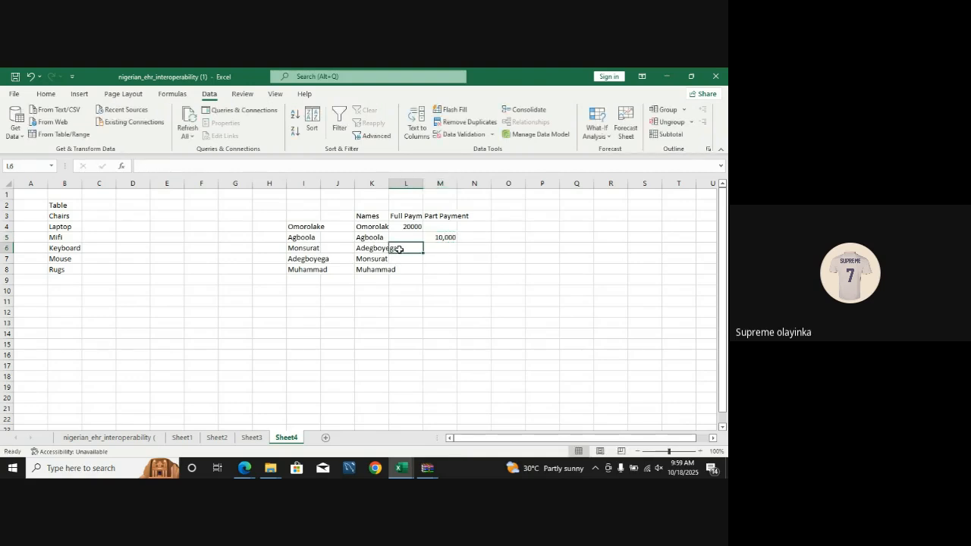
type("20,000")
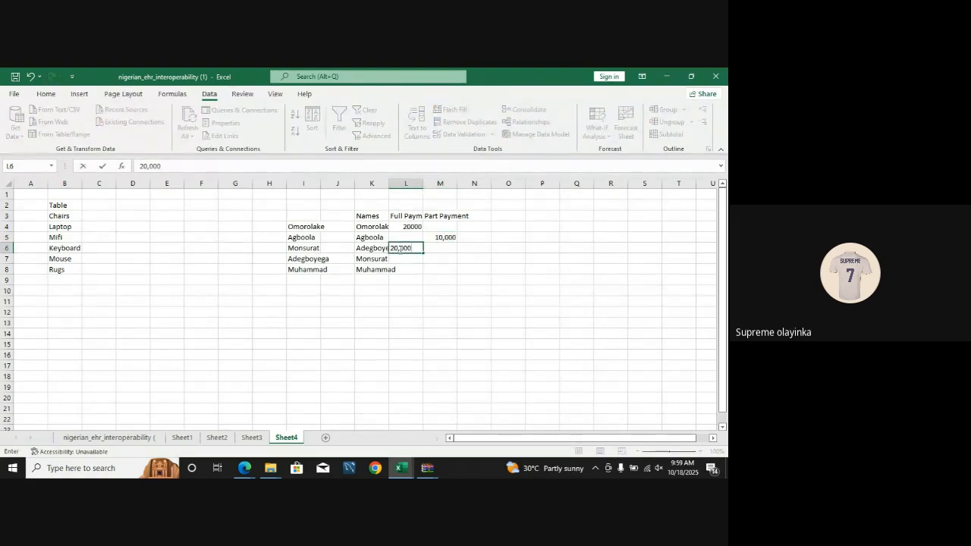
key("Return")
- Test the full payment restriction by trying to enter 19000 in L7, and discard the entry
type("19000")
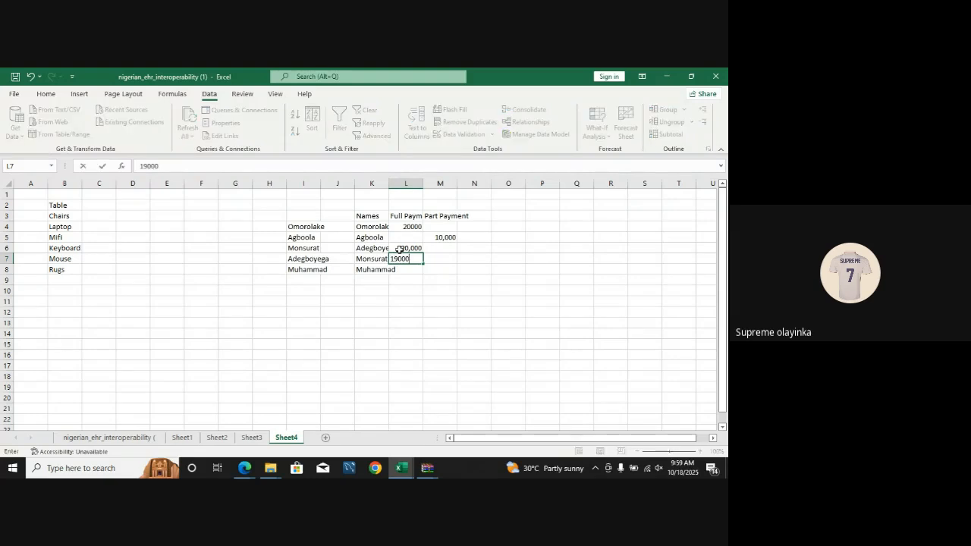
key("Return")
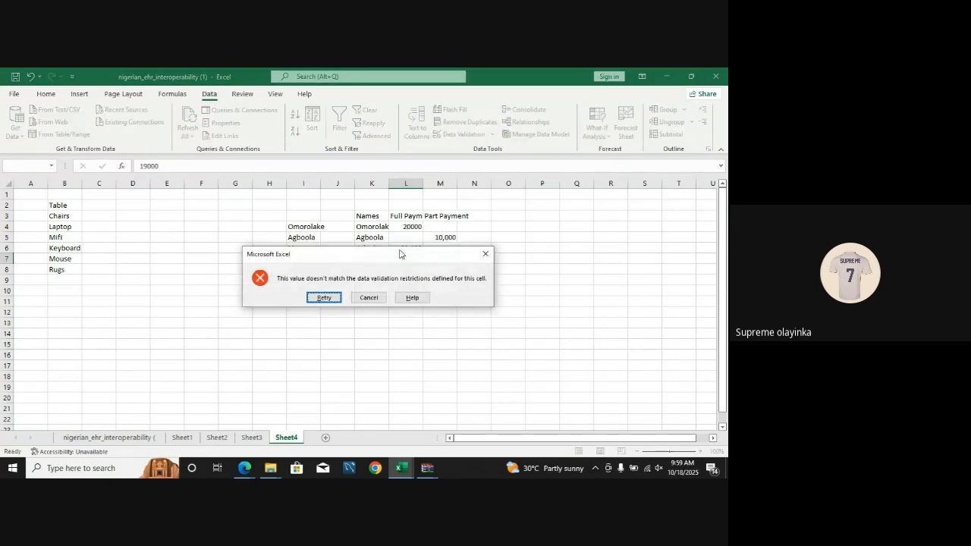
left_click(371, 298)
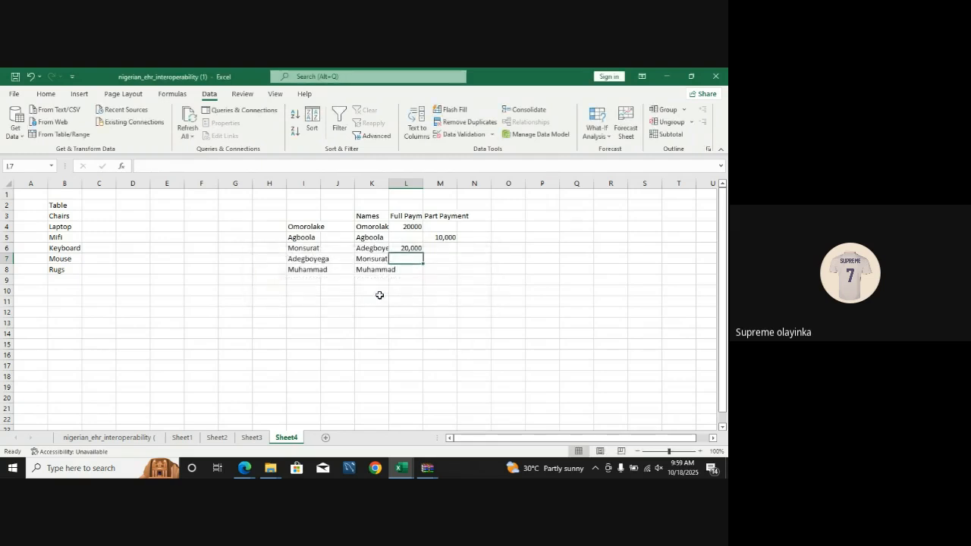
- Enter part payments of 19000 in M7 and 10000 in M8
left_click(441, 258)
type("19000")
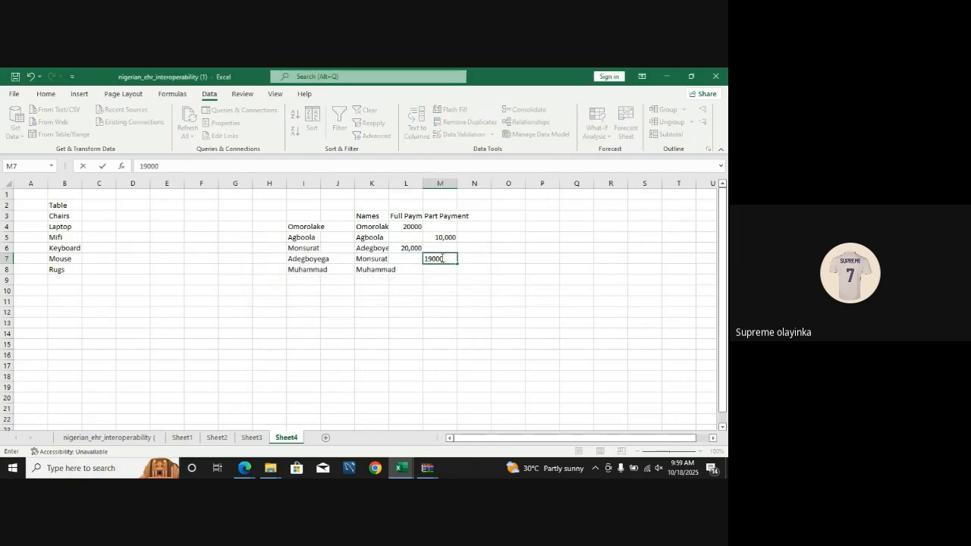
left_click(429, 272)
type("1")
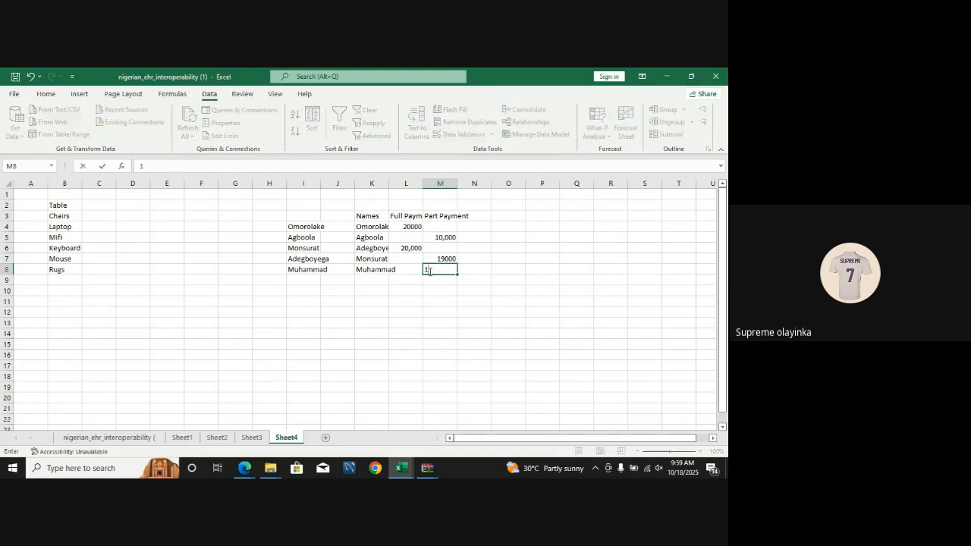
type("0000")
key("Return")
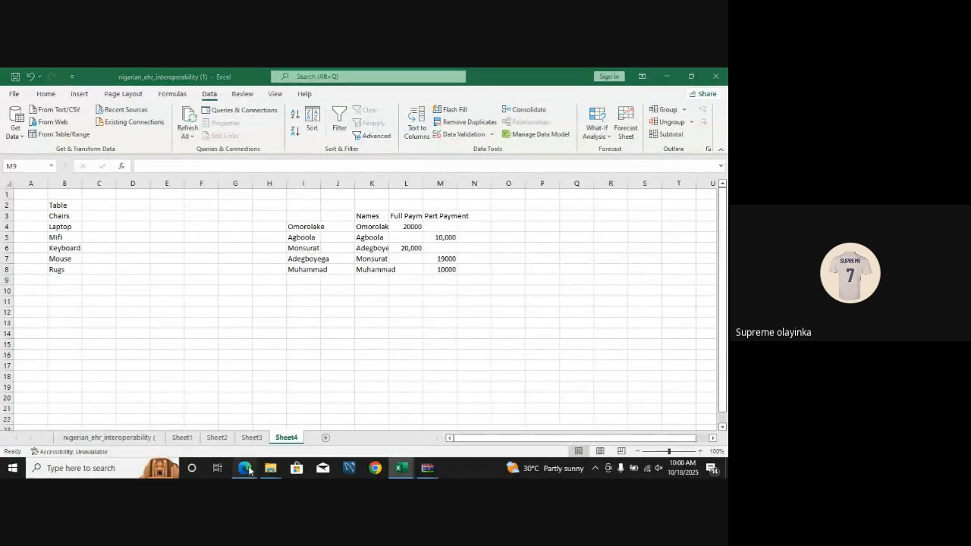
- Switch to the Google Meet call in the browser and leave it without ending it for everyone
mouse_move(249, 470)
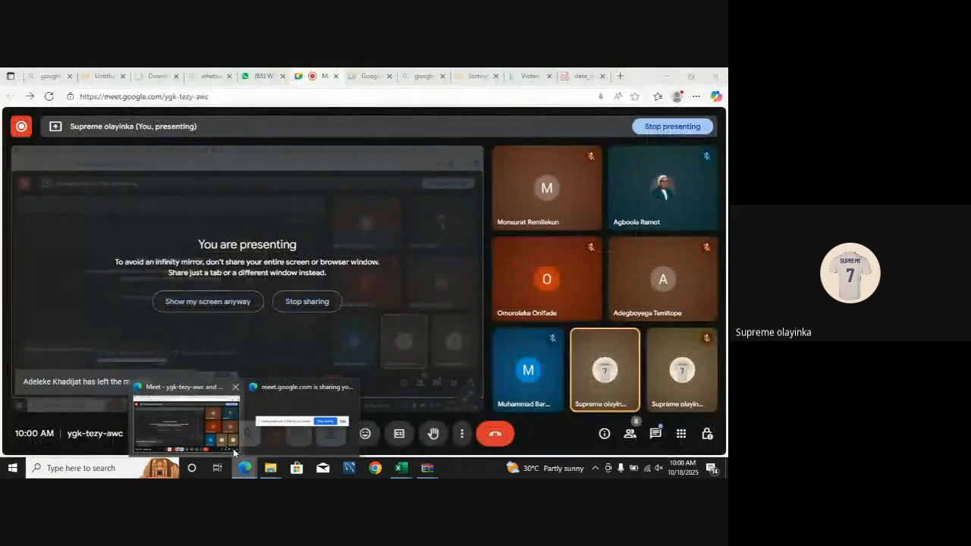
left_click(233, 448)
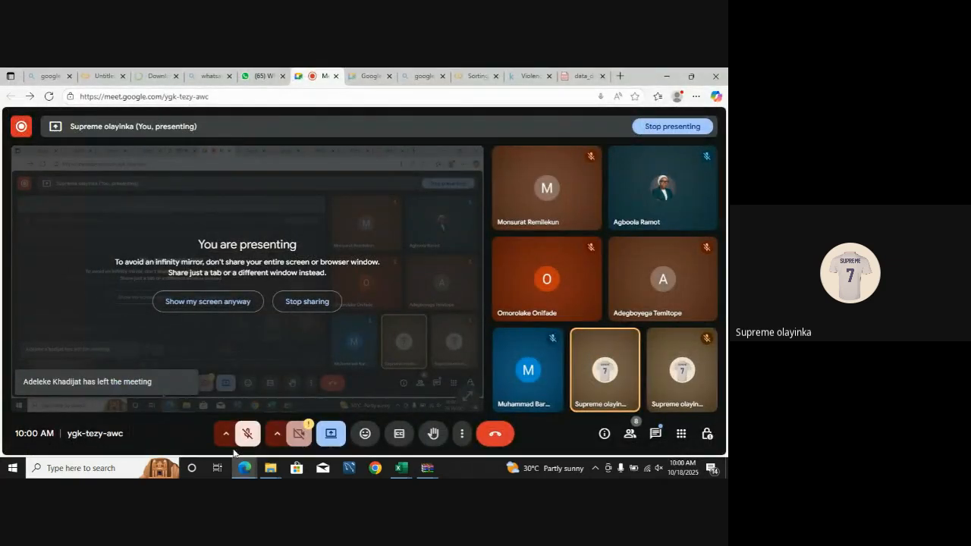
left_click(495, 434)
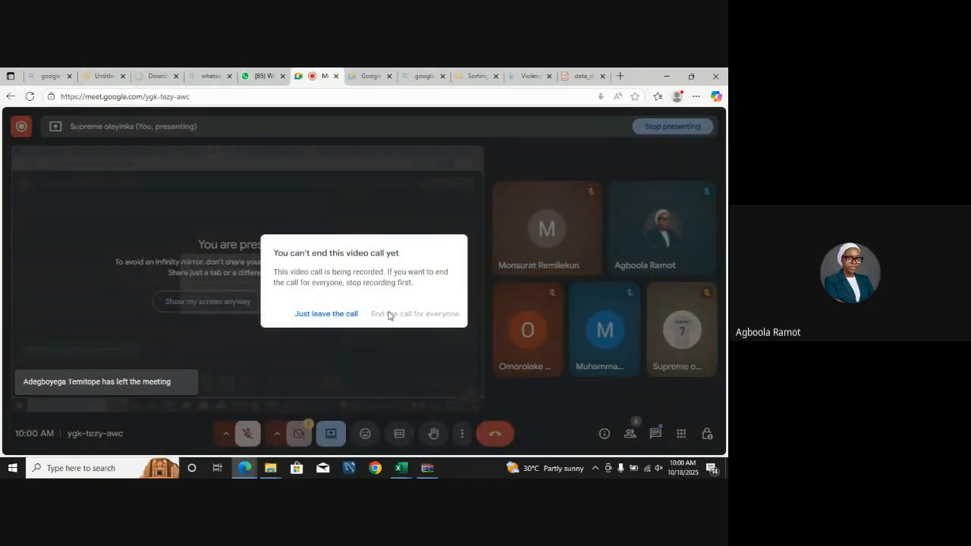
left_click(354, 314)
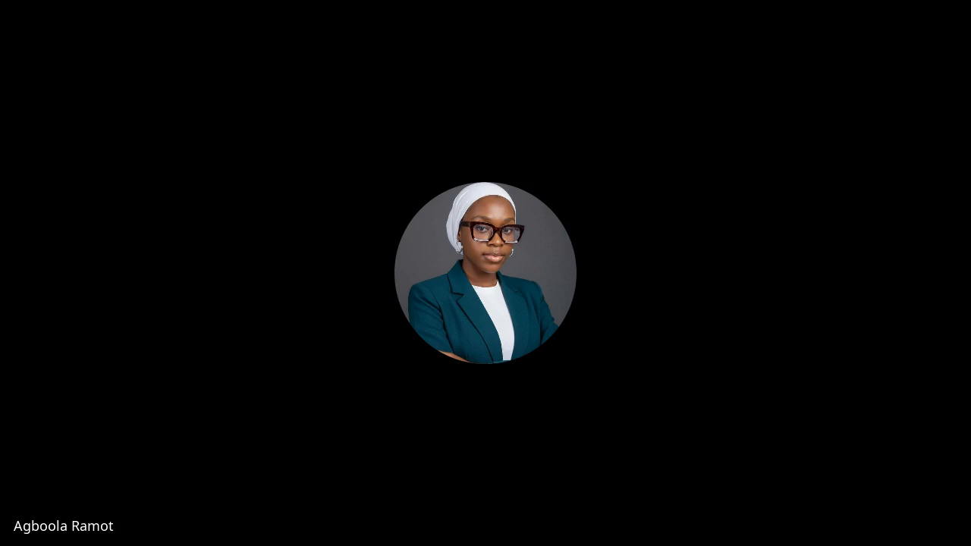